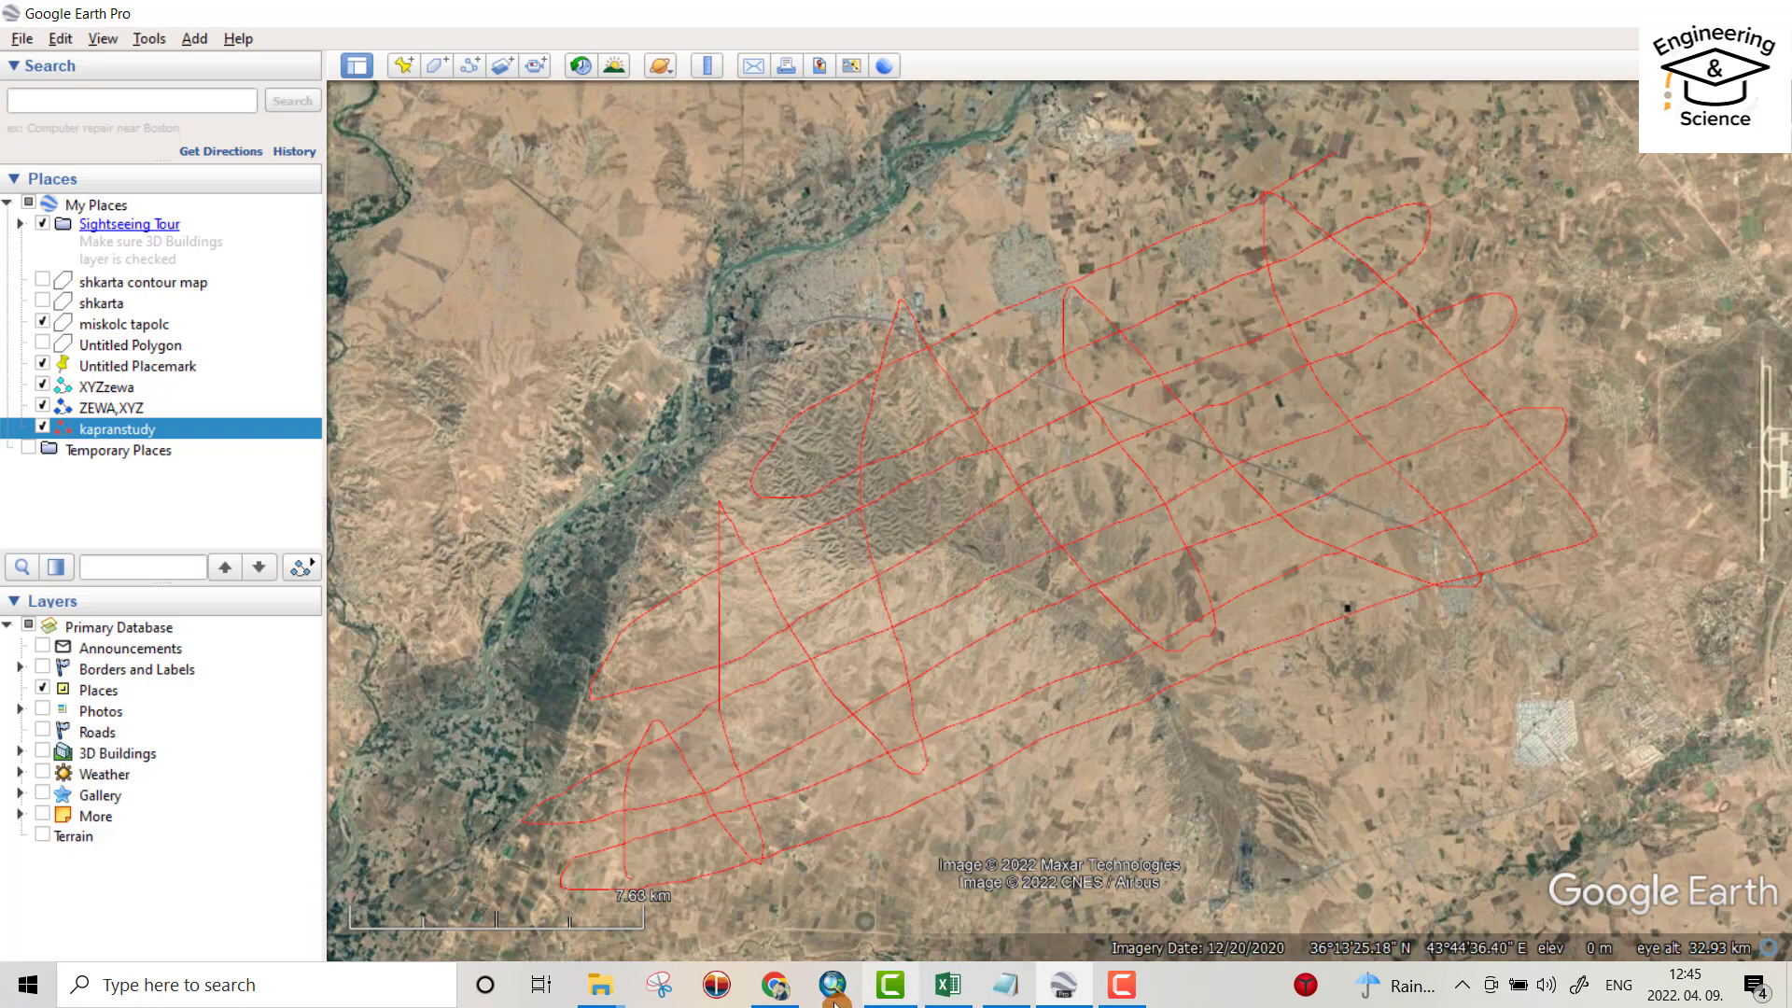
Switch to the csv workbook in Excel and look at the LAT, LONG, ALT table and Sheet2.
click(947, 984)
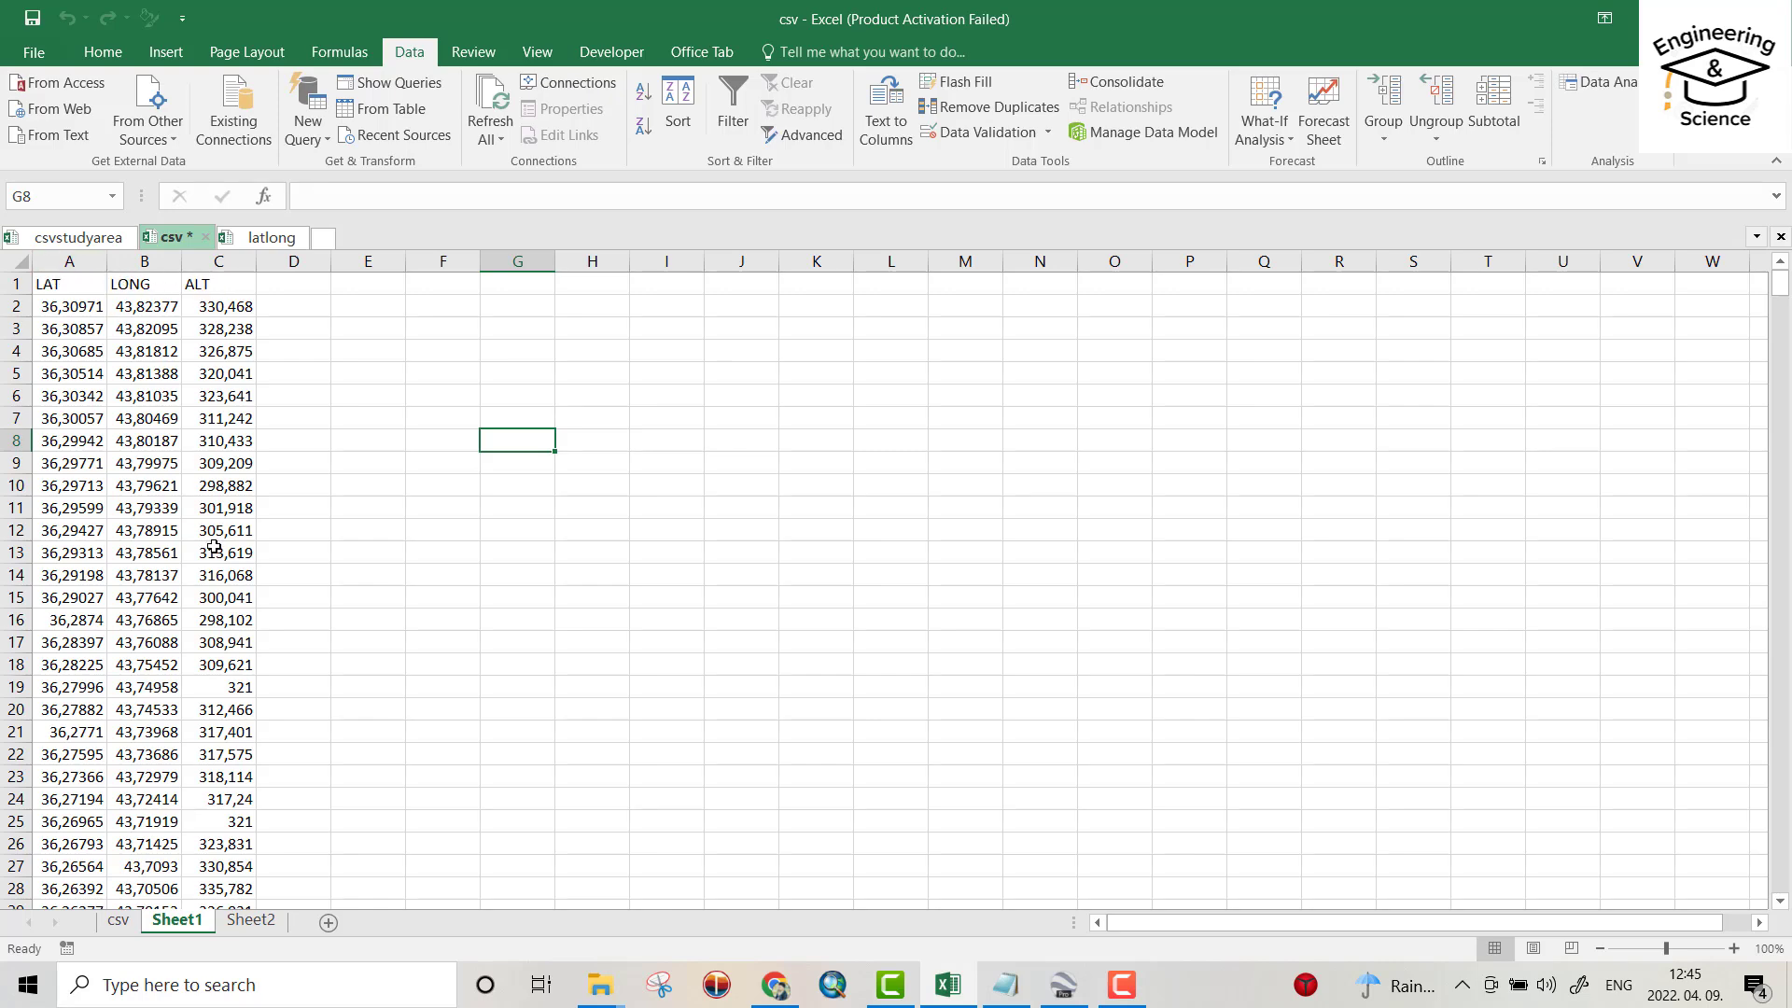
click(248, 921)
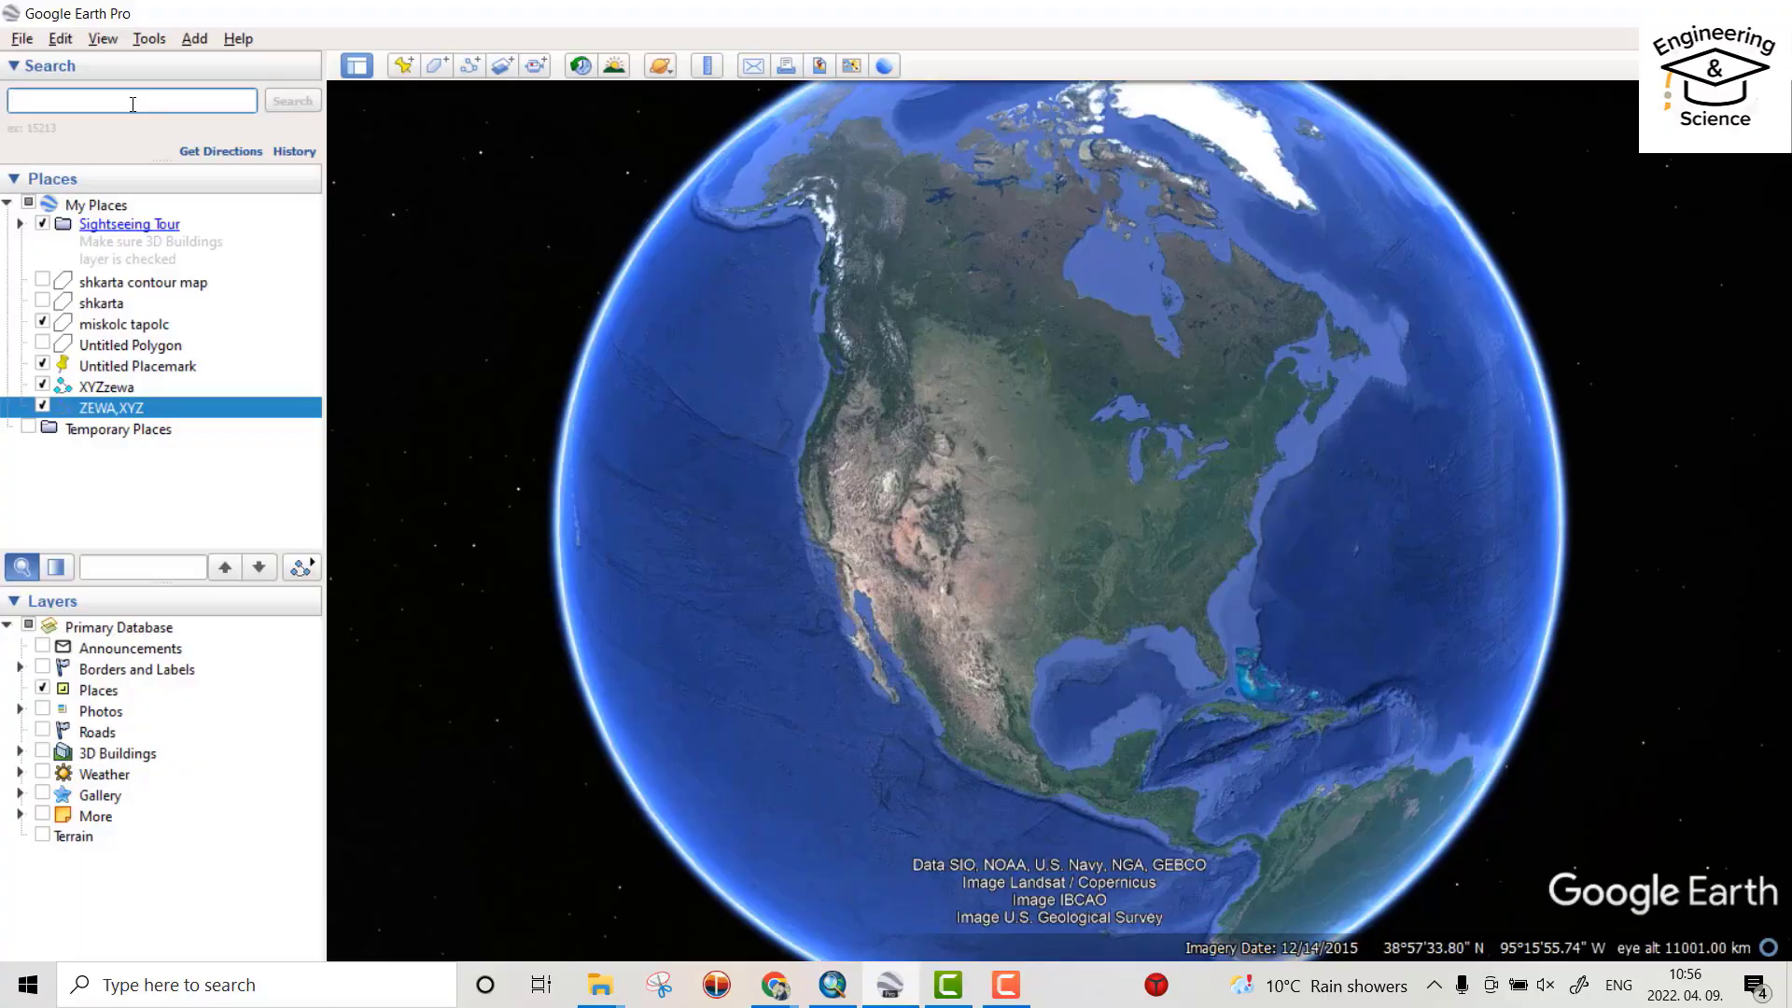
Search for Erbil, Iraq and fly to it on the globe.
text(bil)
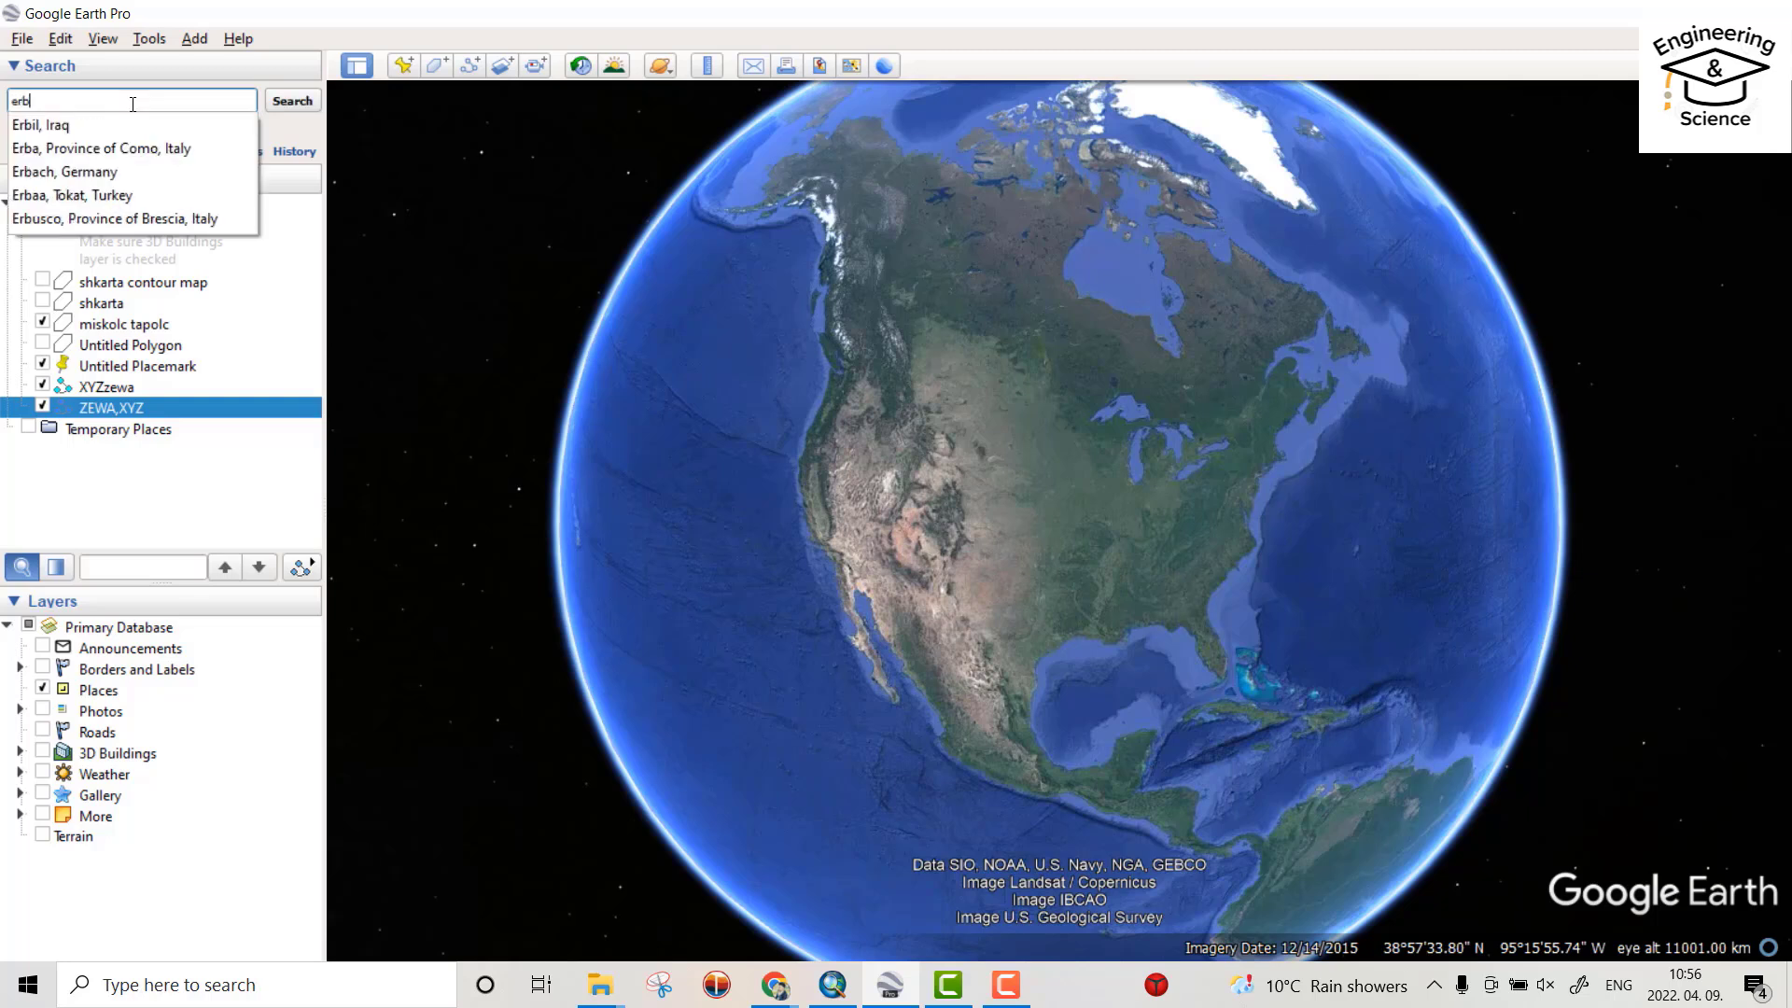
click(59, 125)
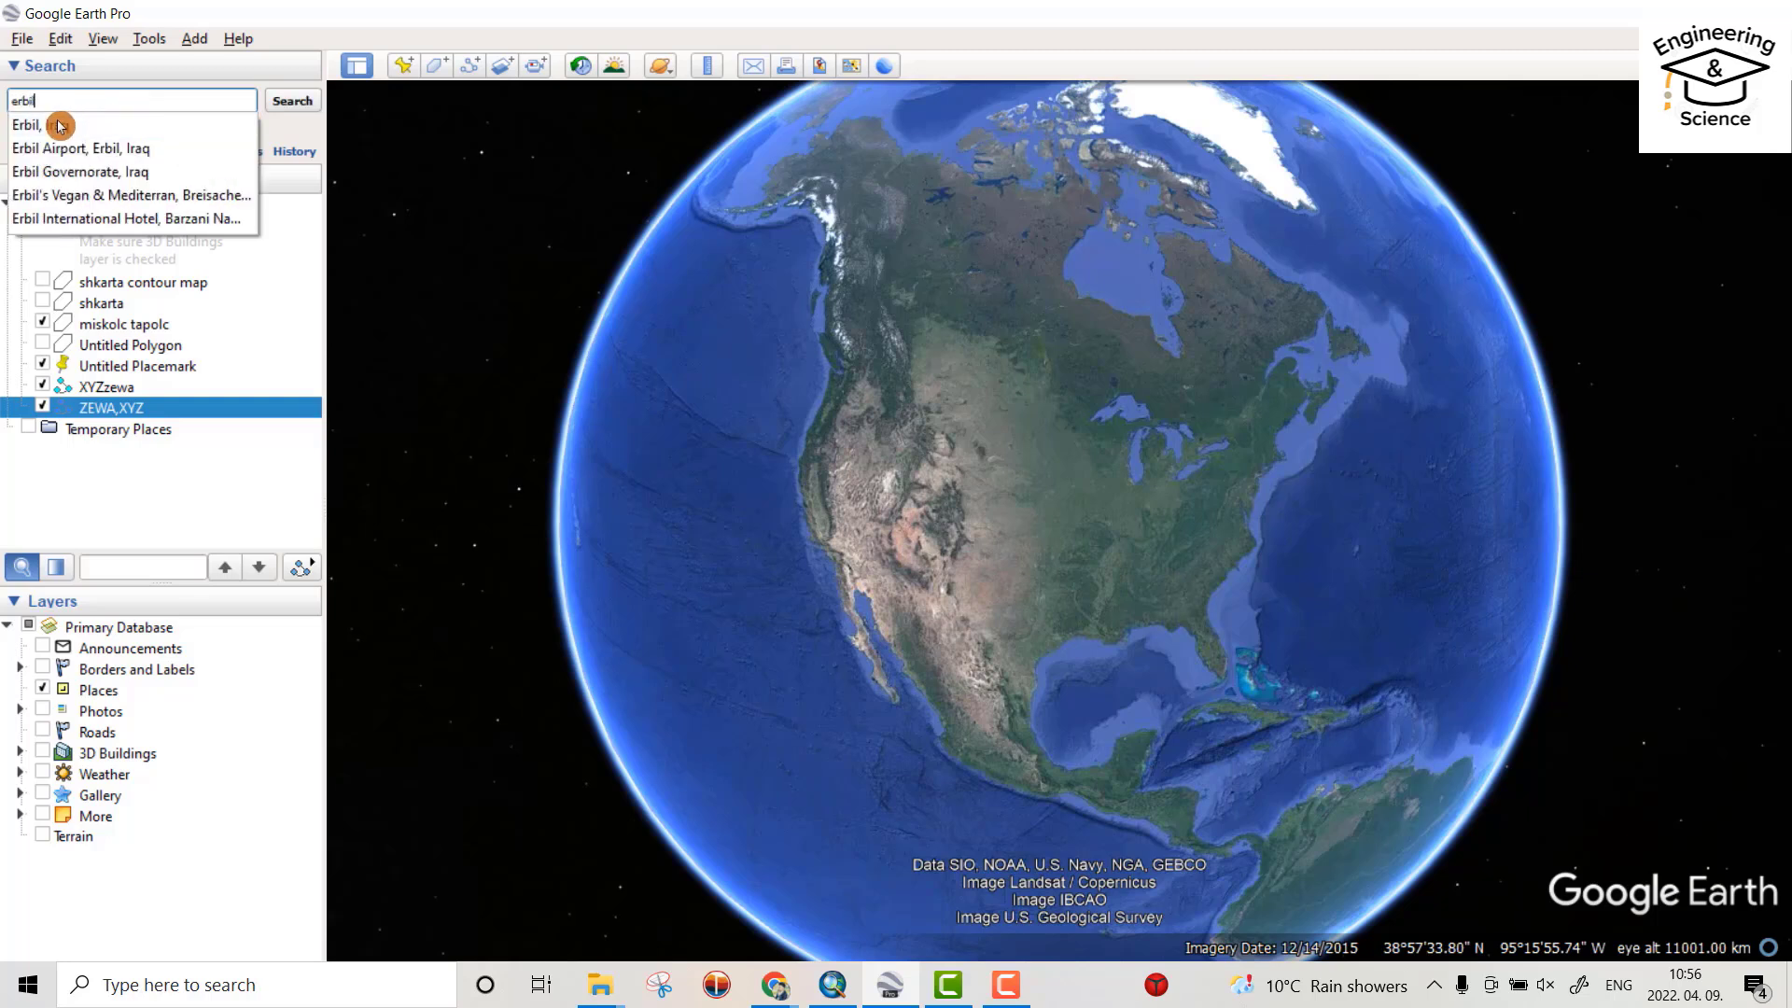
click(288, 105)
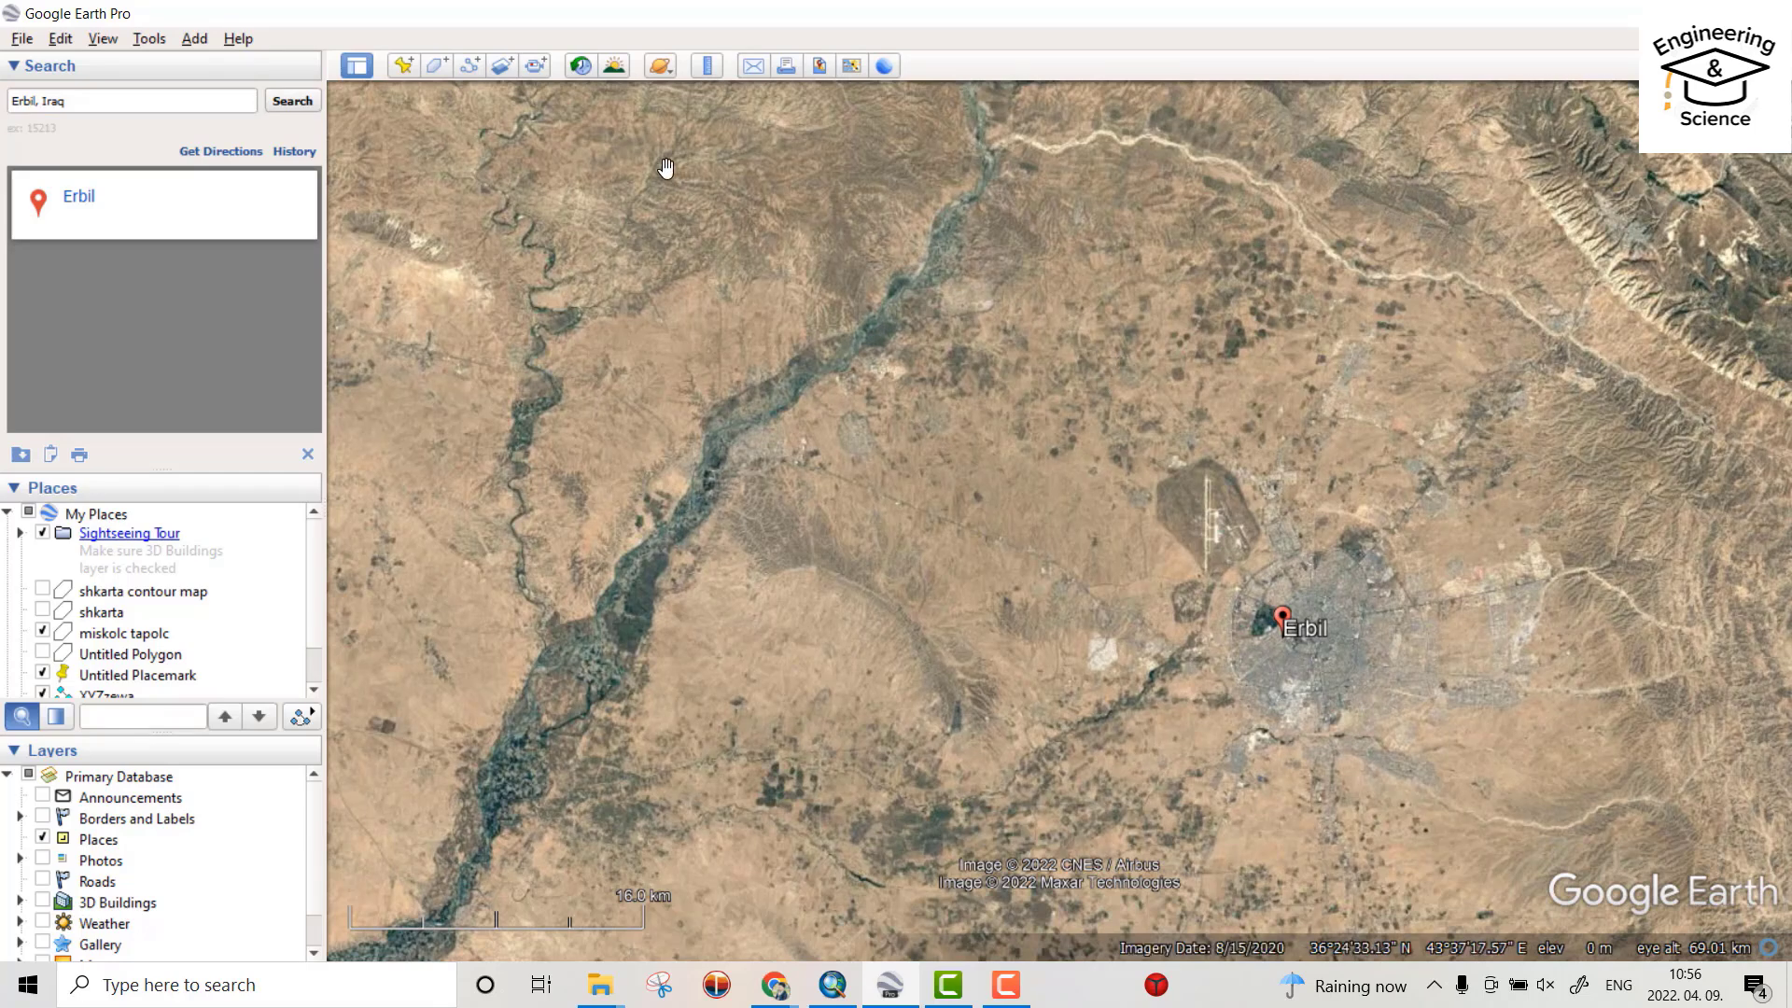
Create a new path and name it kapranstudy.
click(466, 71)
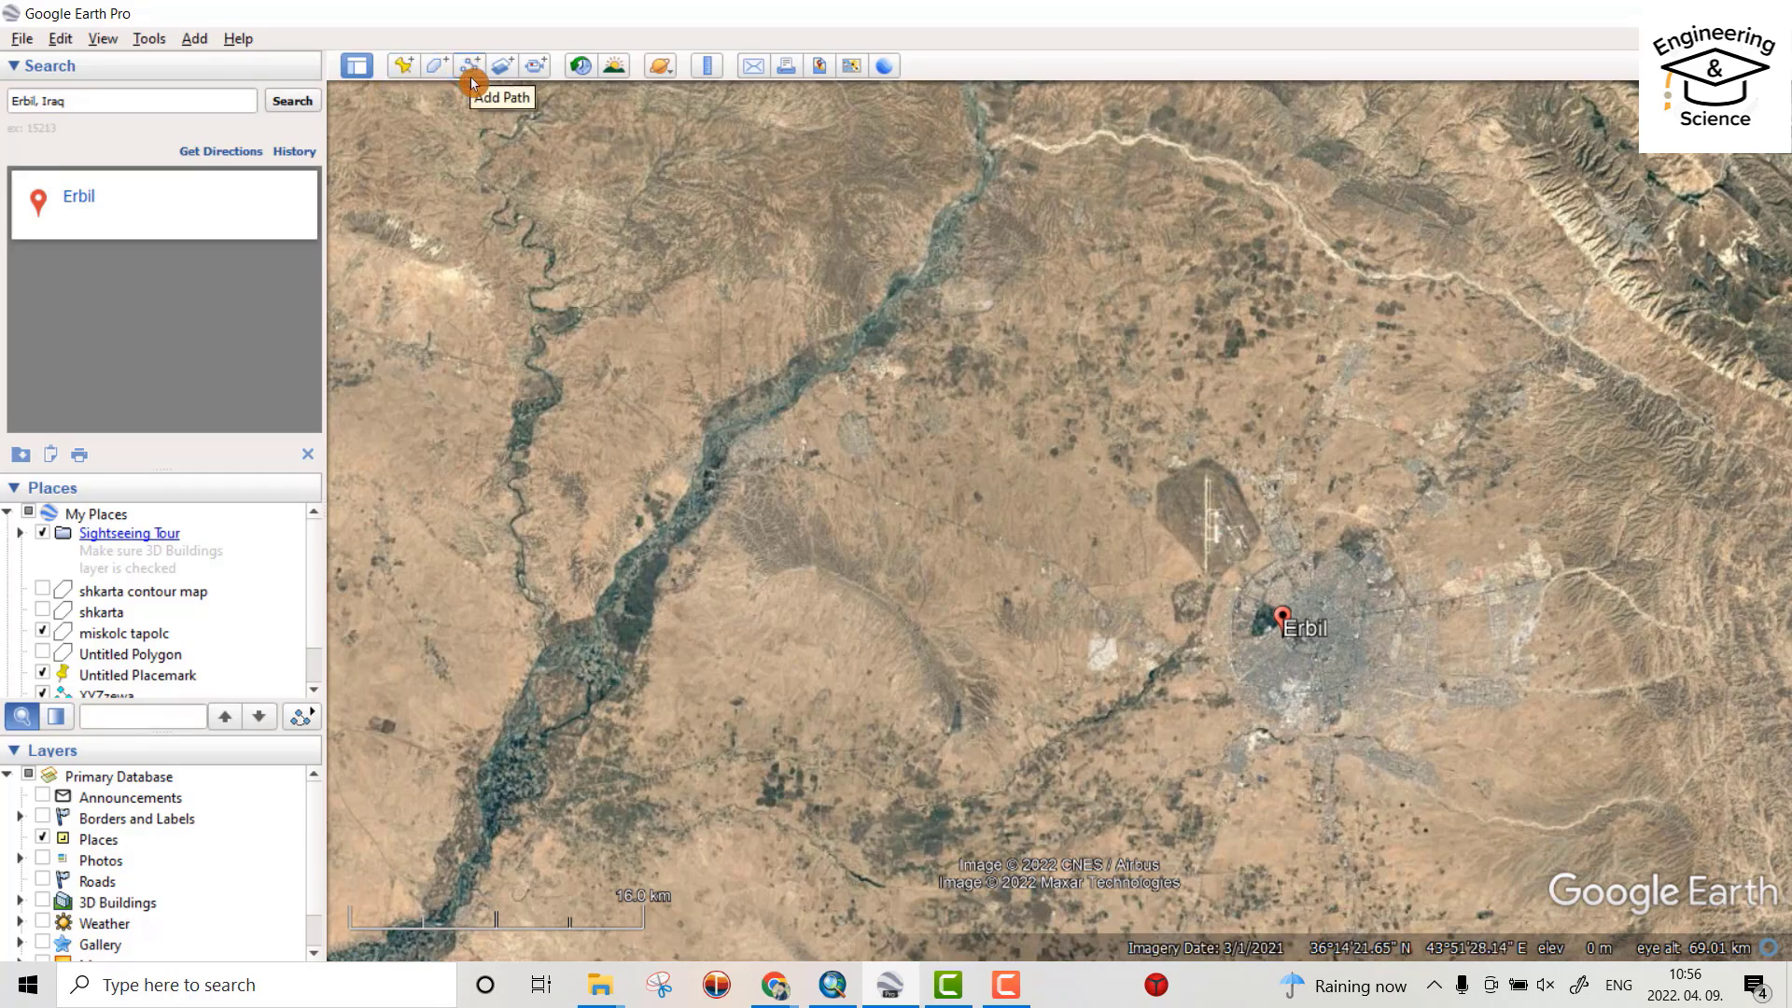
click(473, 74)
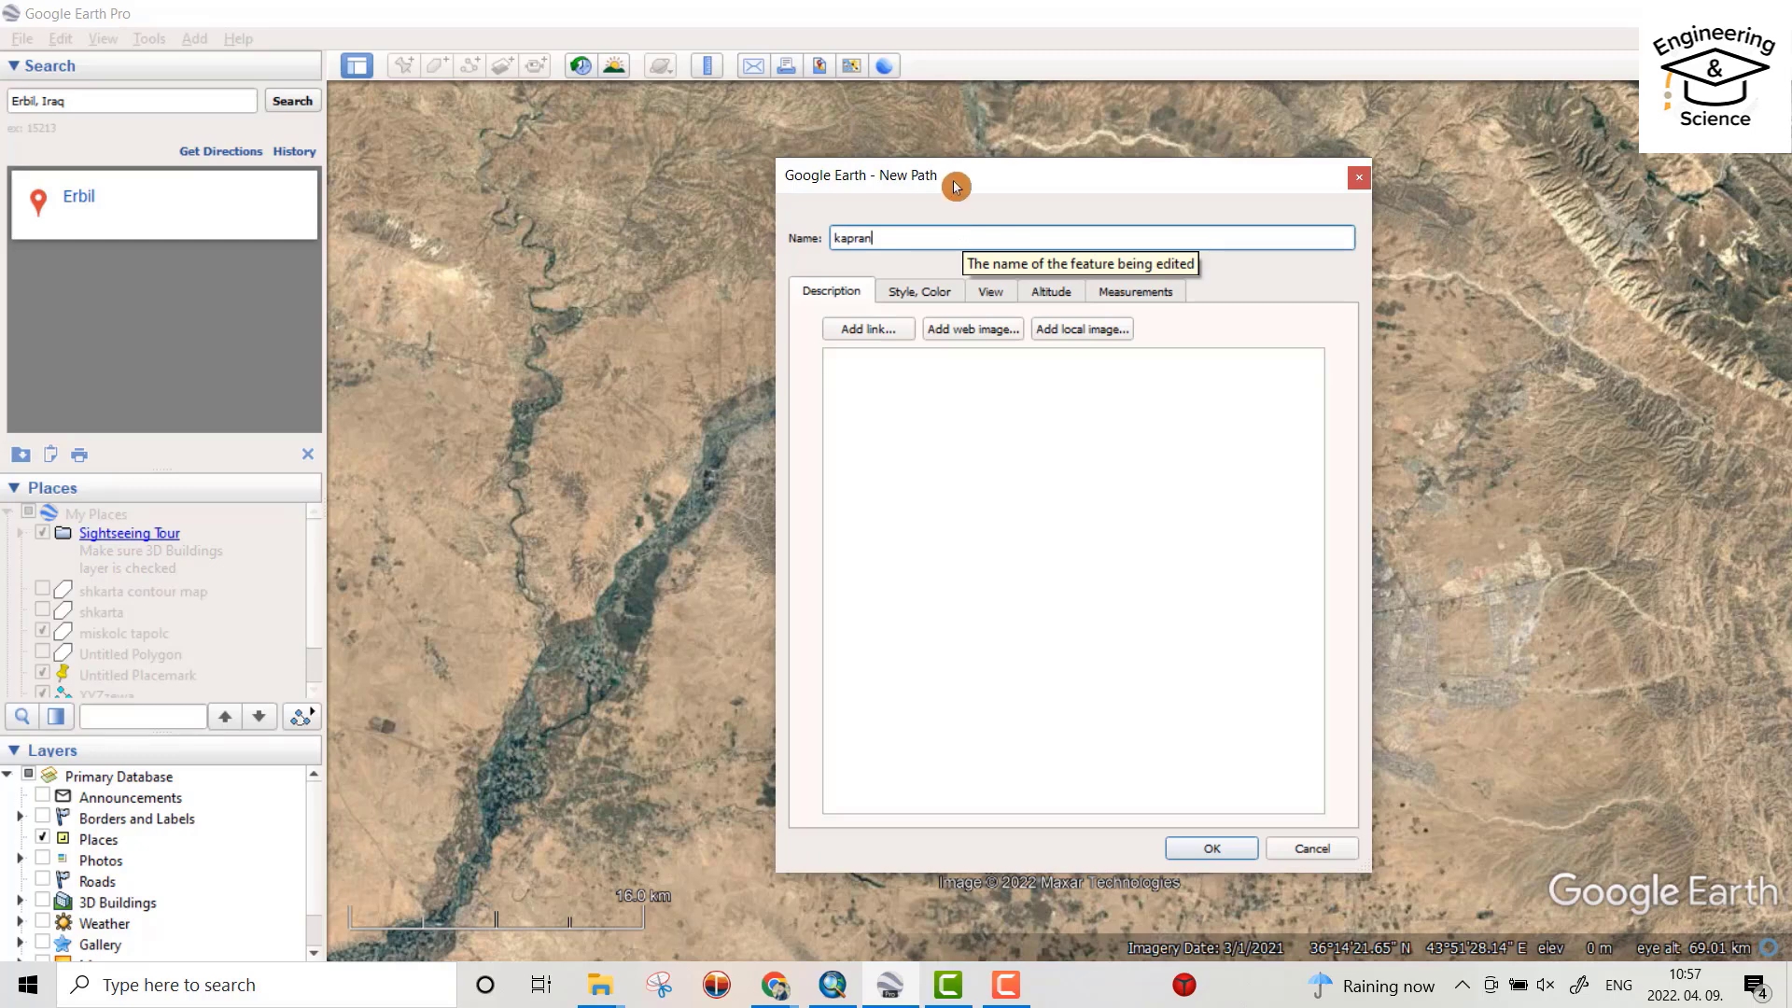
click(1125, 395)
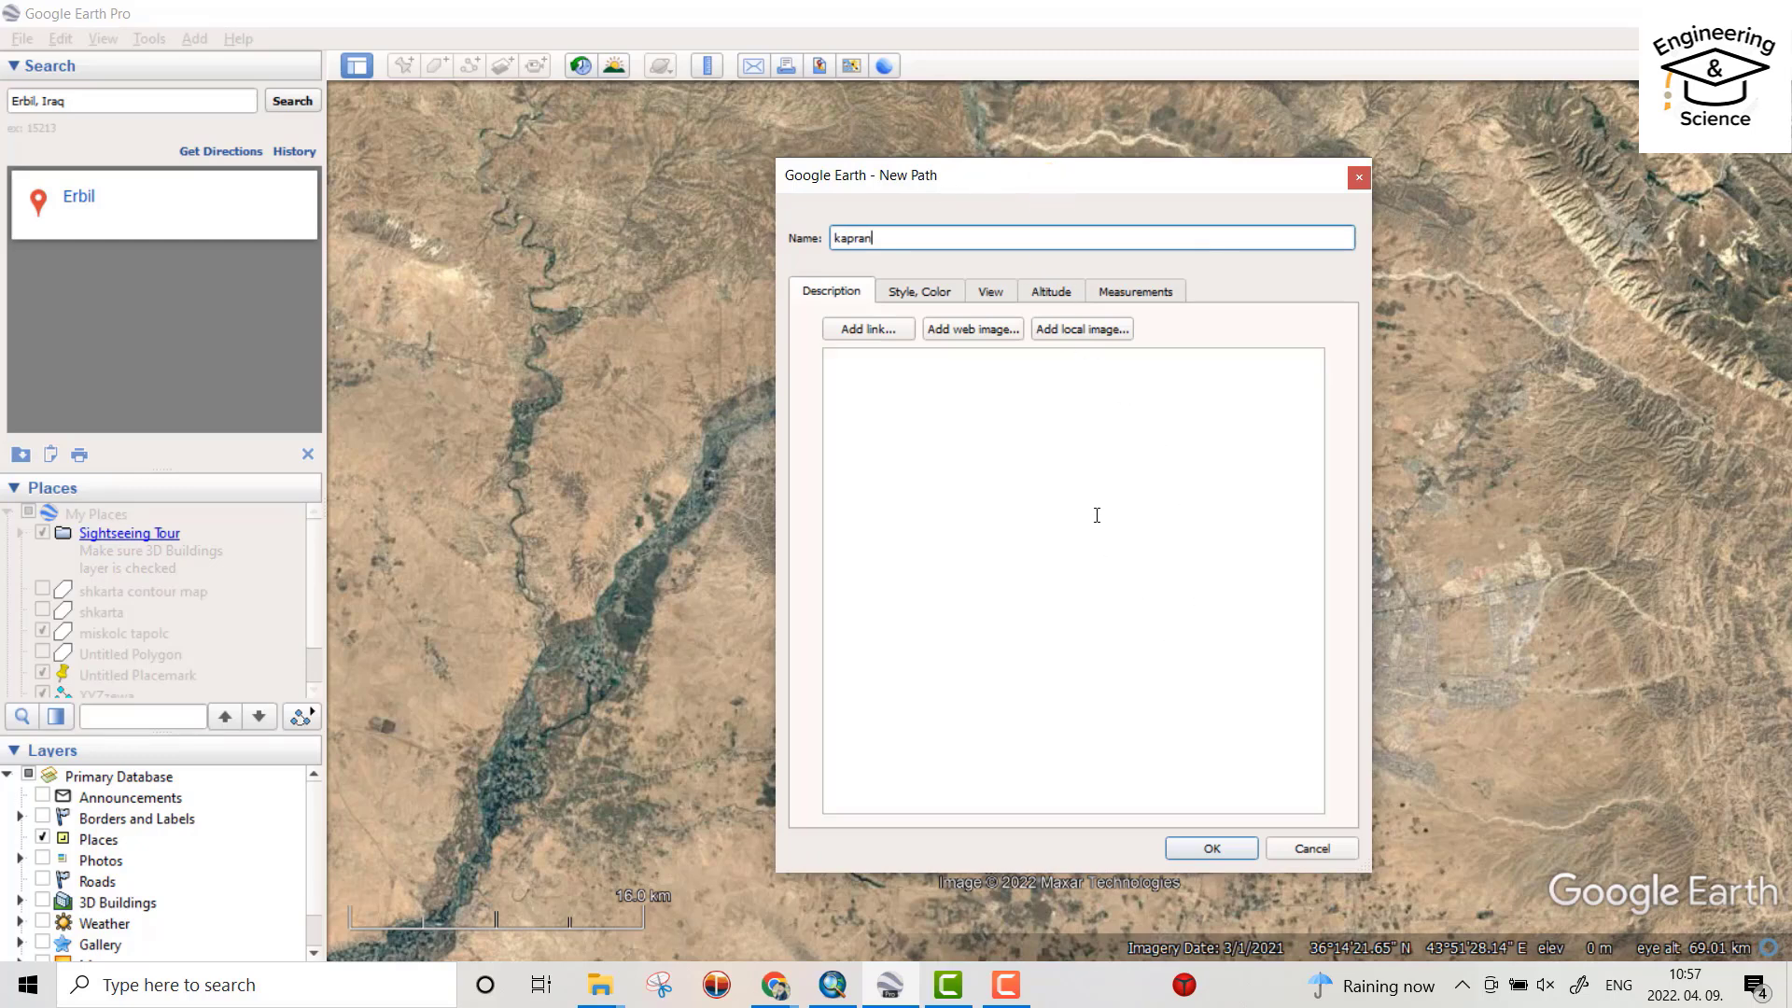
text(study)
Draw the path freehand as parallel back-and-forth lines with zigzag crossing lines between the river and Erbil, and accept it.
drag(1013, 175, 1492, 361)
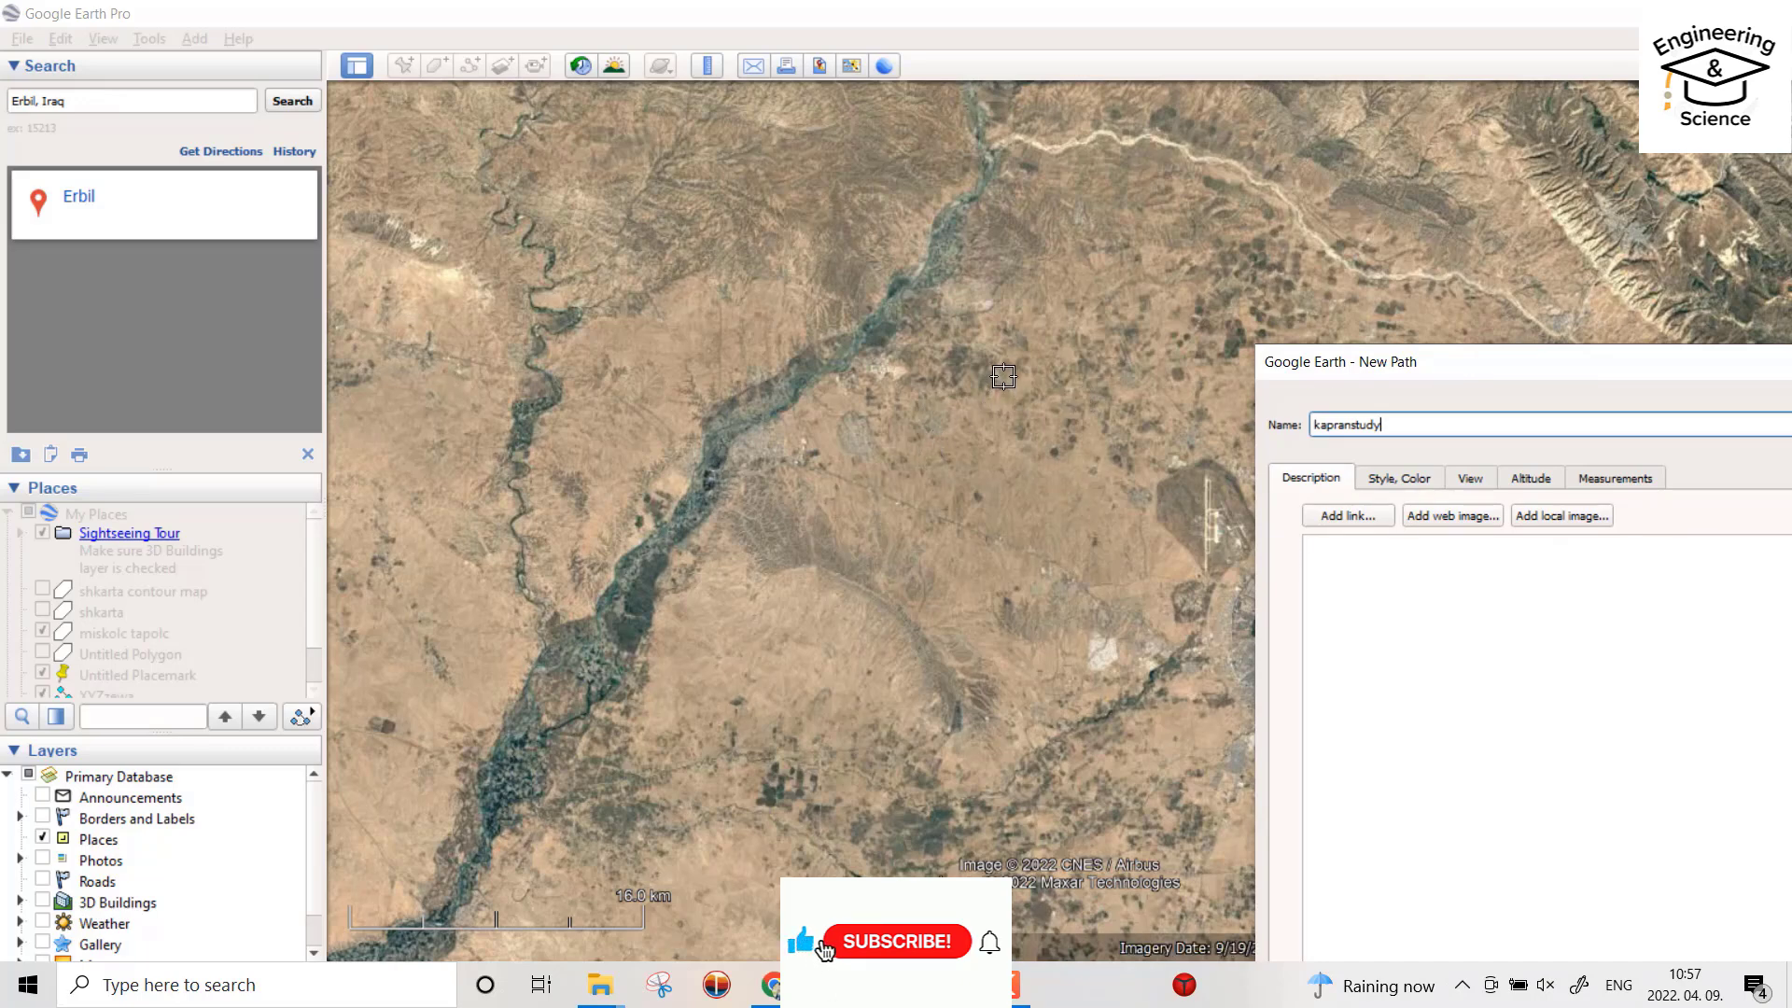
mouse_move(1003, 376)
mouse_down()
mouse_move(752, 488)
mouse_move(724, 534)
mouse_up()
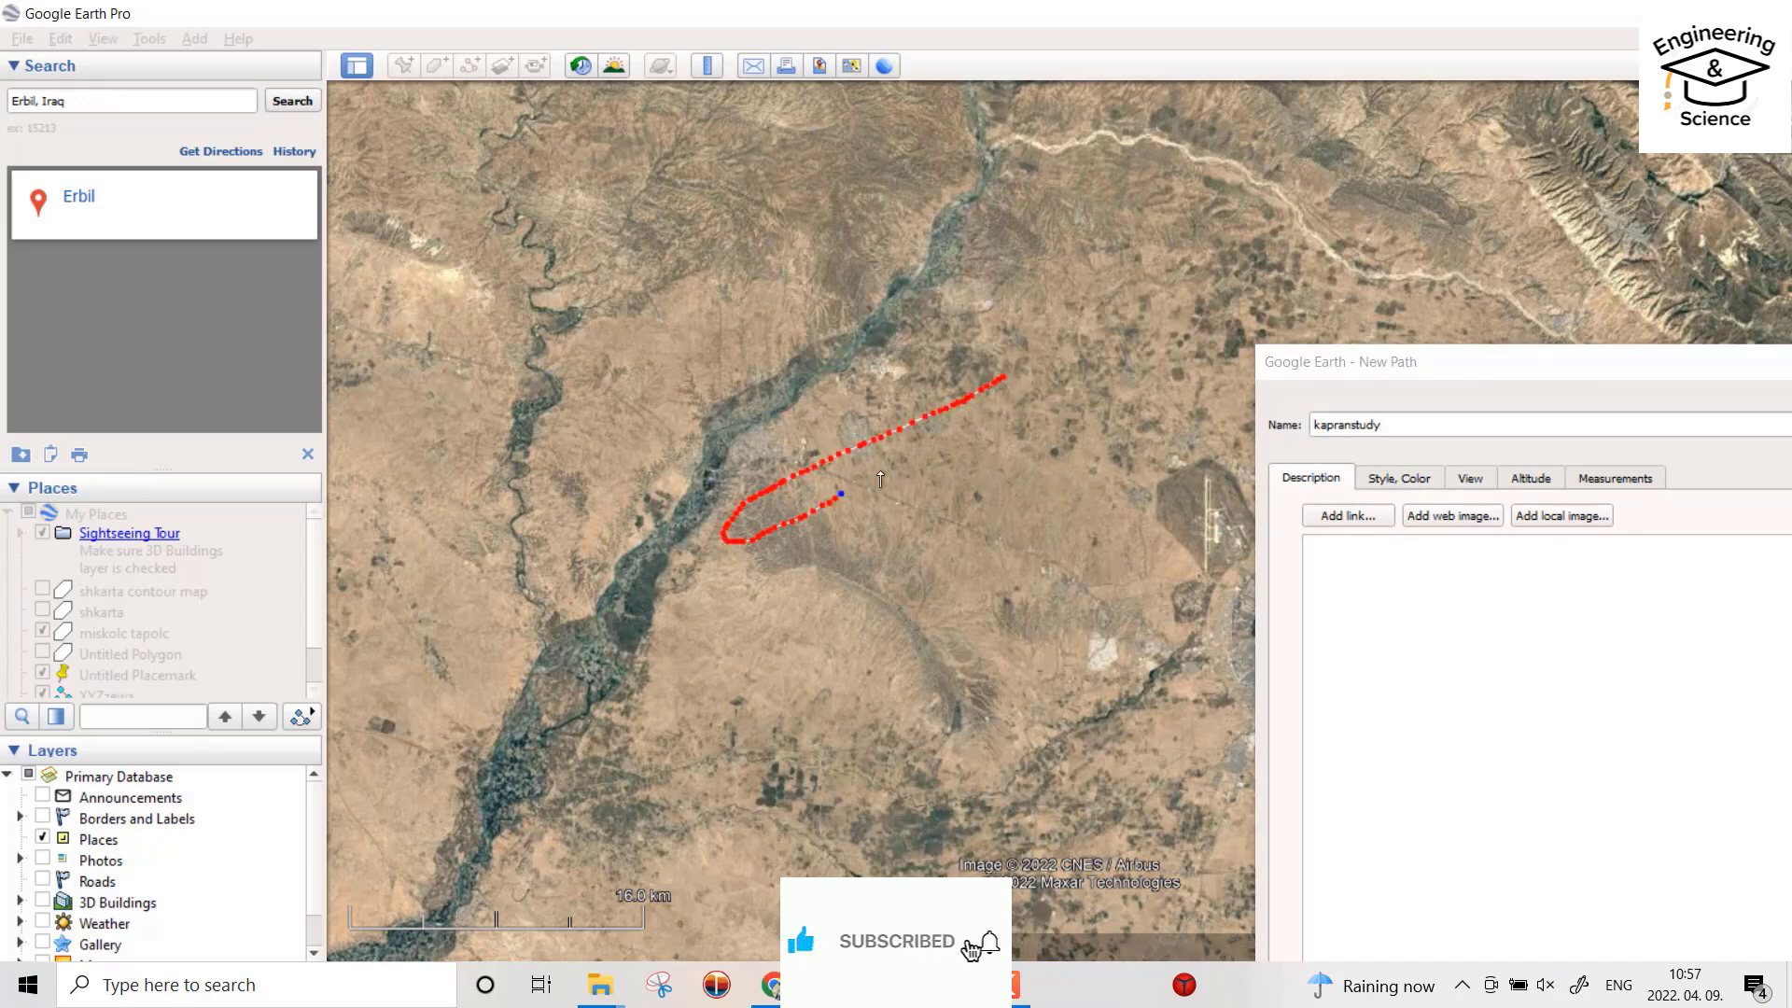
drag(880, 479, 1043, 409)
mouse_move(984, 465)
mouse_down()
mouse_move(674, 596)
mouse_move(859, 572)
mouse_move(1110, 498)
mouse_move(1060, 583)
mouse_move(798, 452)
mouse_up()
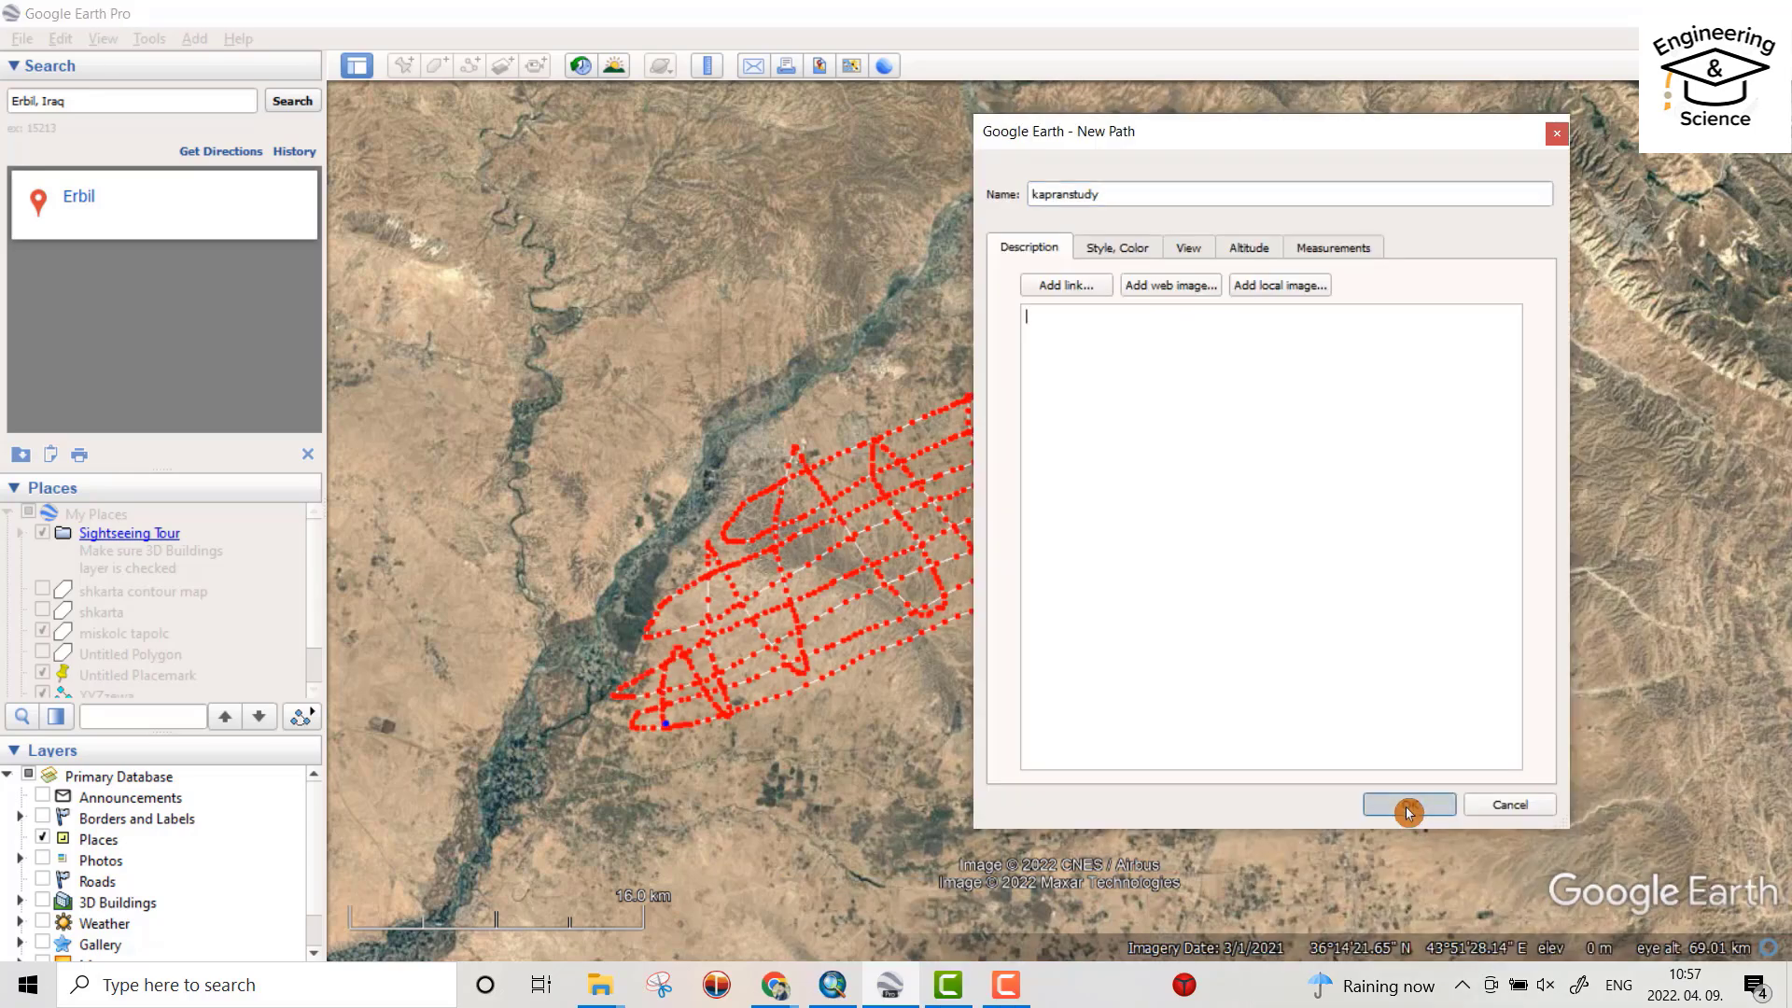
click(1392, 803)
Start saving the kapranstudy path as a file and set its file type to Kml (*.kml).
click(154, 688)
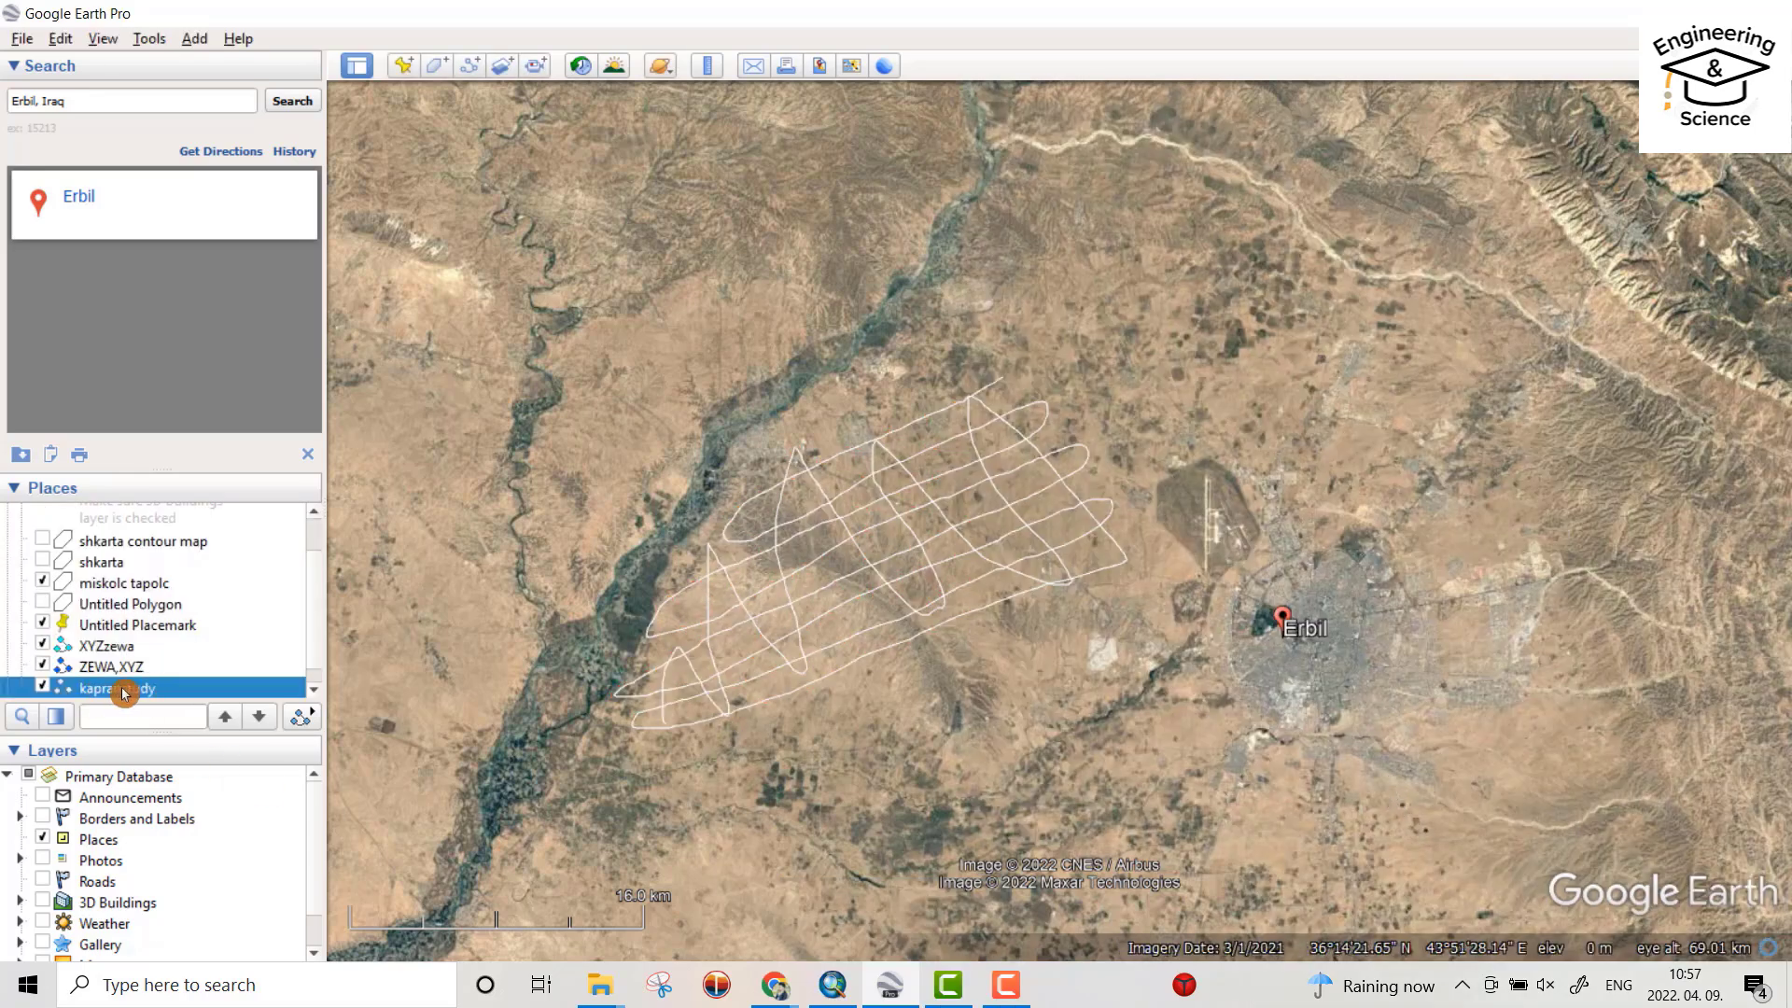
right_click(124, 693)
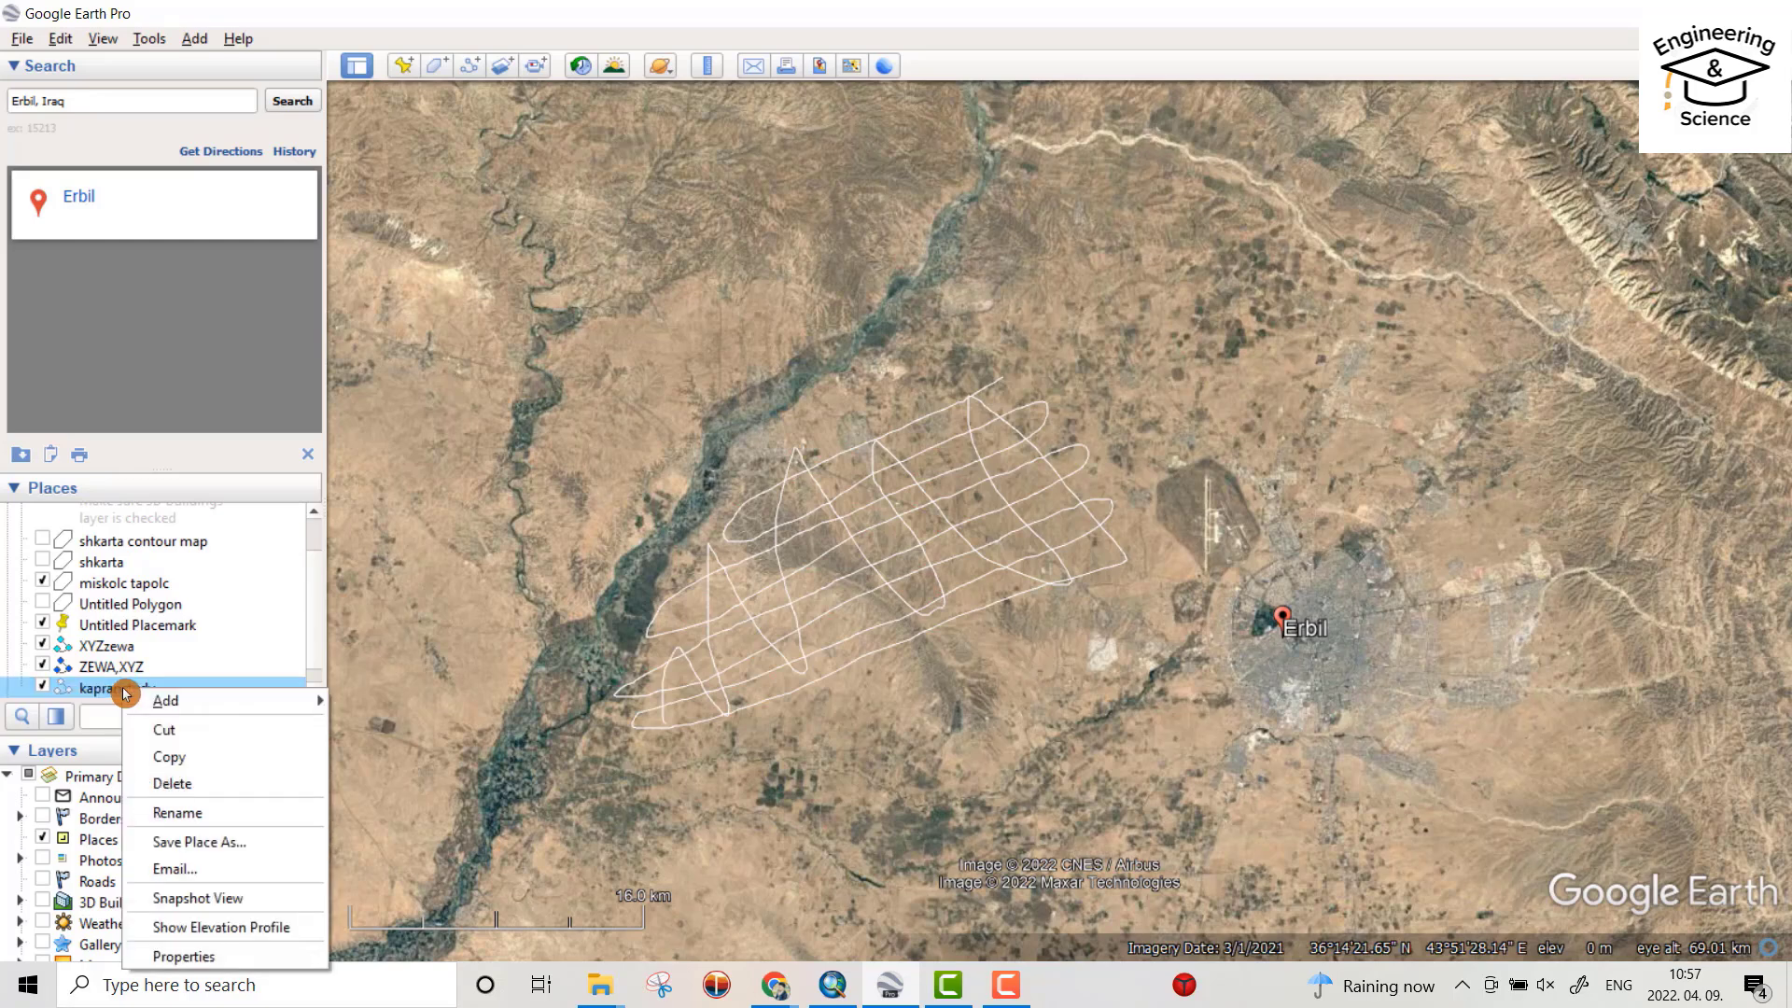
click(184, 842)
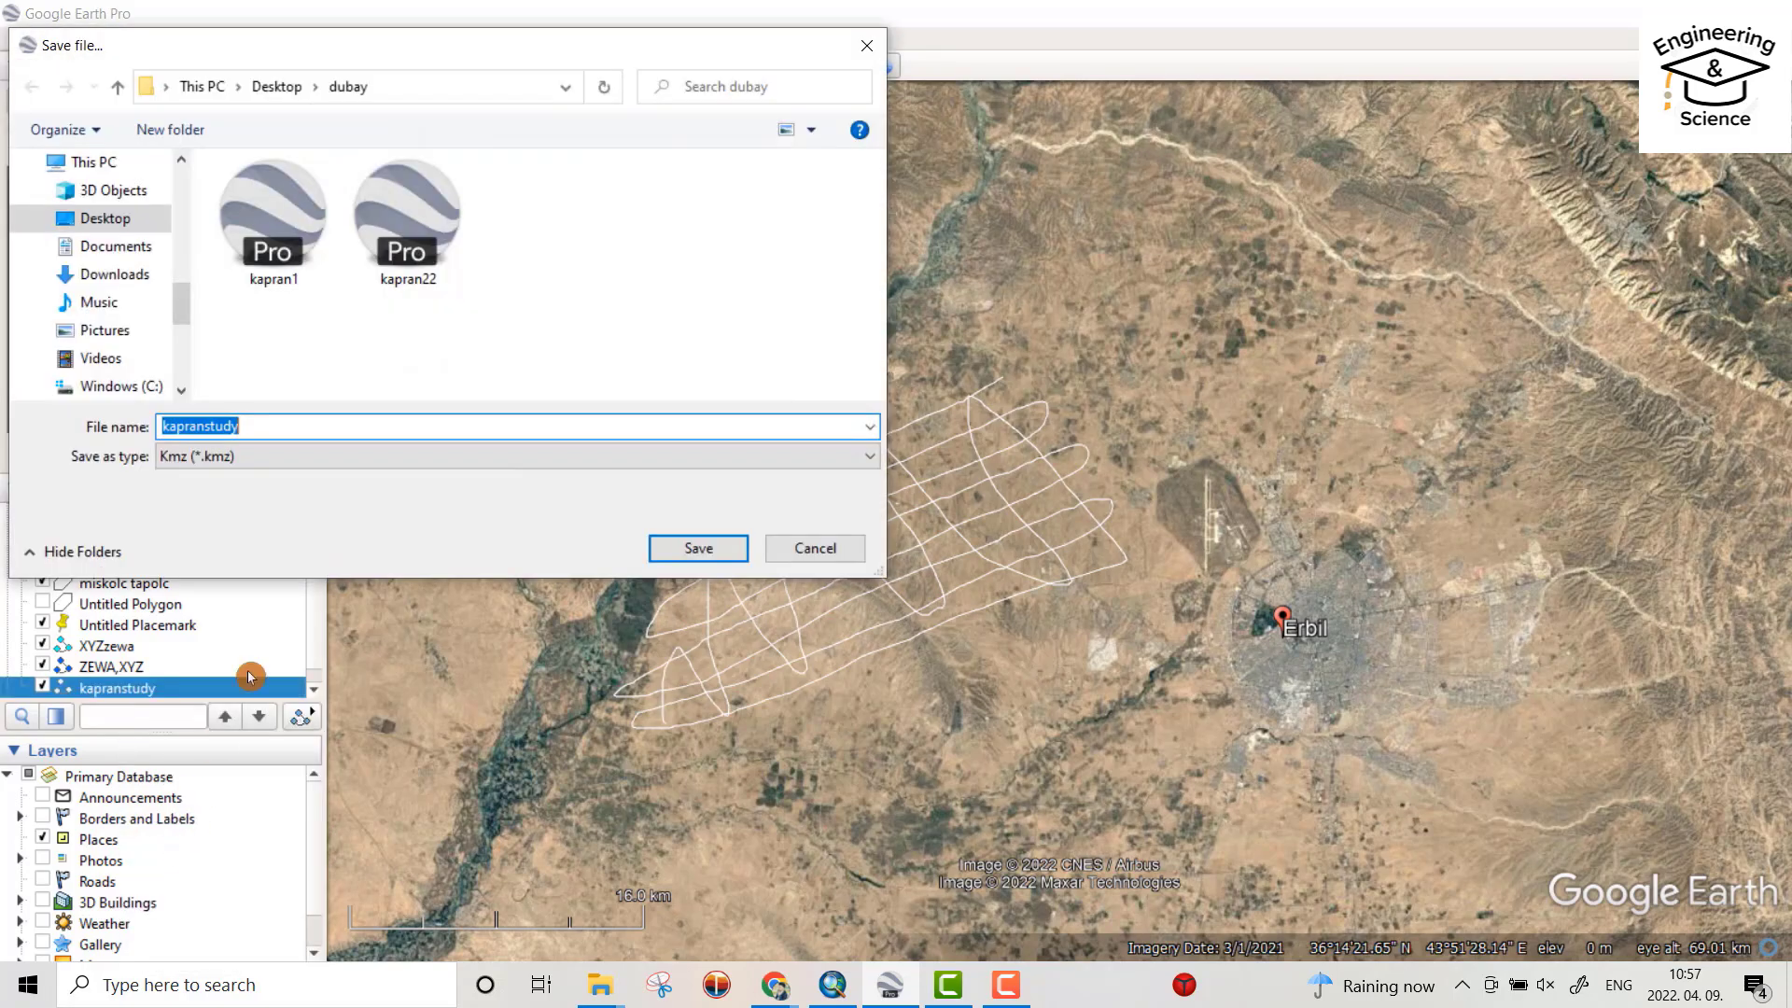
click(259, 461)
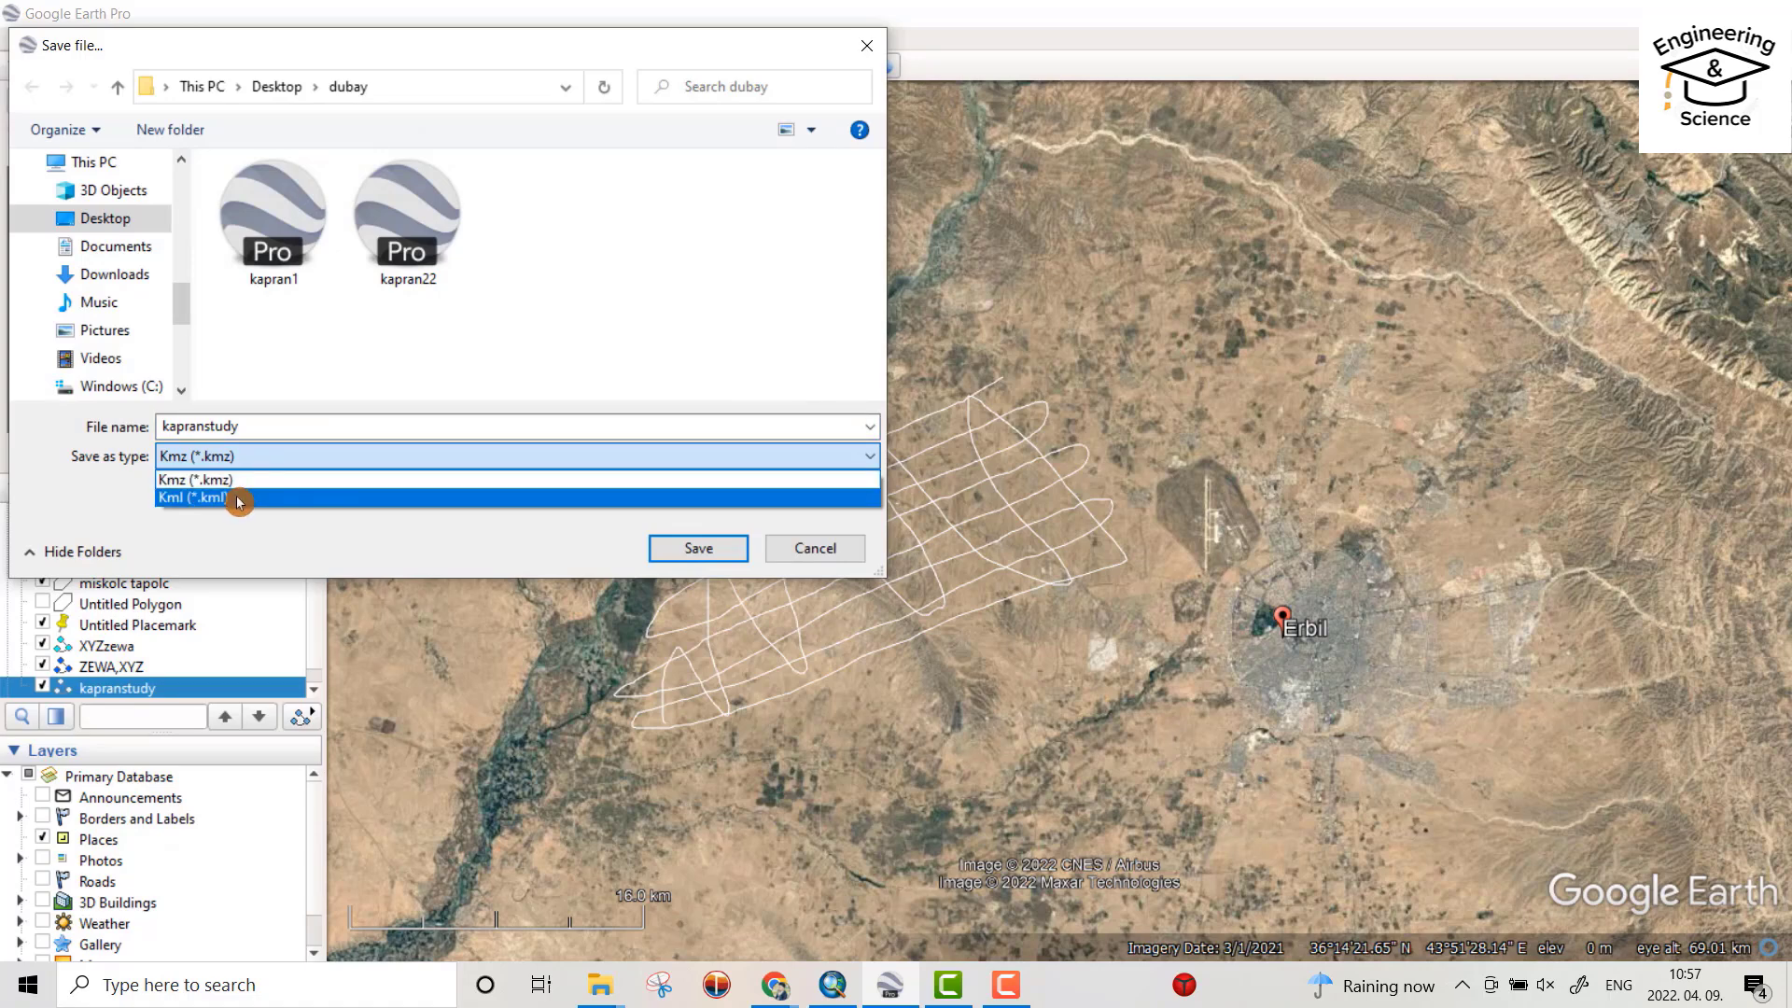
click(239, 502)
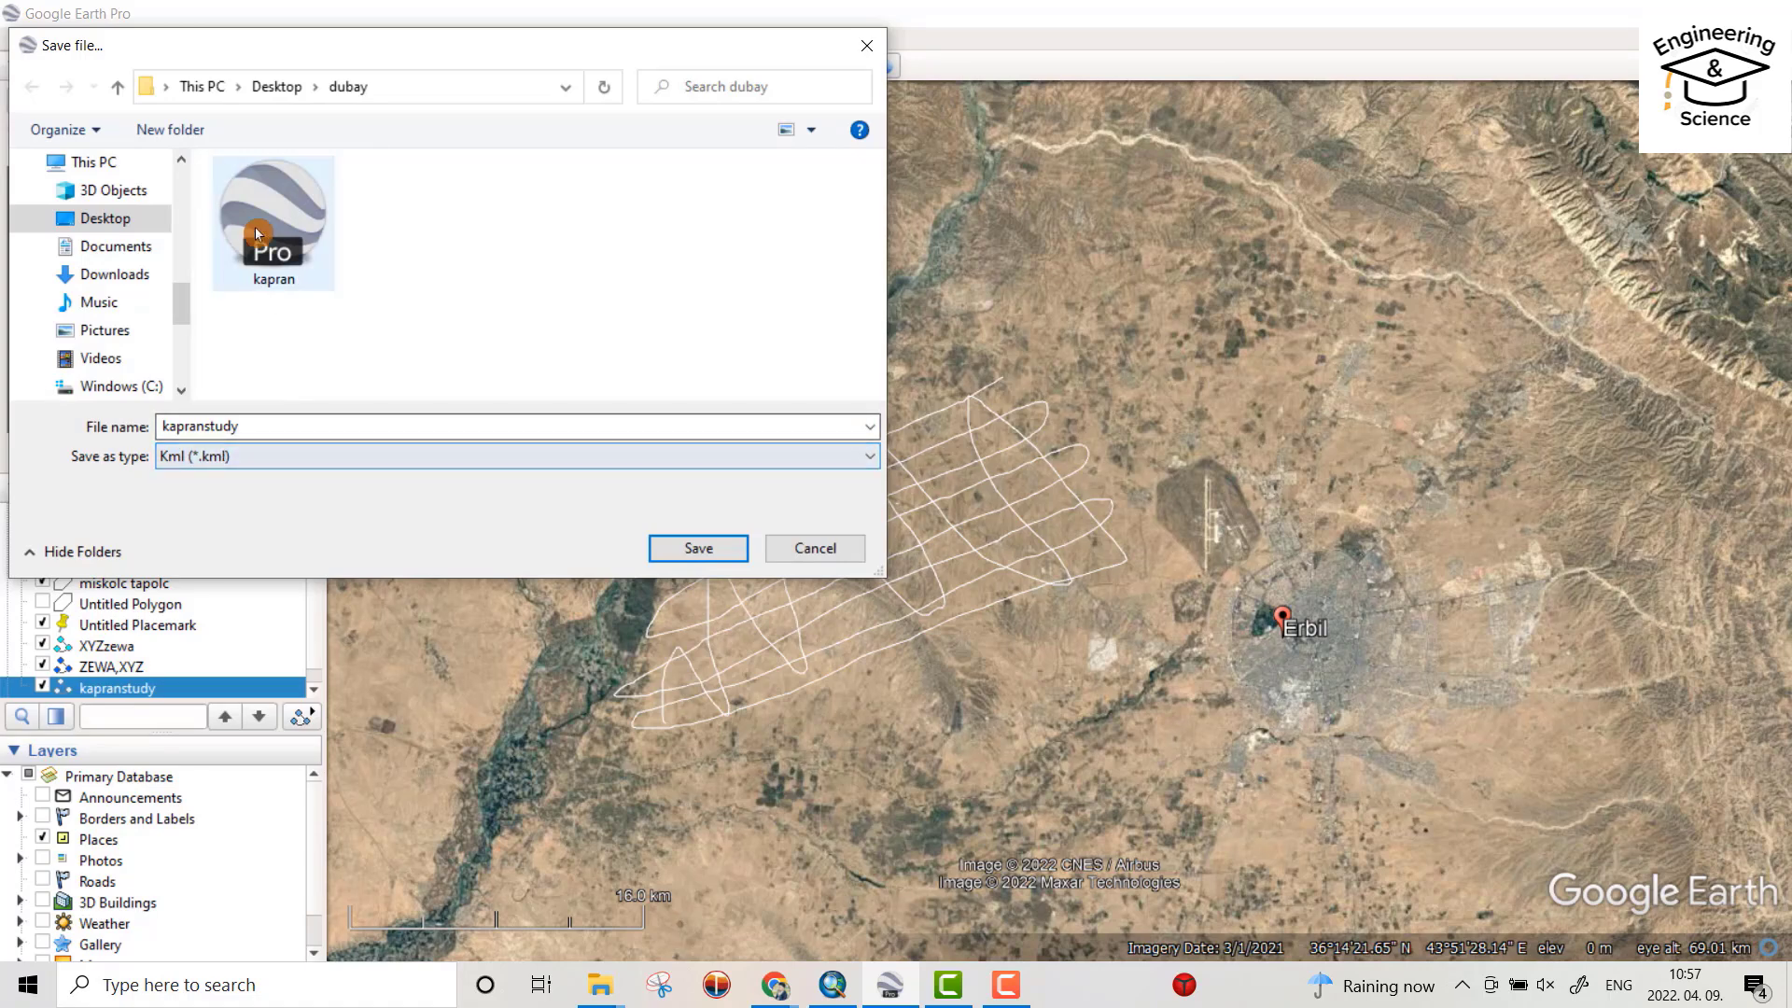
Create a folder named Getxyz on the Desktop and save the kapranstudy KML file in it.
click(129, 224)
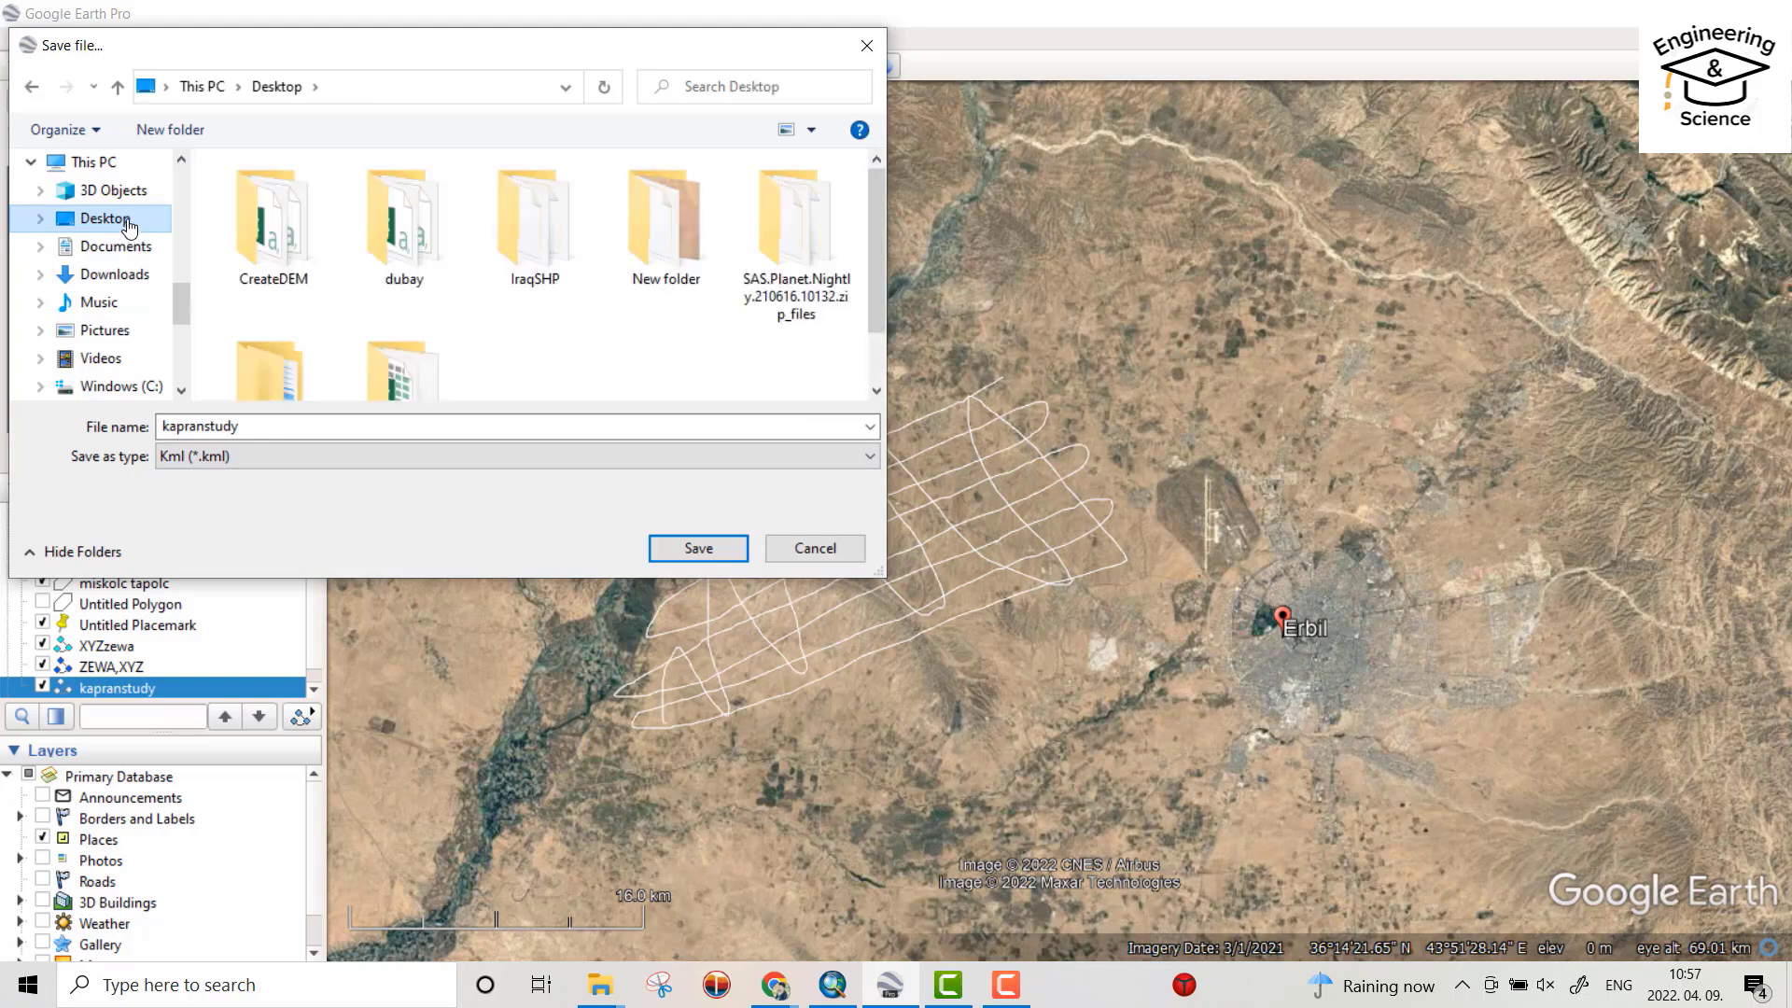
right_click(544, 340)
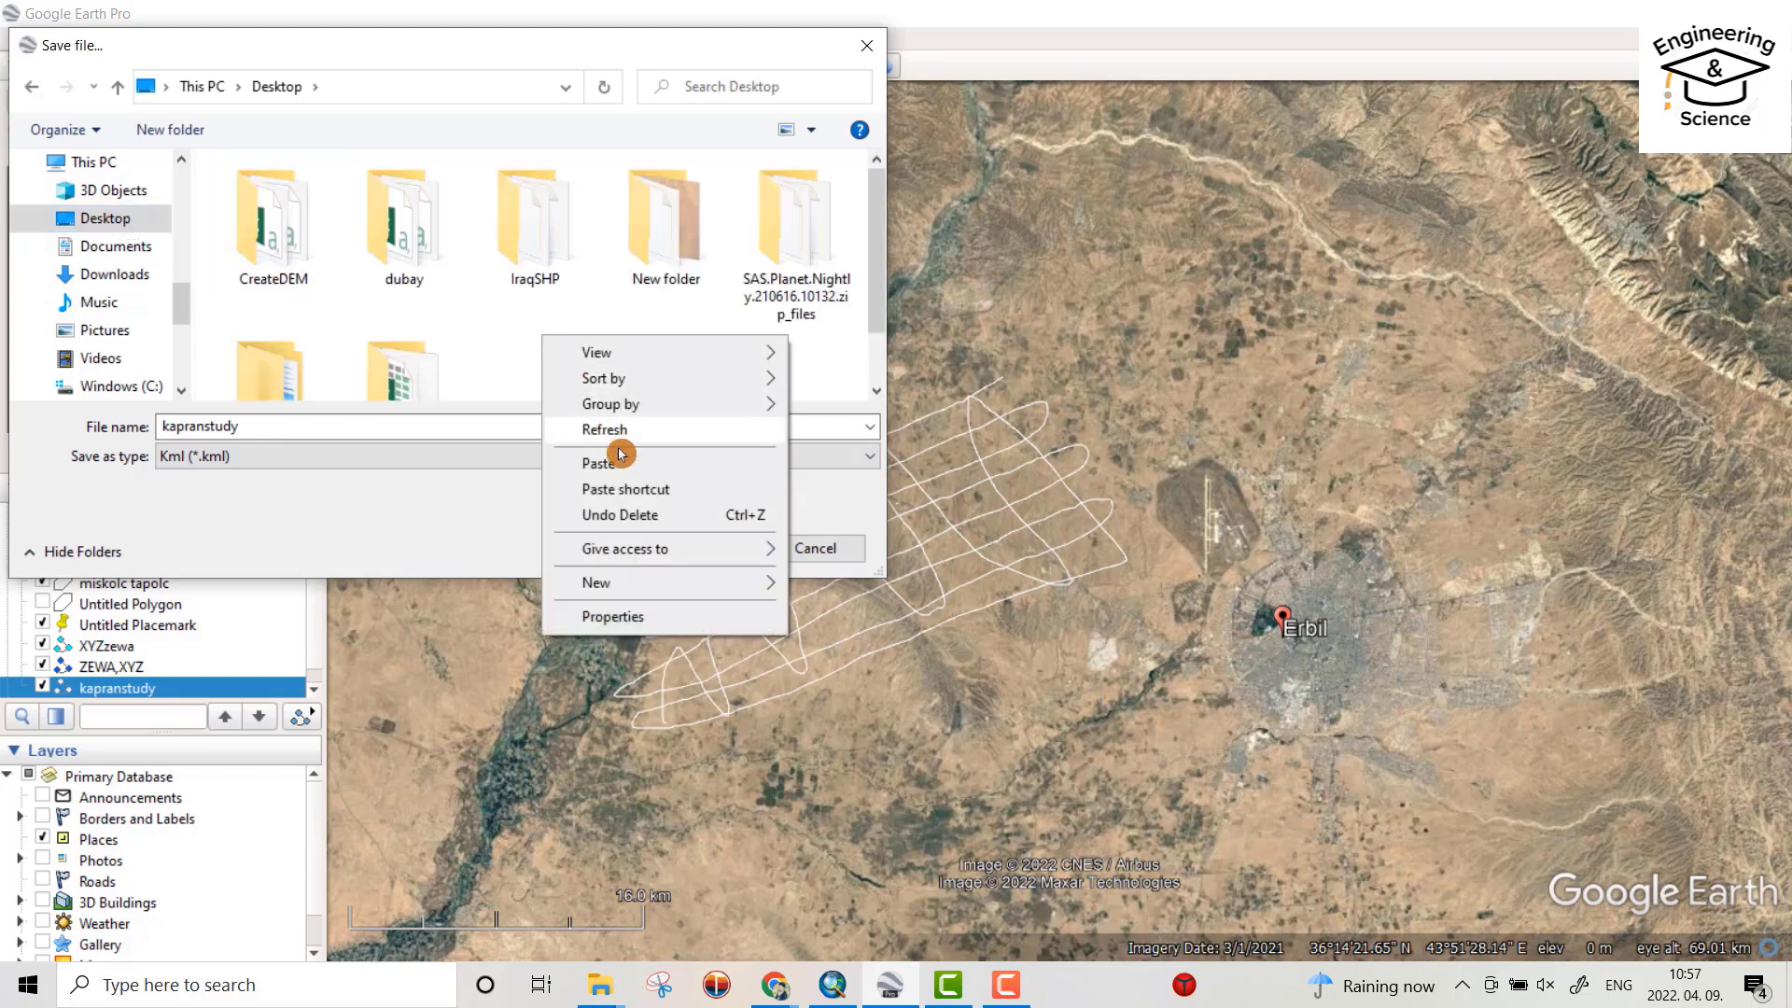
mouse_move(615, 584)
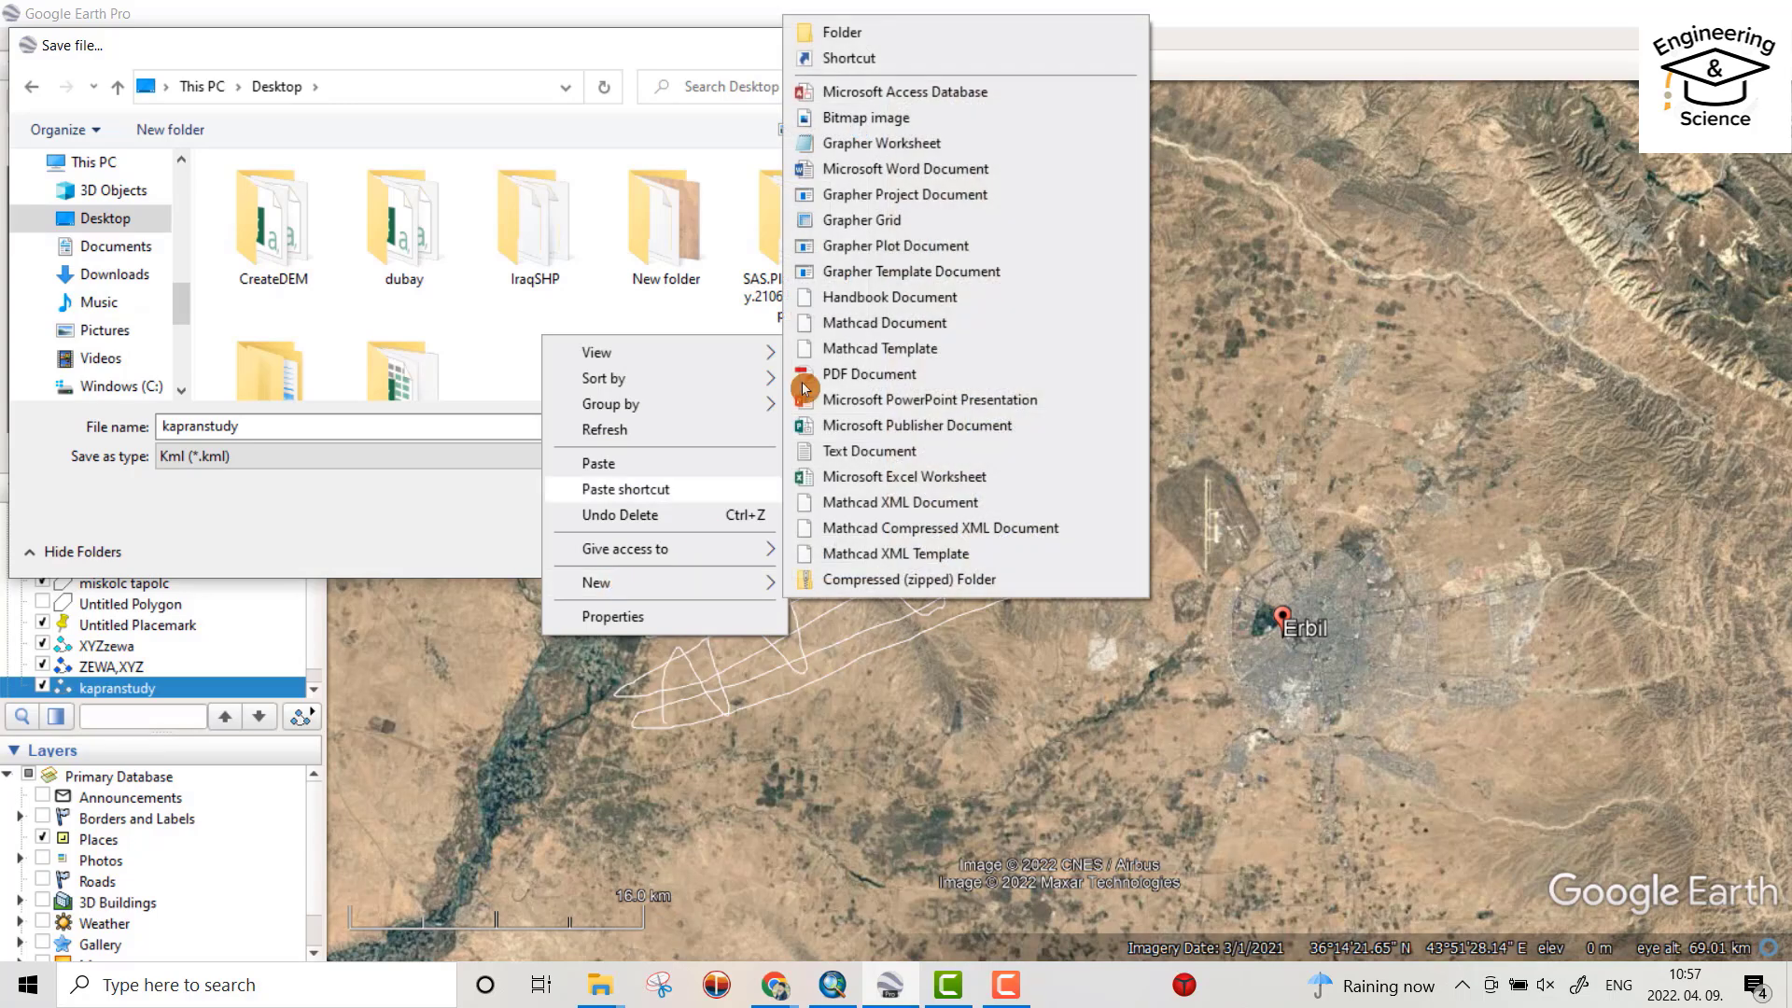
click(842, 37)
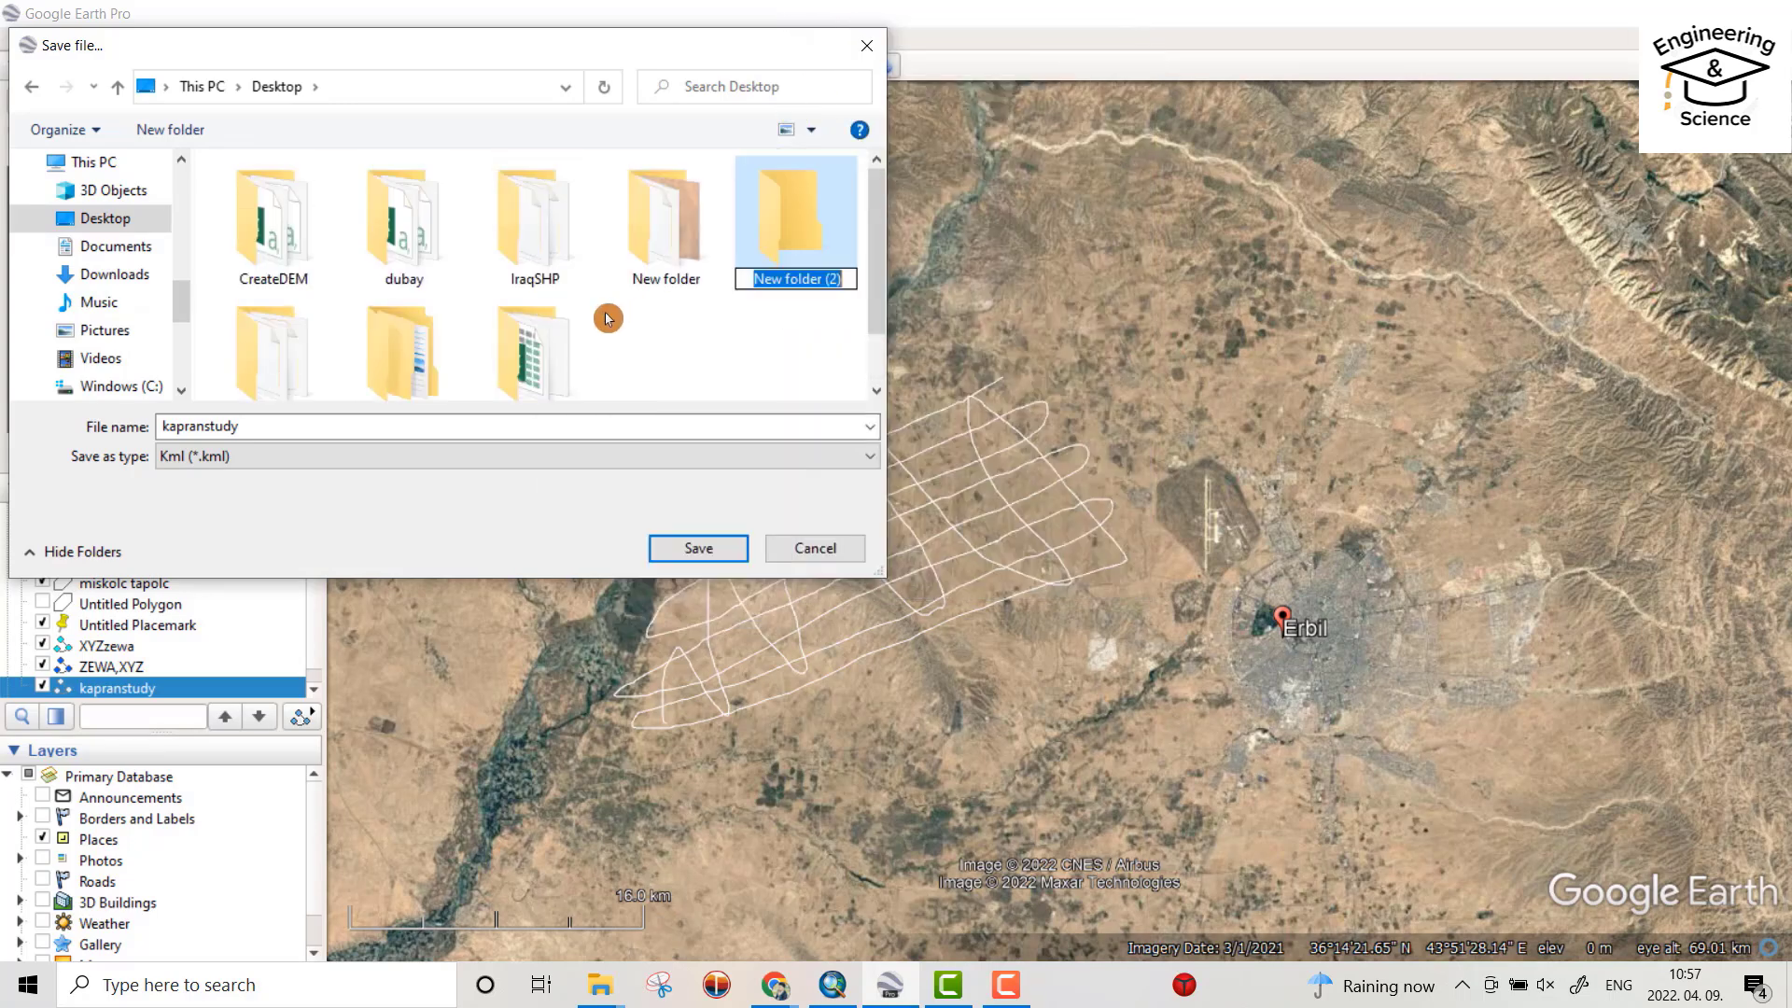
text(G)
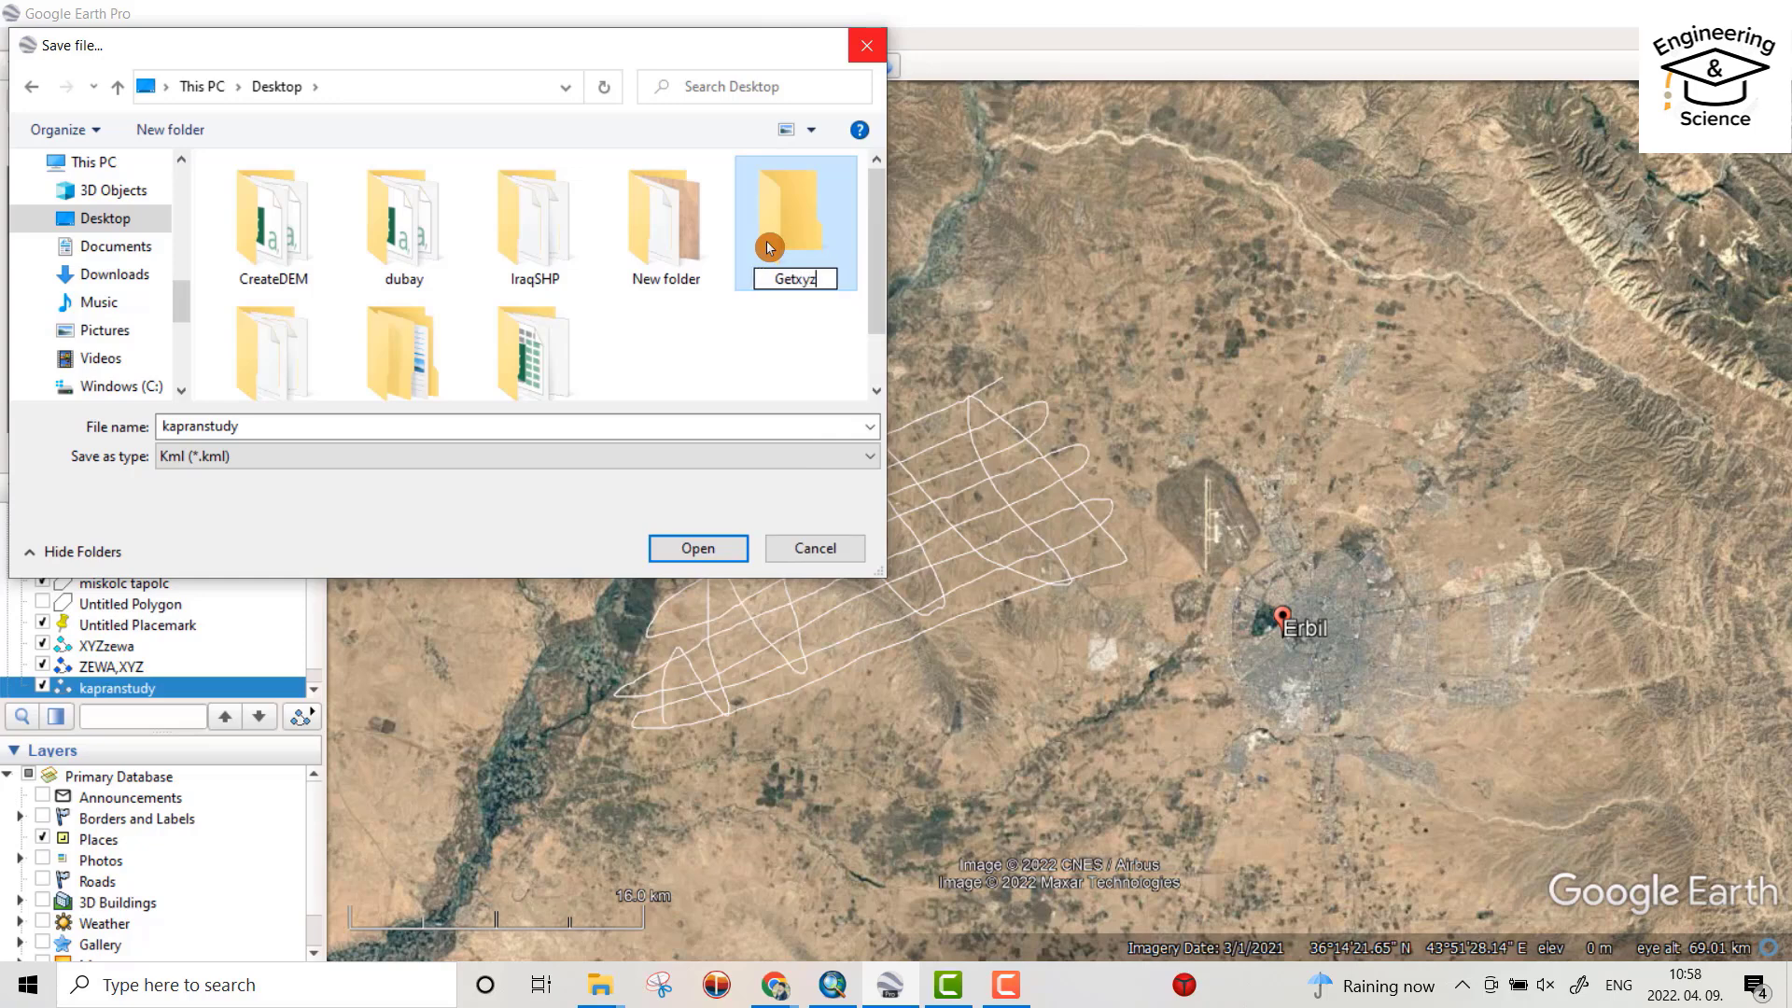
text(etxyz)
key(Return)
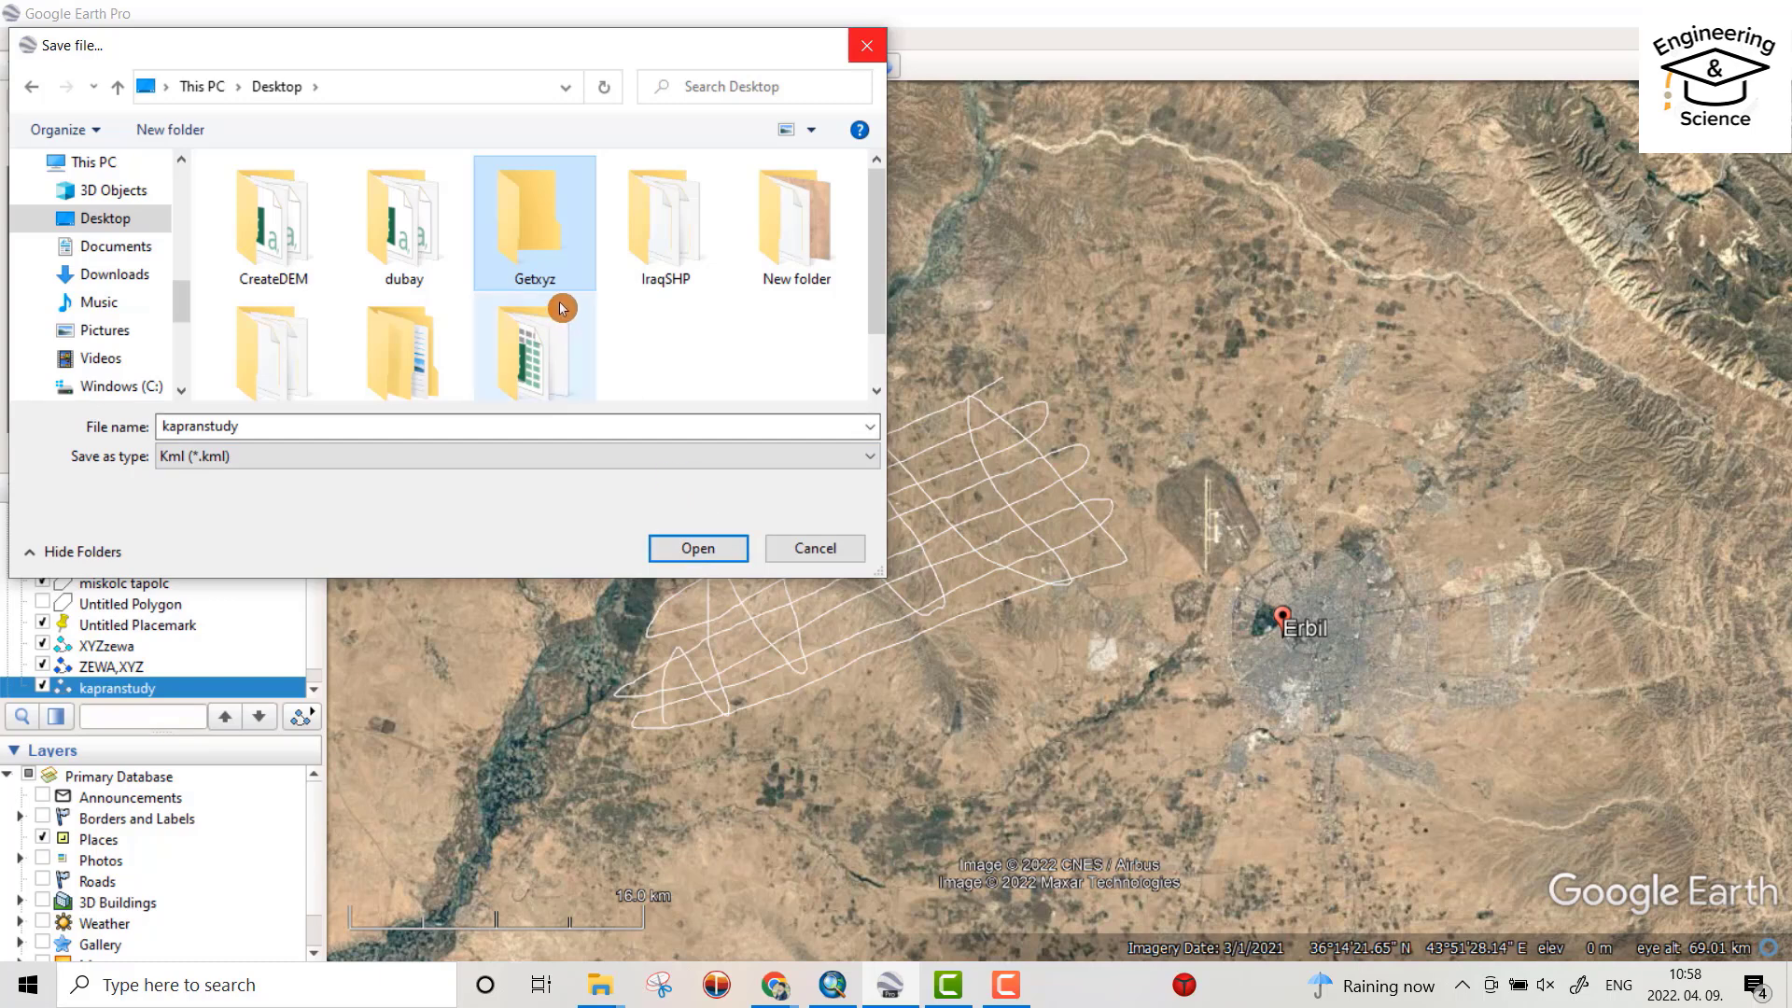
double_click(540, 244)
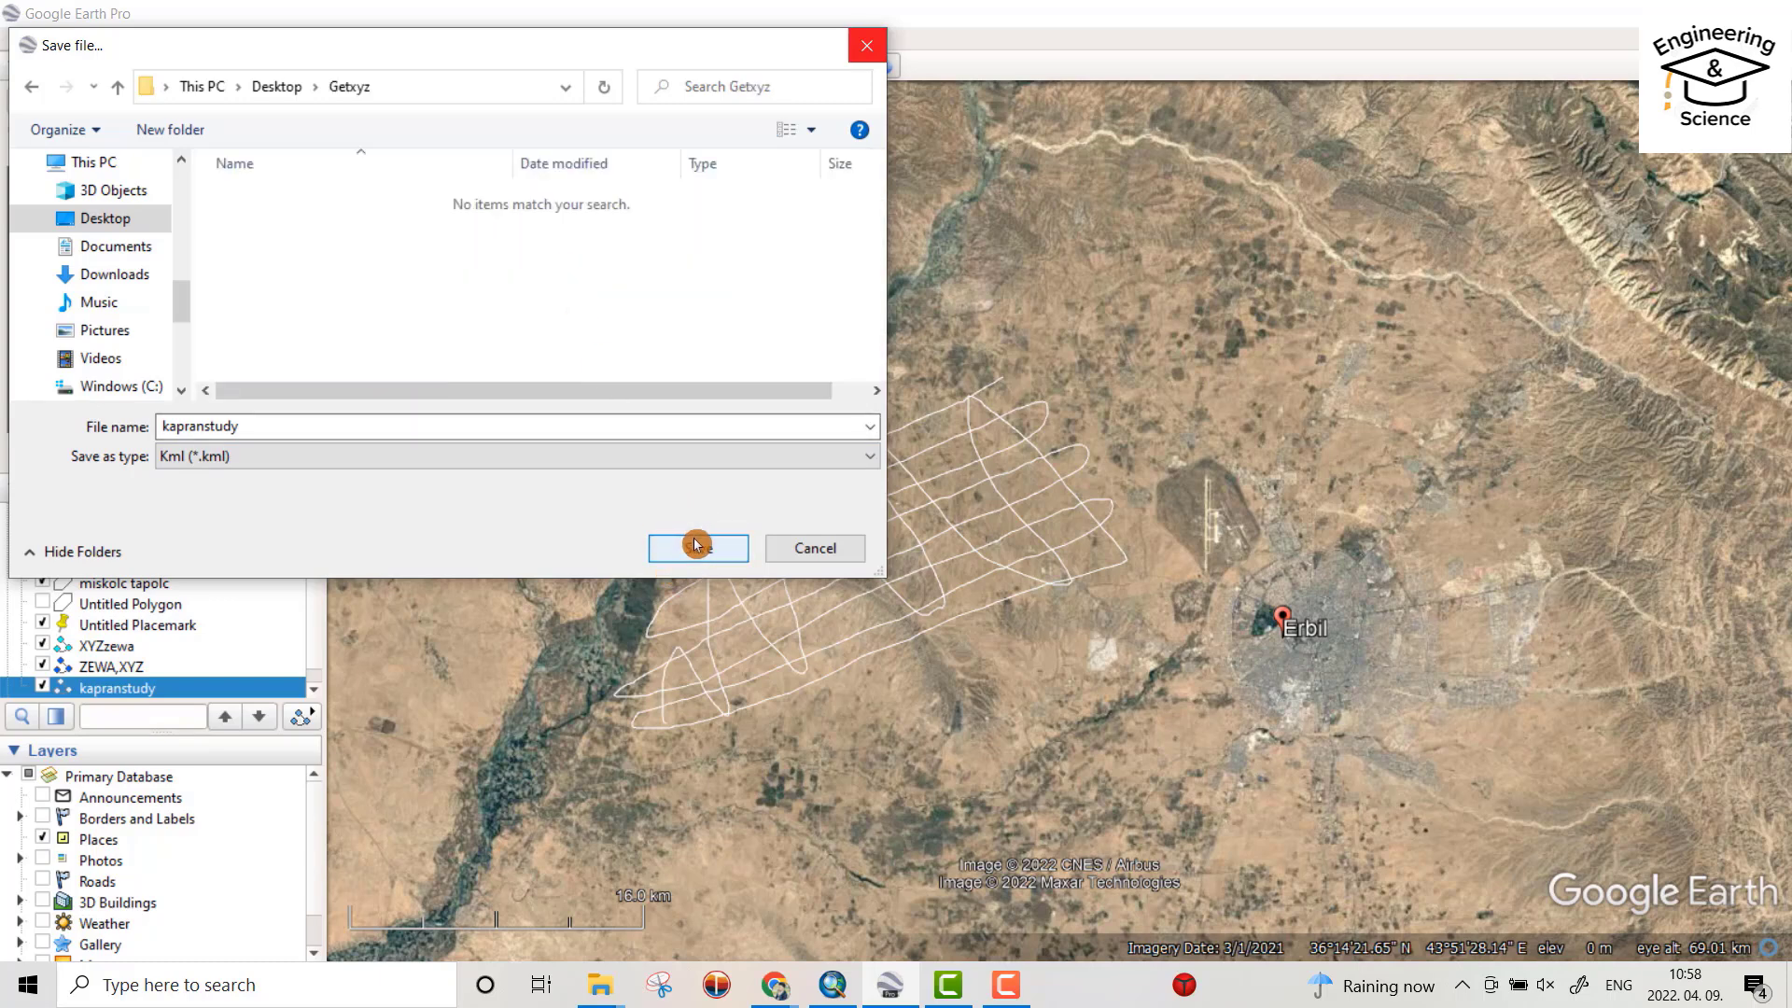
click(695, 545)
Switch to Chrome, search Google for "gps visualizer/elevation" and open GPS Visualizer's page for assigning DEM elevation data to coordinates.
click(775, 985)
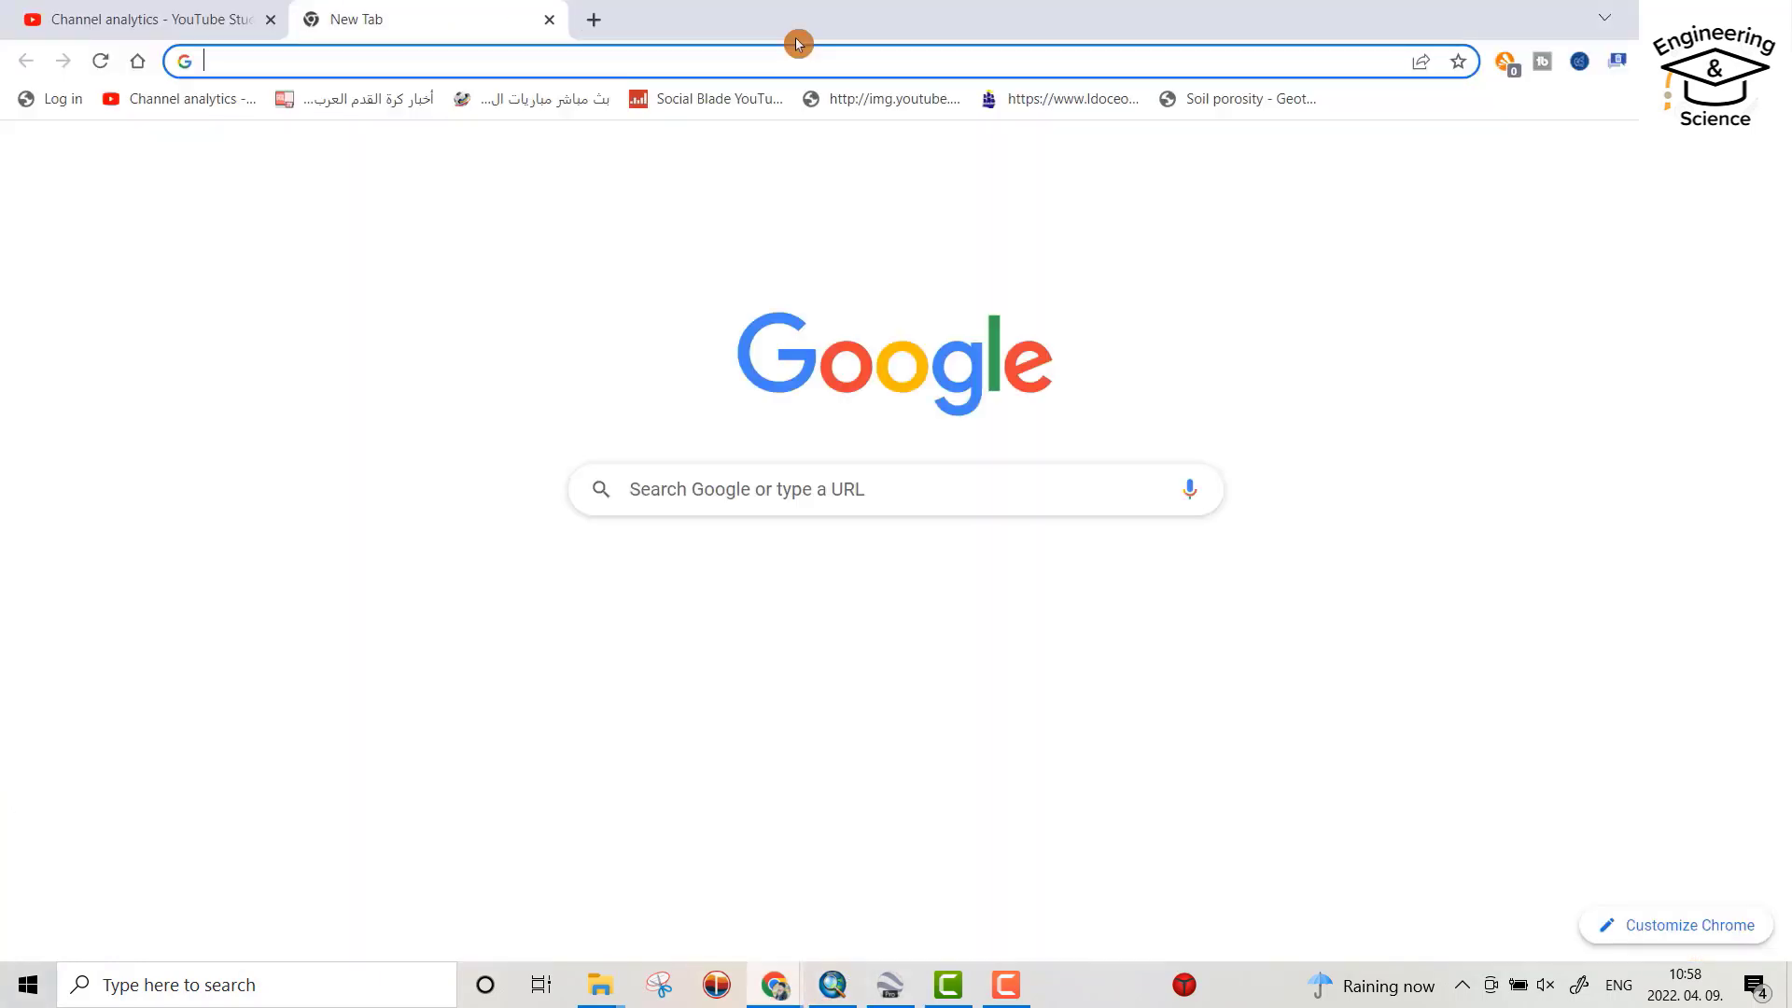
click(673, 485)
text(g)
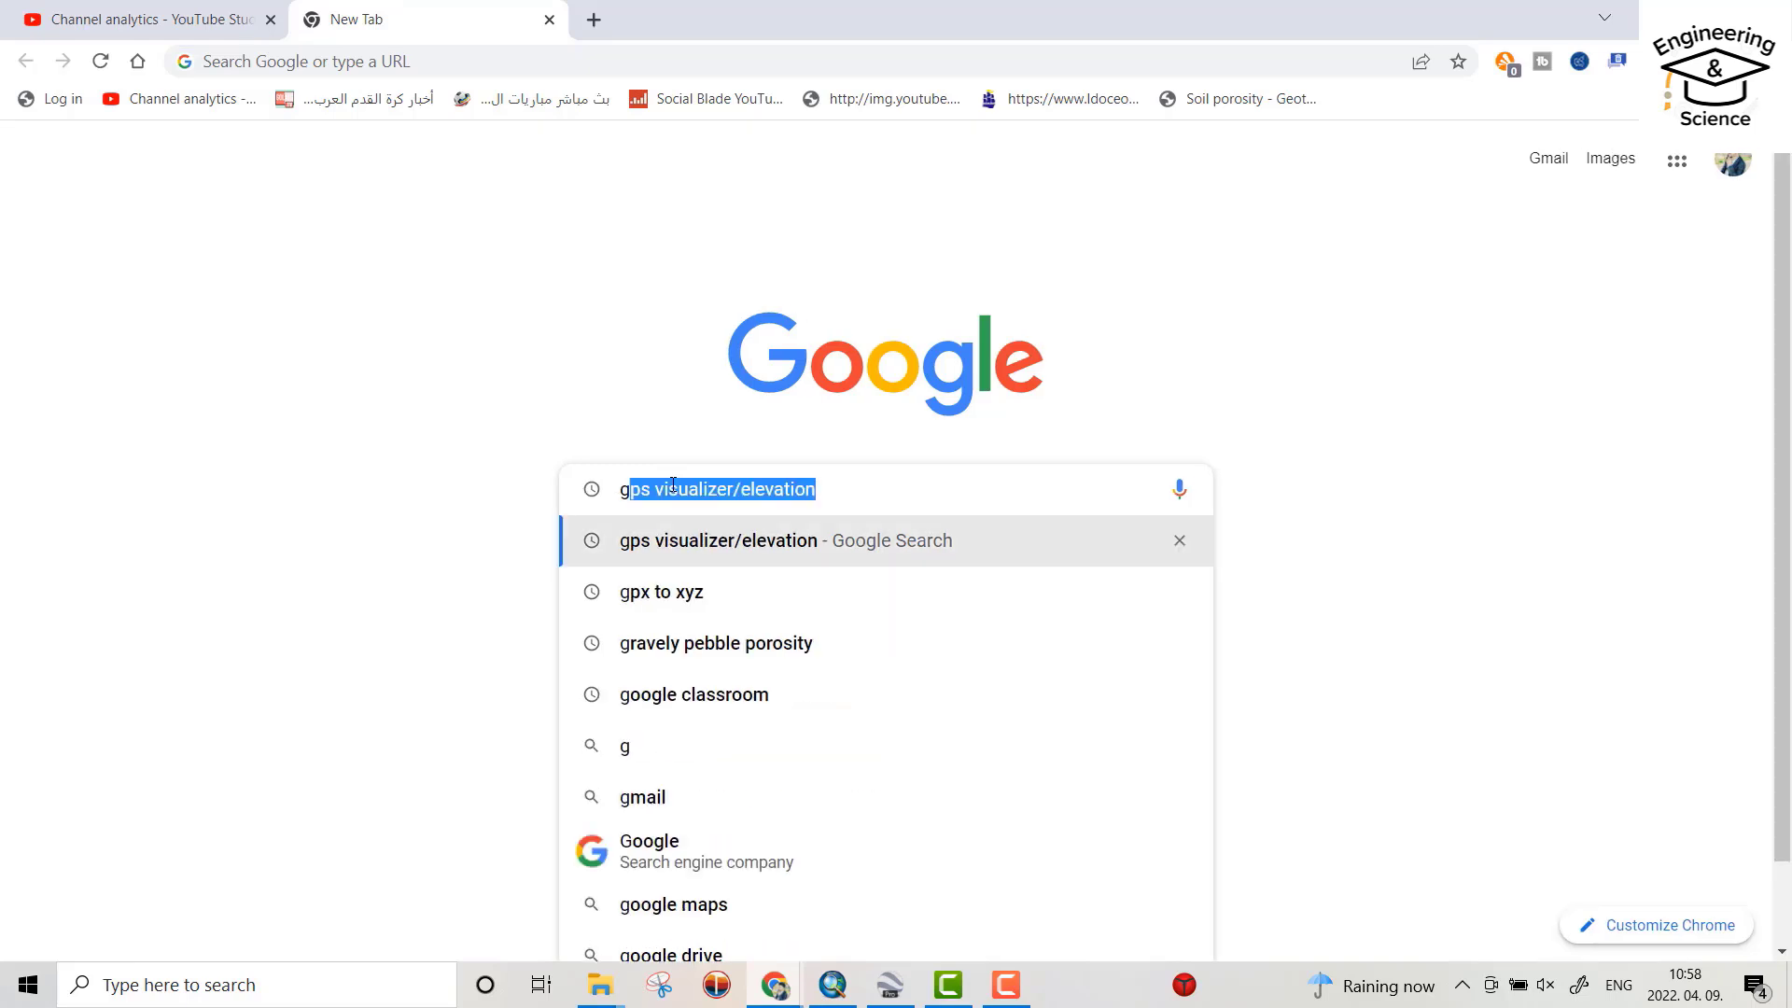
text(ps visualizer/elevation)
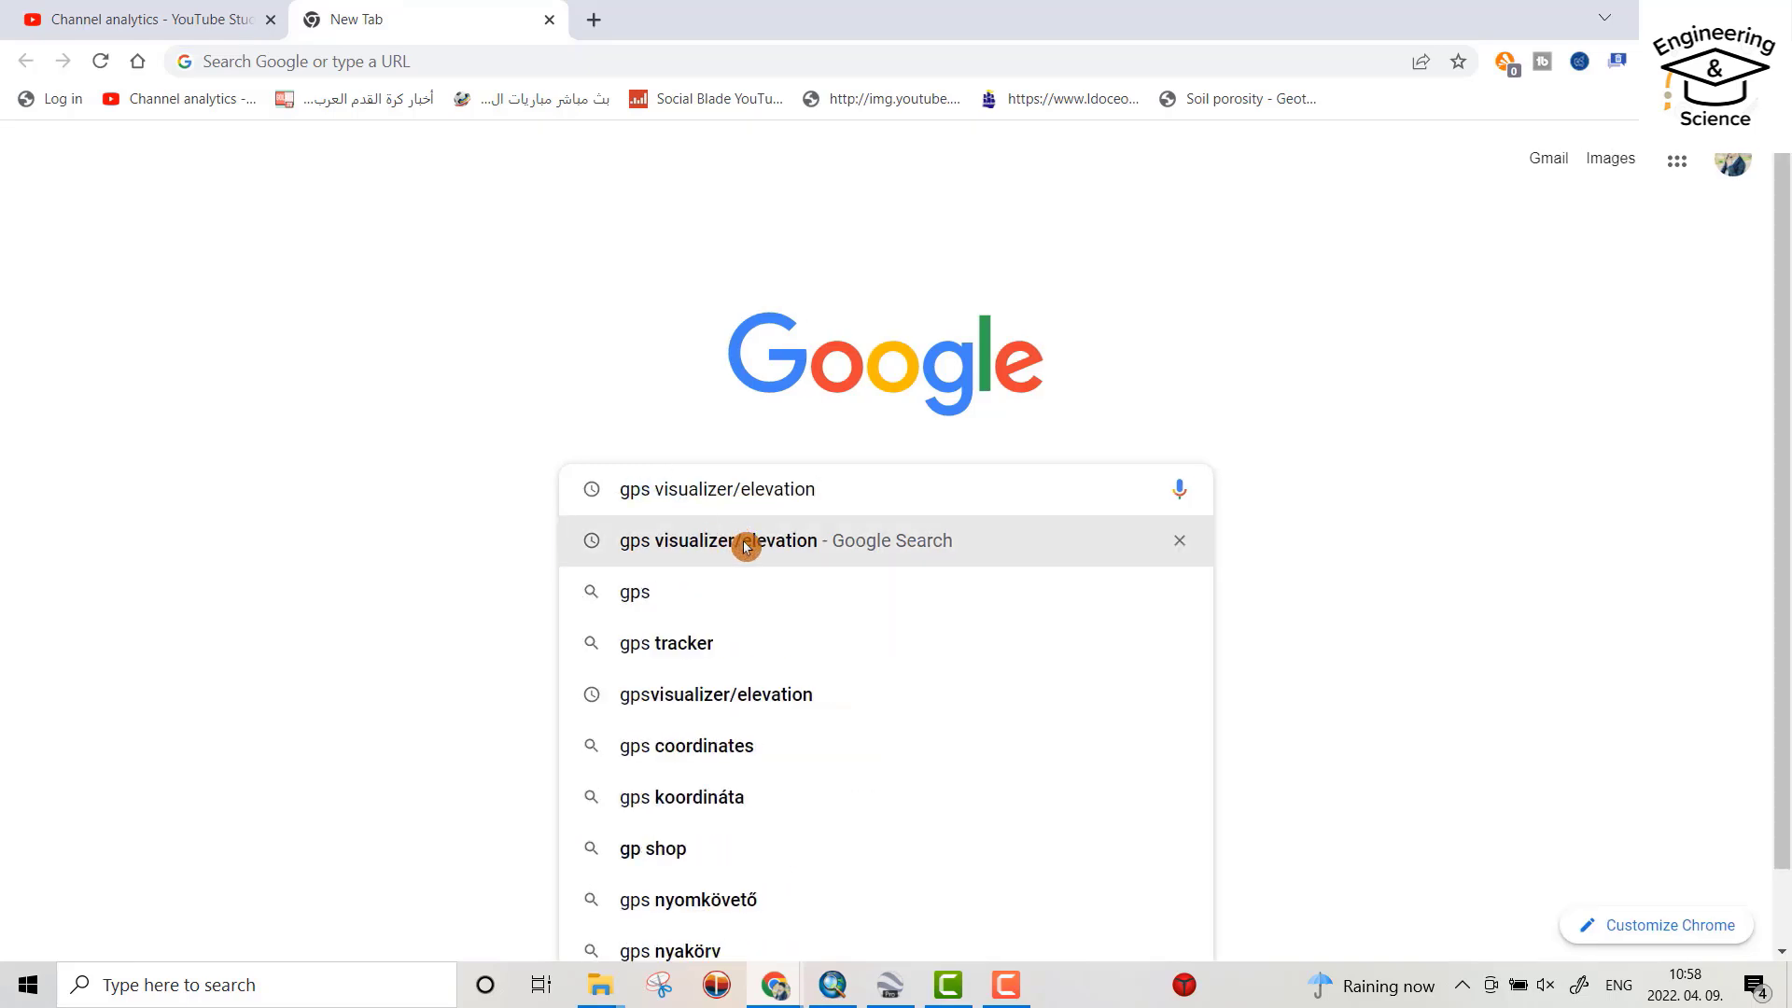
click(744, 541)
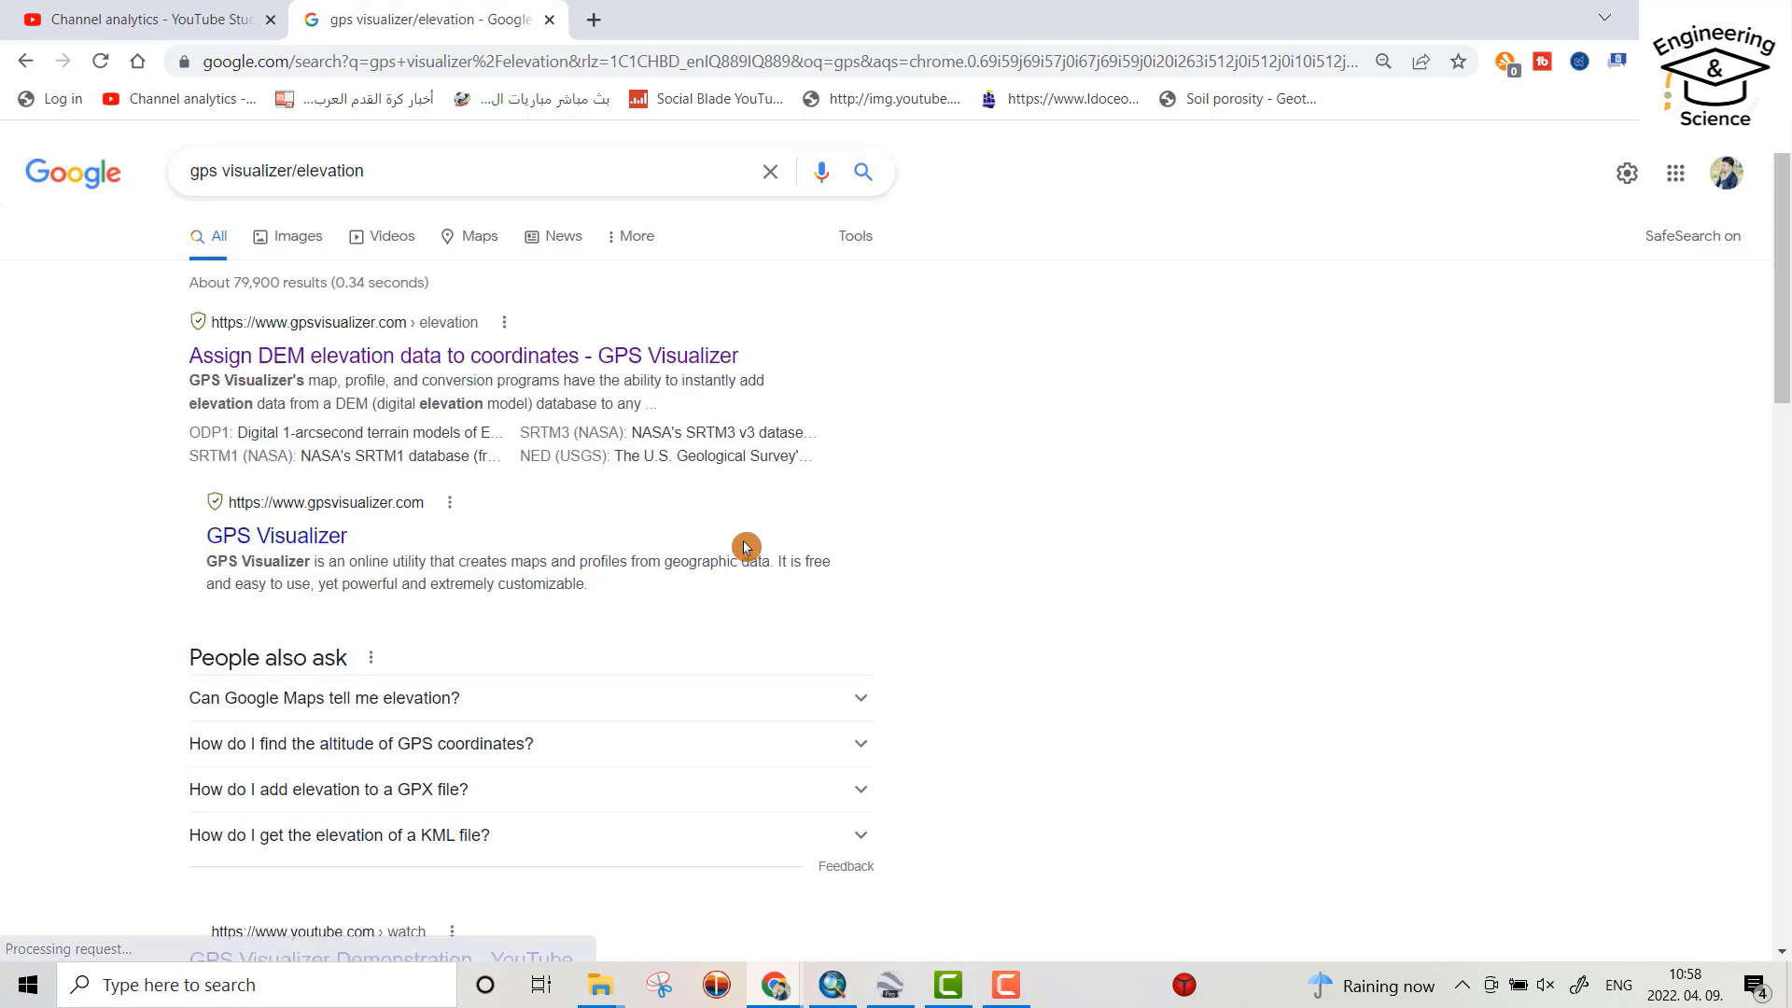
click(541, 356)
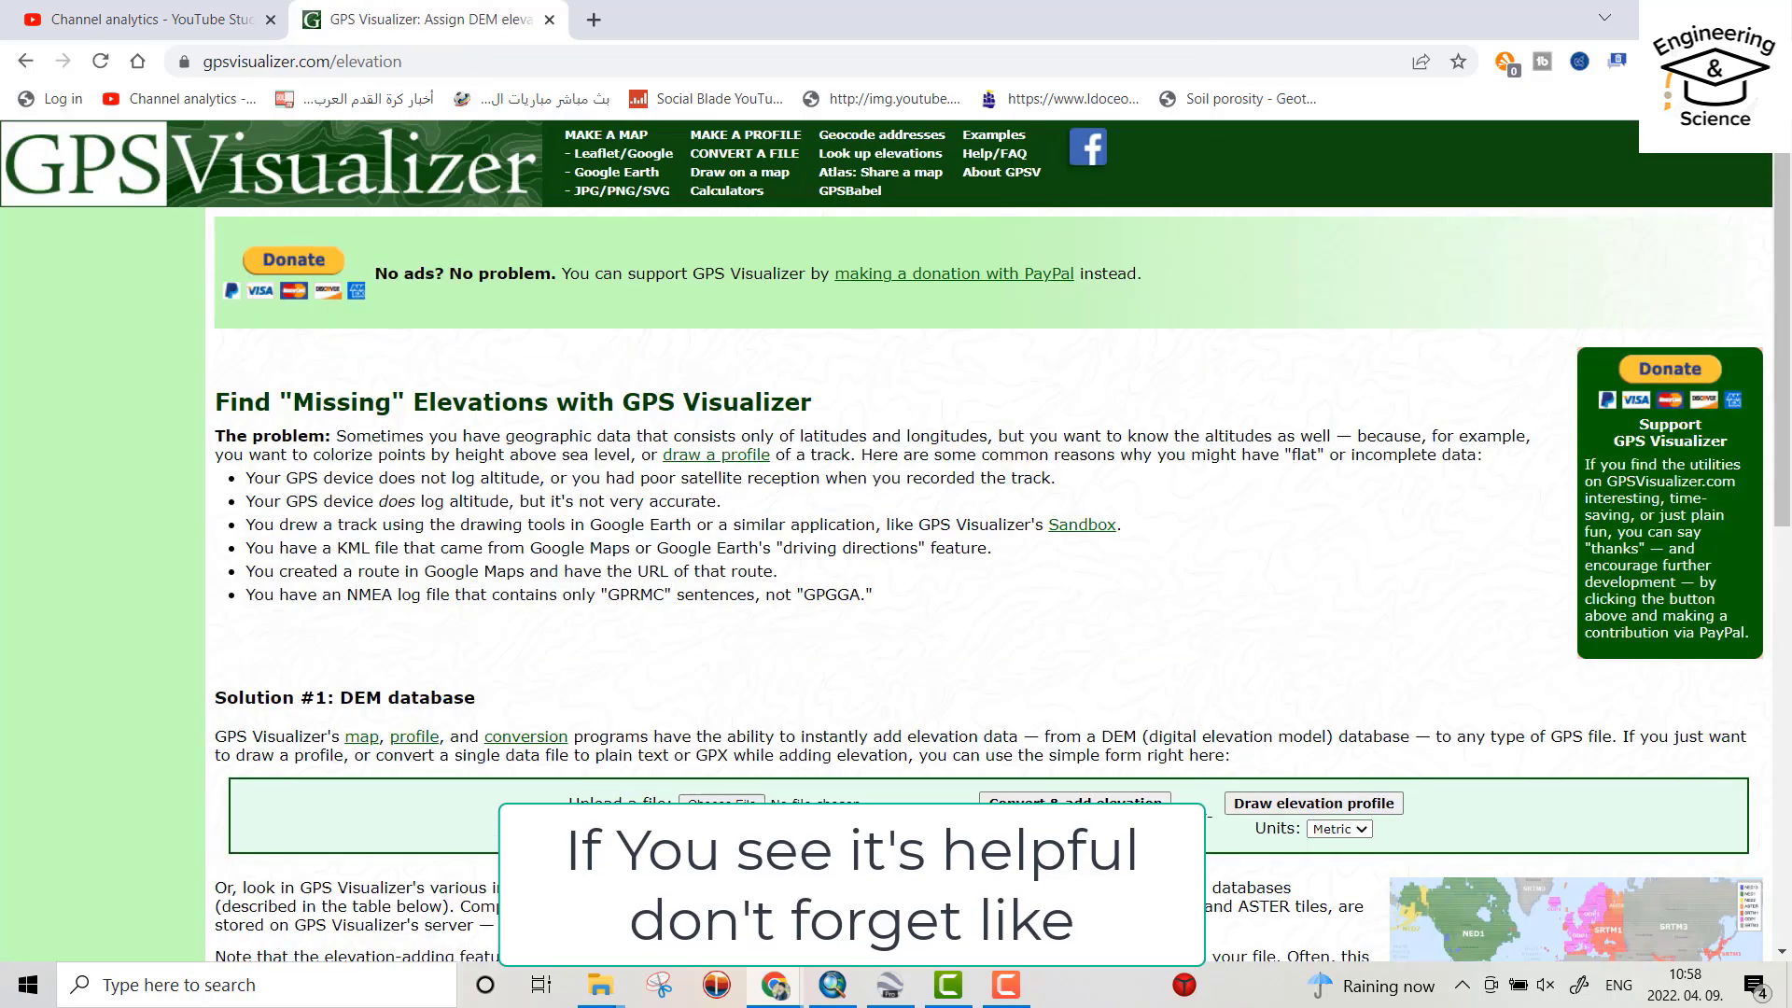
Choose kapranstudy from the Getxyz folder on the Desktop as the file to upload.
click(706, 812)
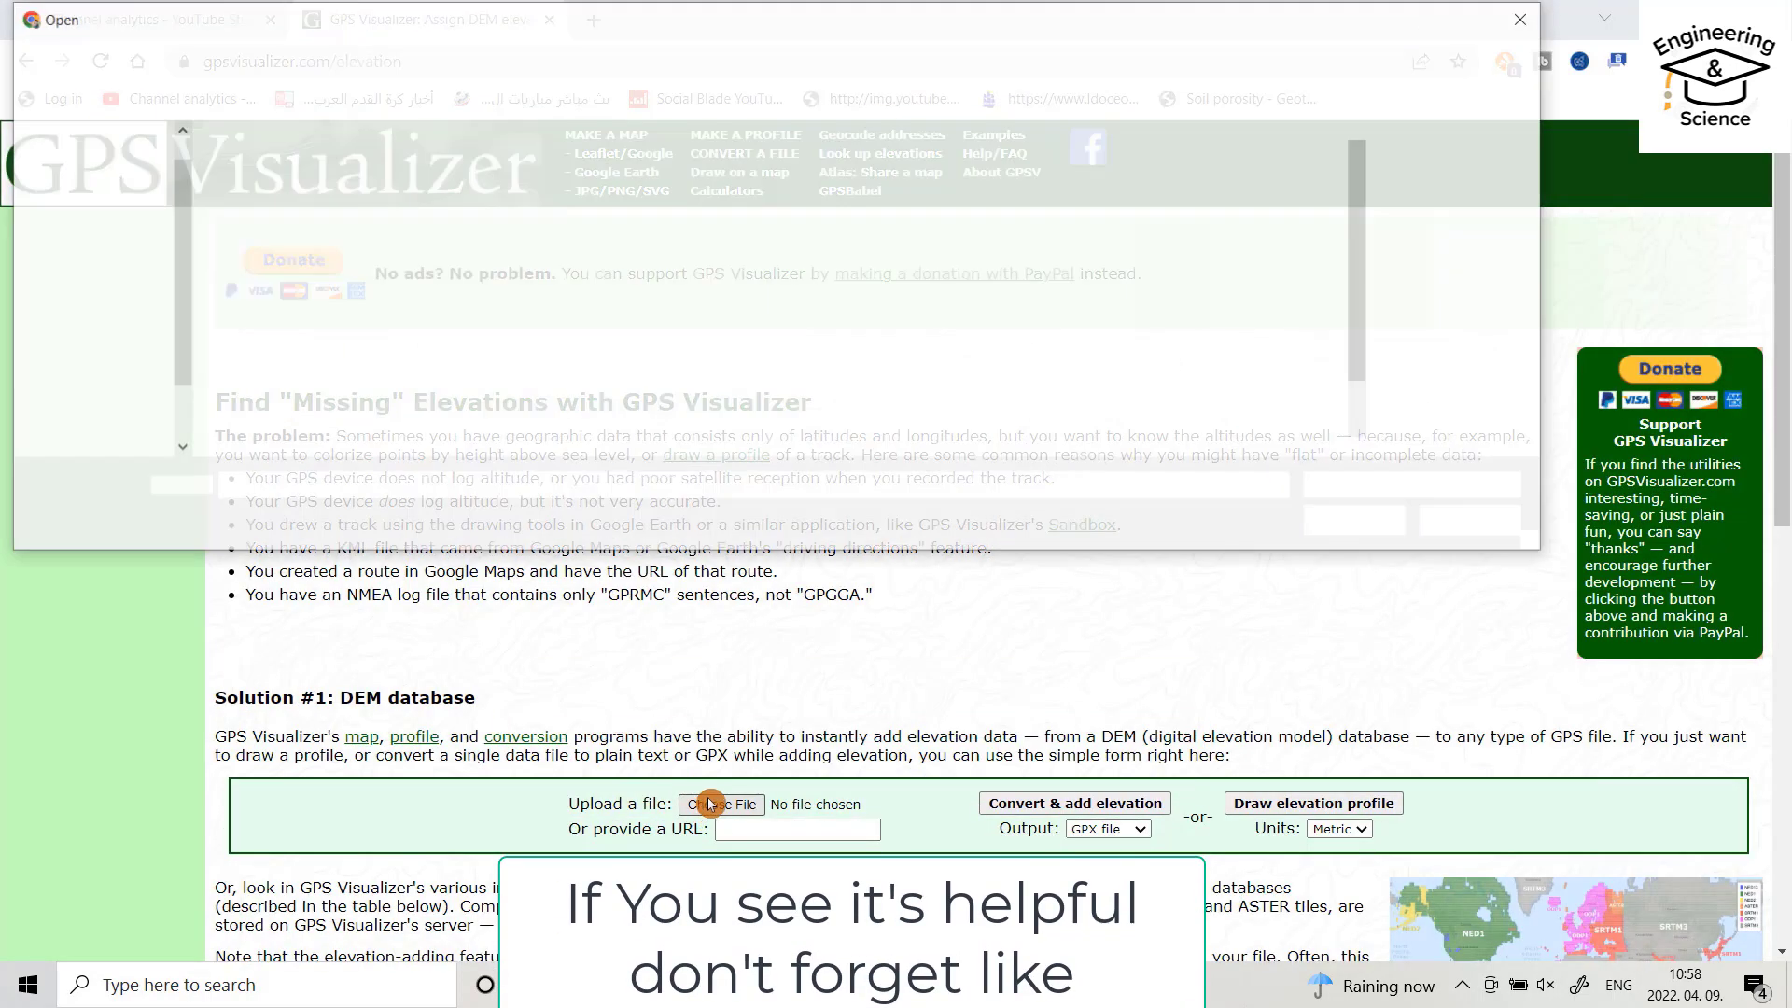
click(102, 190)
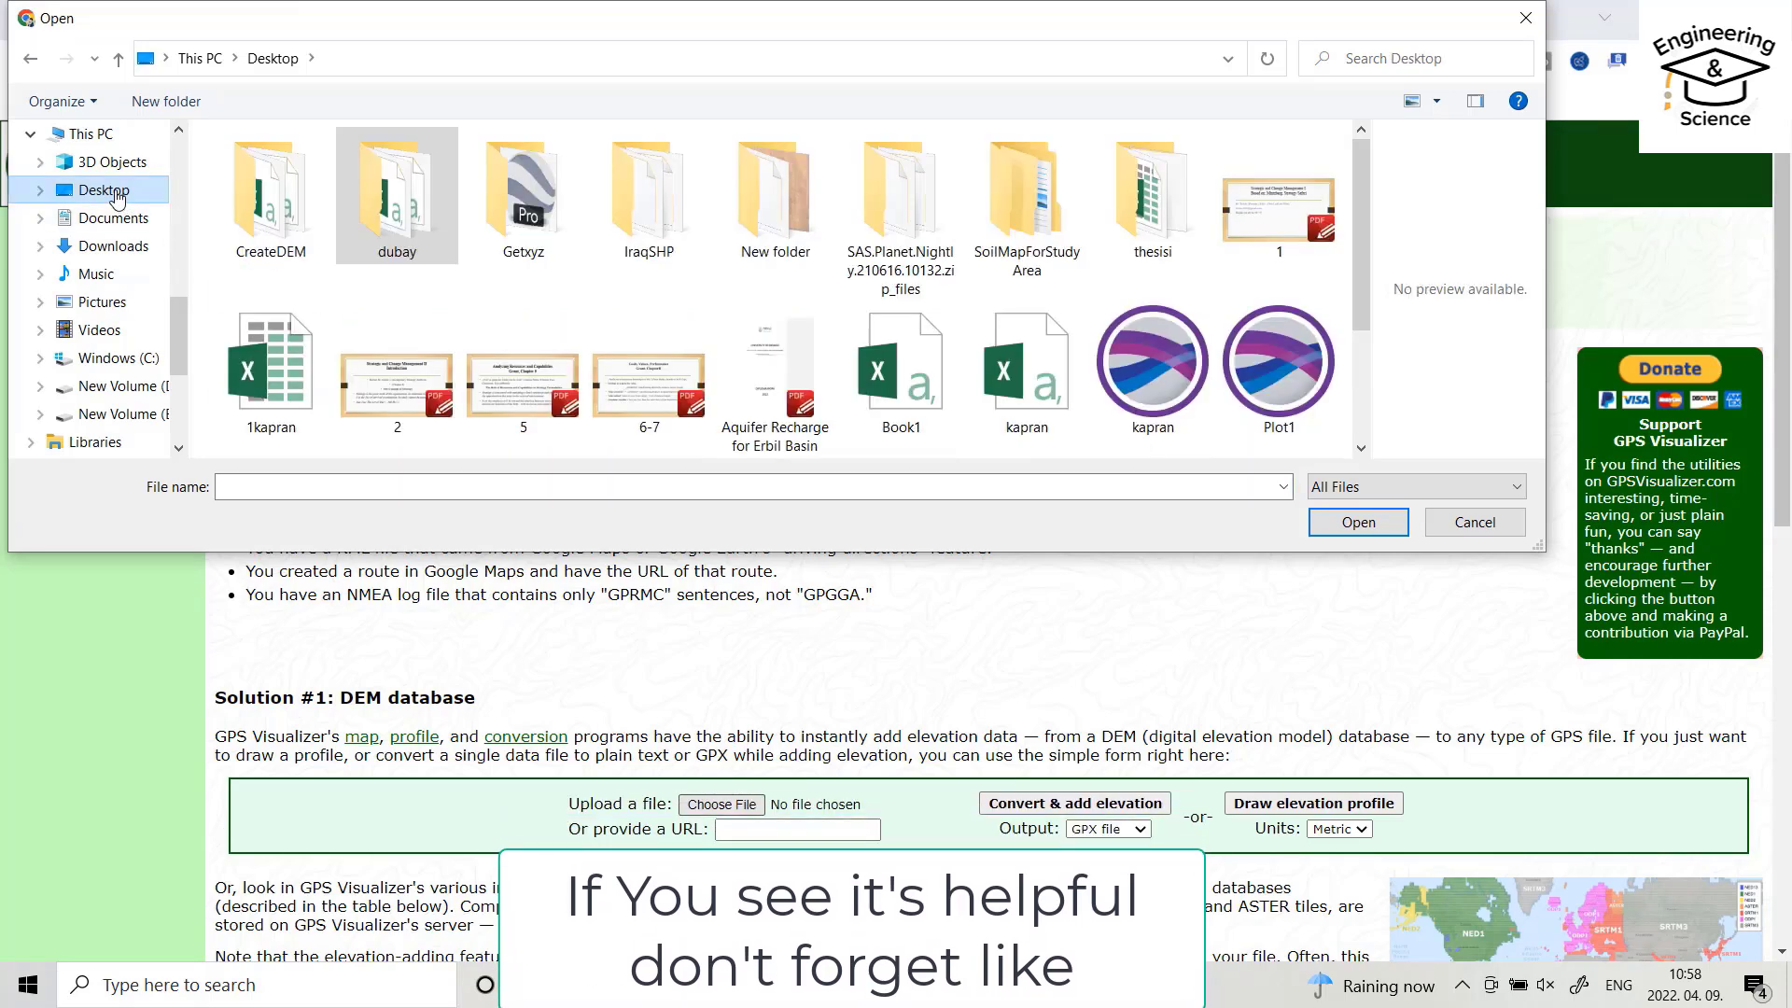
double_click(501, 241)
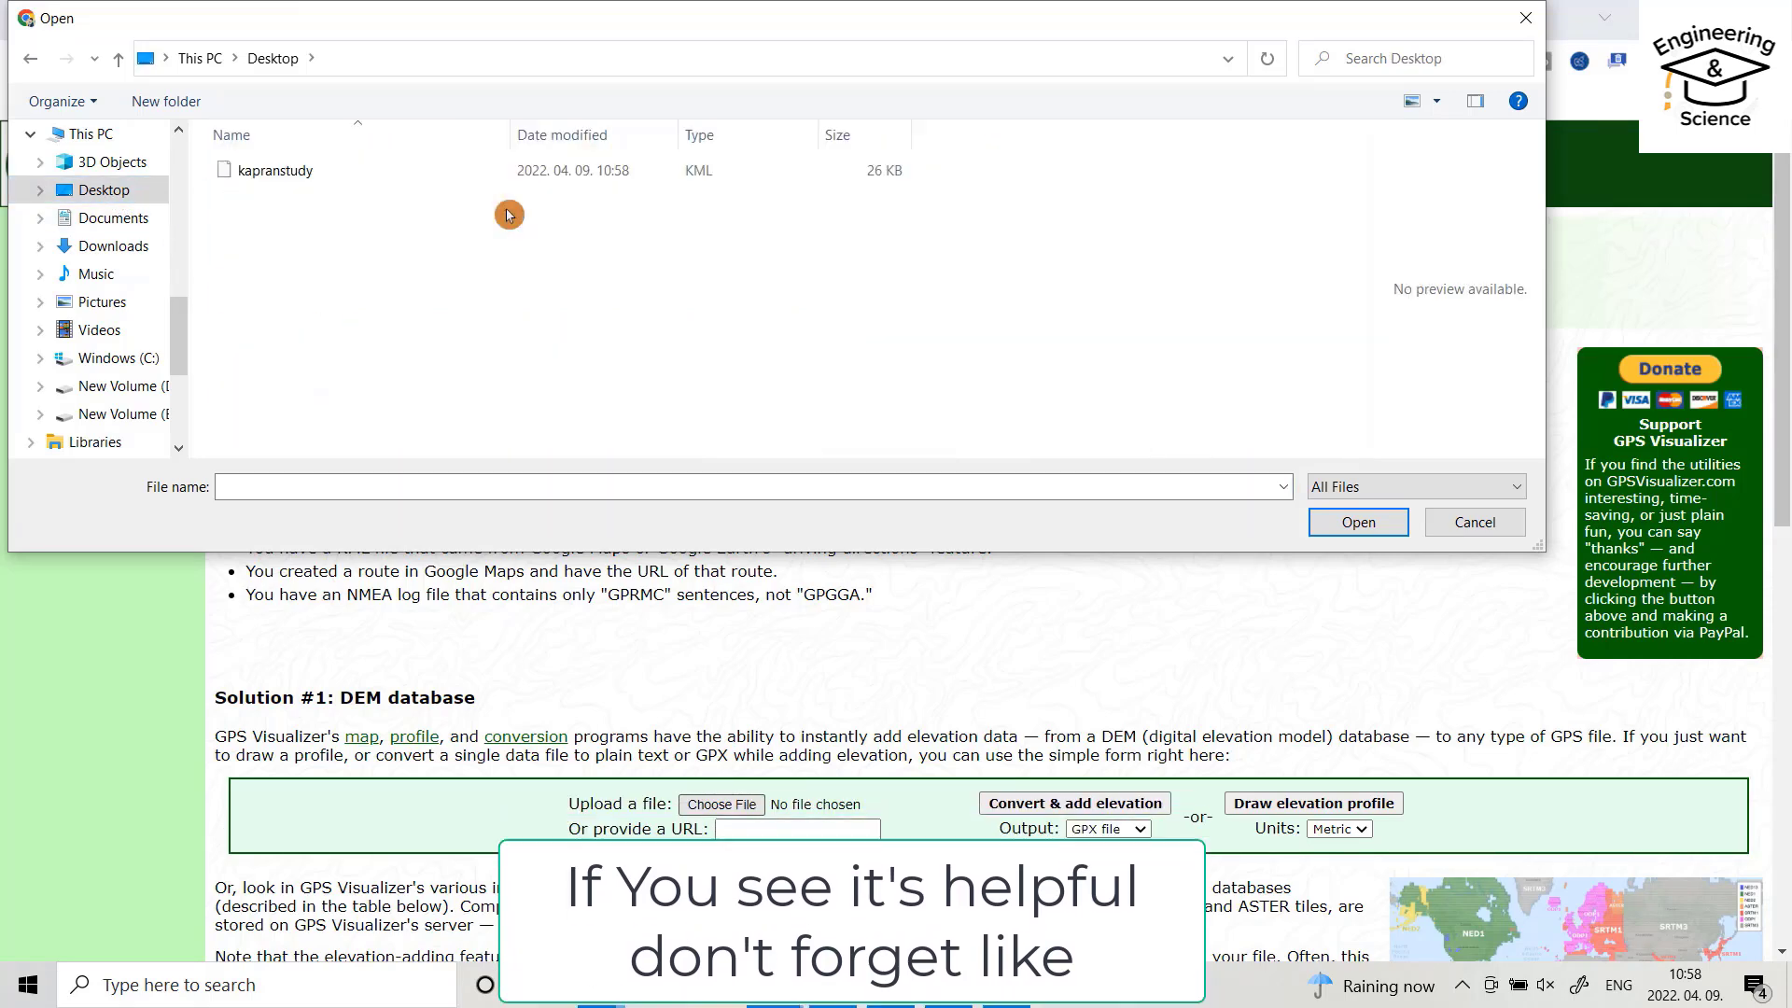
click(280, 177)
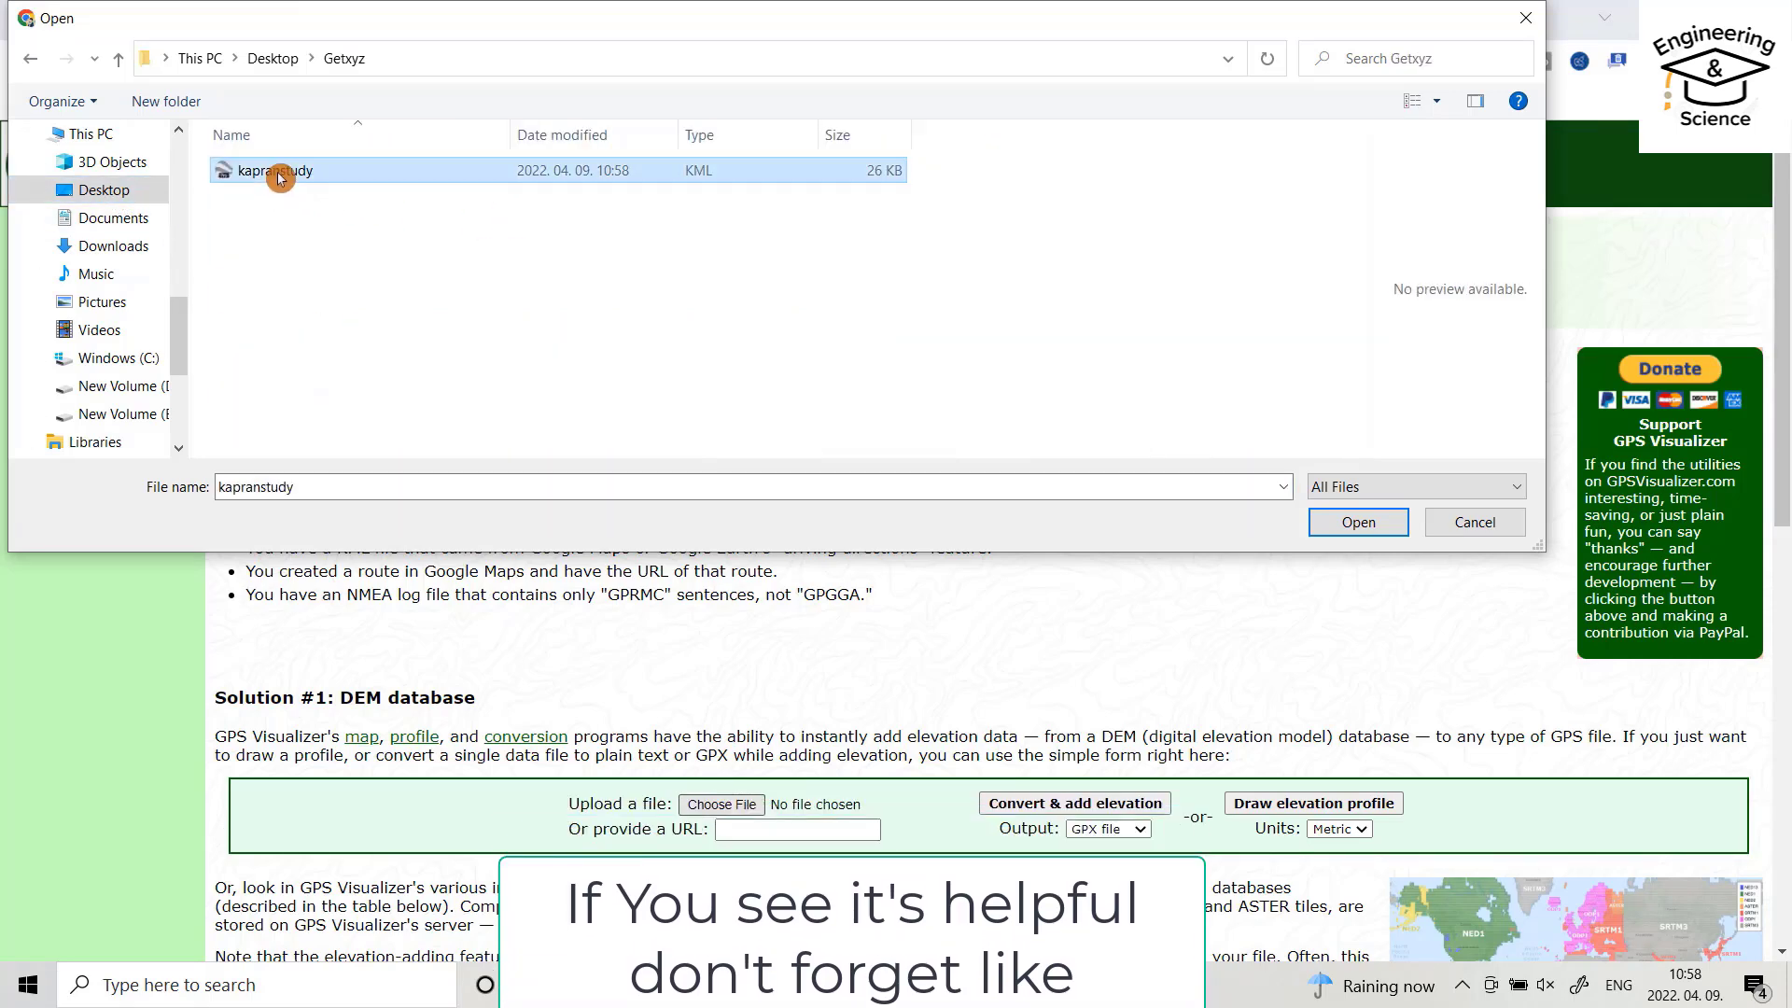
click(1359, 521)
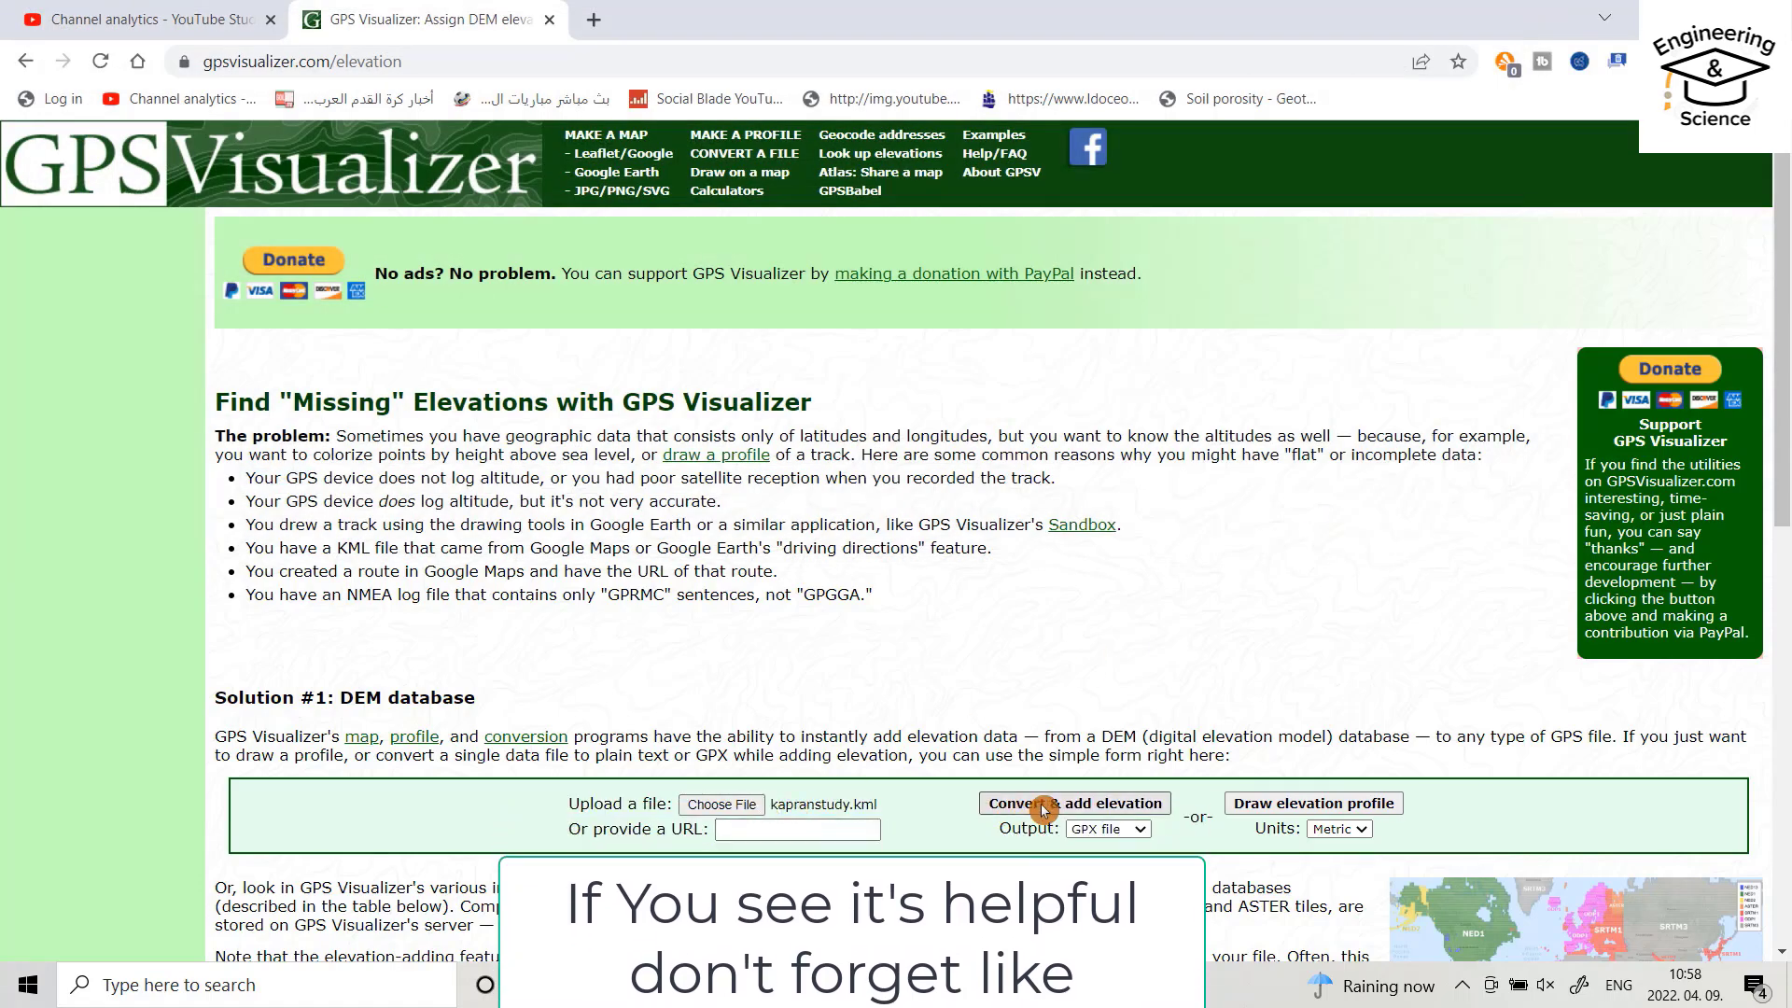
Convert the uploaded kapranstudy file to GPX with elevation added, download the result and show it in its folder.
click(1049, 805)
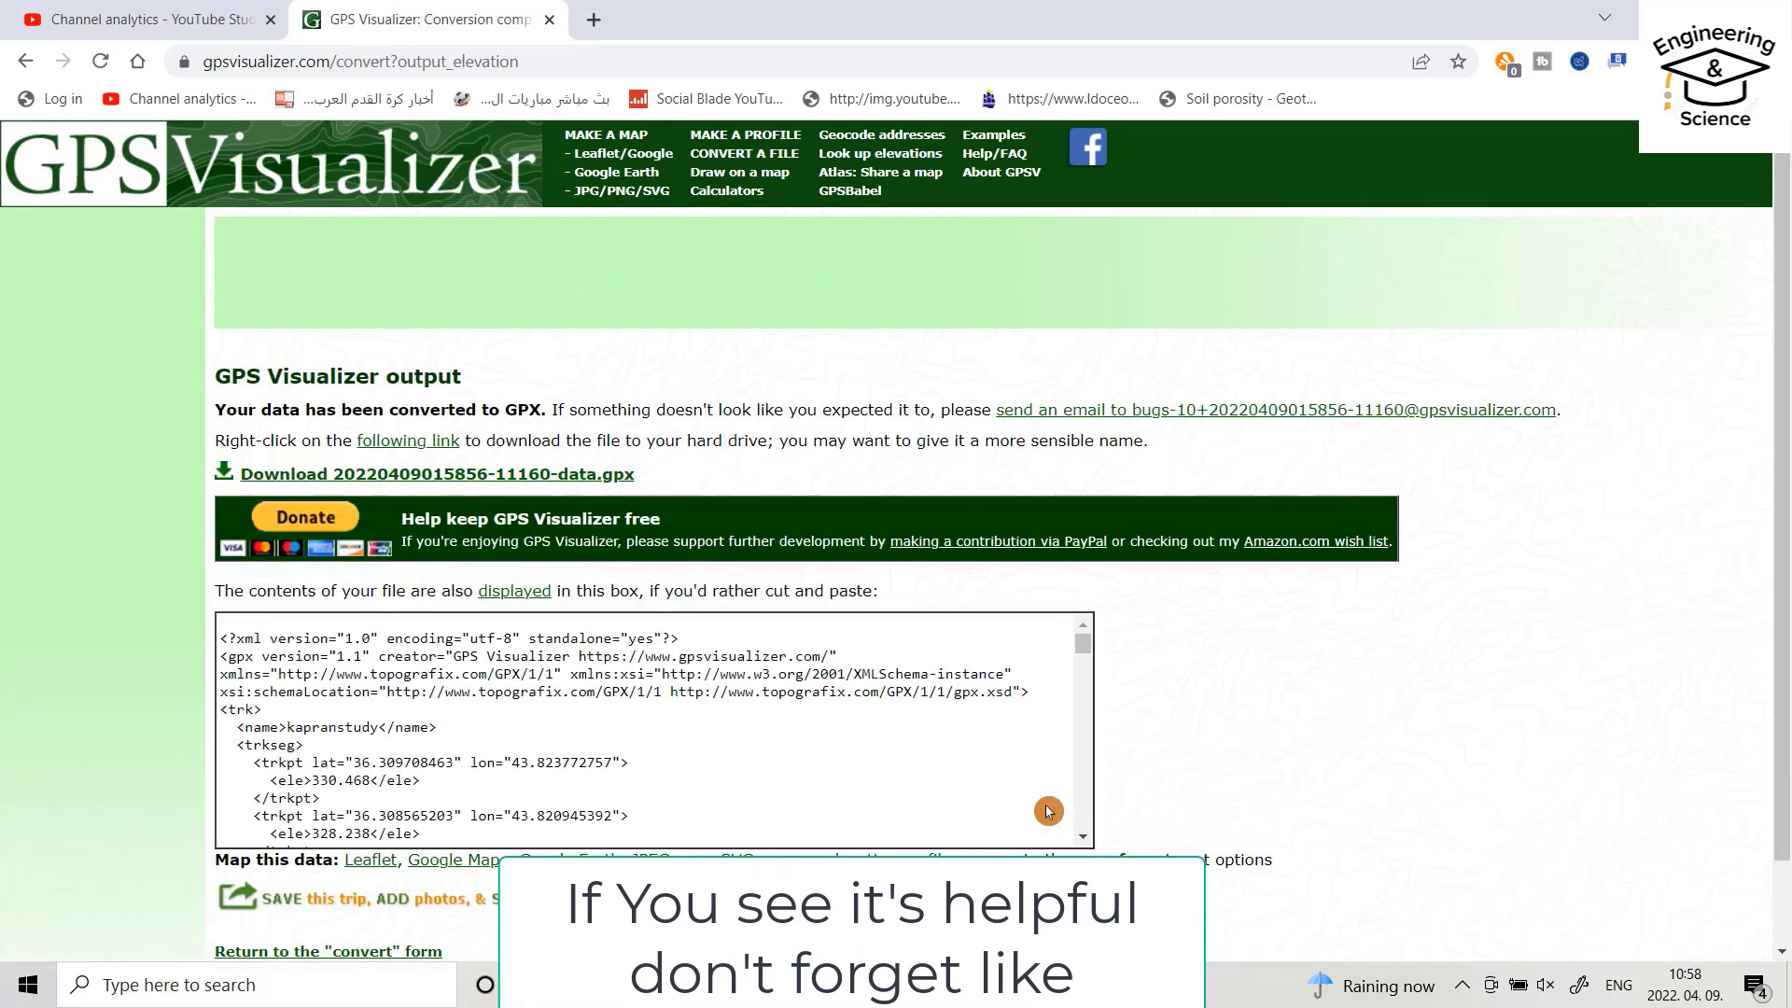
click(318, 476)
click(249, 930)
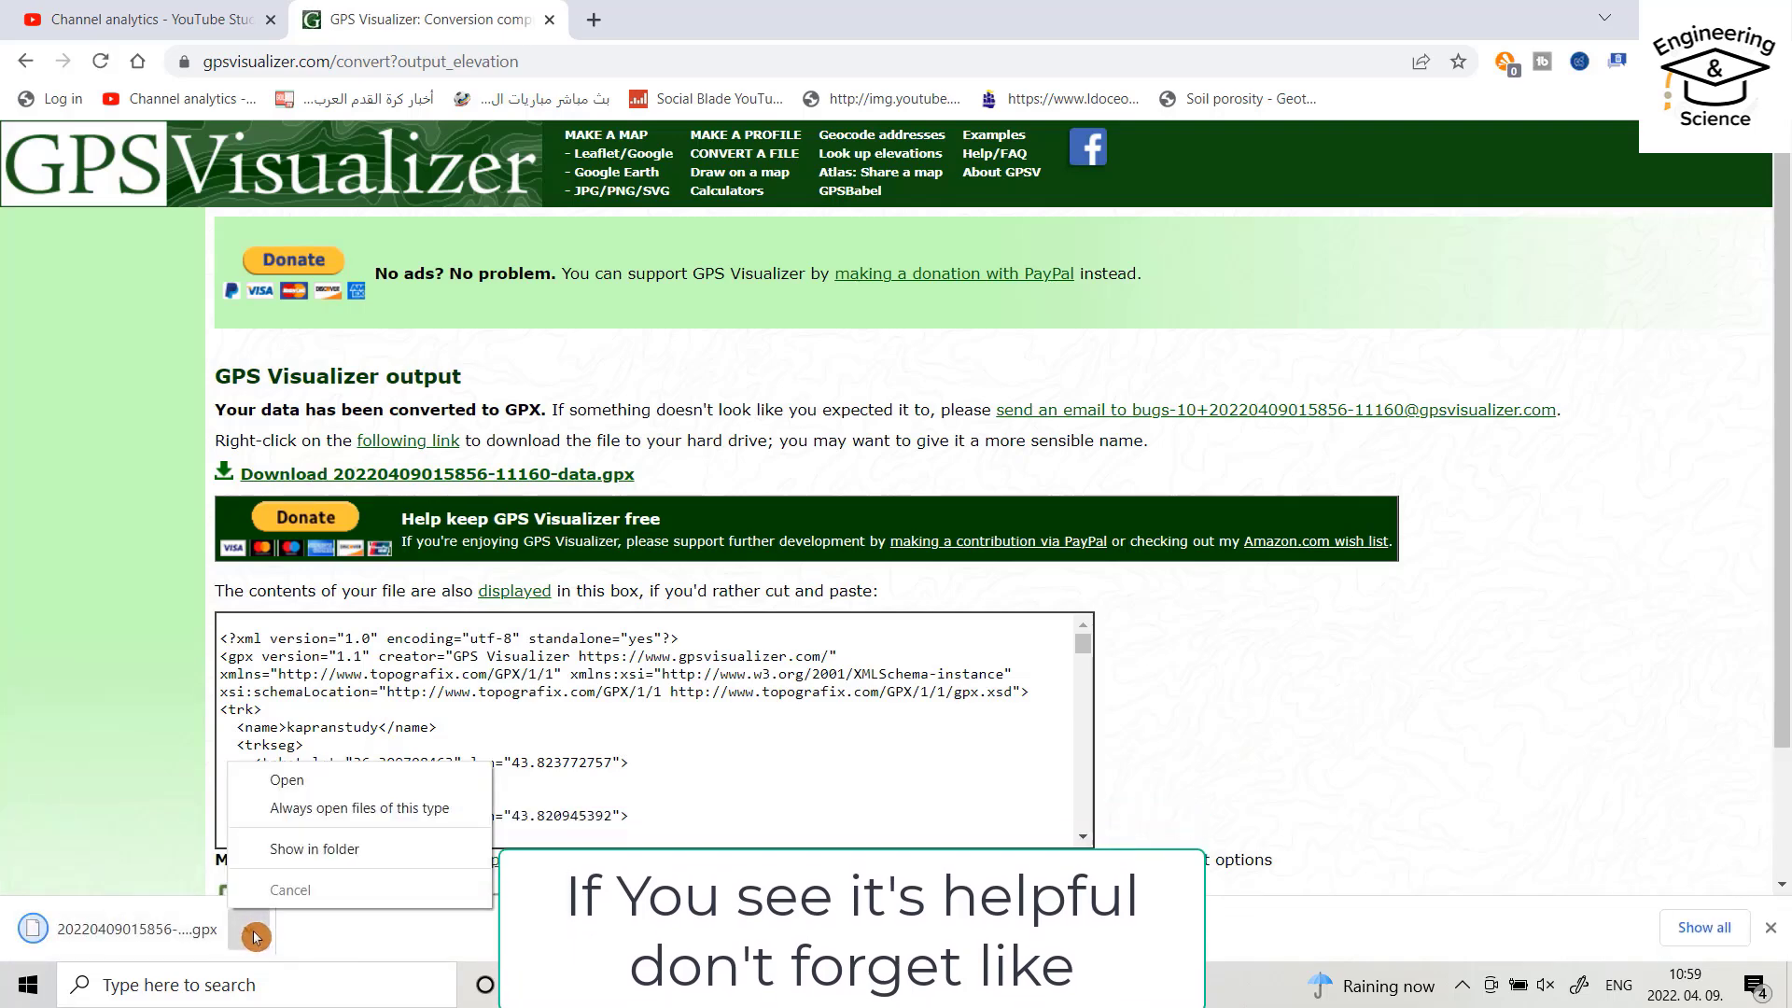
click(303, 850)
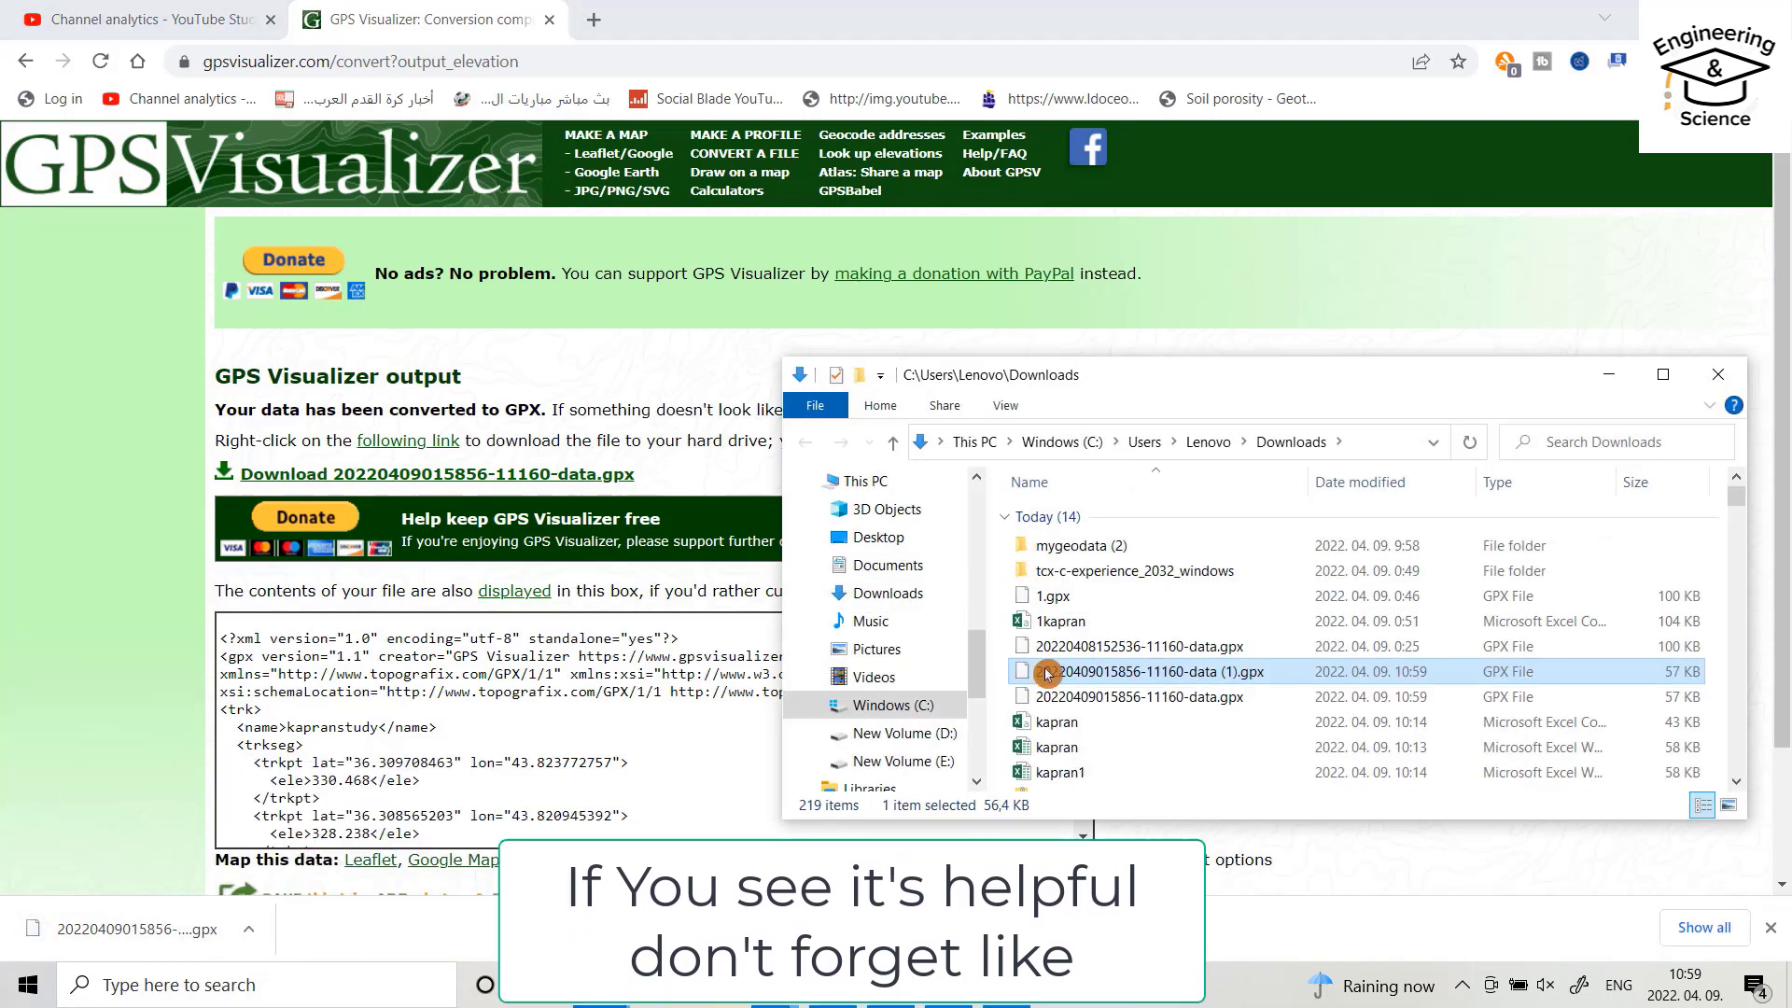
Rename the newly downloaded GPX file in the Downloads folder as xyz.
click(1156, 675)
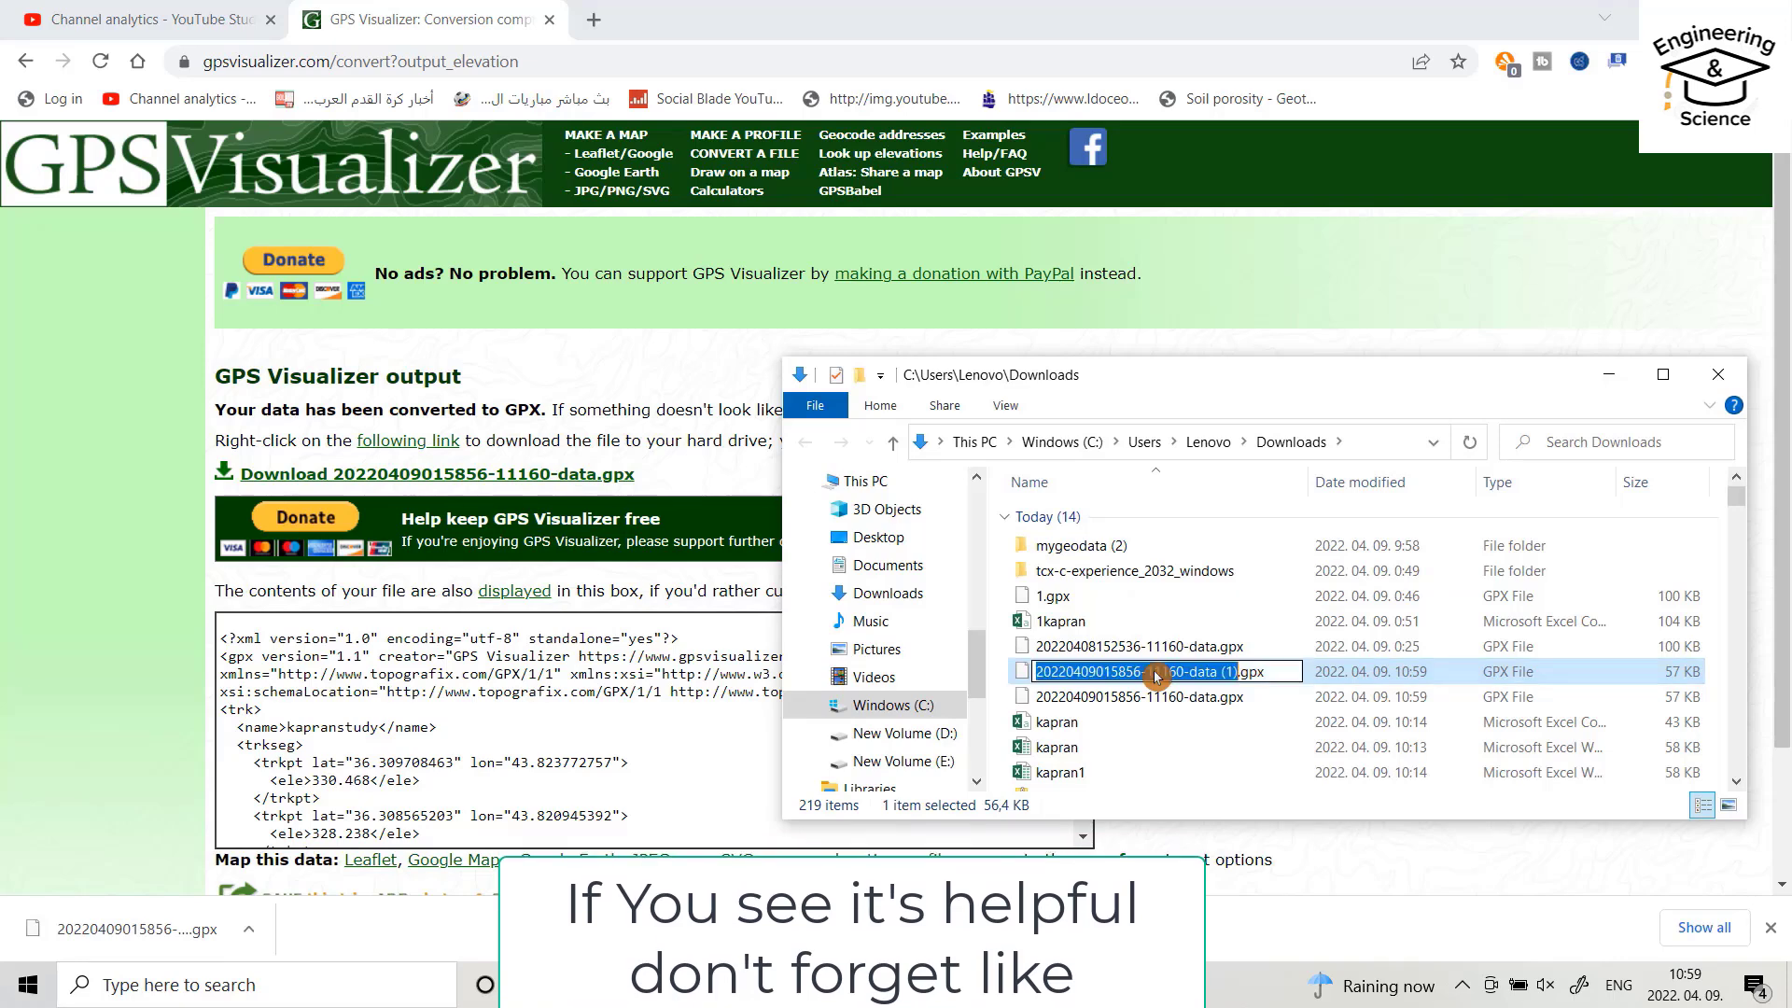
text(xyz)
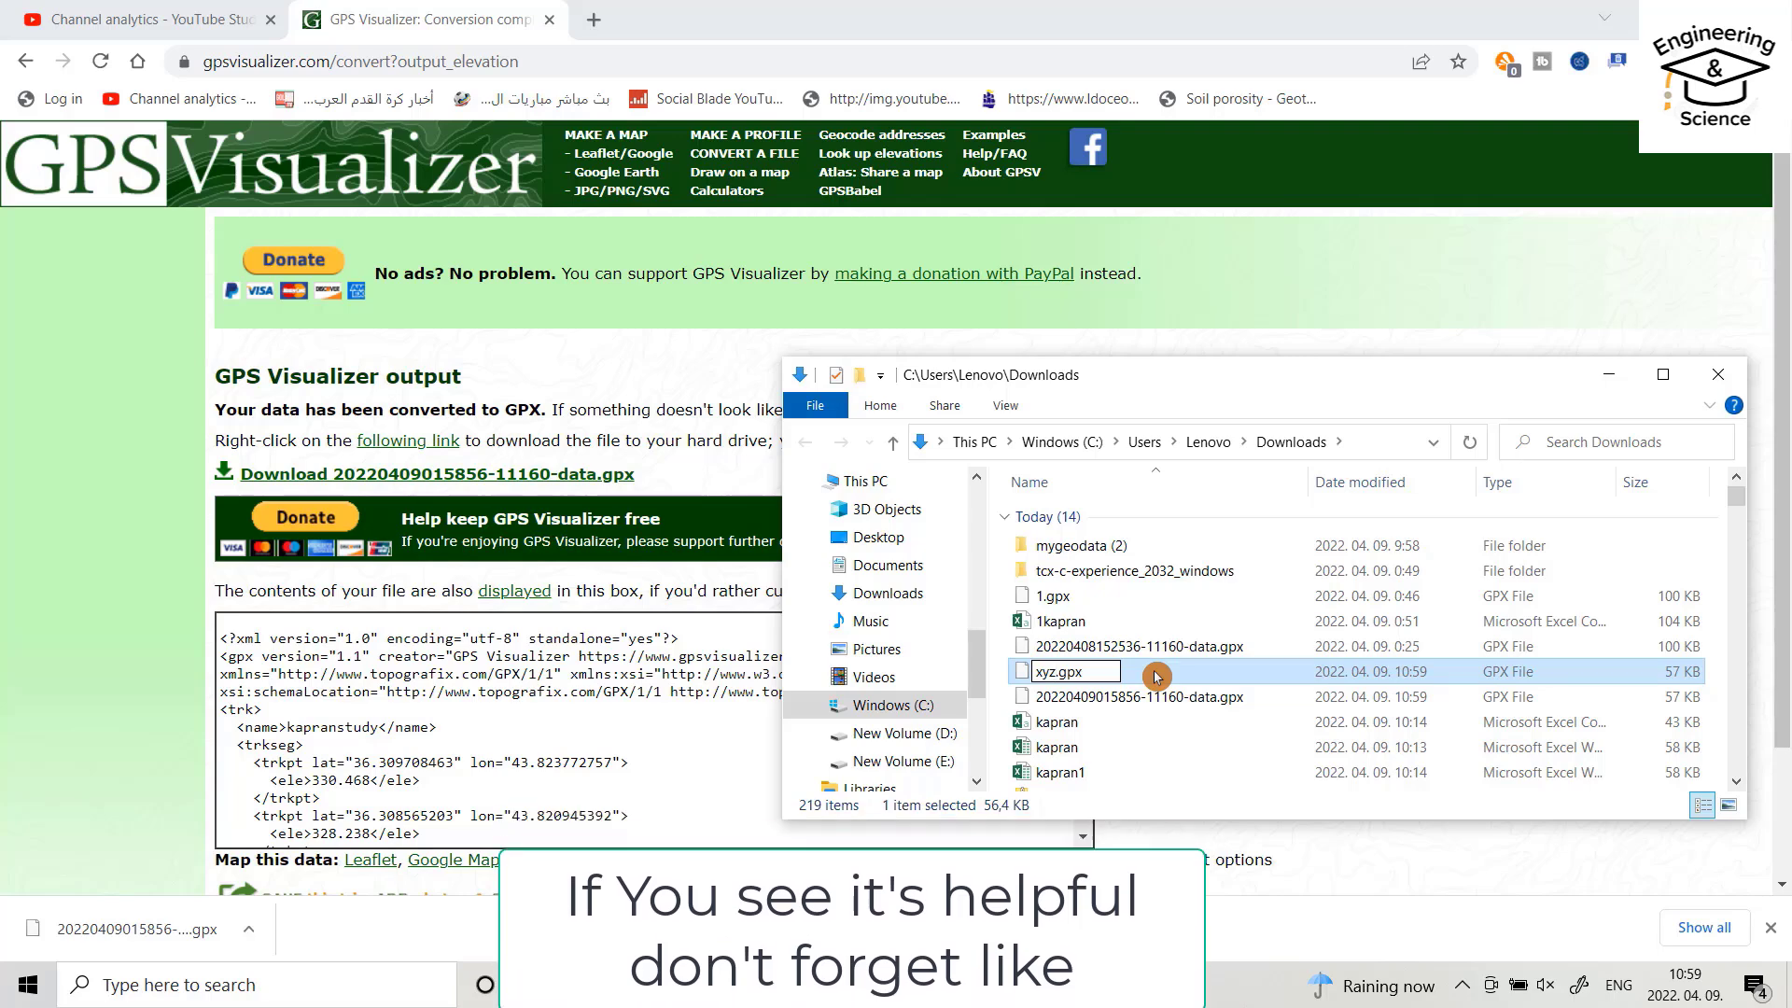
key(Return)
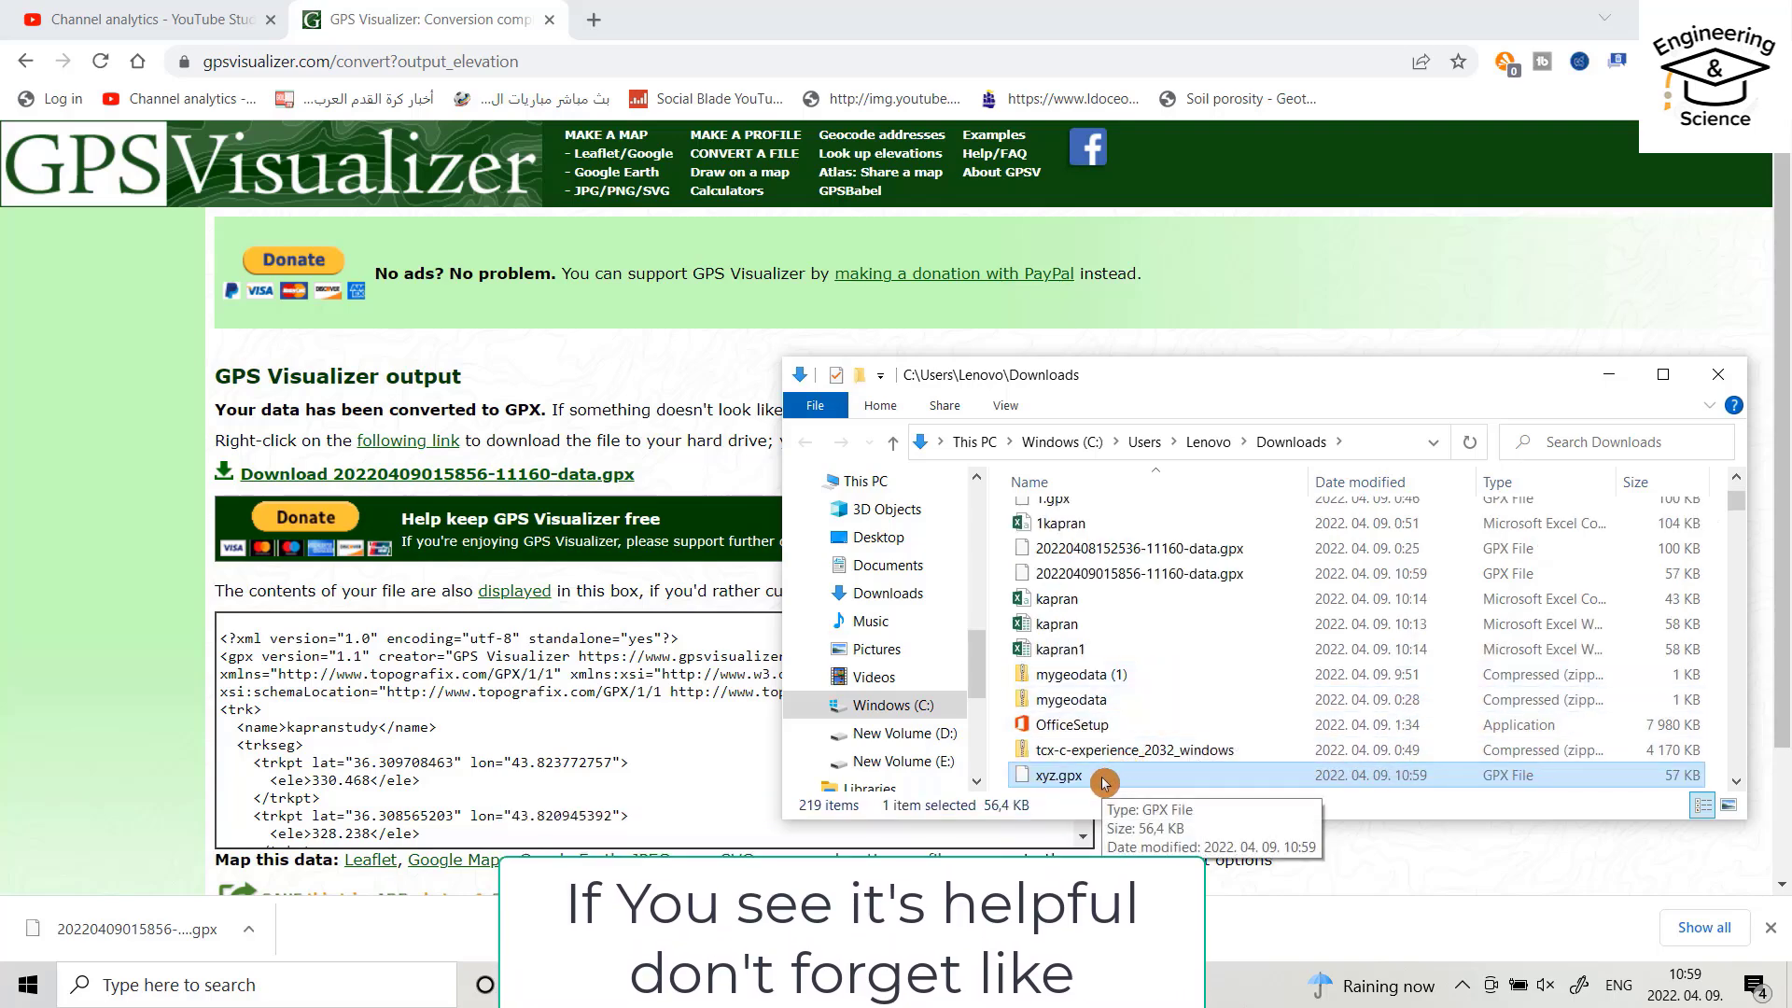
Search Google for "tcx converter download" in a new browser tab.
click(593, 20)
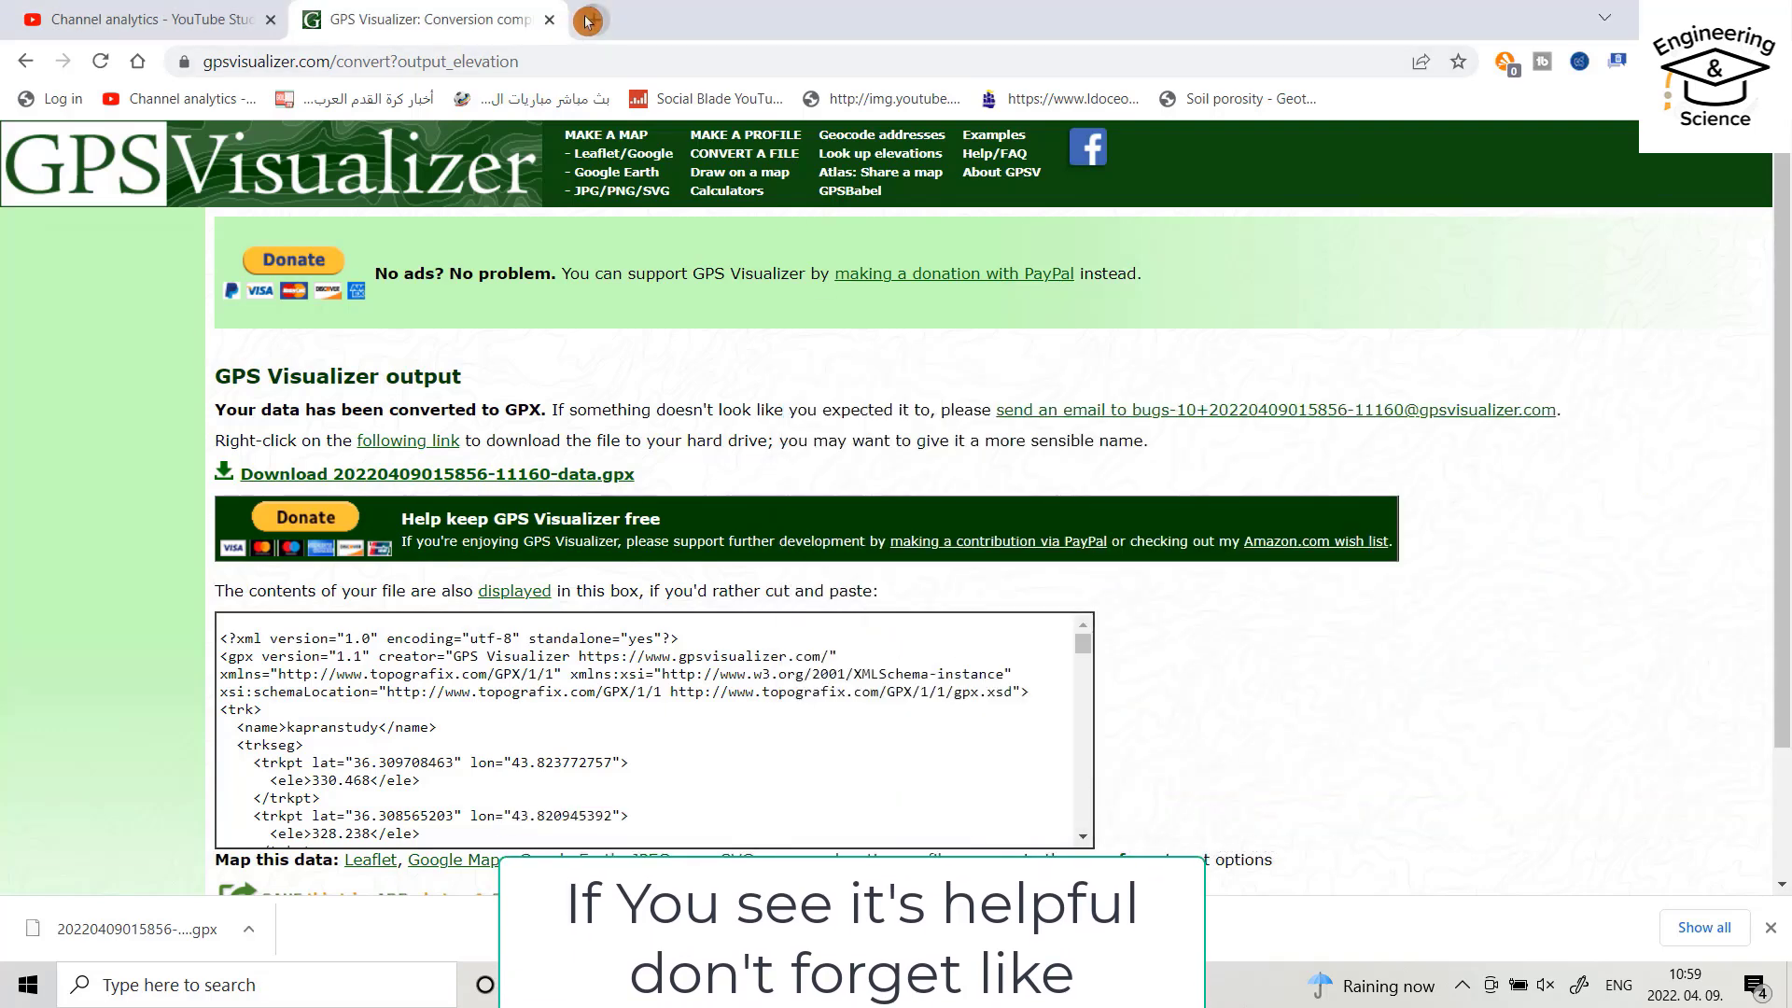
click(683, 476)
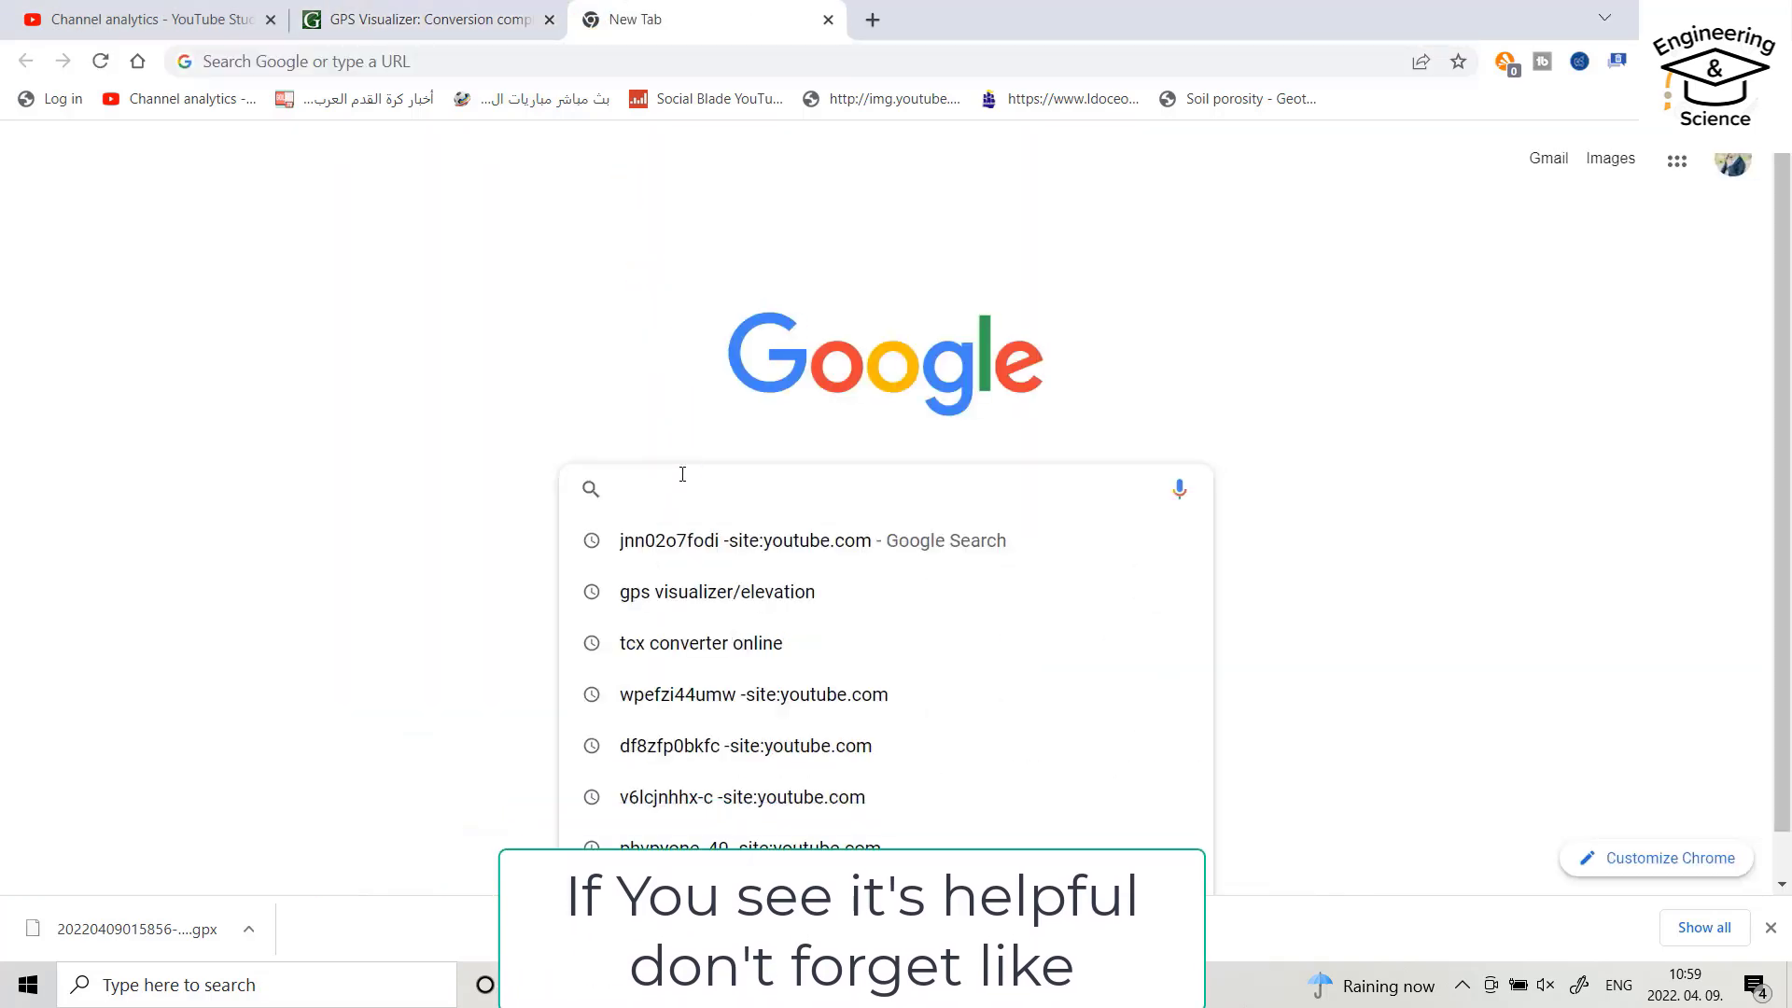
text(tx)
key(BackSpace)
text(c)
key(Right)
key(BackSpace)
key(BackSpace)
key(BackSpace)
key(BackSpace)
key(BackSpace)
key(BackSpace)
key(BackSpace)
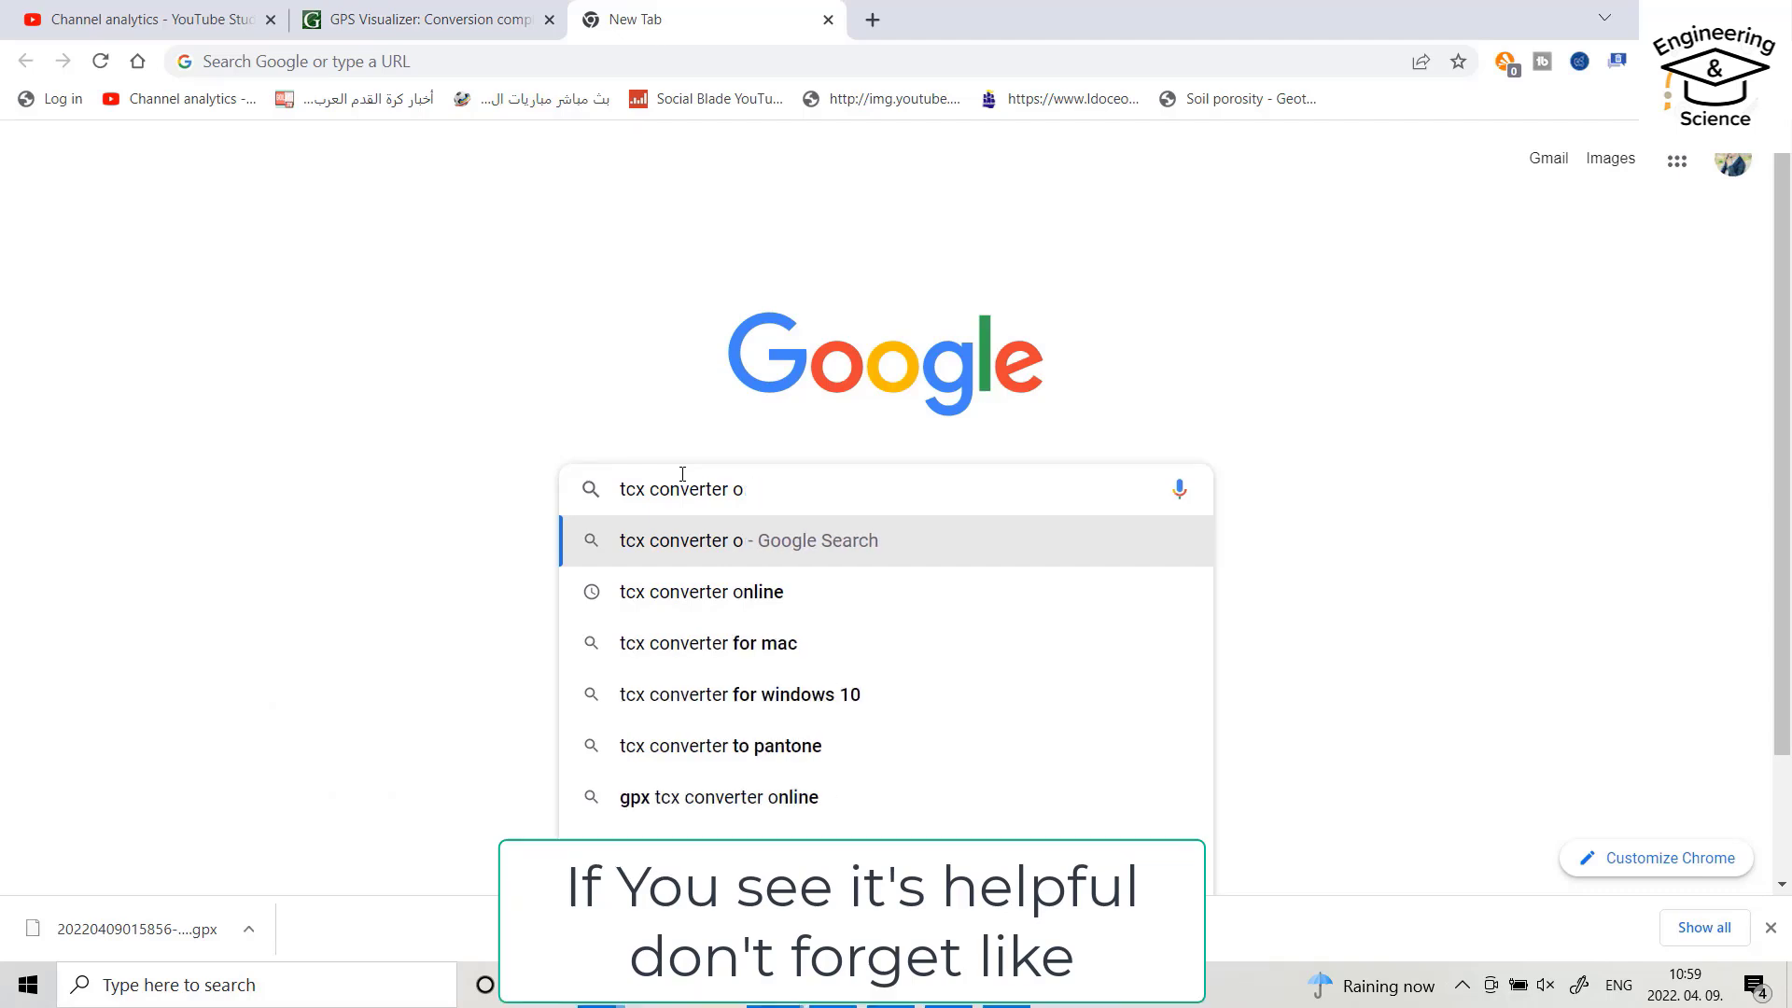
text(dow)
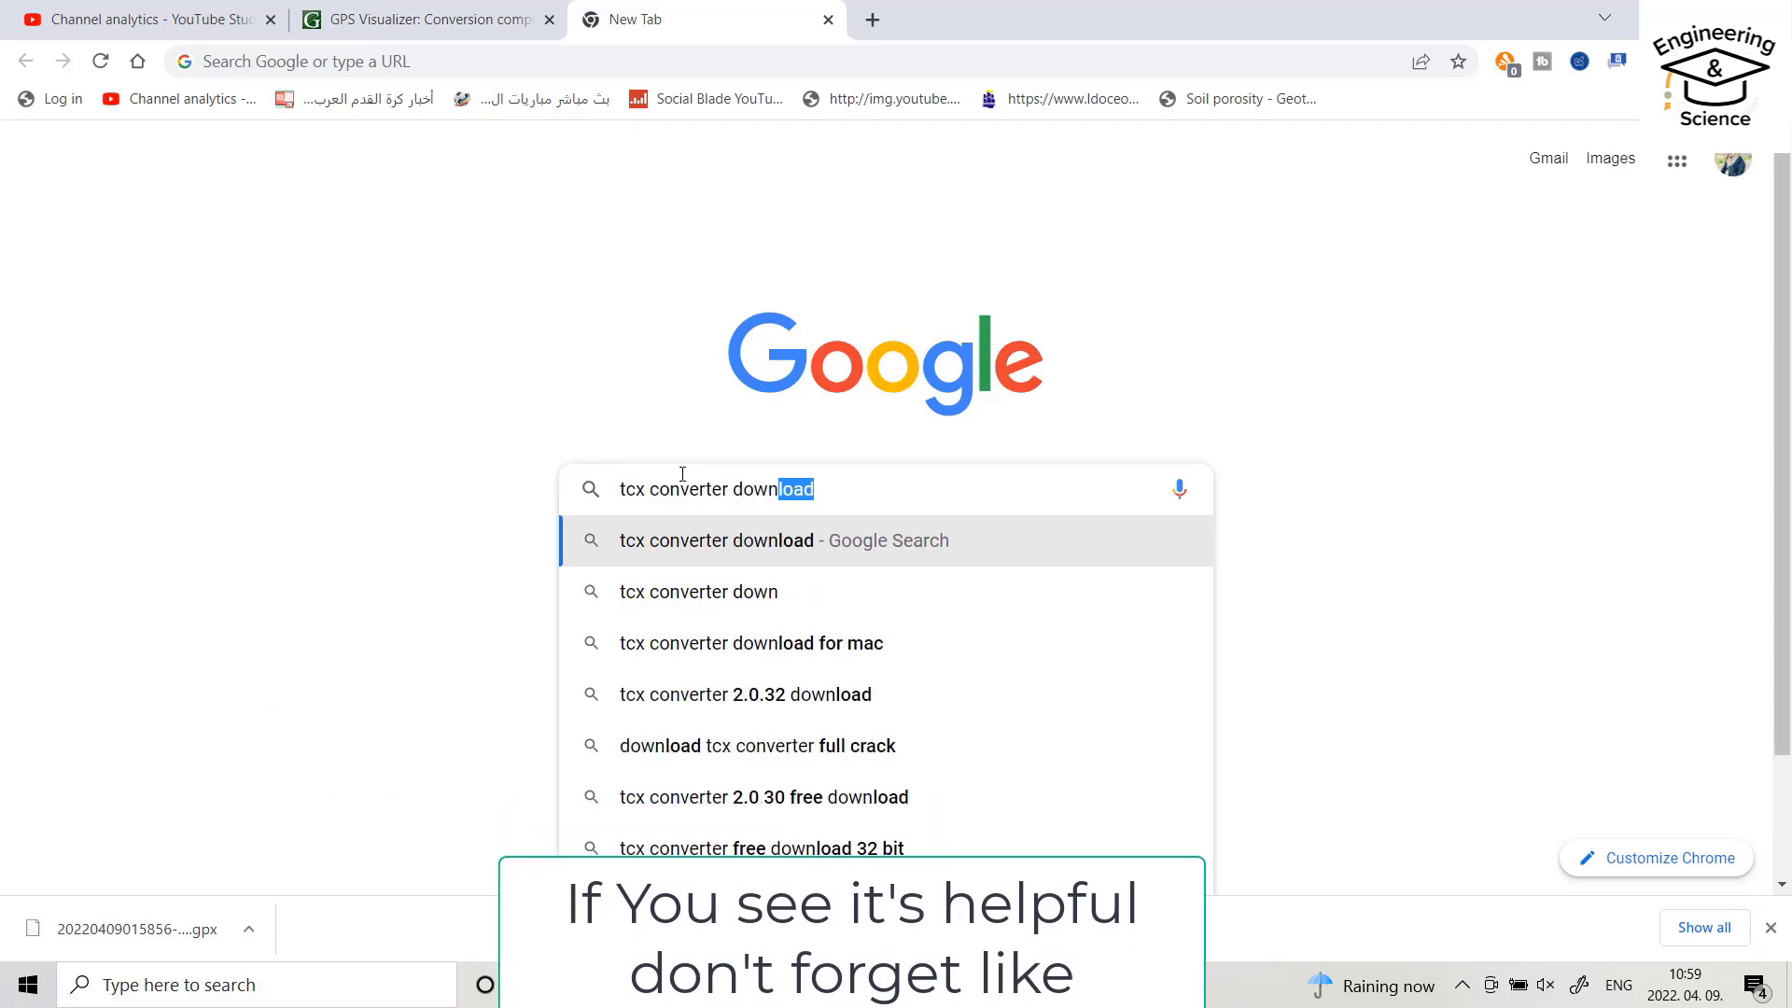
text(n)
key(Return)
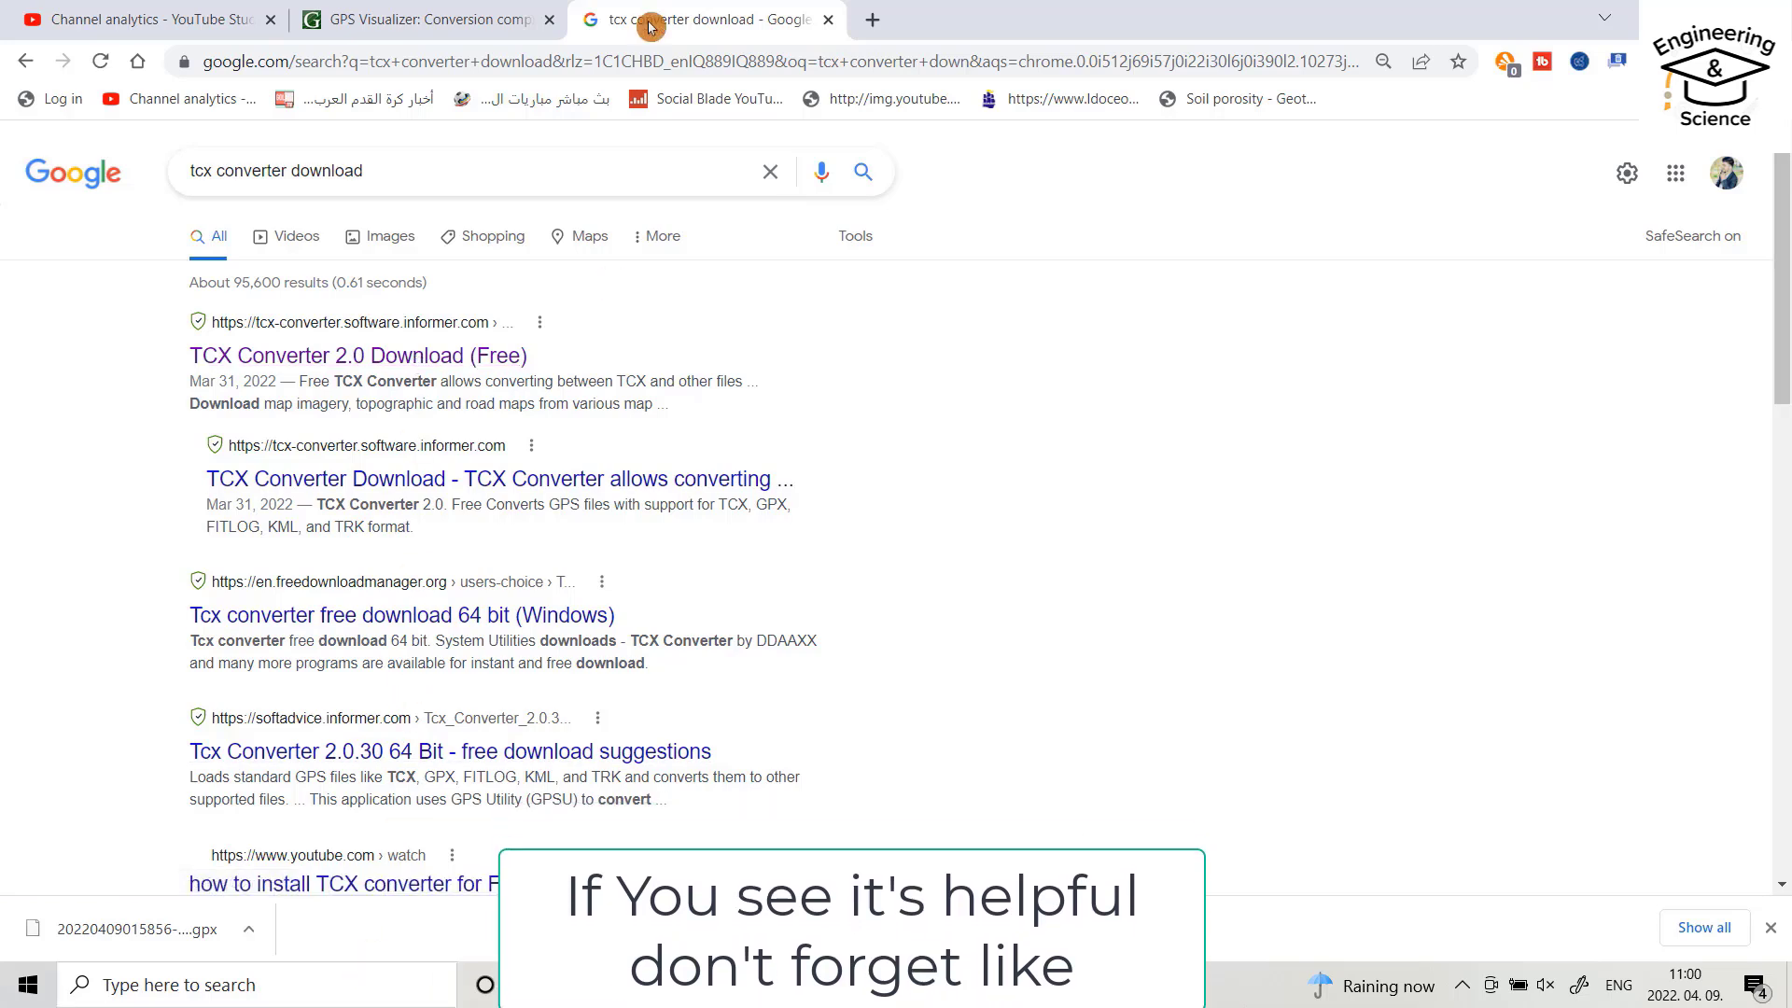
Launch TCX Converter and open xyz.gpx from the Downloads folder.
click(285, 980)
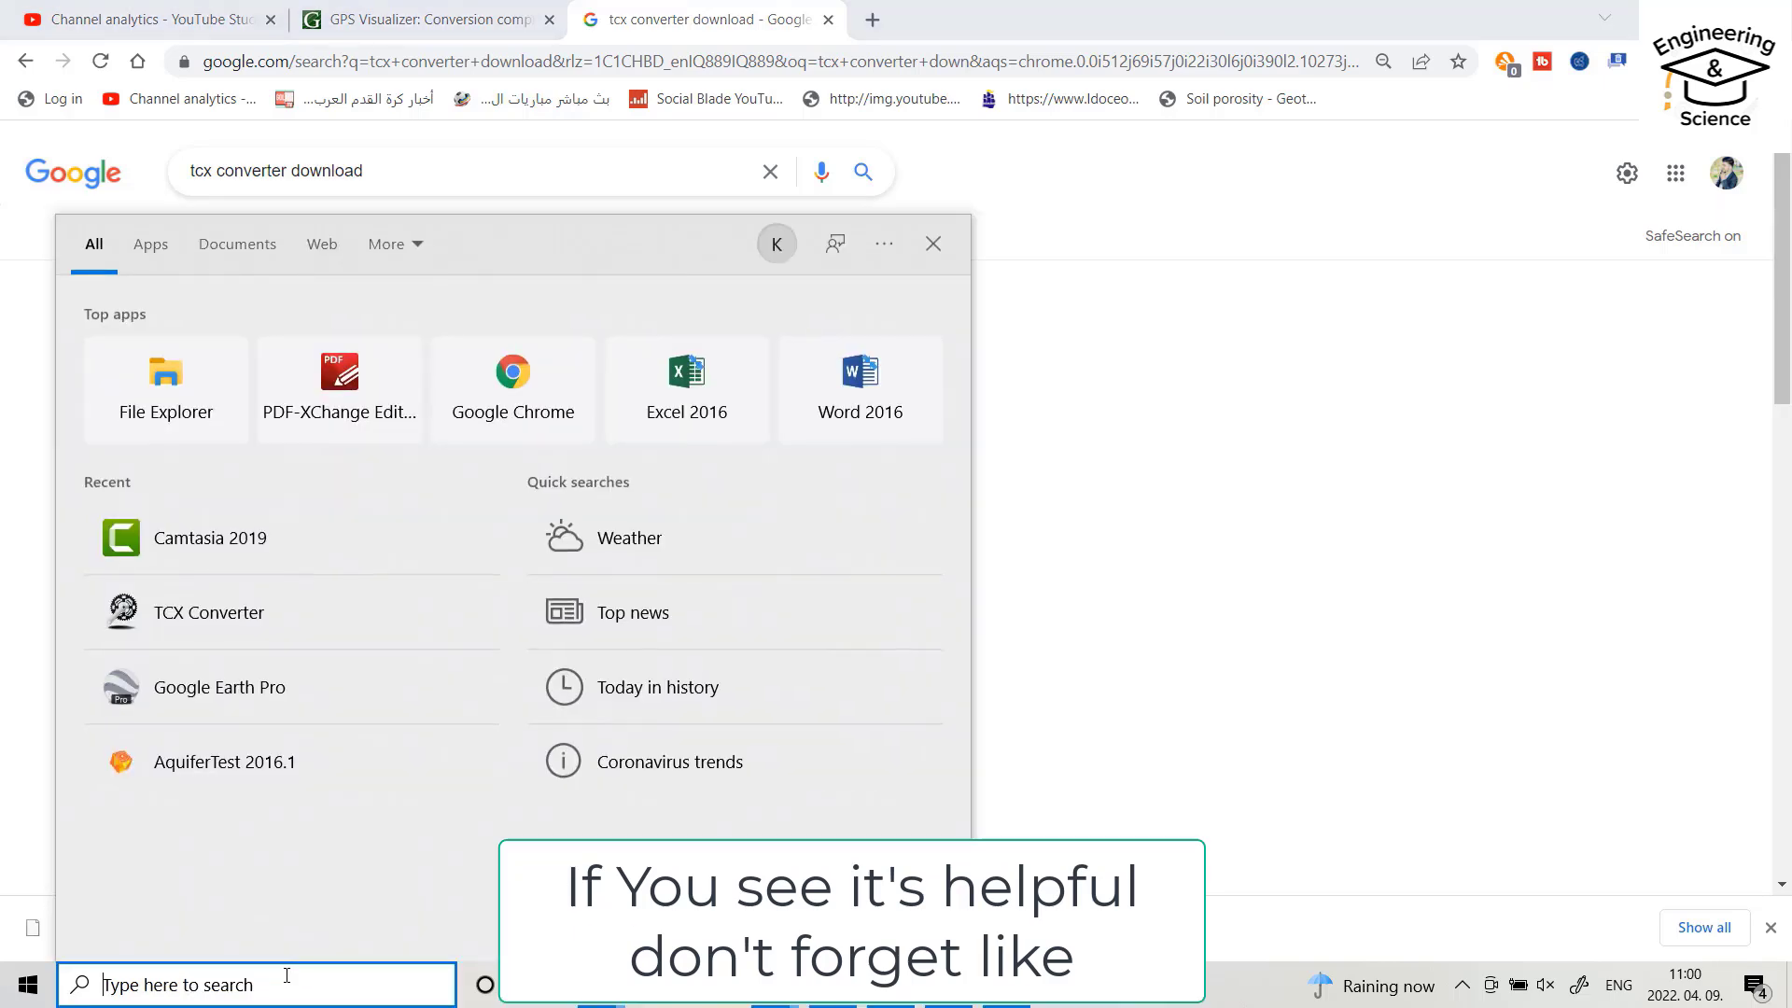
click(203, 621)
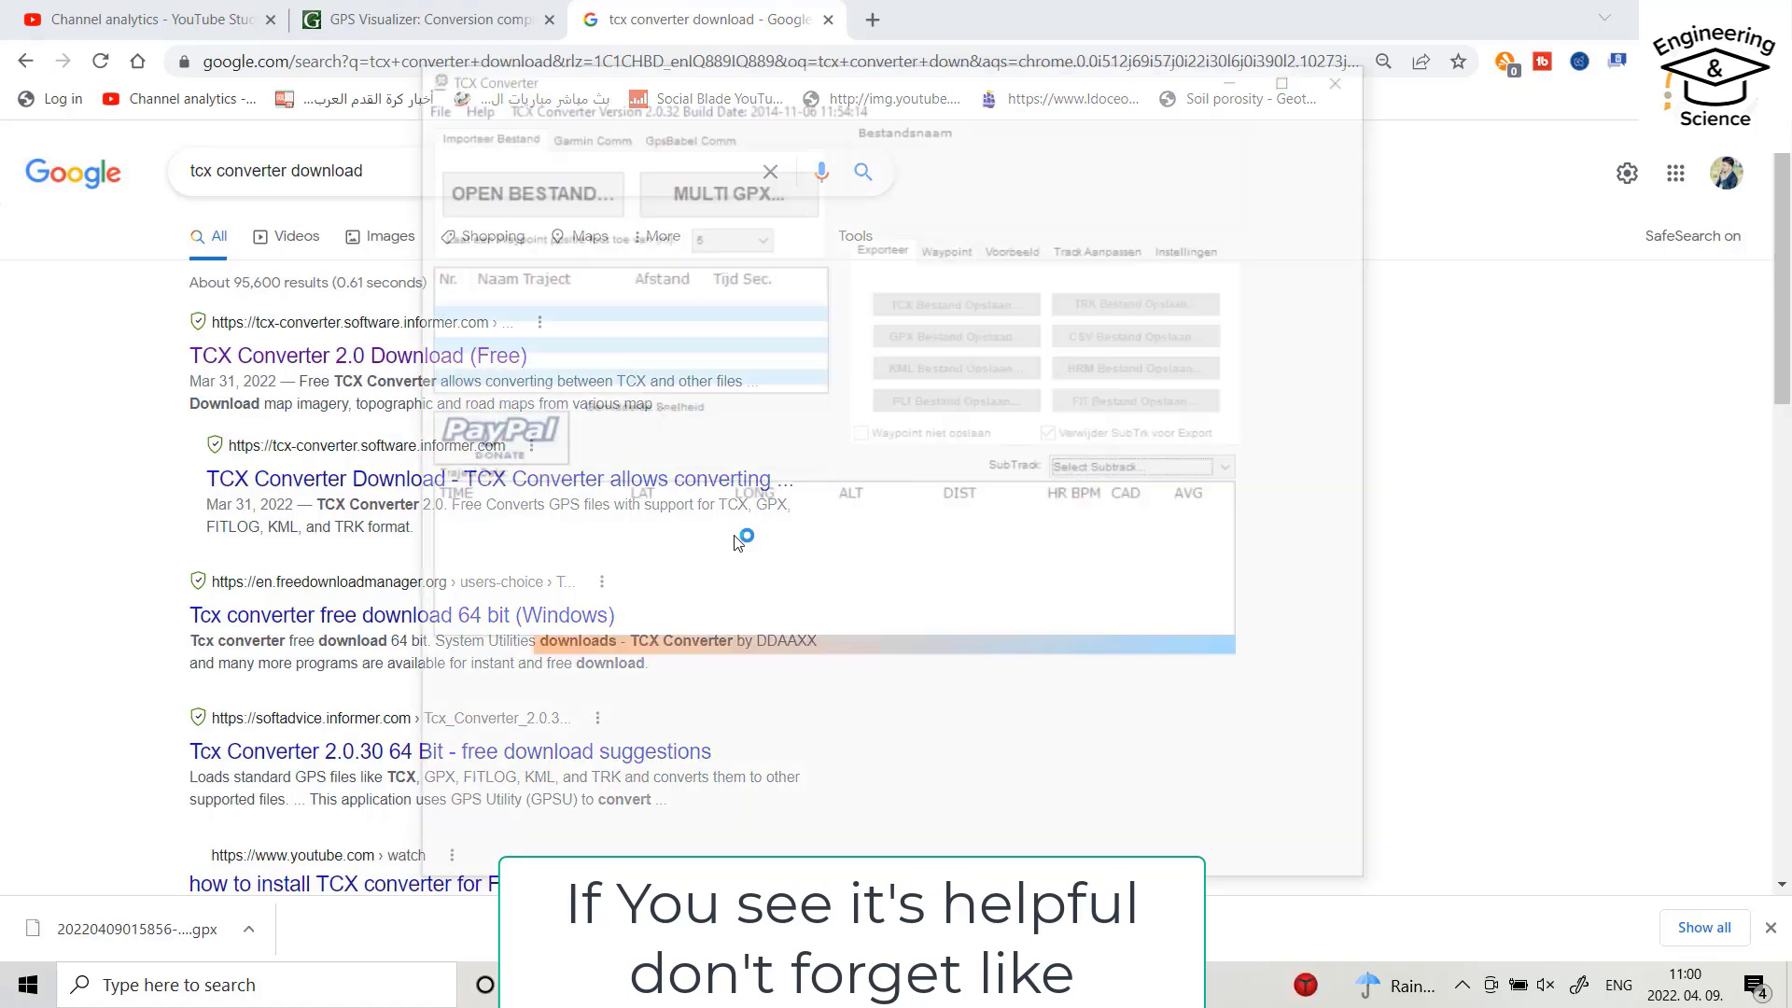
click(639, 311)
click(589, 258)
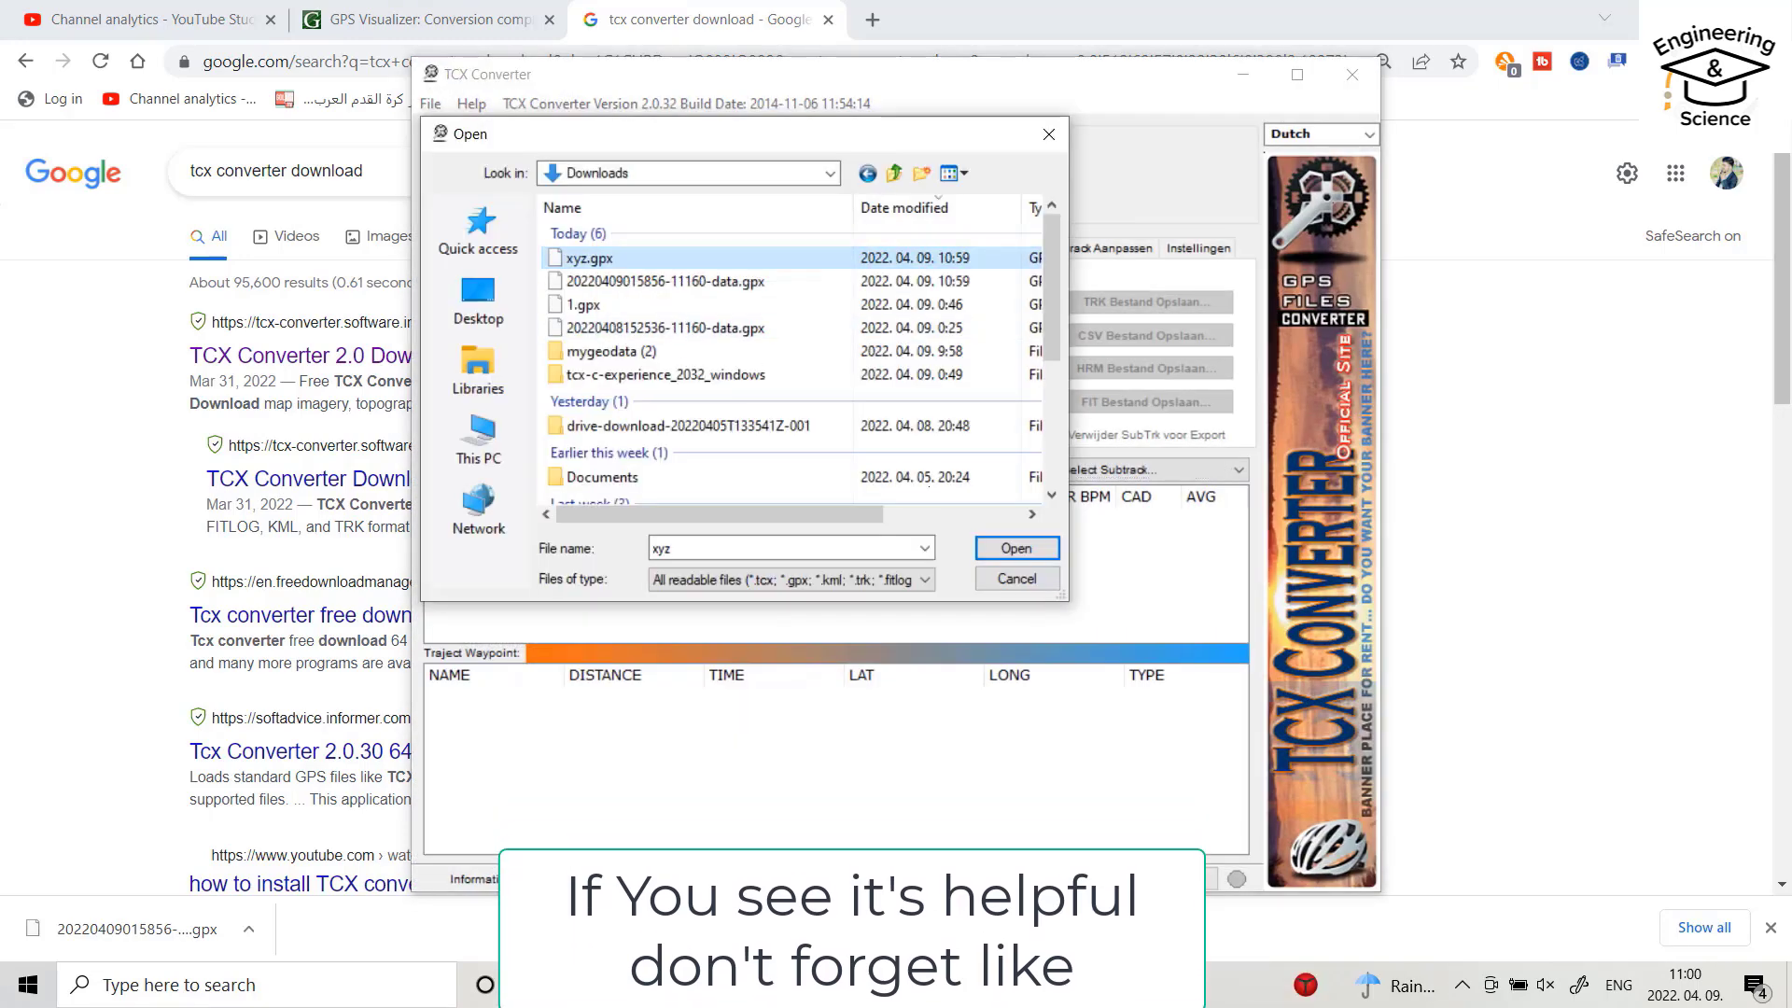
click(1000, 547)
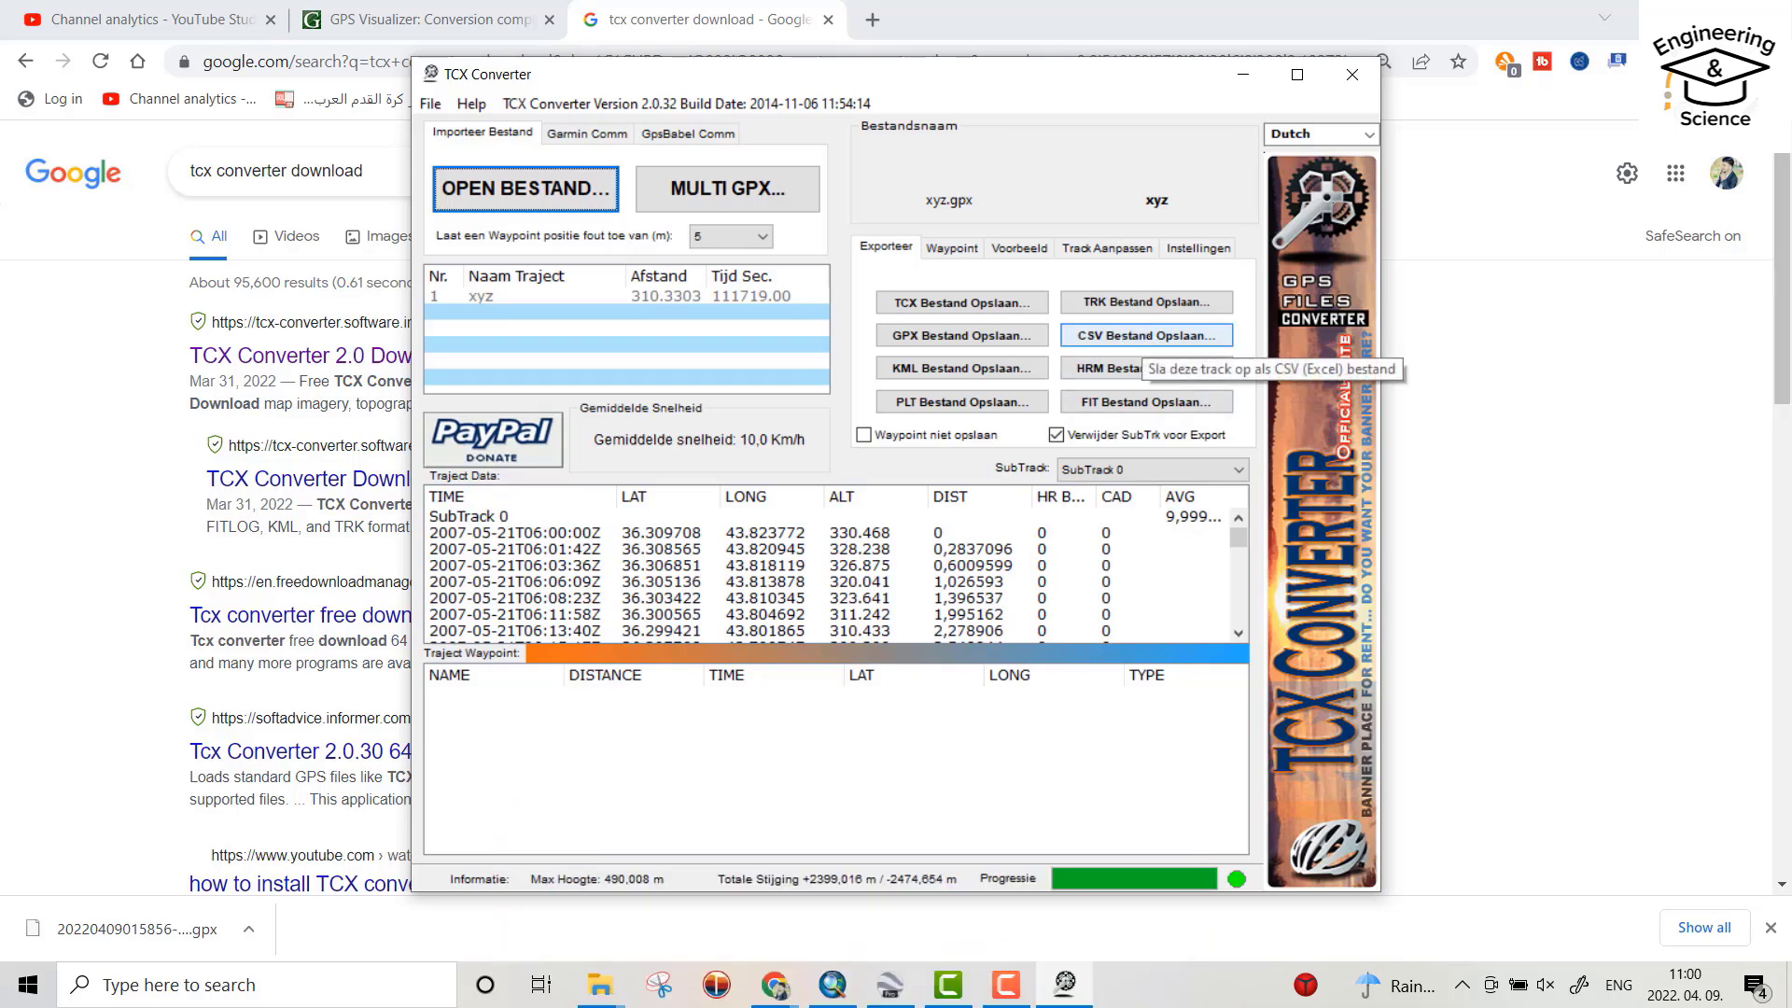
Export the track as a CSV file named latlong to the Getxyz folder on the Desktop, using ";" as cell separator.
click(1146, 336)
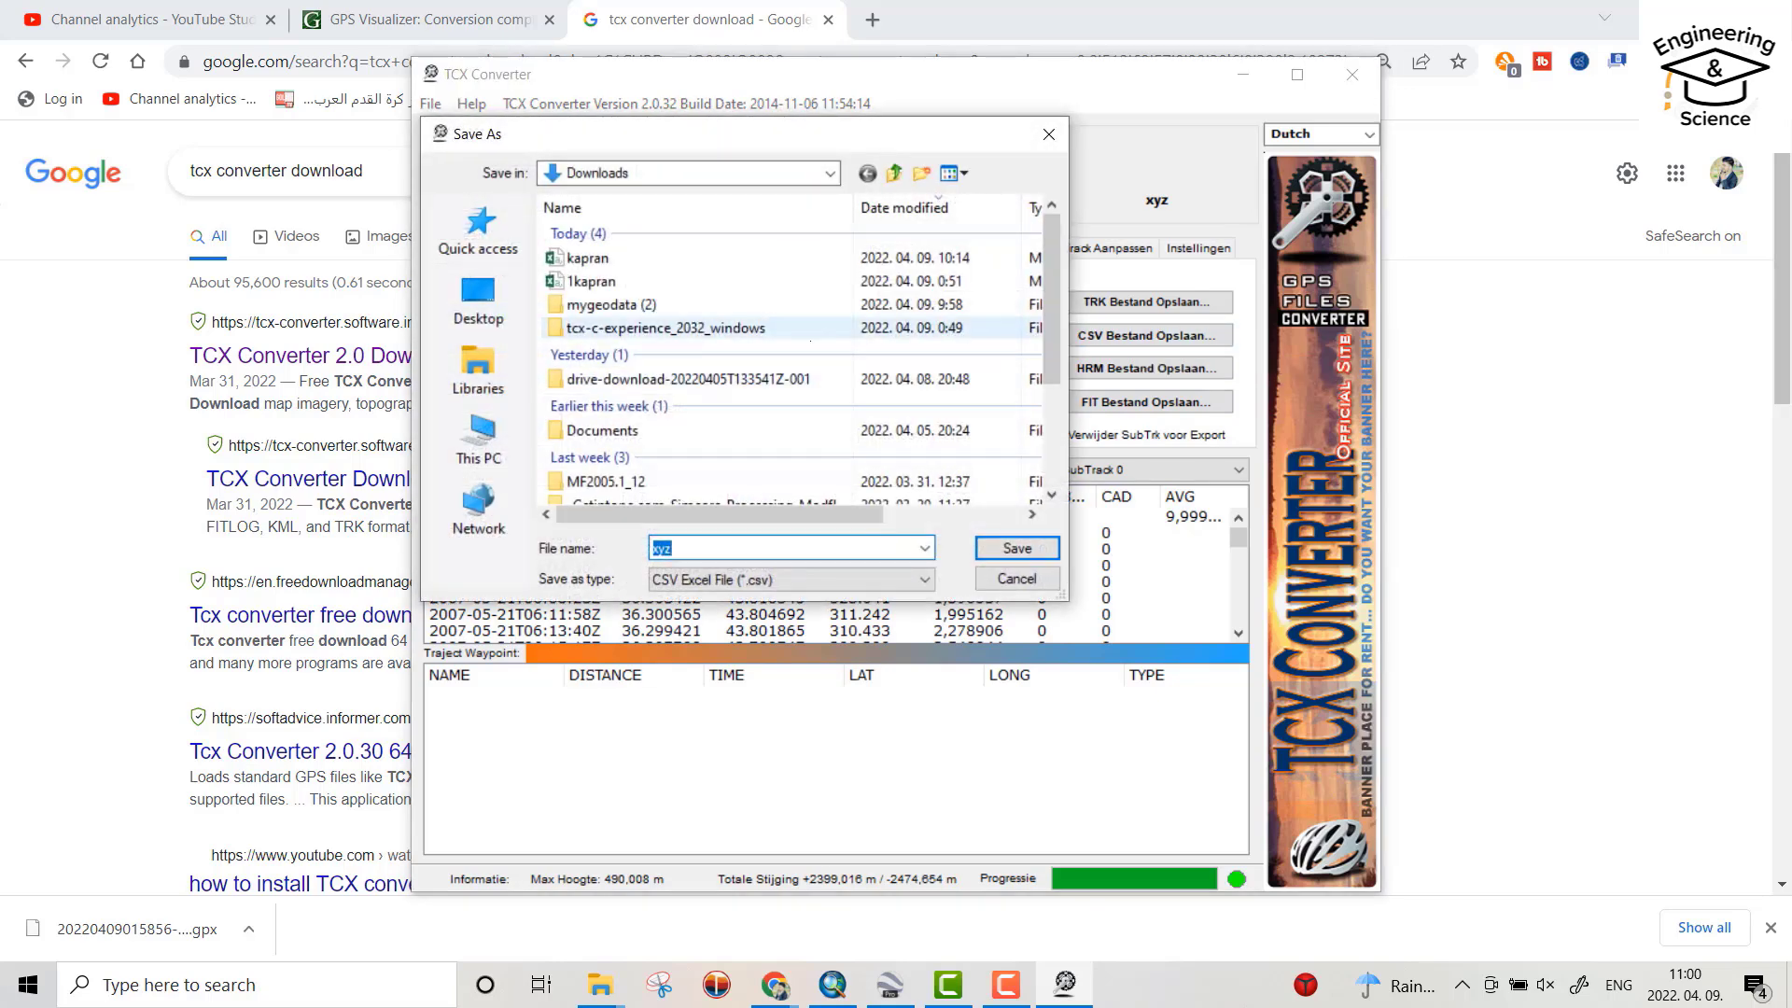
click(478, 298)
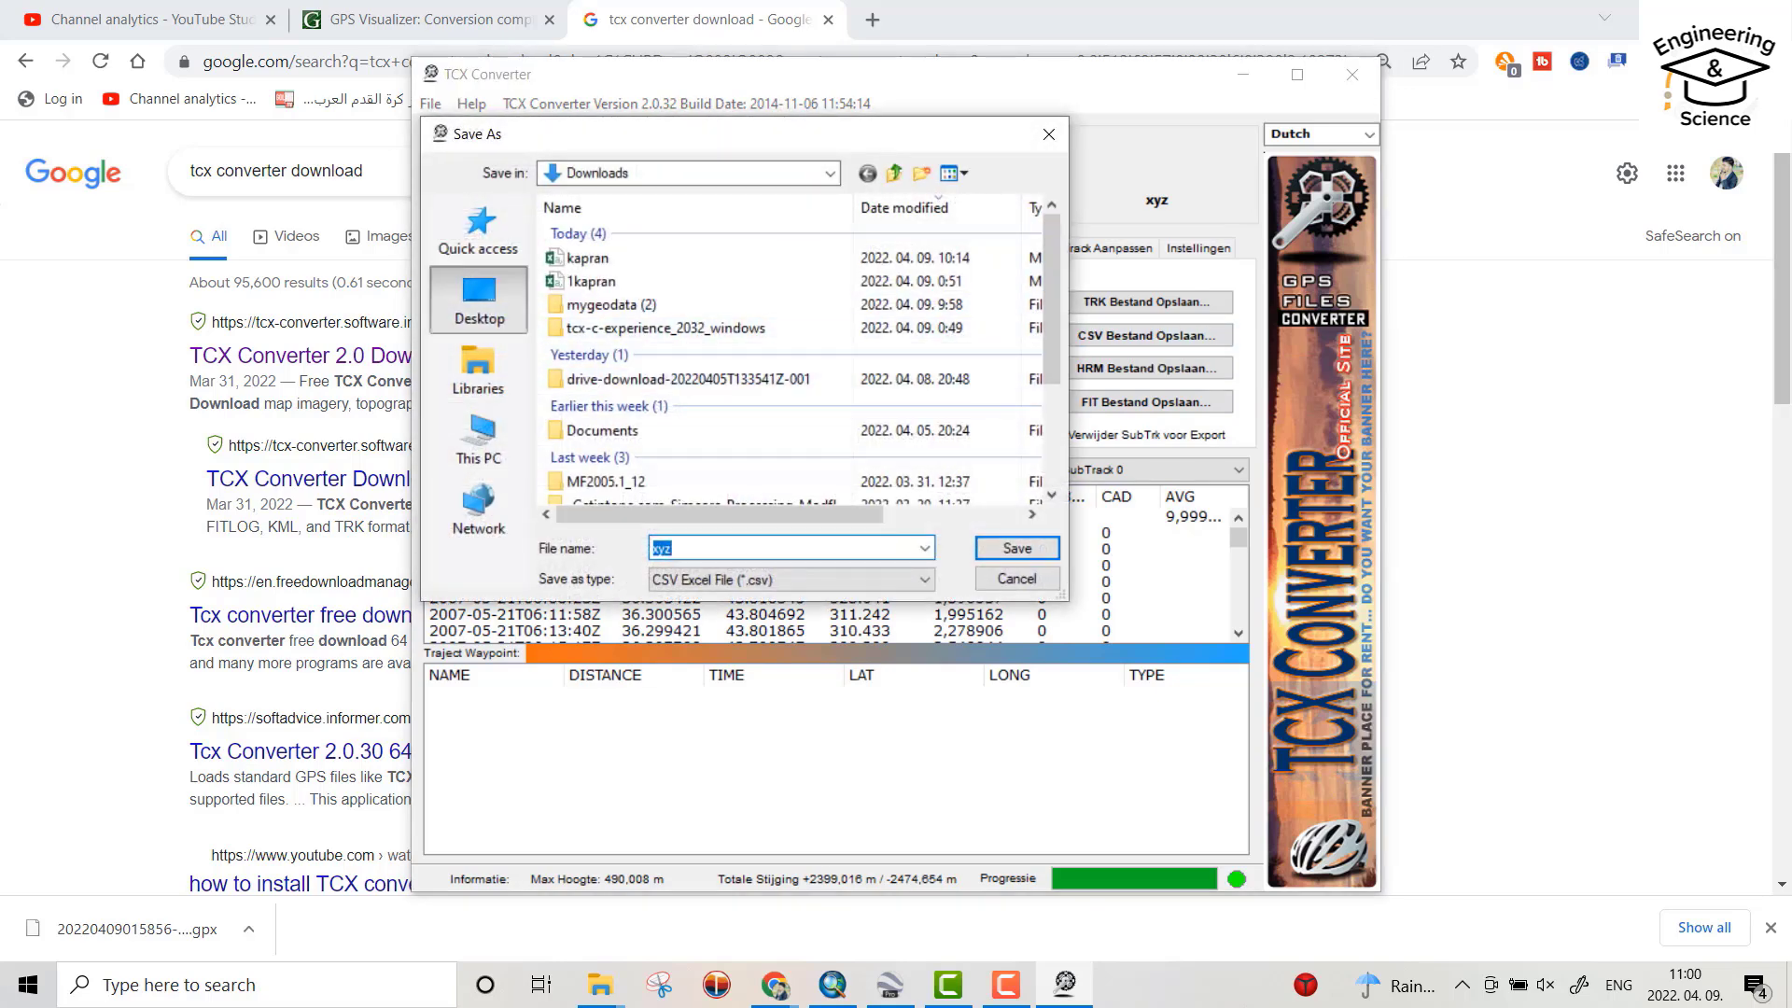
scroll(653, 410, down, 3)
double_click(618, 333)
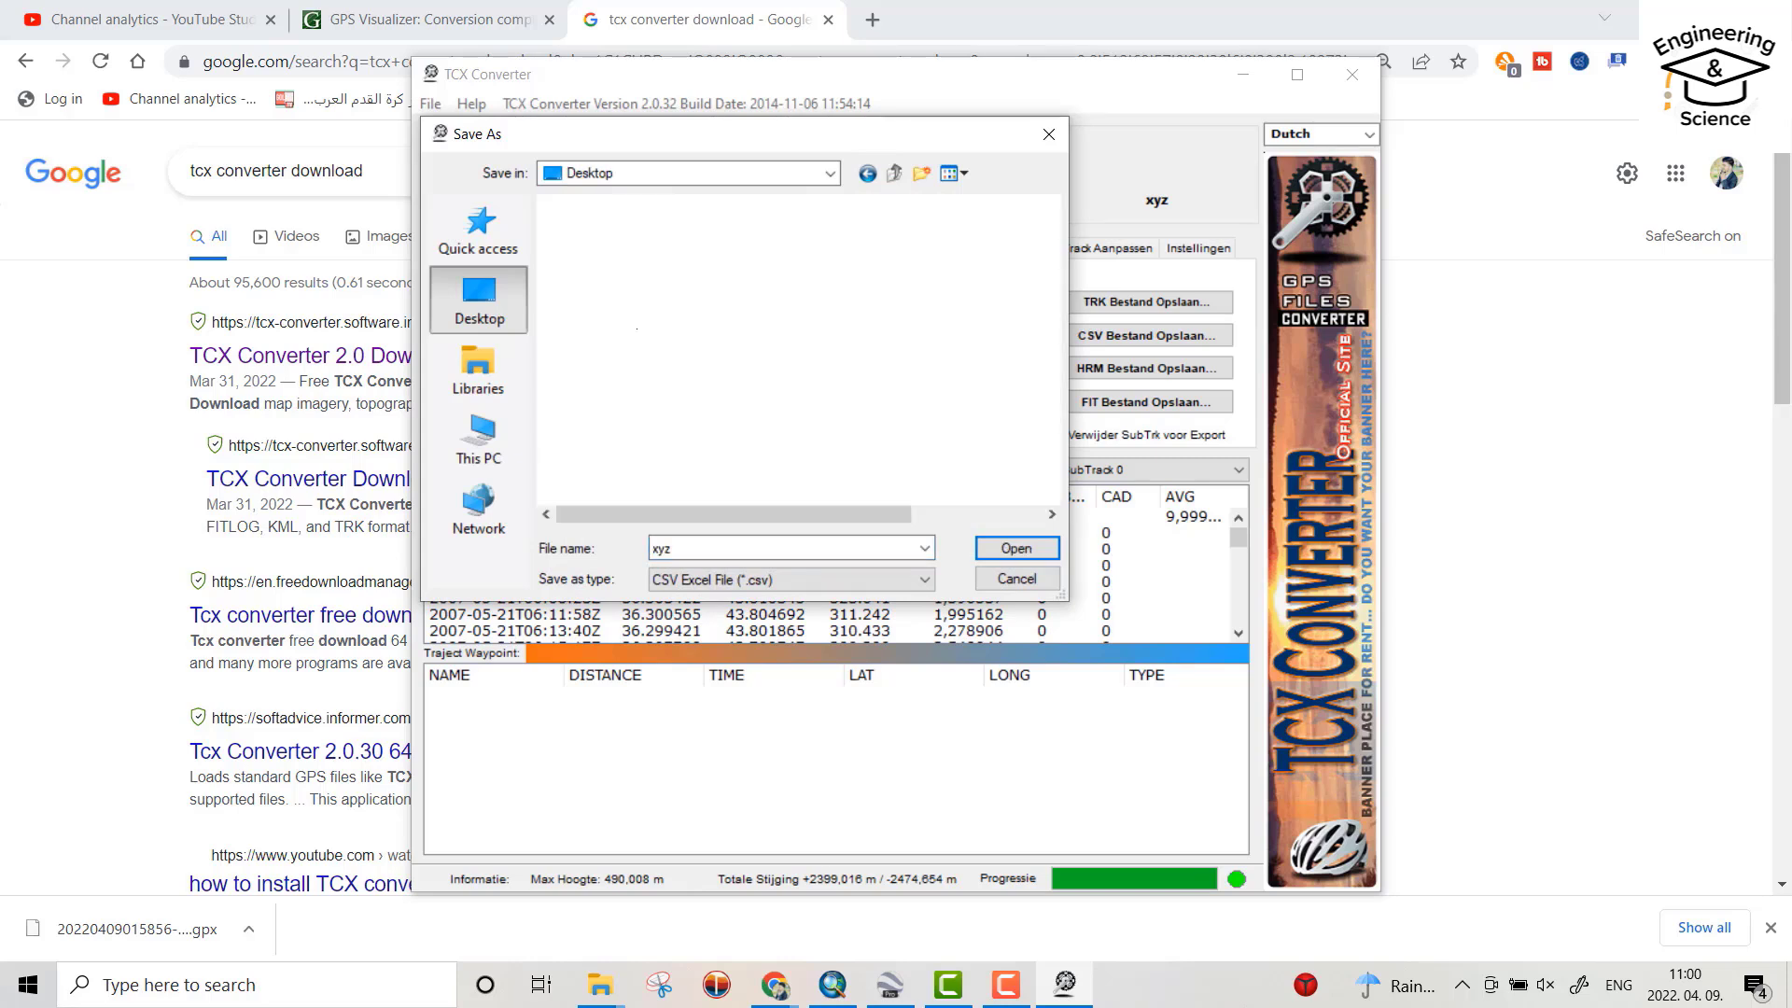
double_click(703, 543)
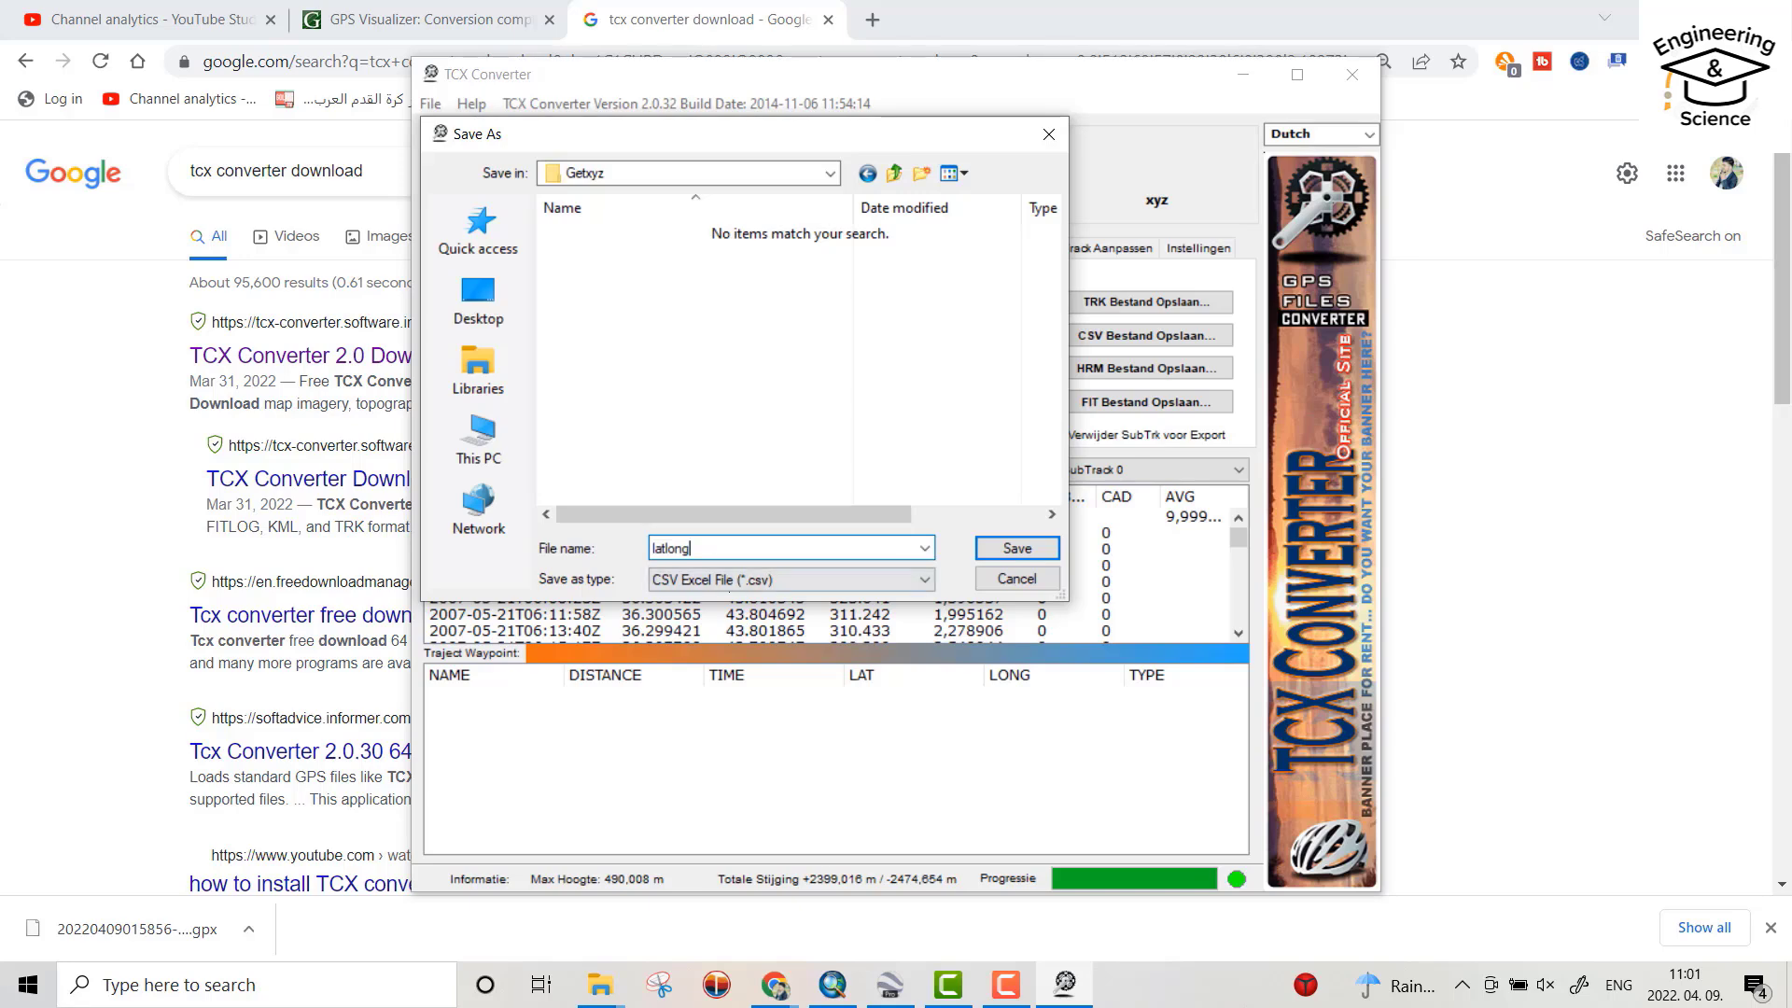
key(Return)
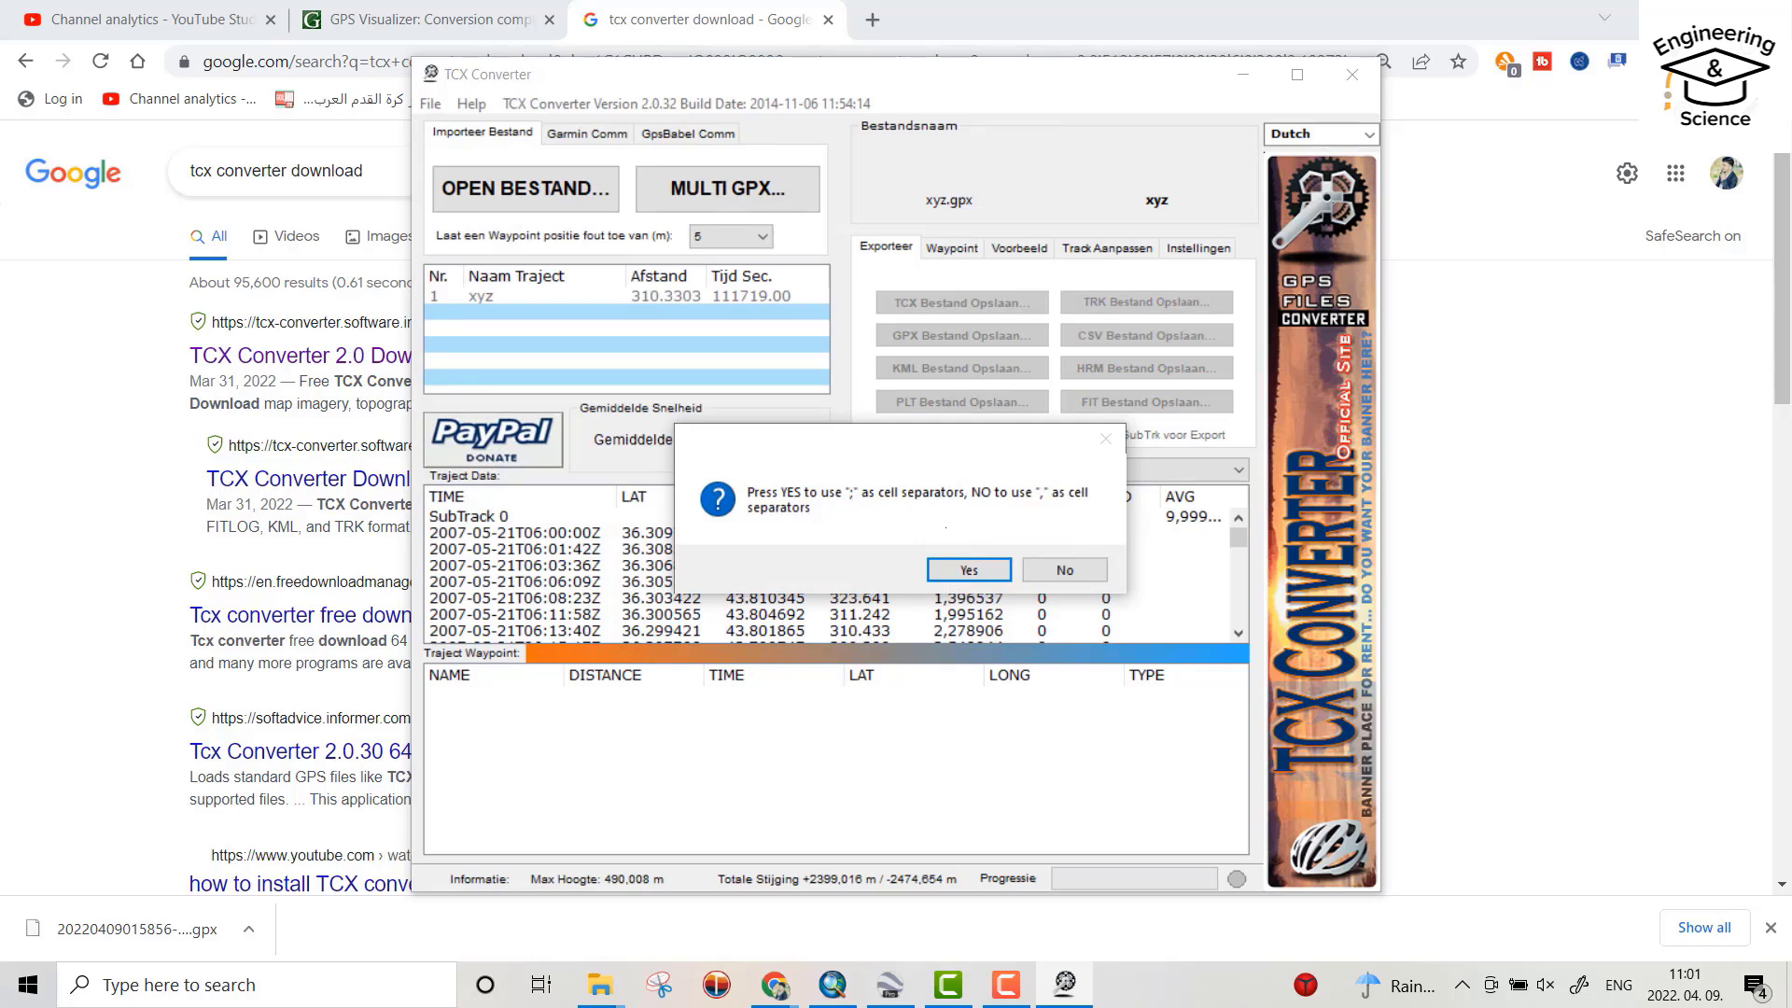
key(Return)
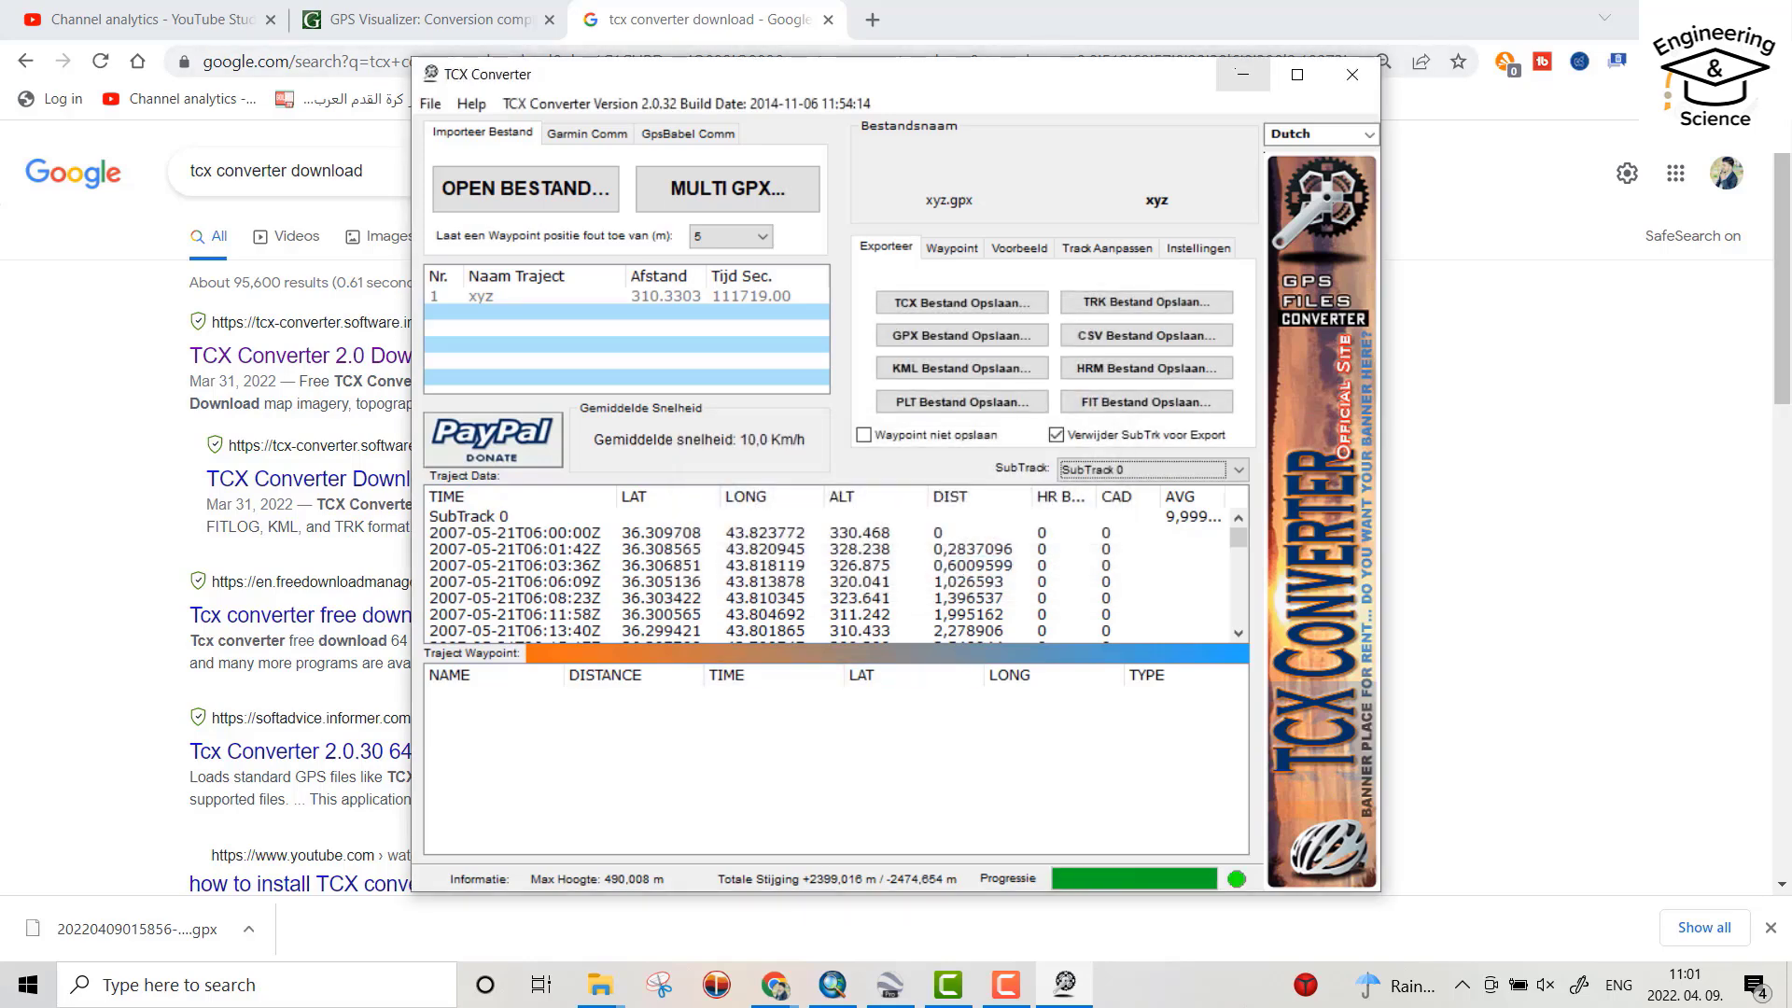
Minimize TCX Converter, open the latlong file from the Getxyz folder in Excel and dismiss the activation wizard.
click(1242, 73)
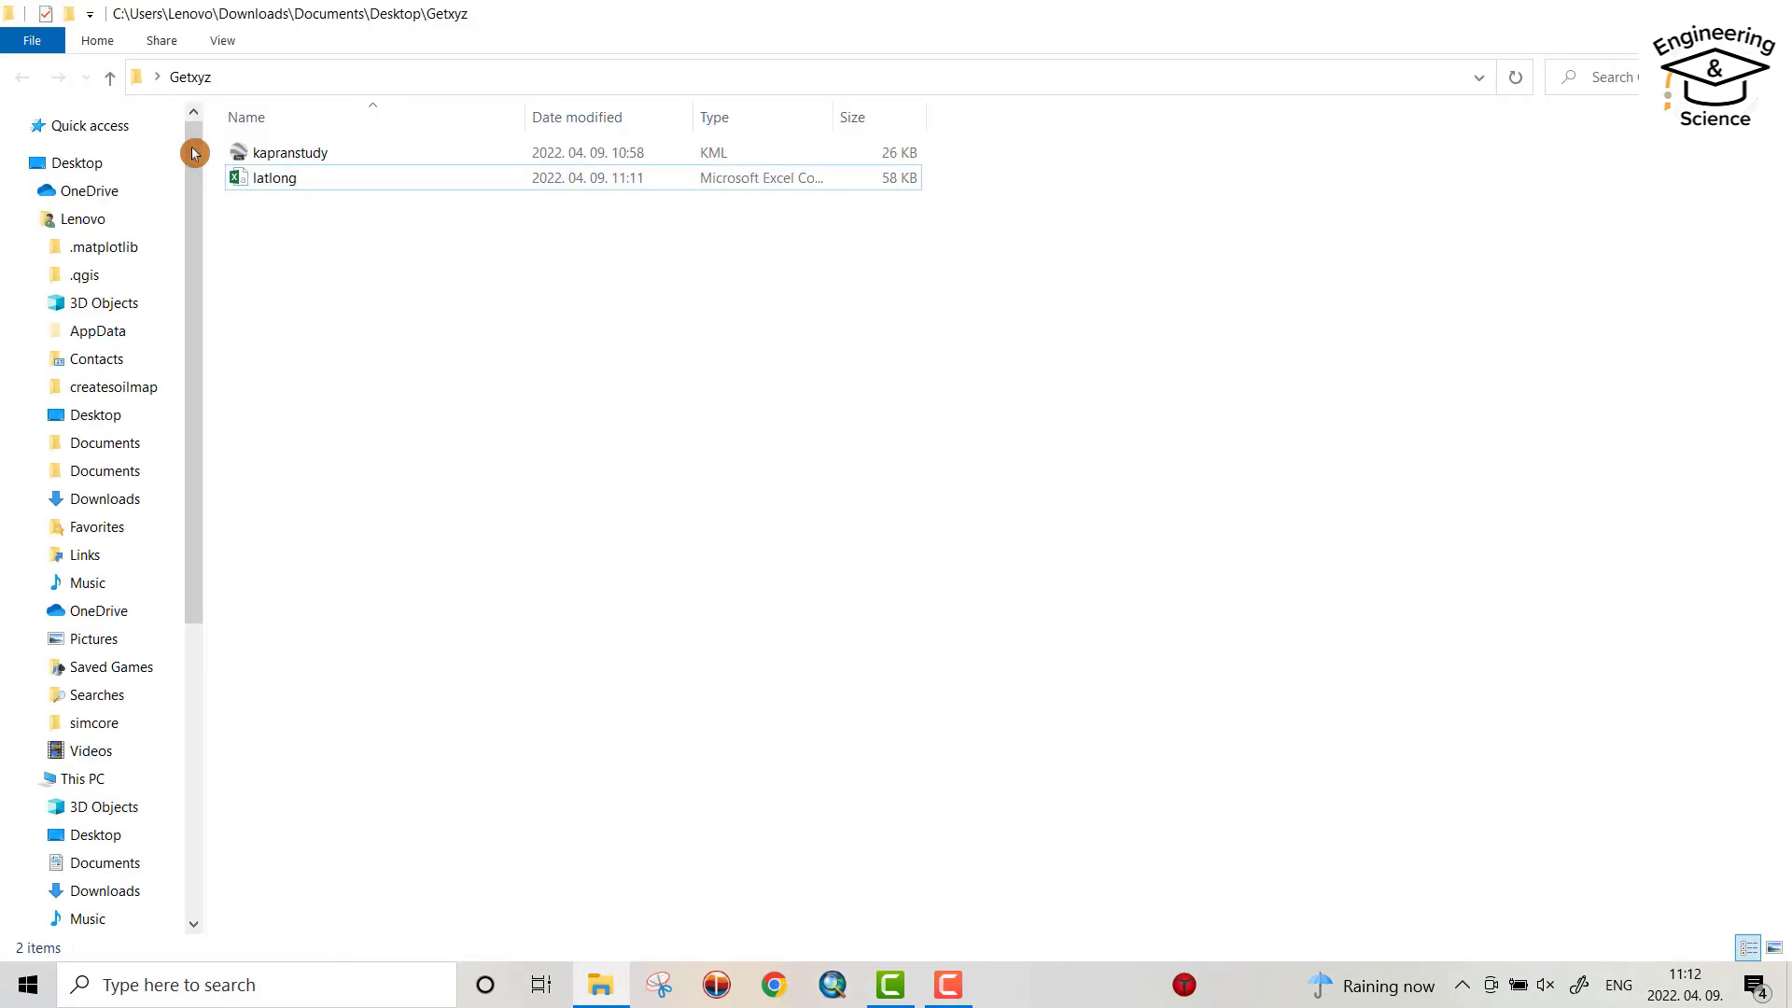
double_click(280, 178)
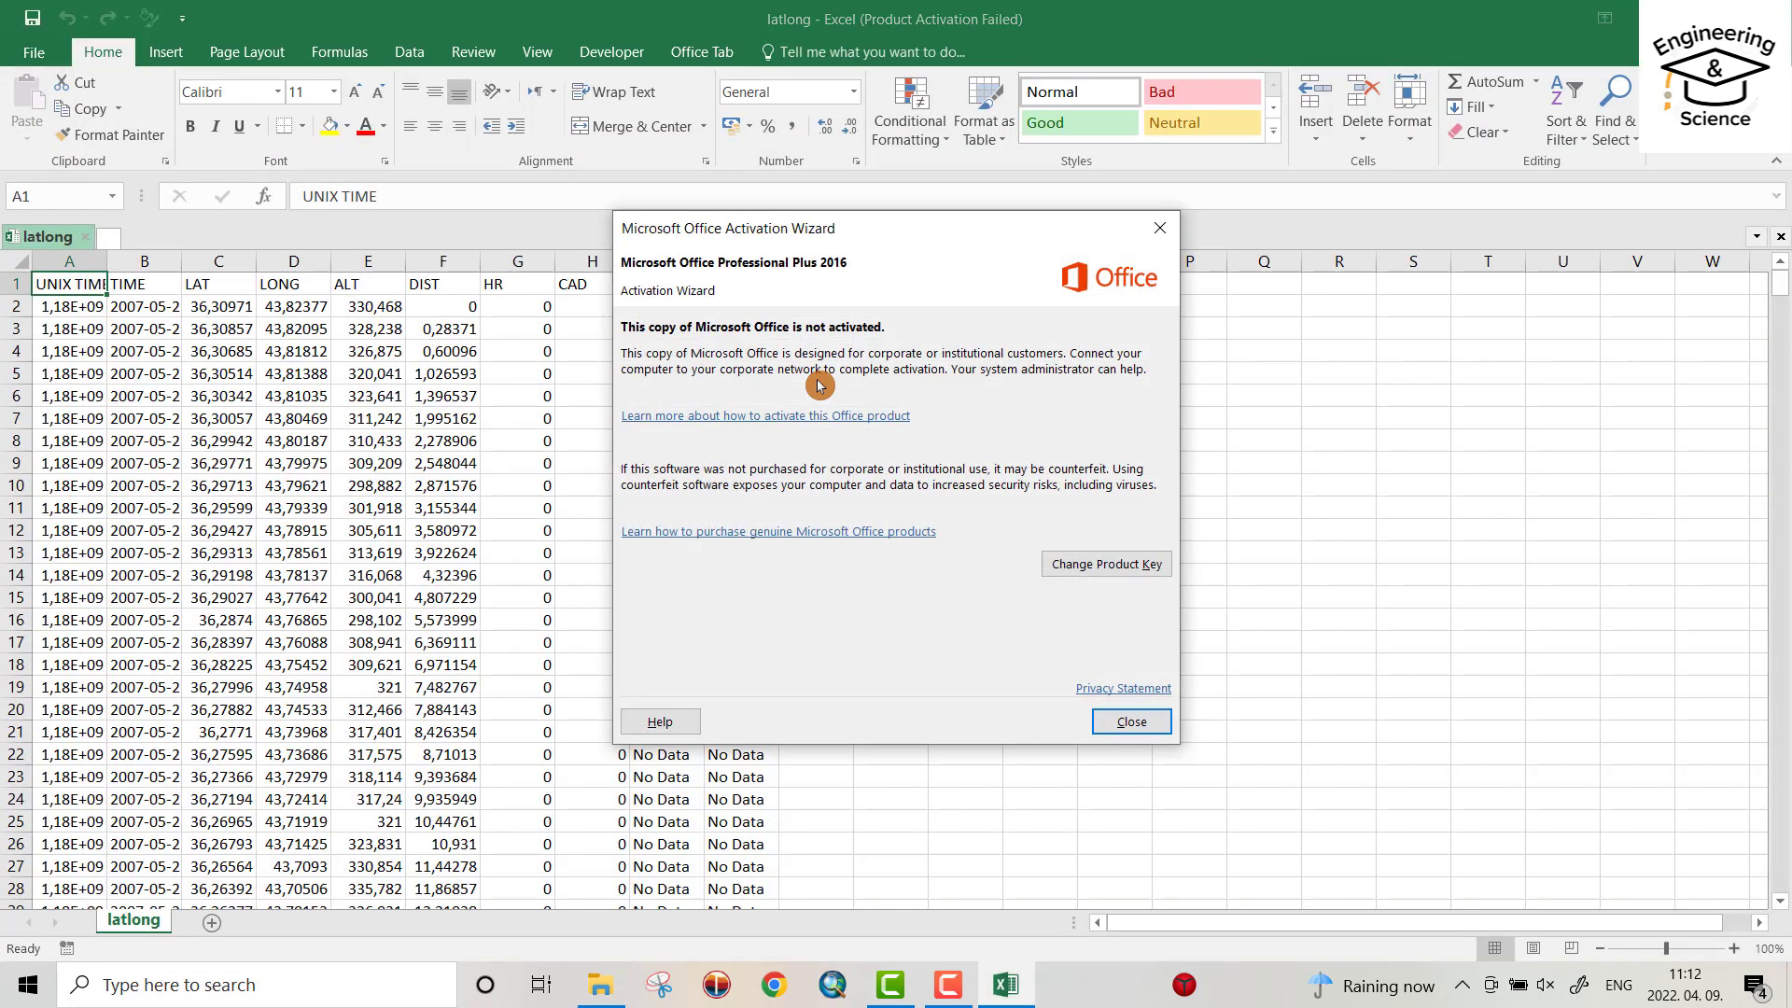
click(1161, 228)
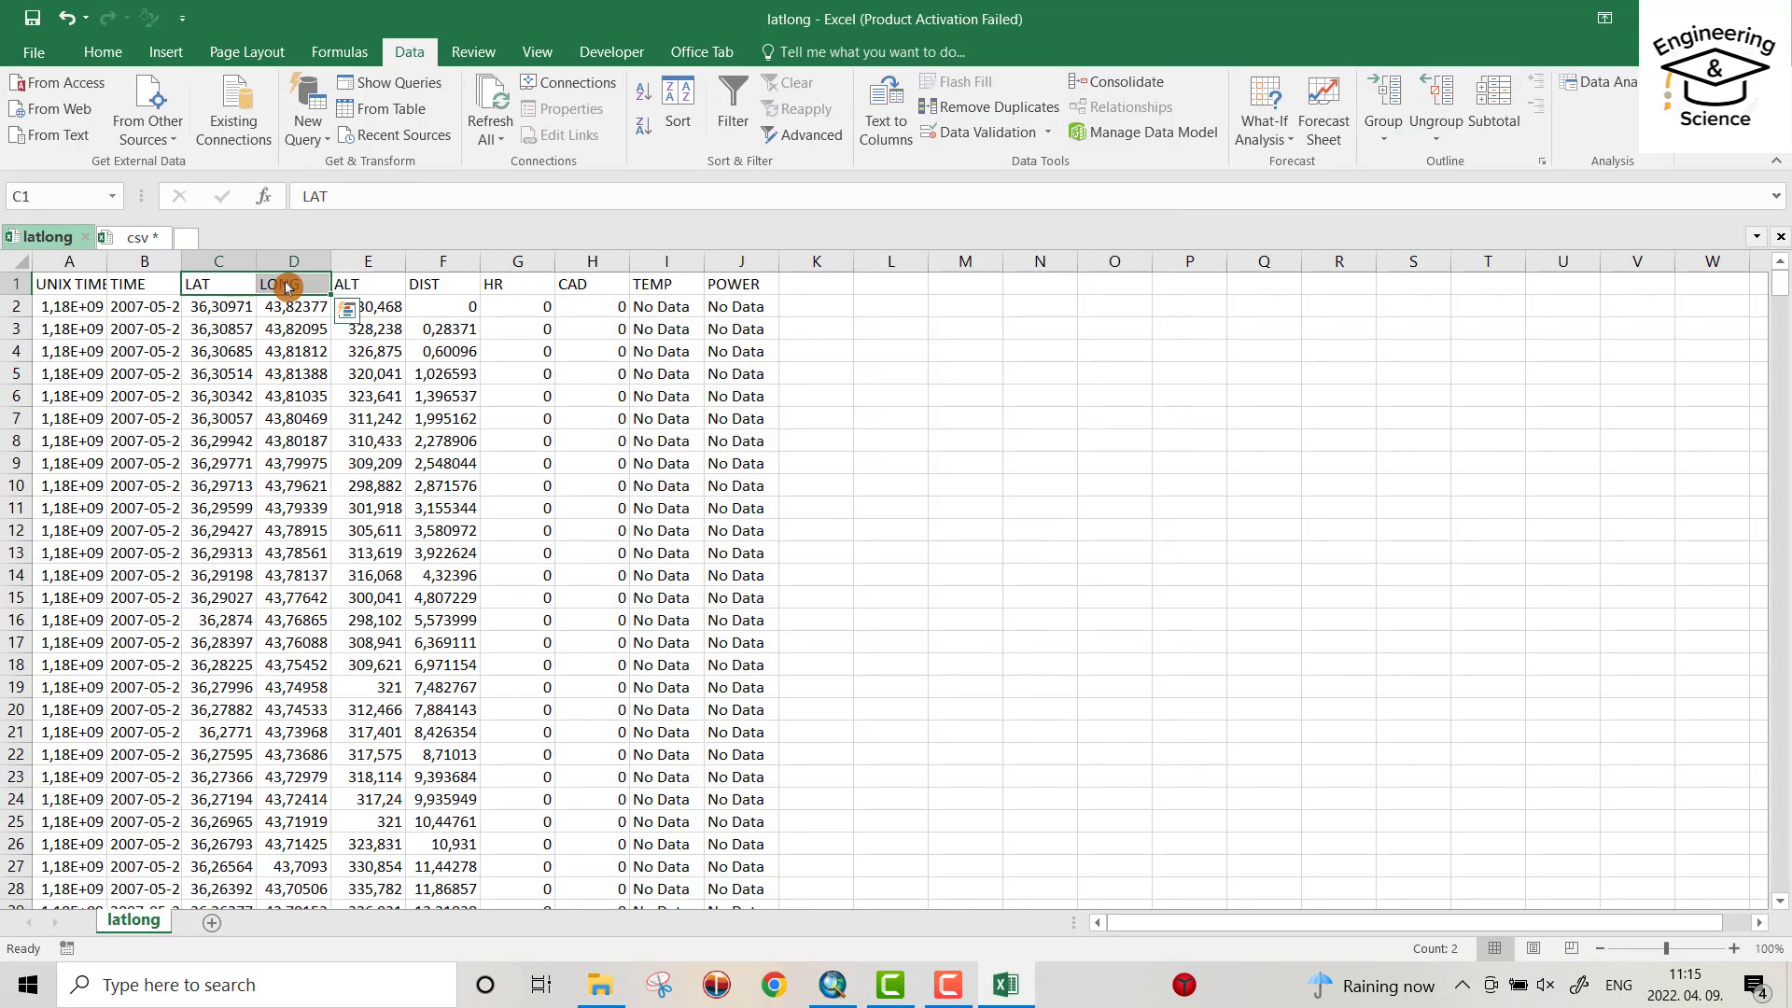
Copy all data in the LAT and LONG columns with their headers and paste it at A1 of a new workbook.
click(202, 283)
drag(292, 288, 227, 286)
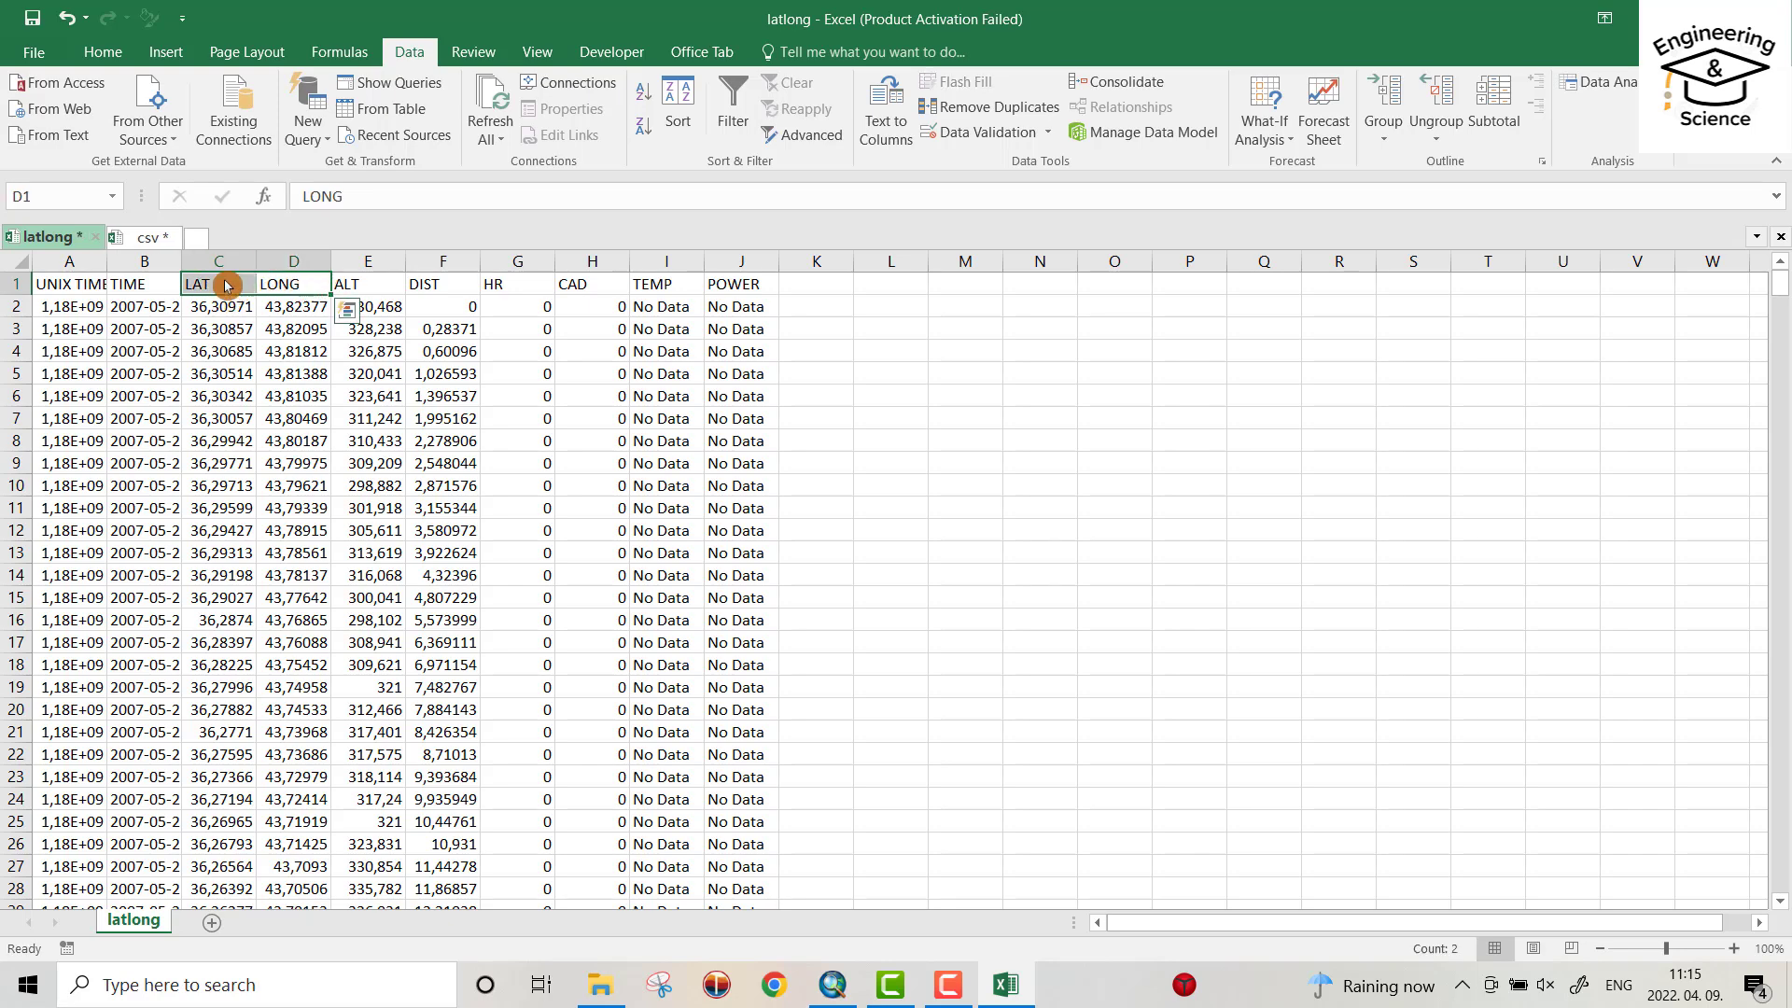
key(ctrl+shift+Down)
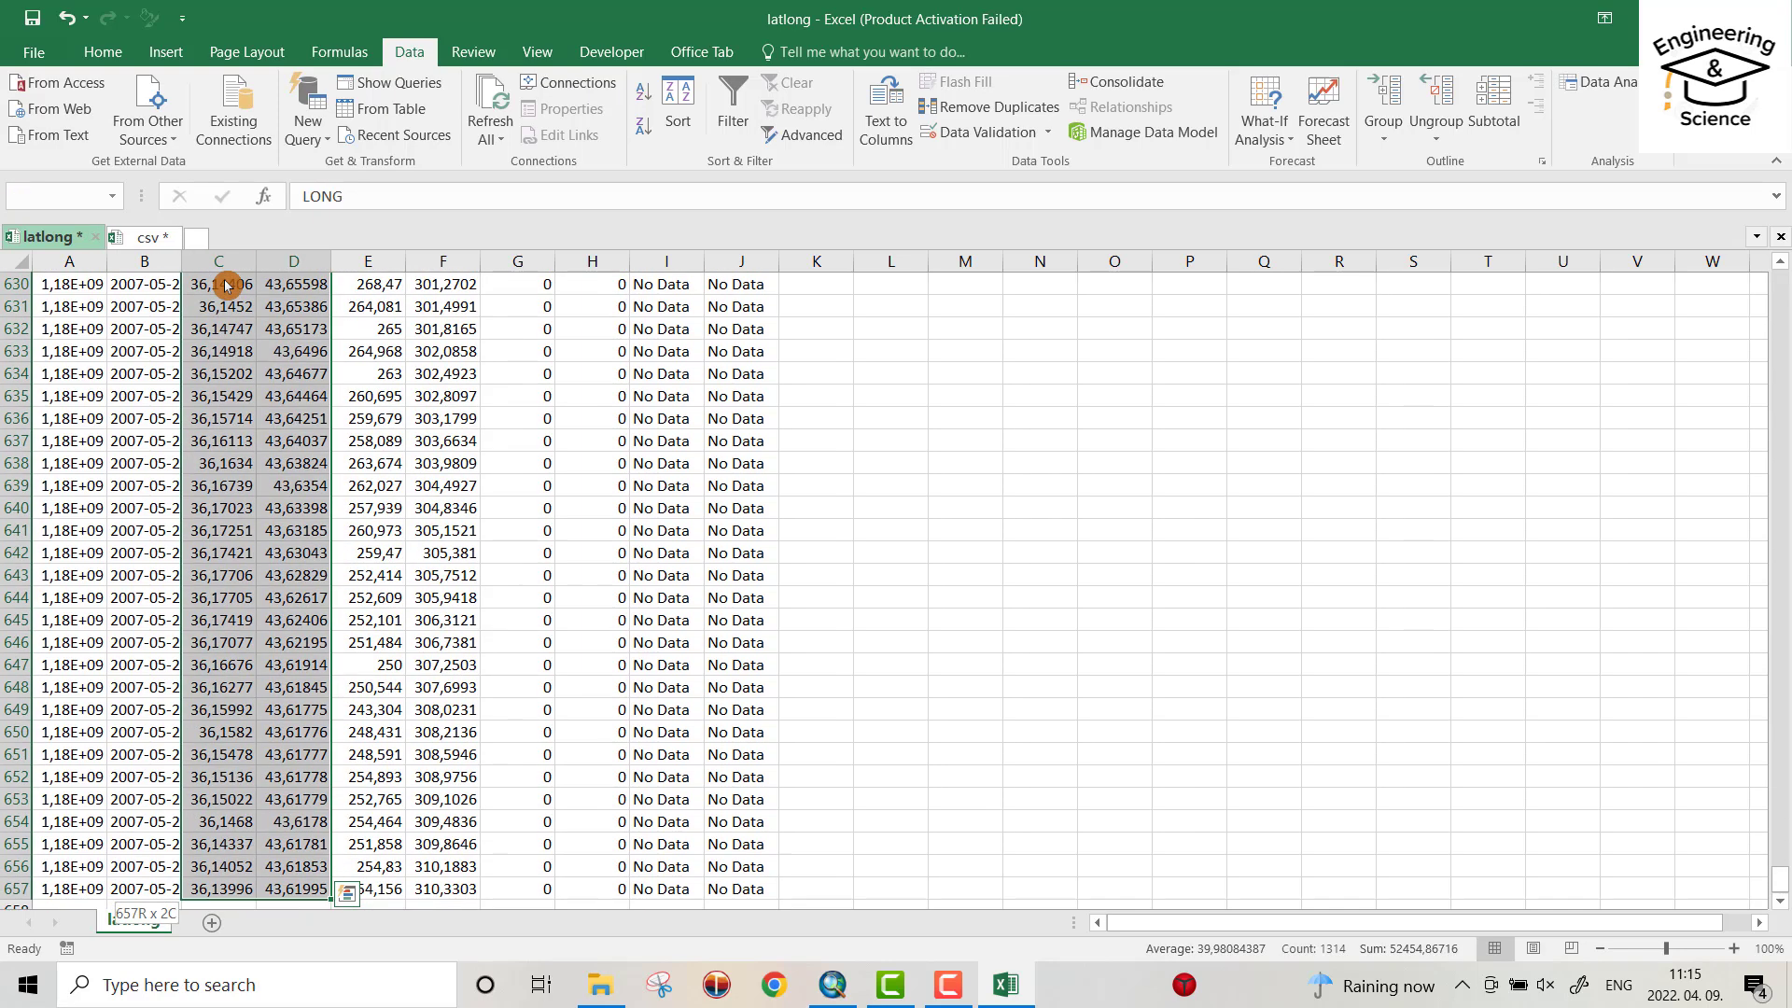
key(ctrl+c)
click(196, 237)
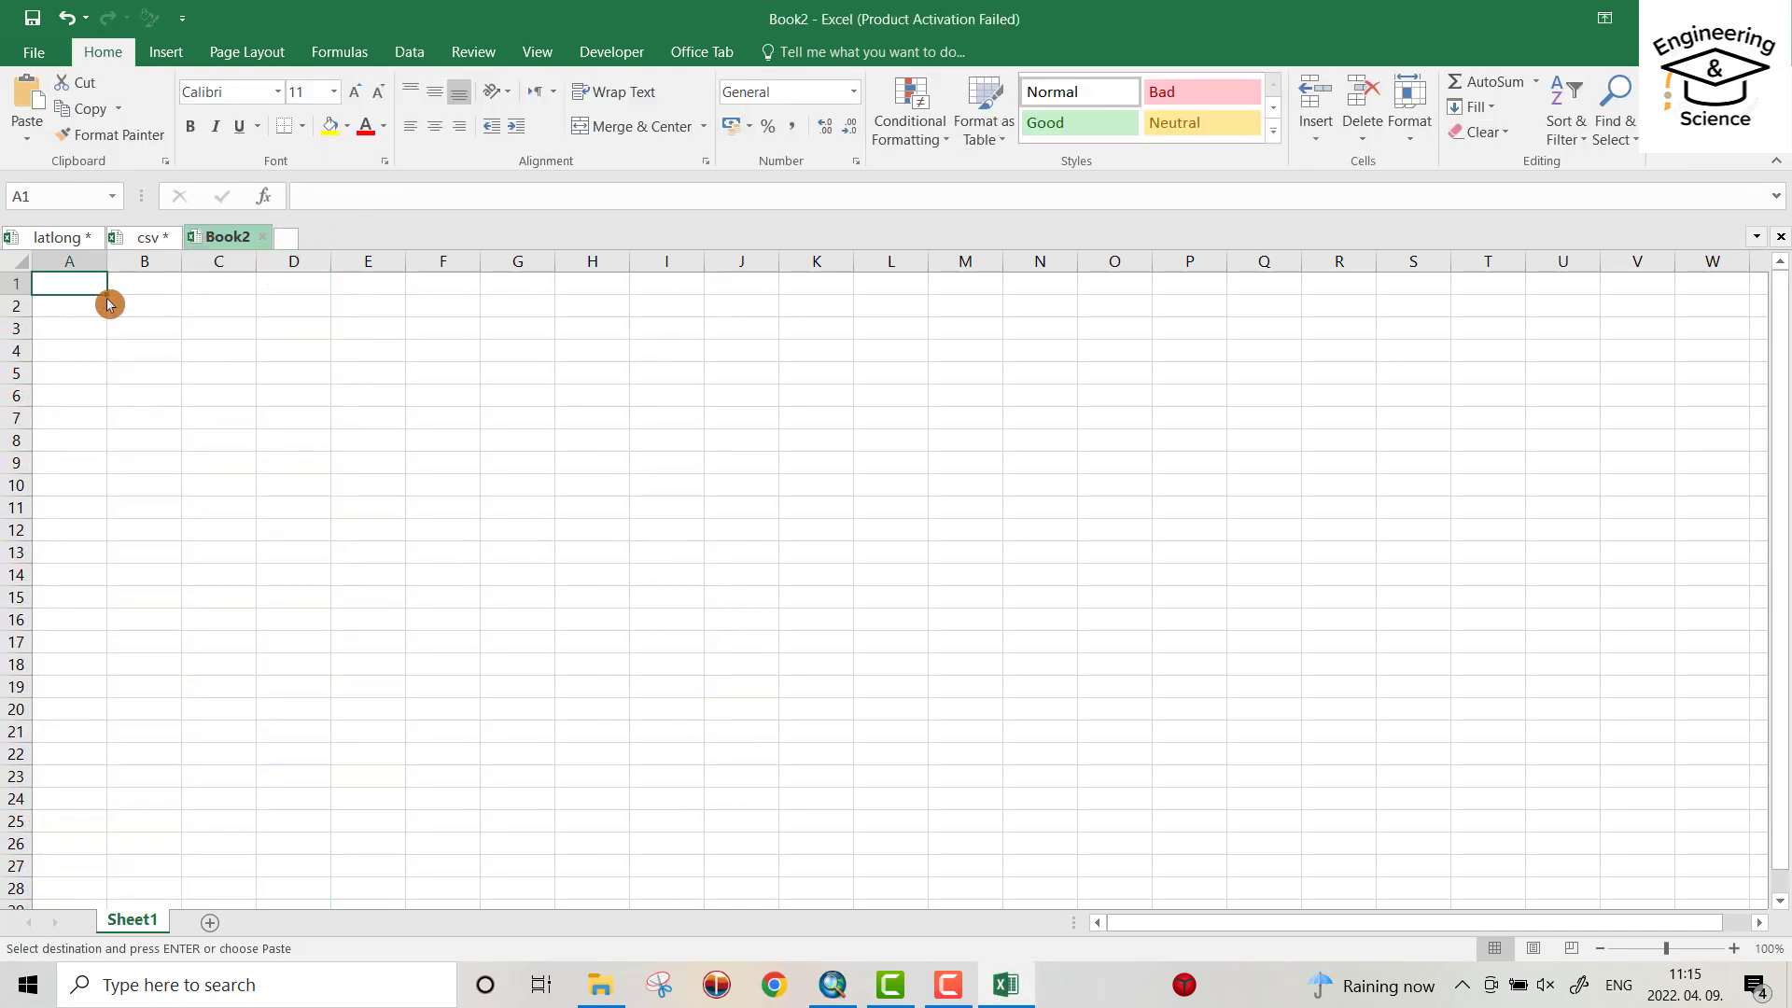
key(ctrl+v)
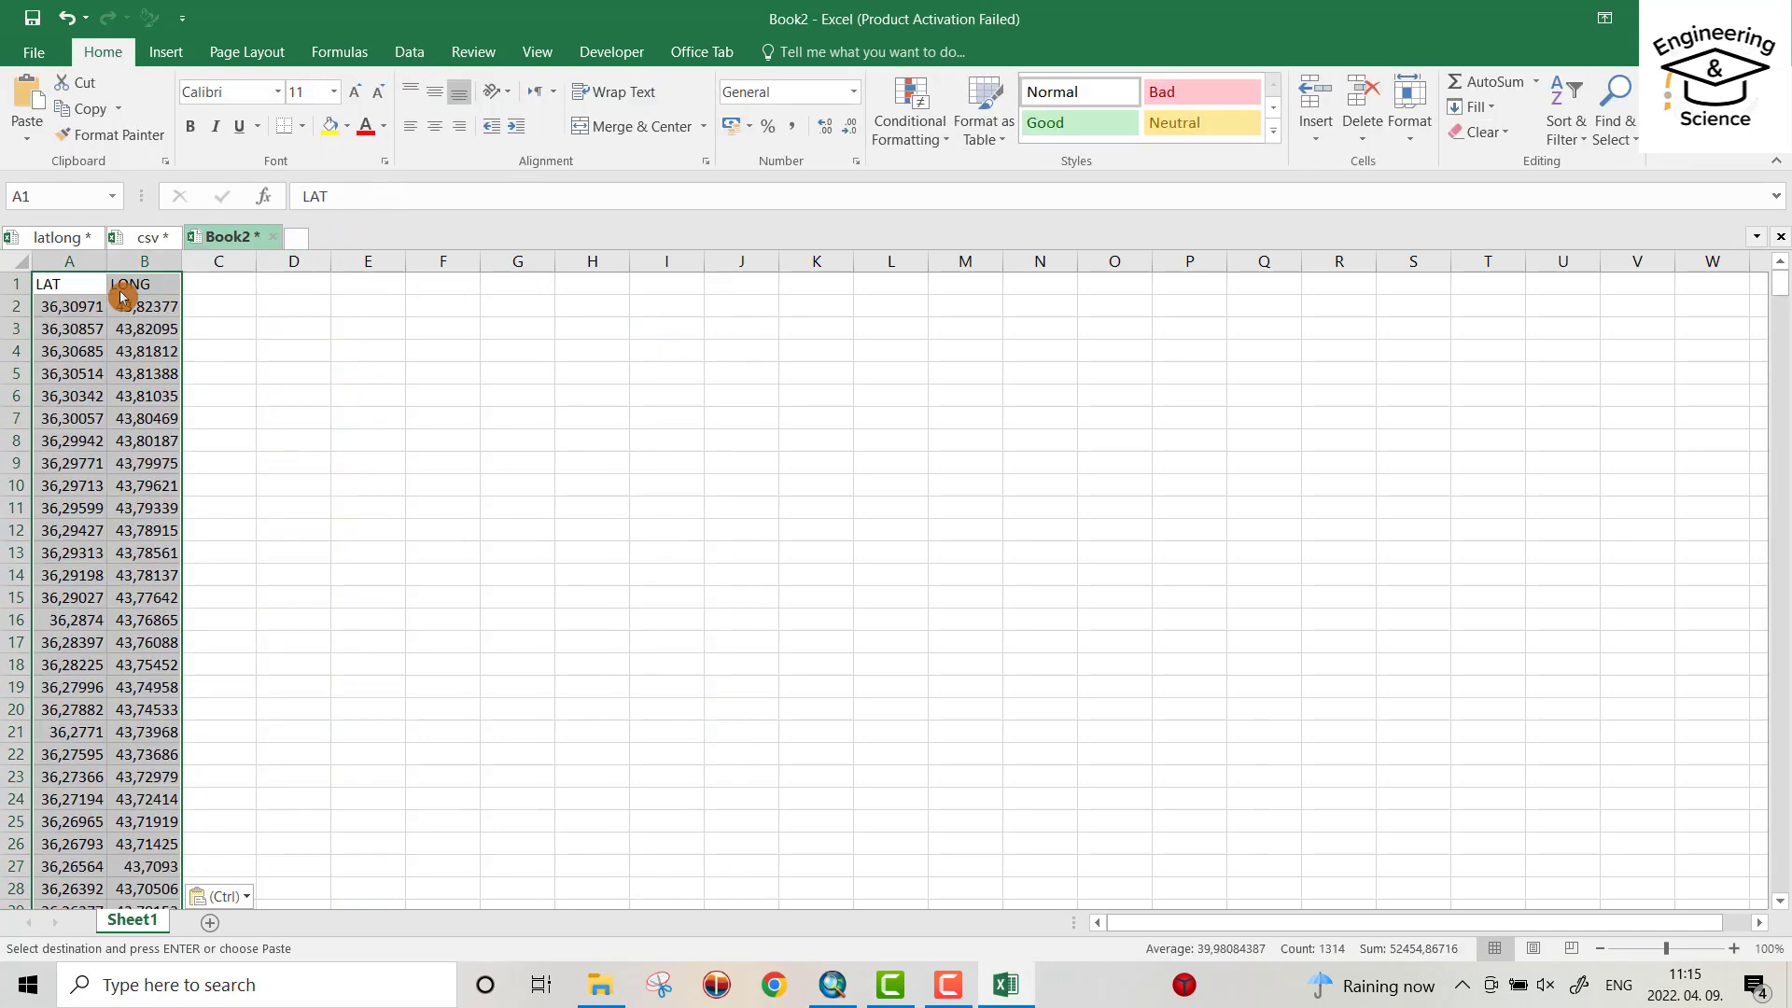
Save the new workbook as csvstudyarea in CSV (MS-DOS) format in the Desktop's Getxyz folder, keeping that format.
click(28, 53)
click(54, 258)
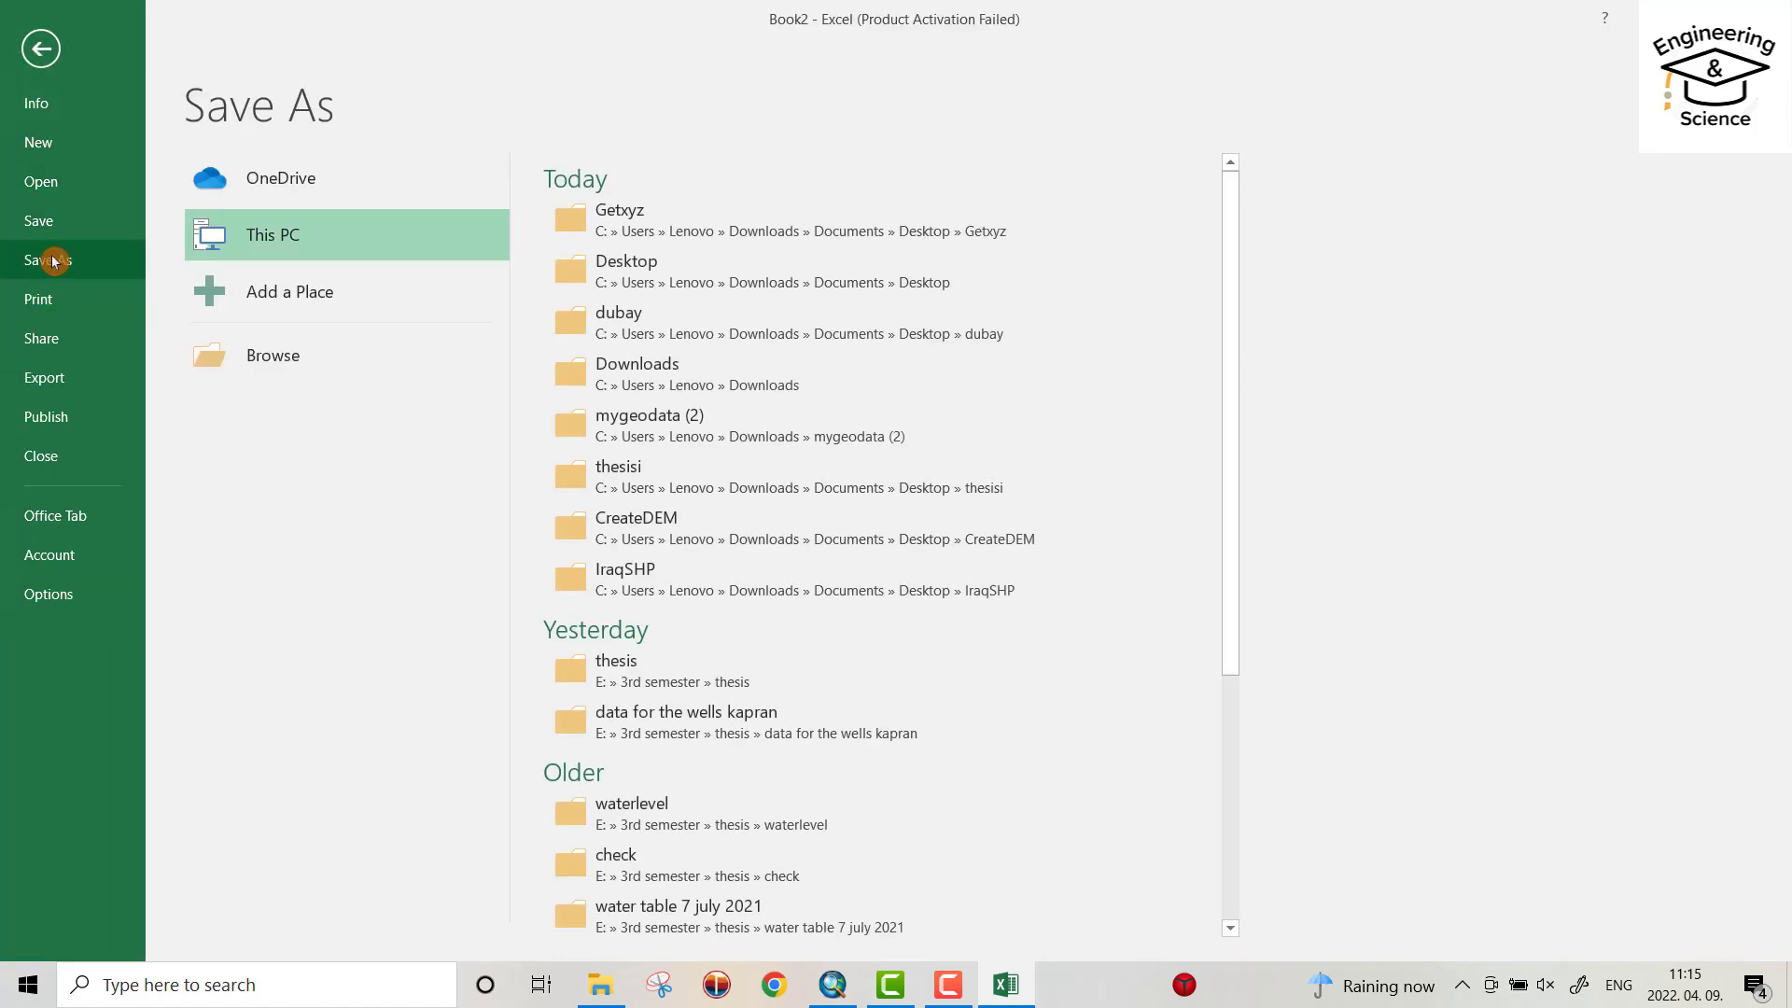
click(274, 353)
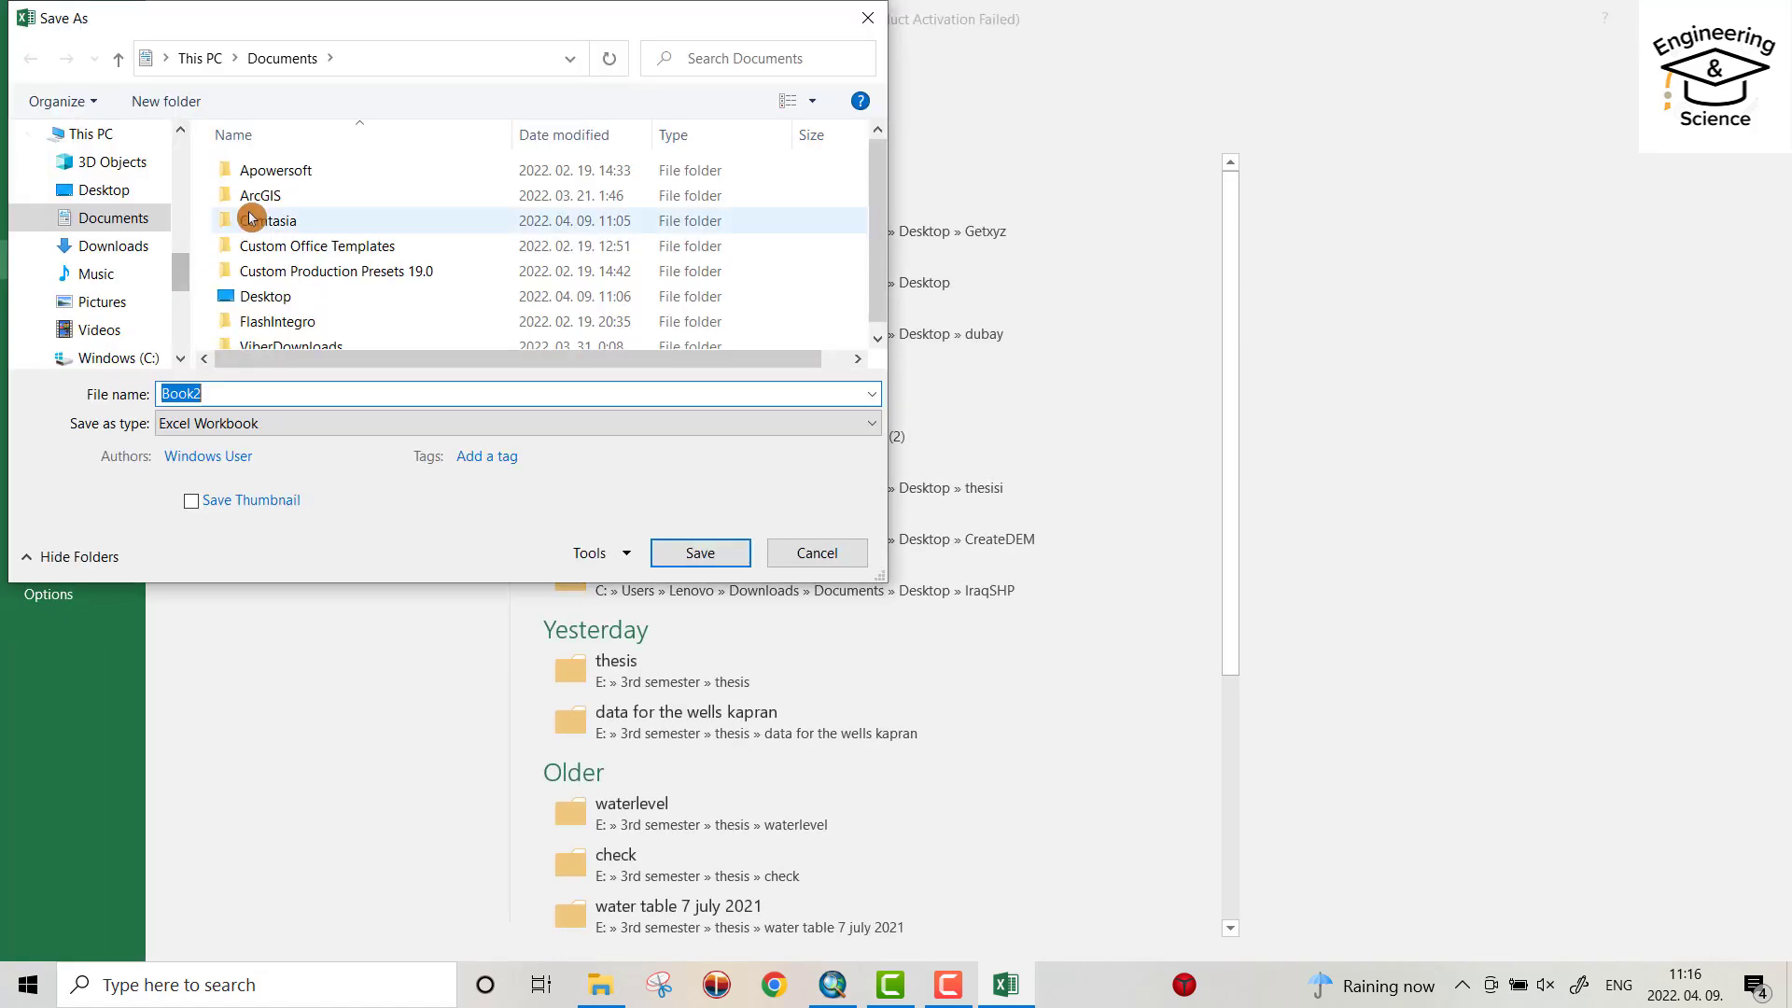
click(114, 186)
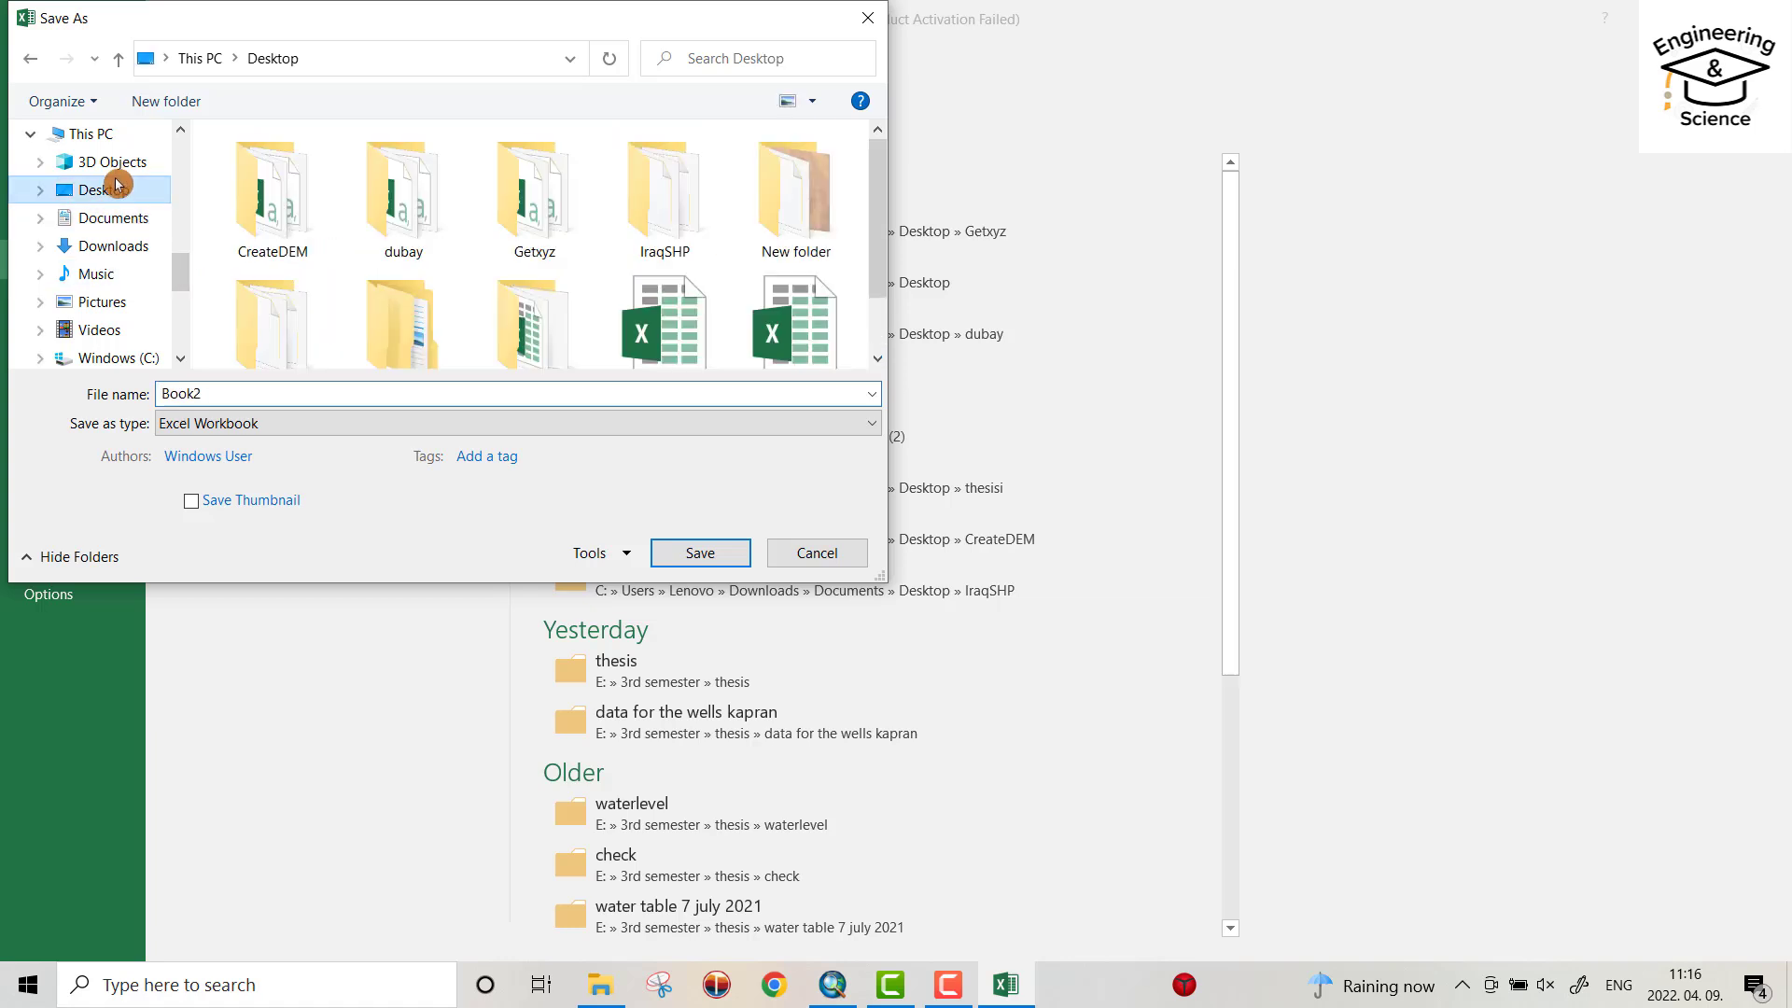
double_click(510, 220)
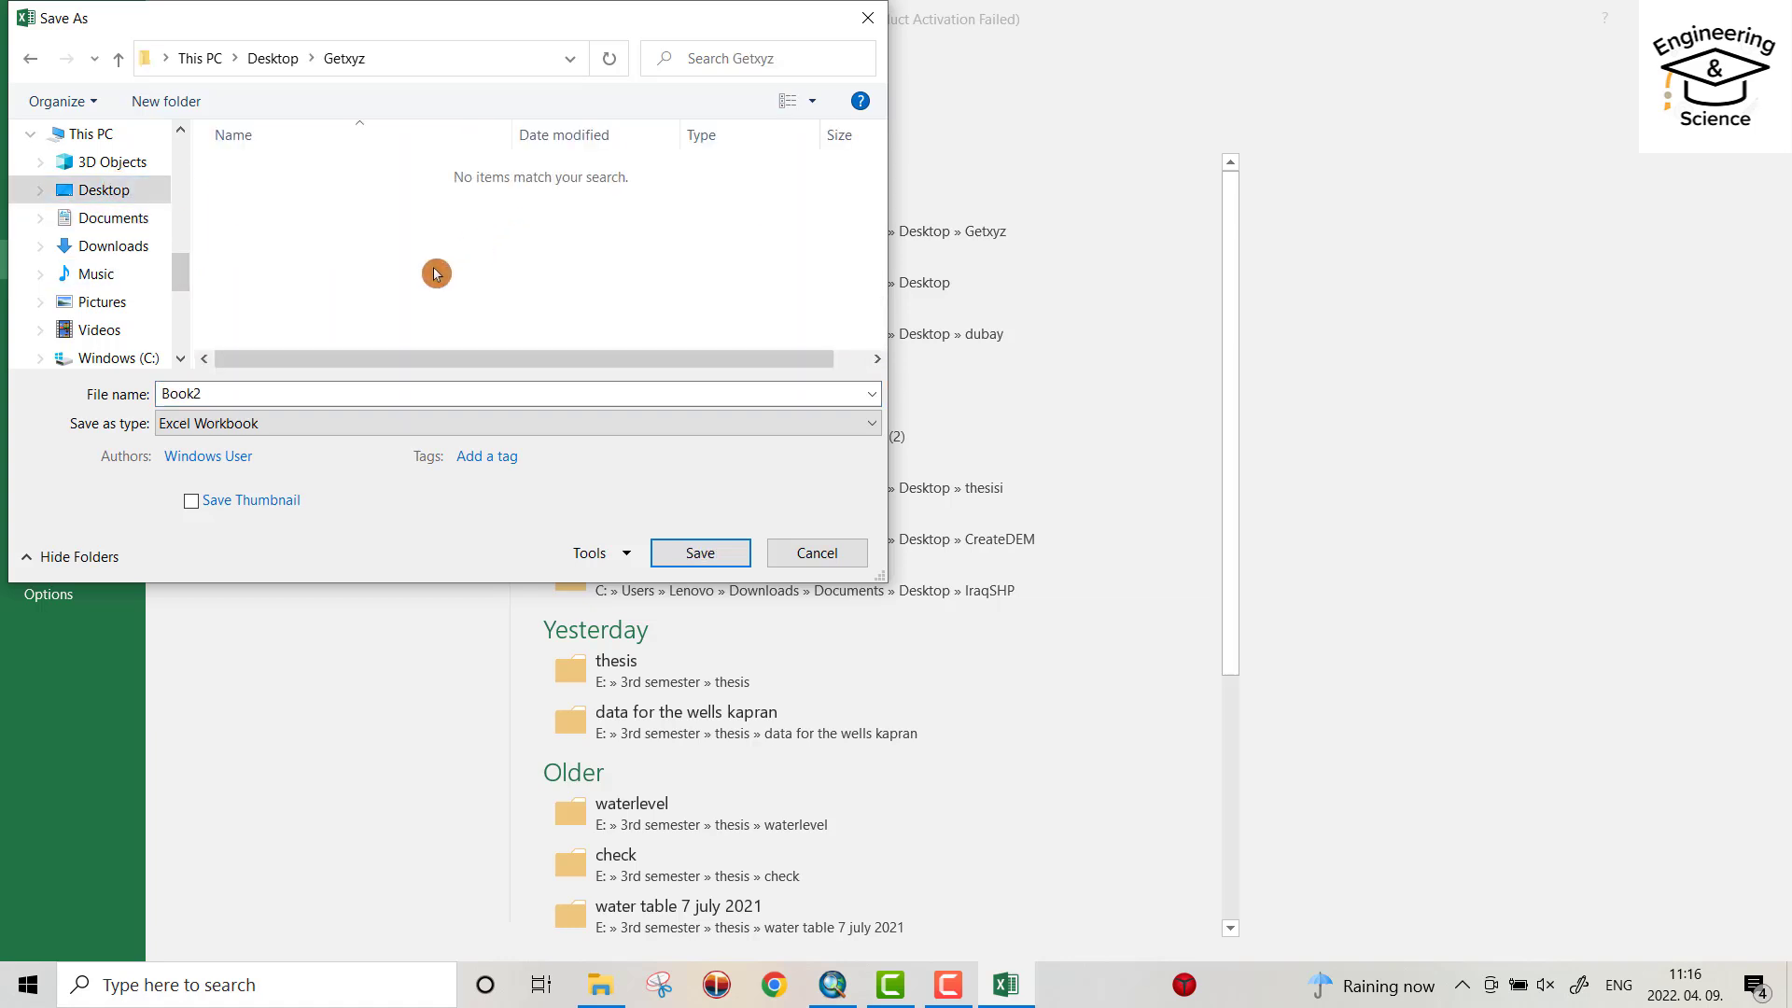
click(94, 394)
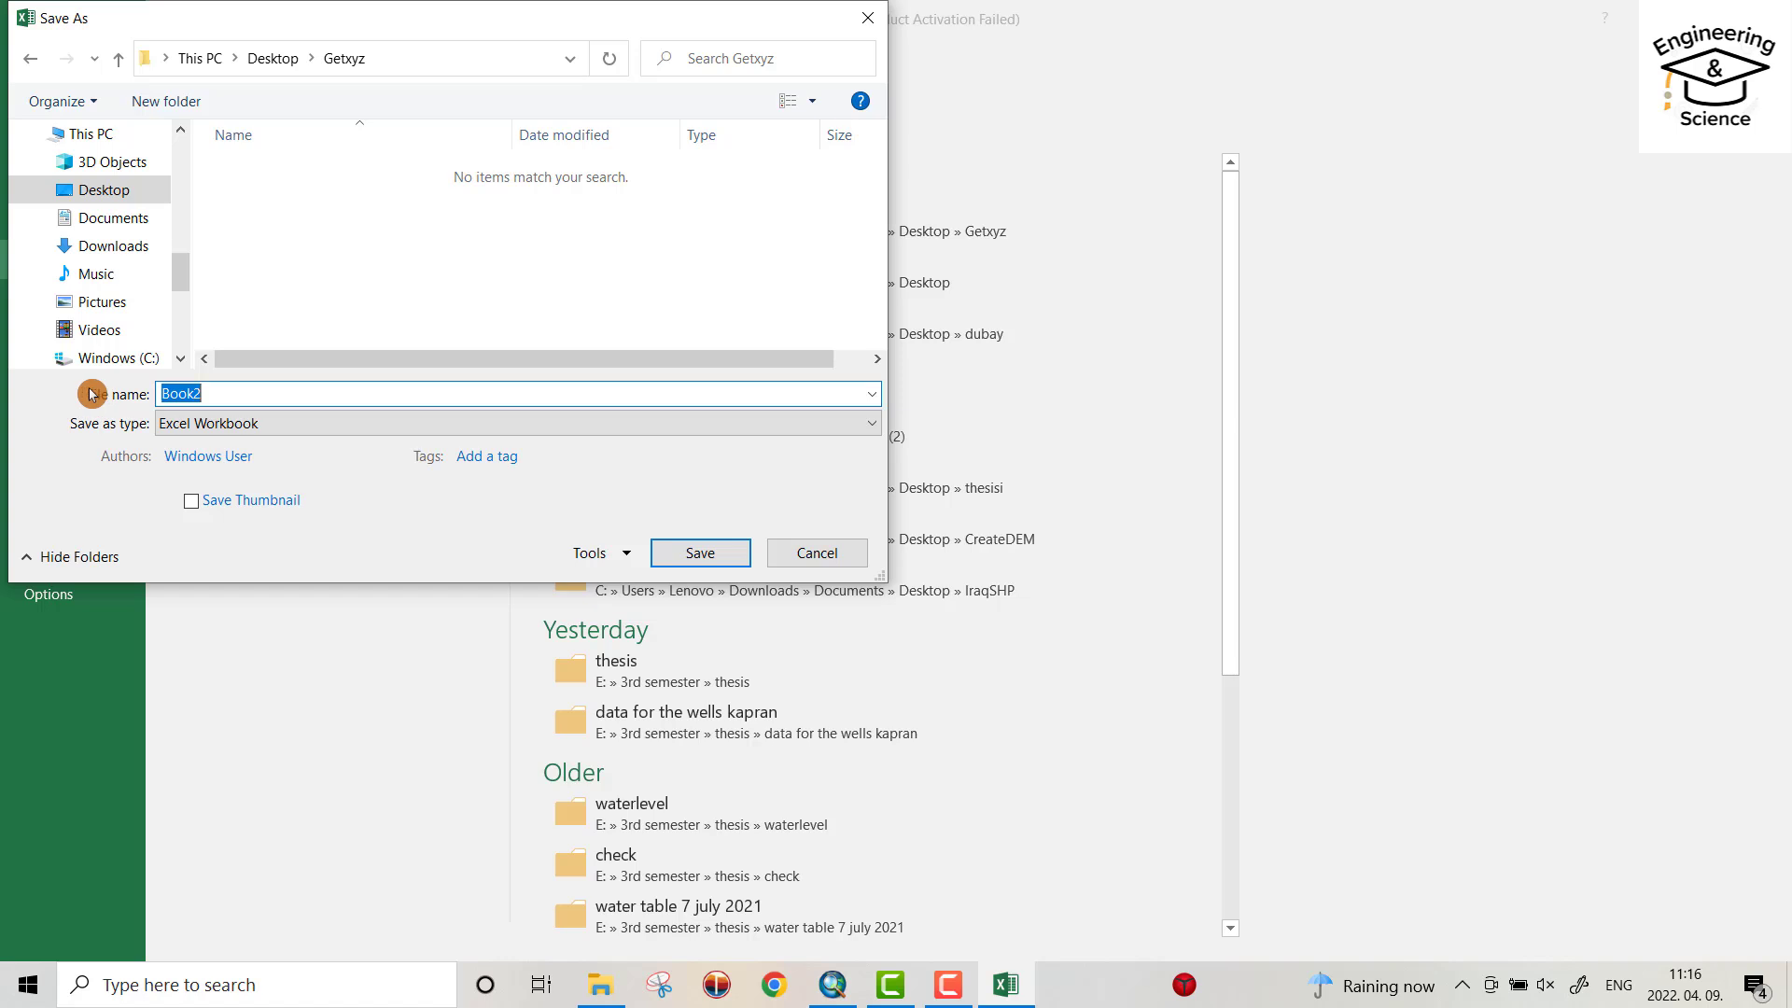
text(csvstudyarea)
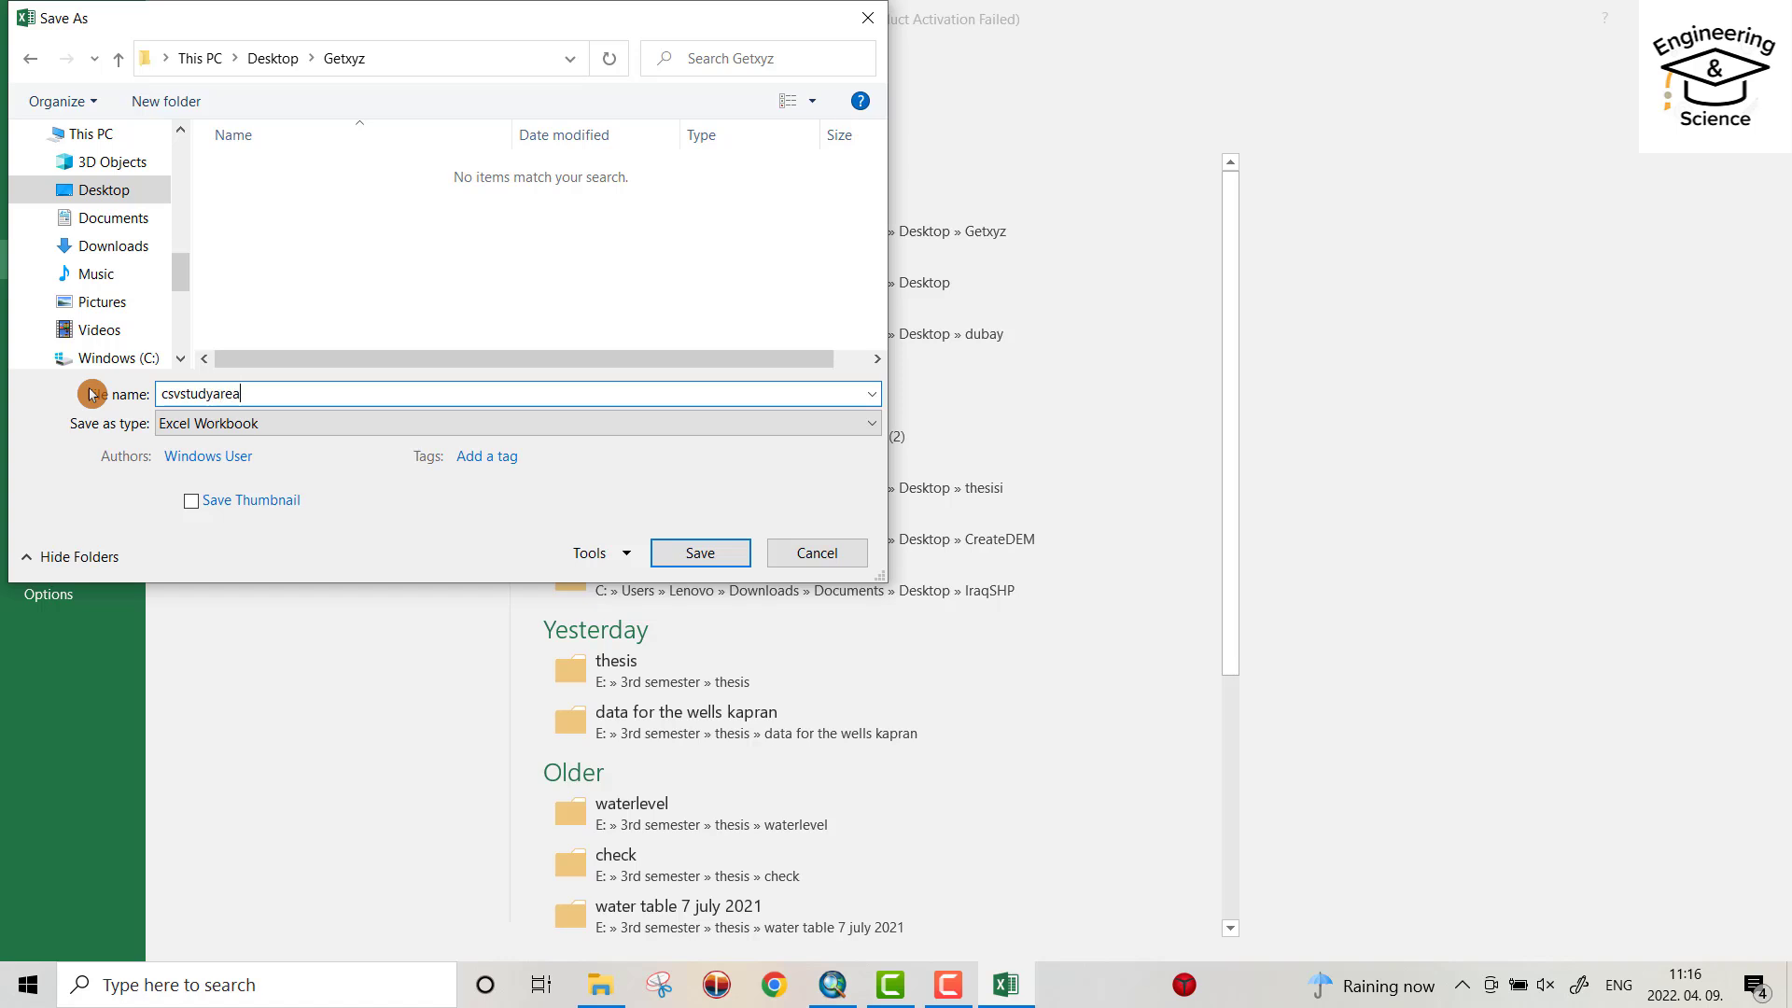
click(298, 423)
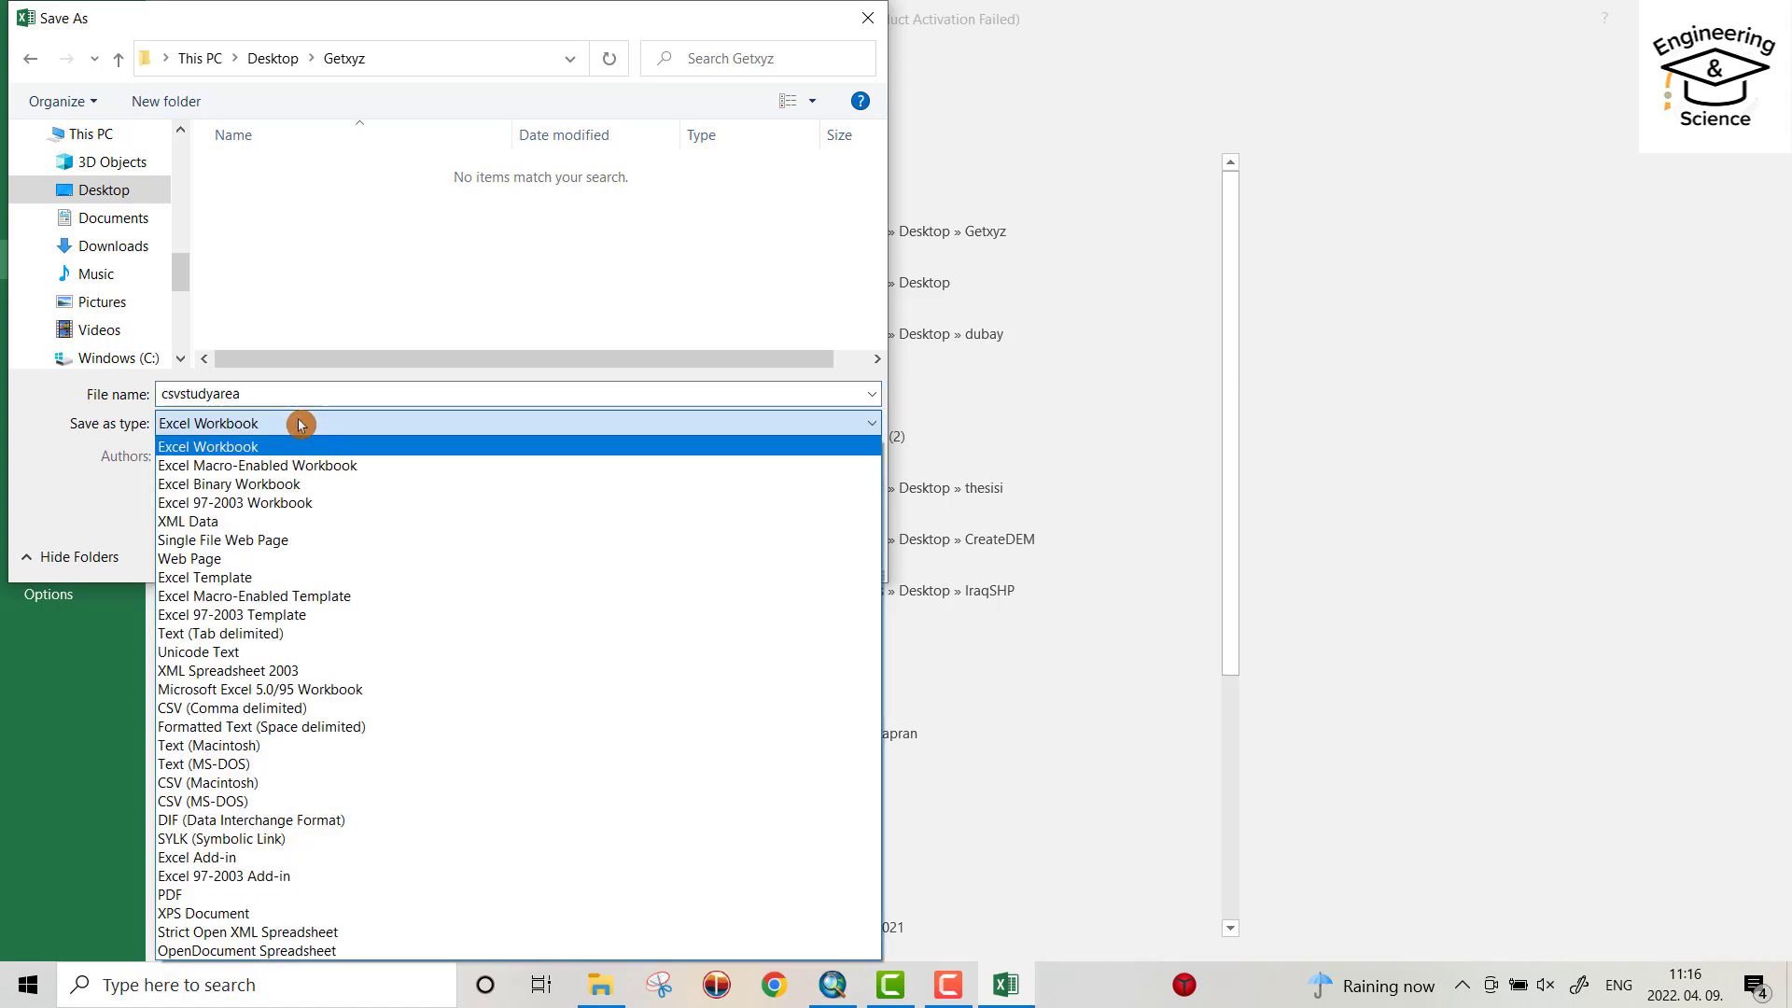
click(232, 805)
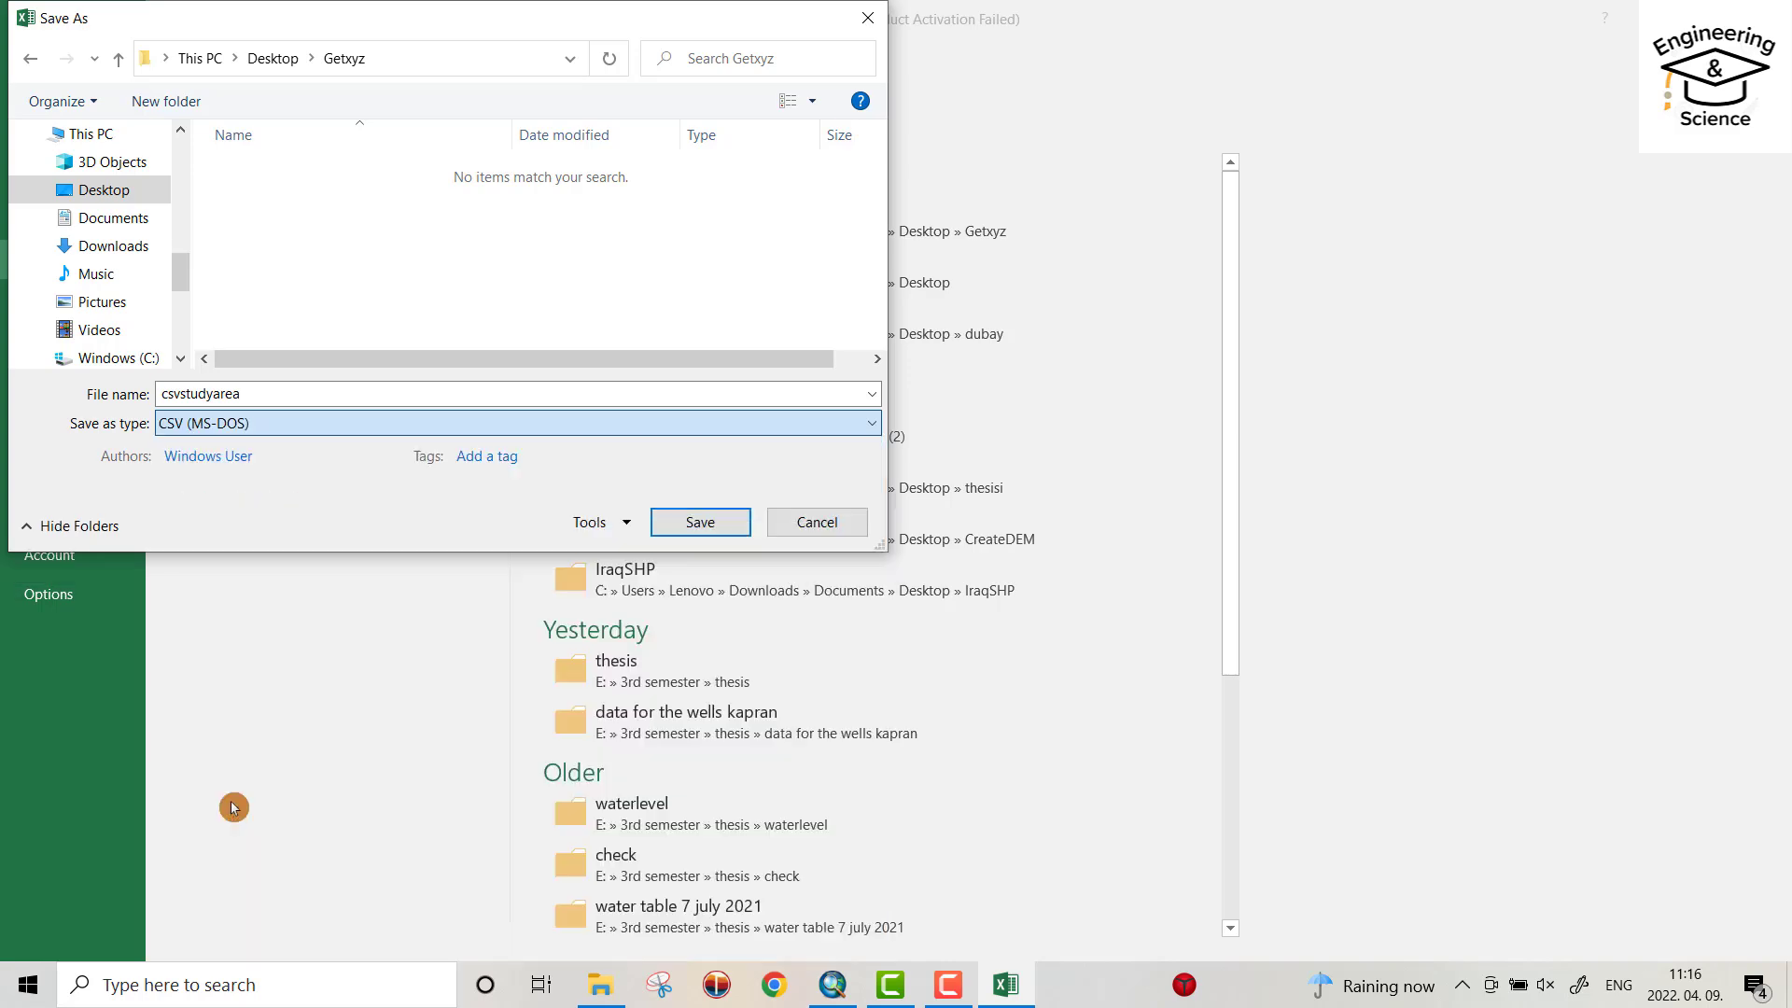
click(713, 519)
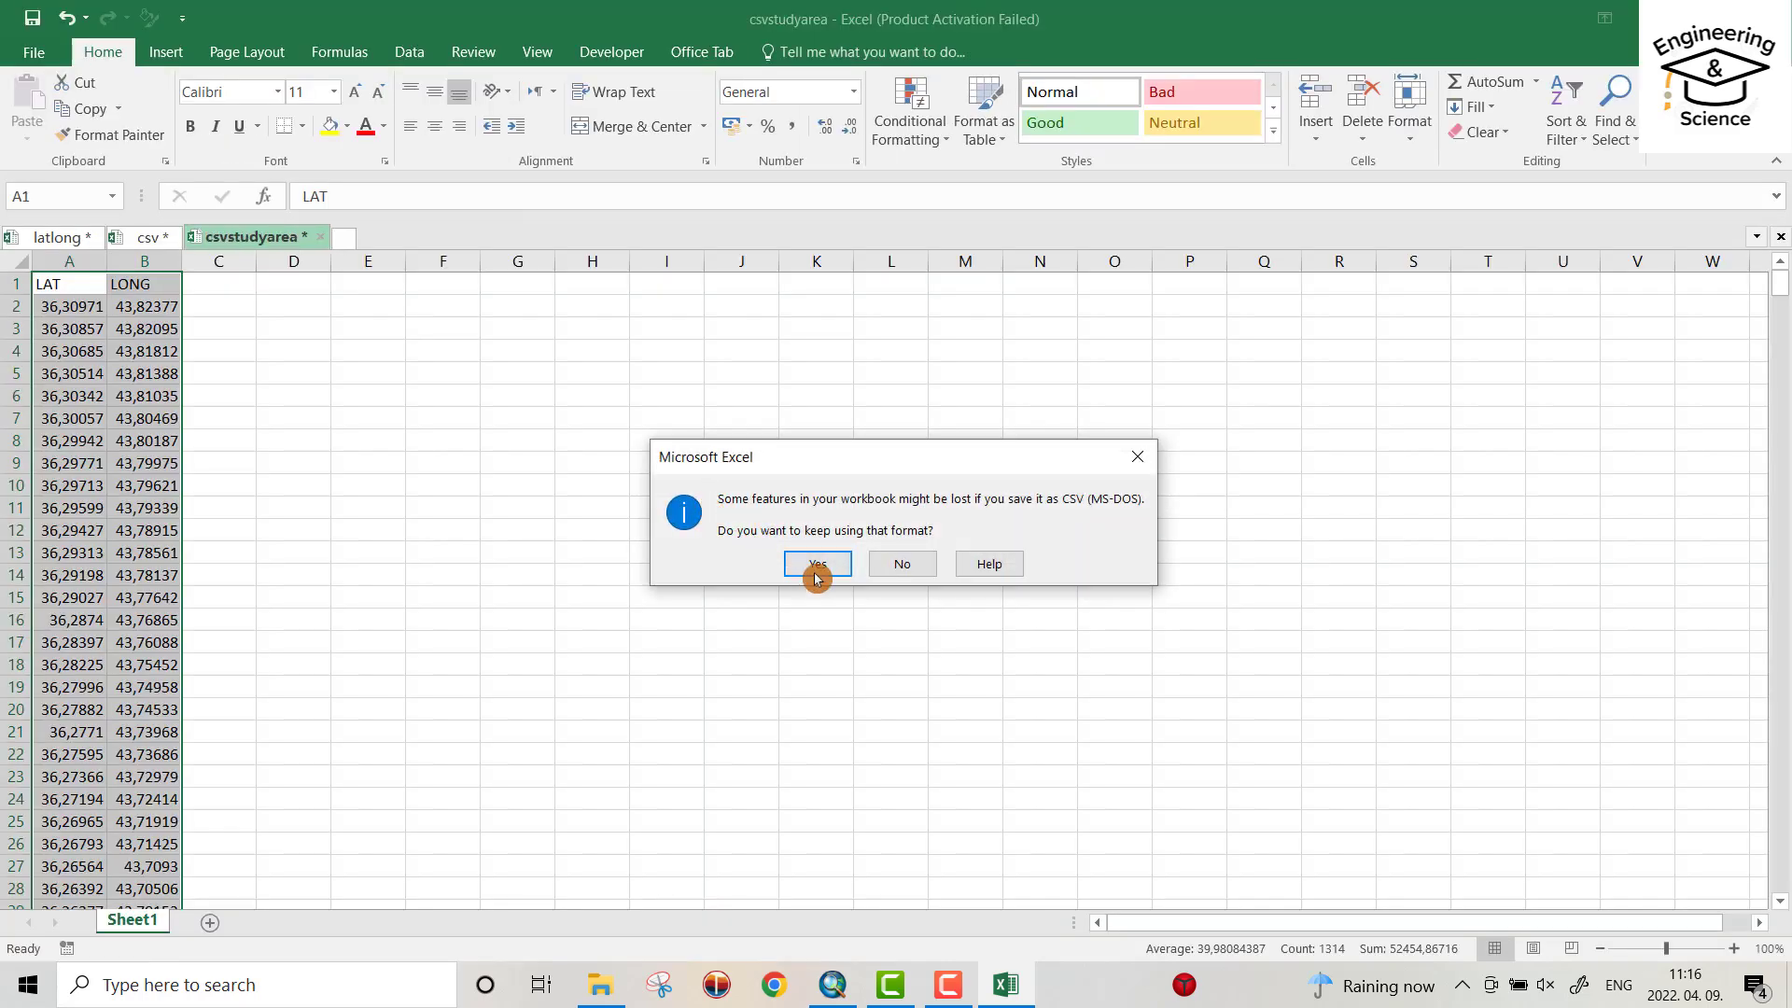
click(817, 562)
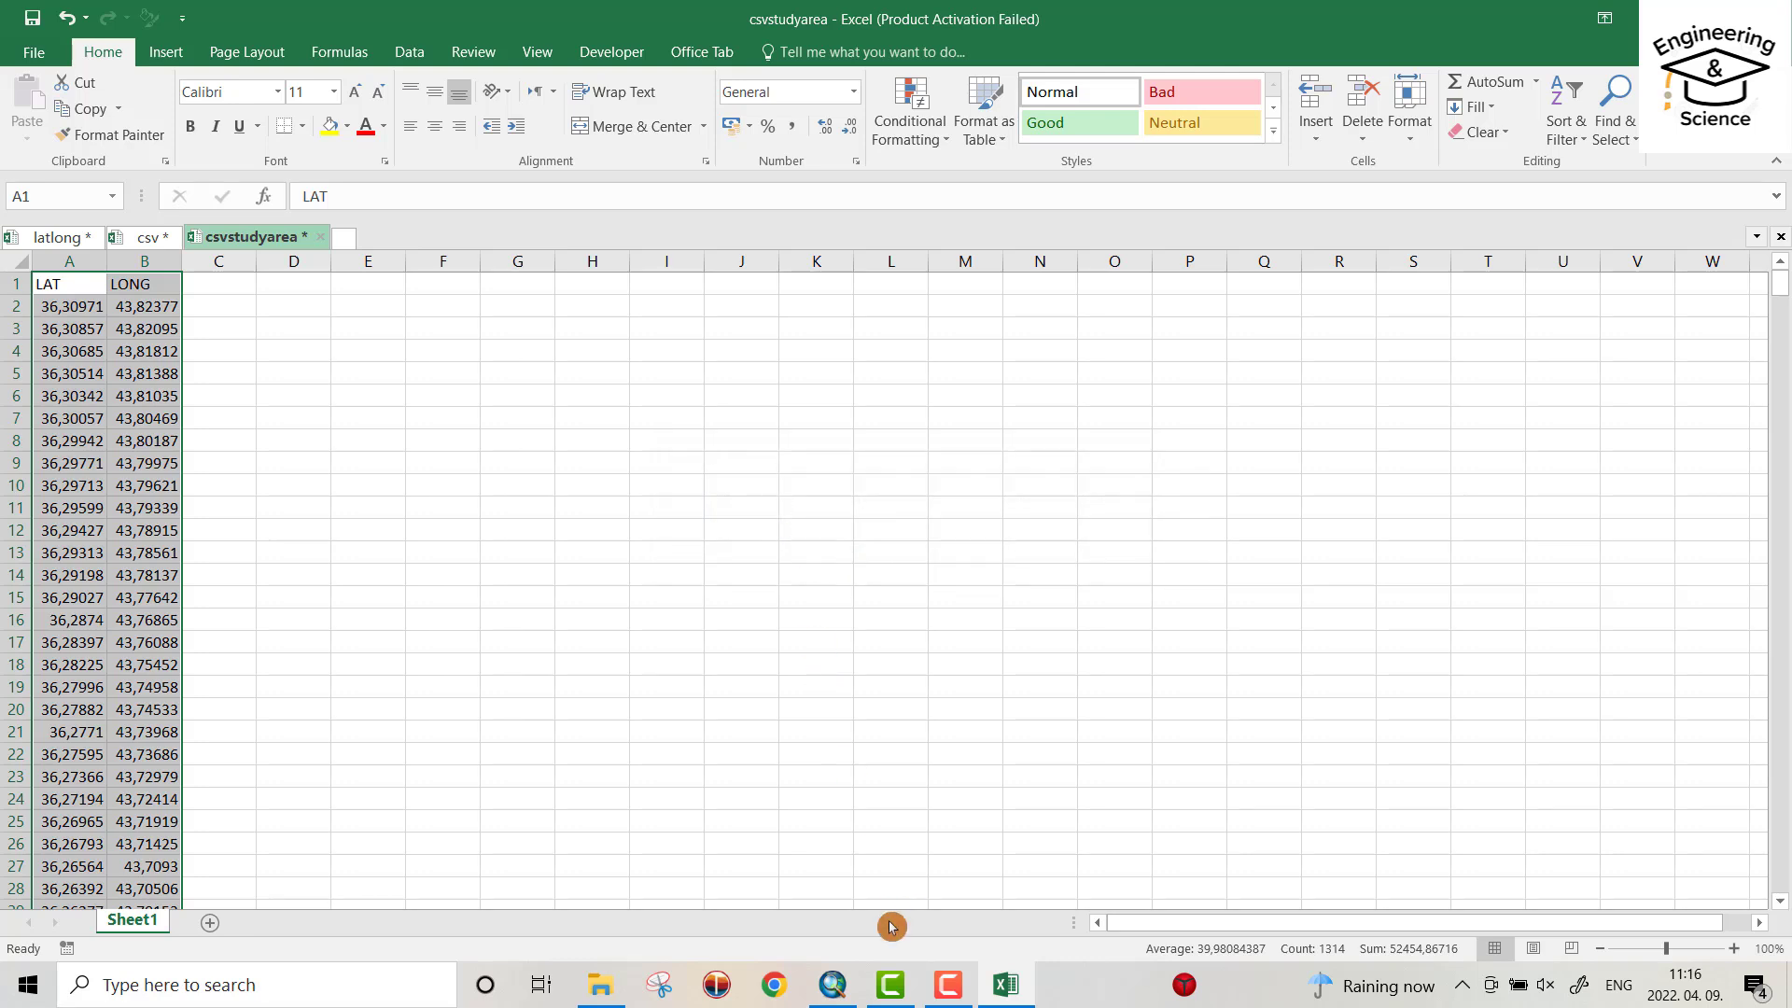
Switch to ArcMap, start adding XY data and choose csvstudyarea.csv from the Getxyz folder as the source table.
click(832, 985)
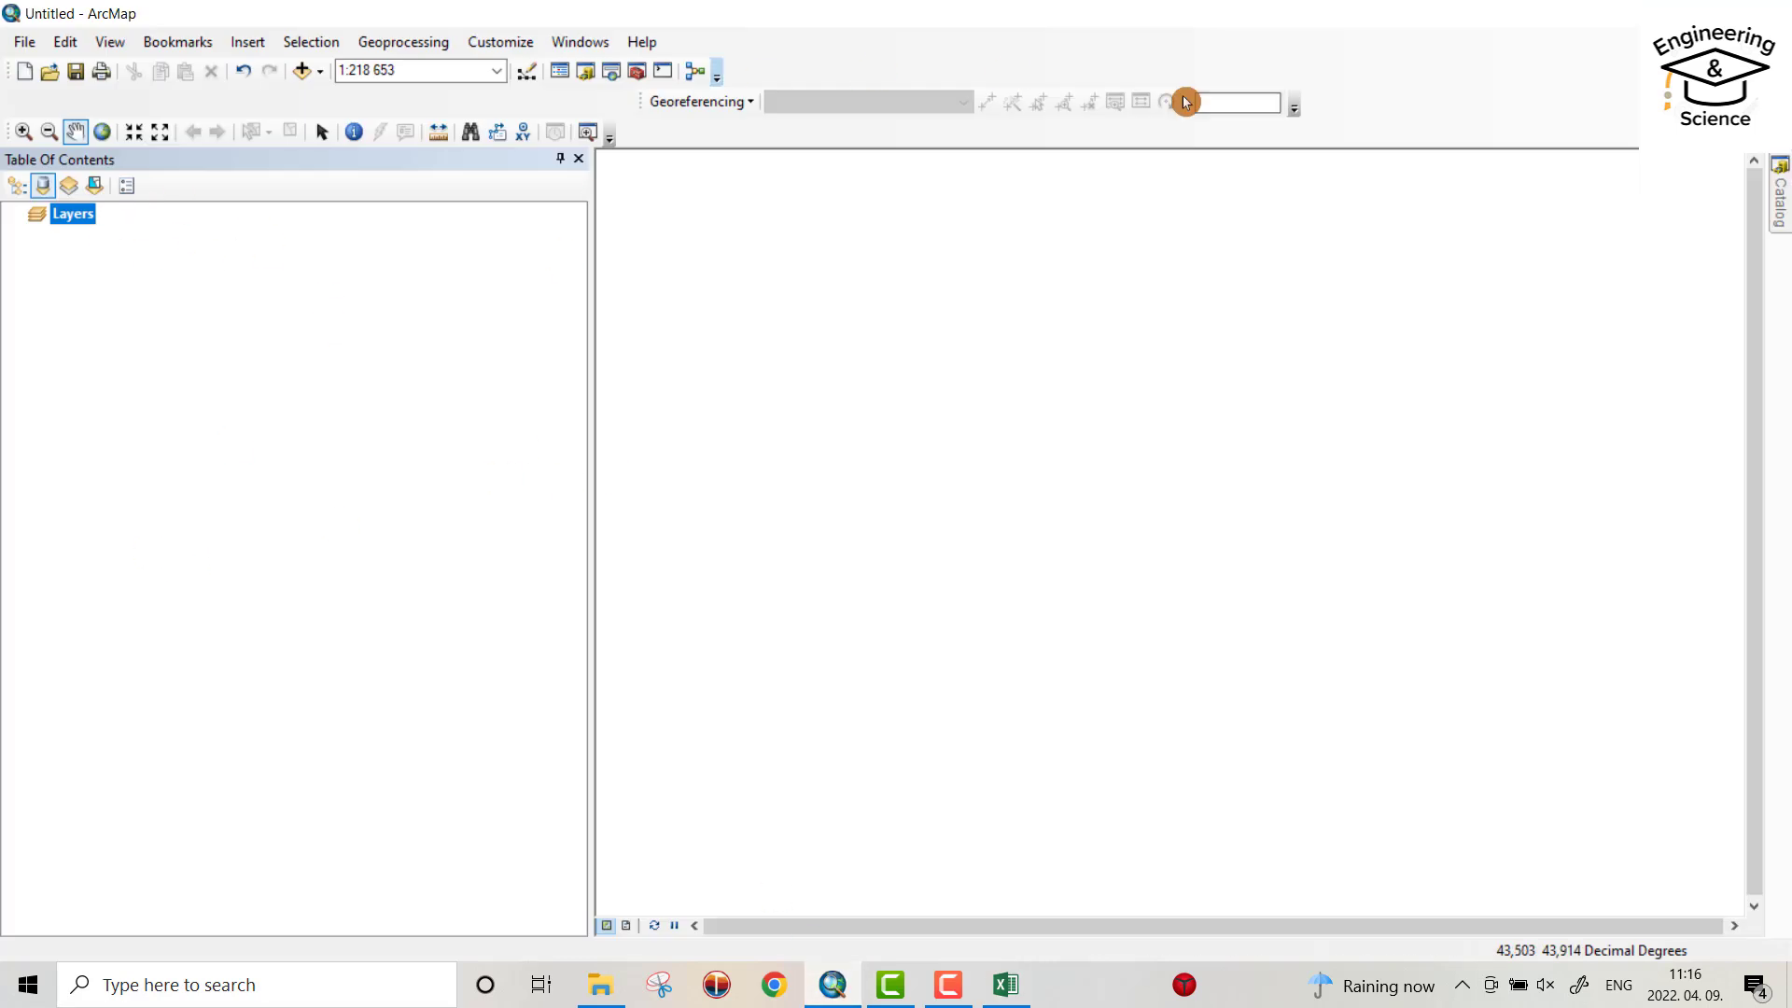
click(28, 41)
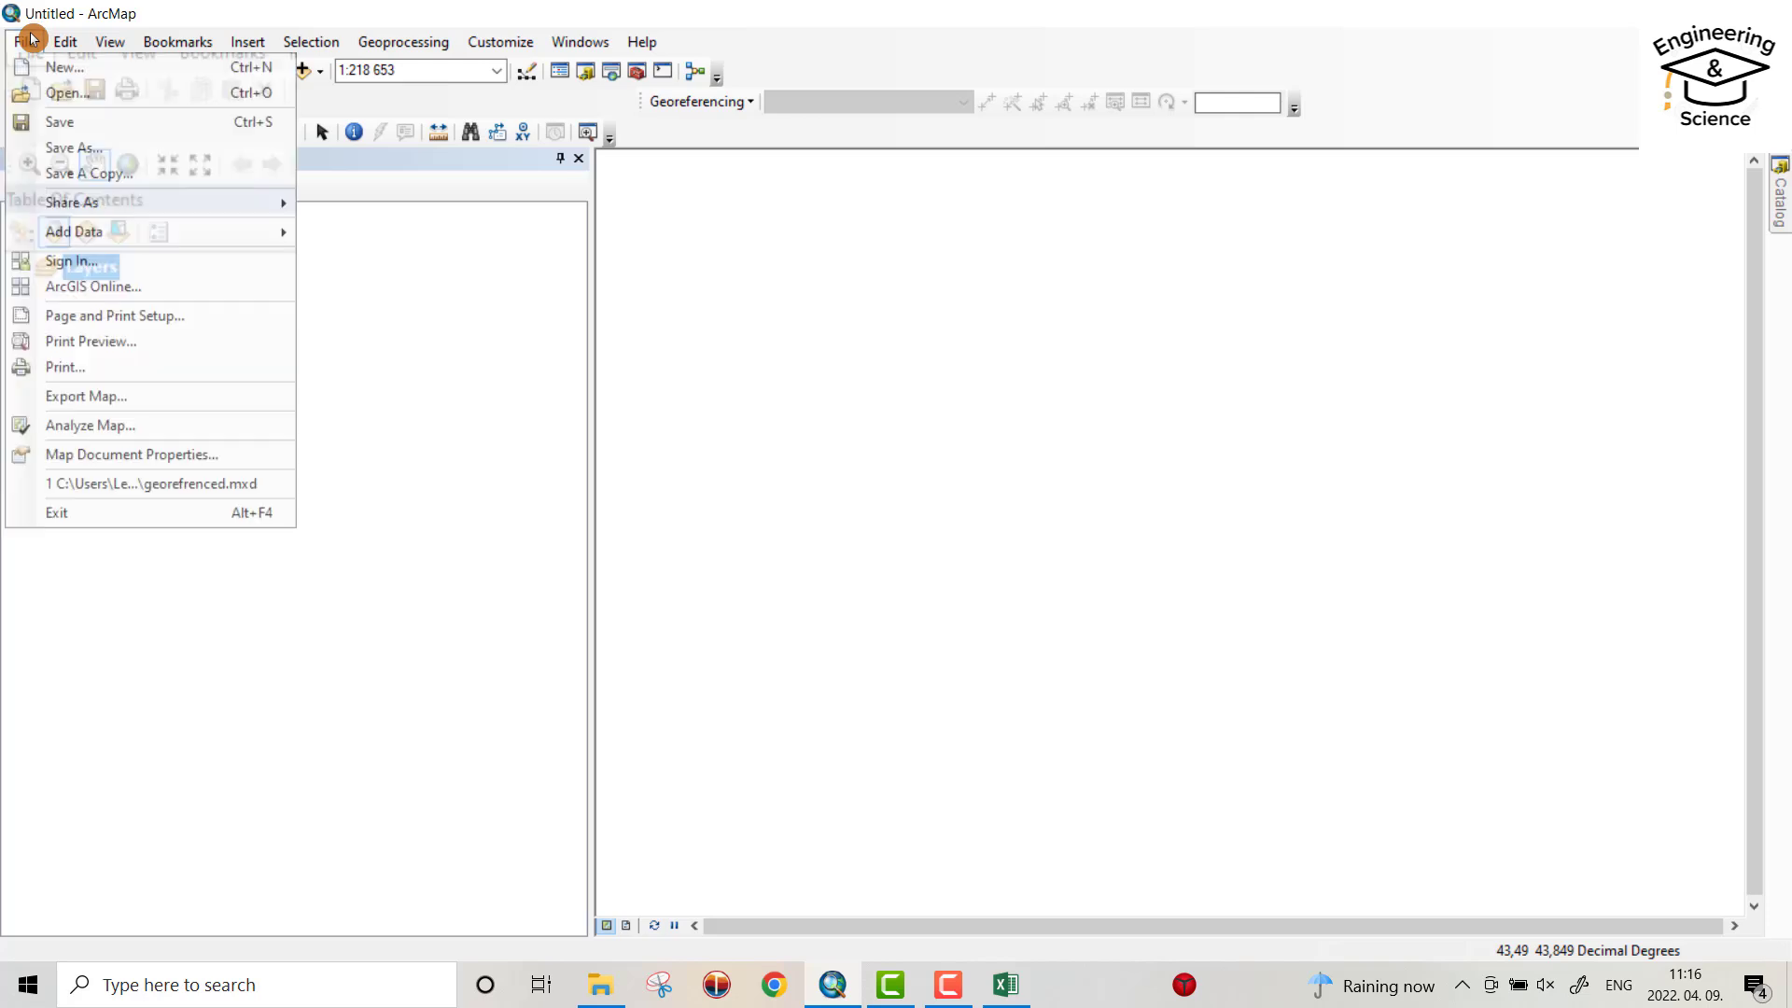
mouse_move(73, 231)
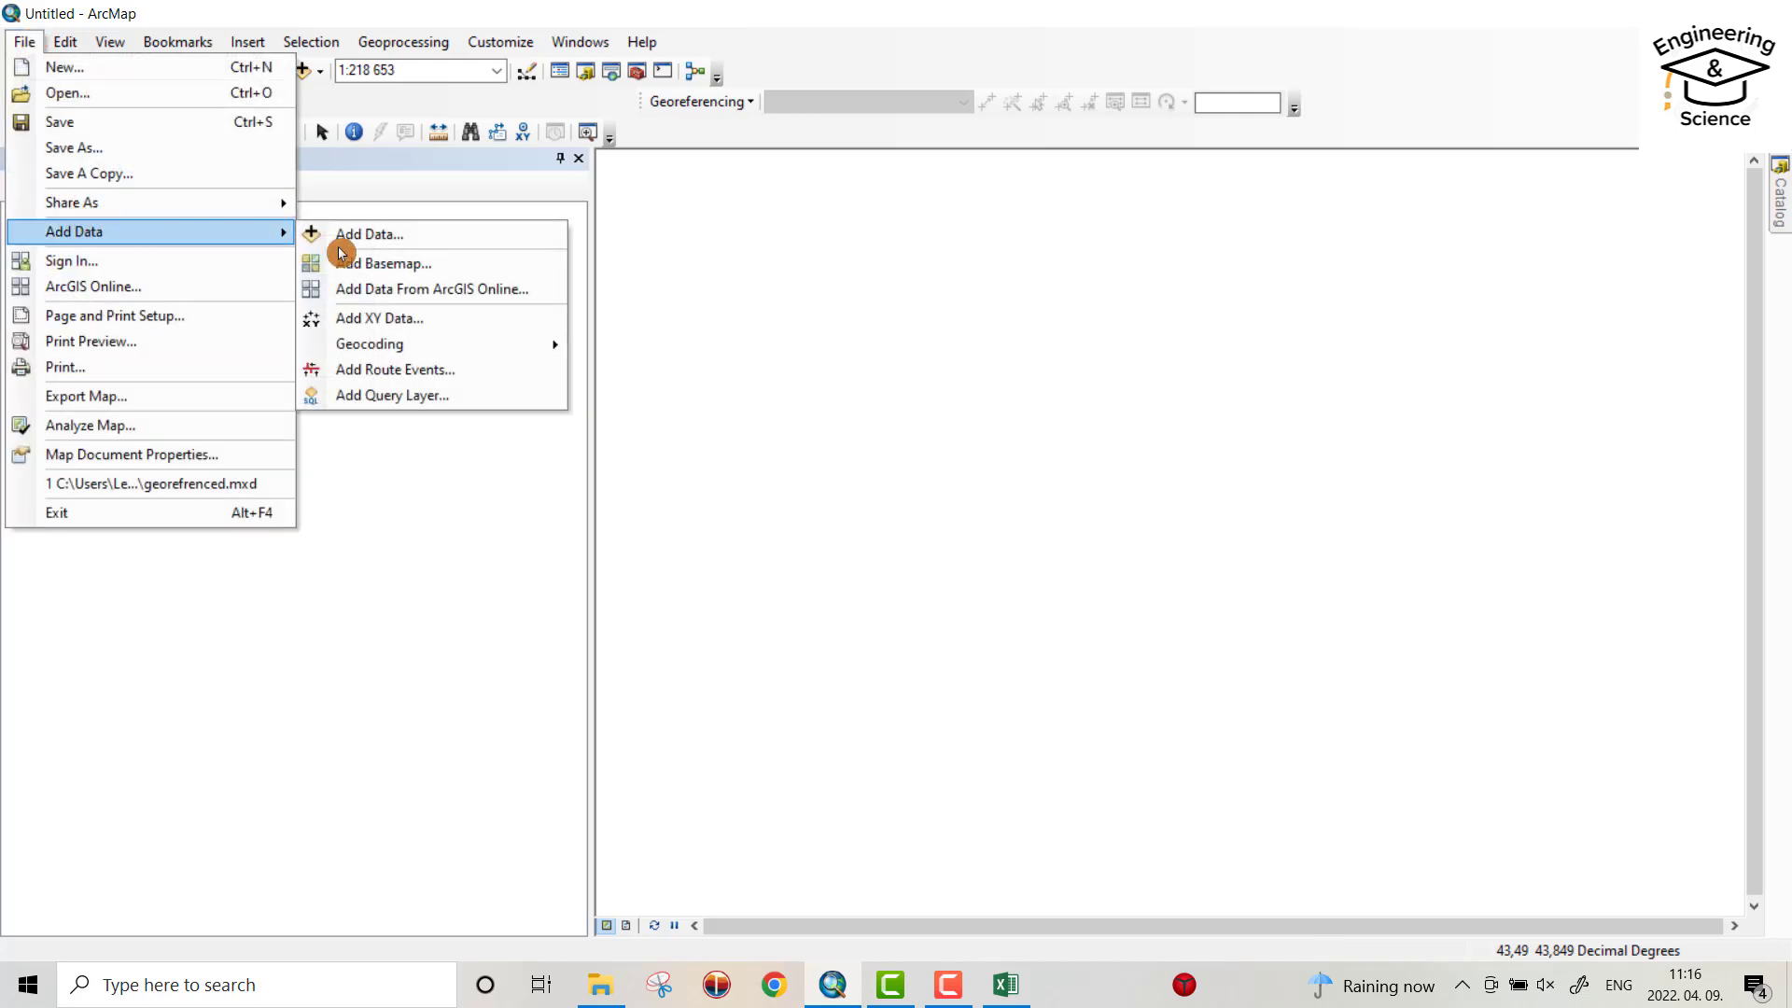
click(381, 318)
click(1070, 279)
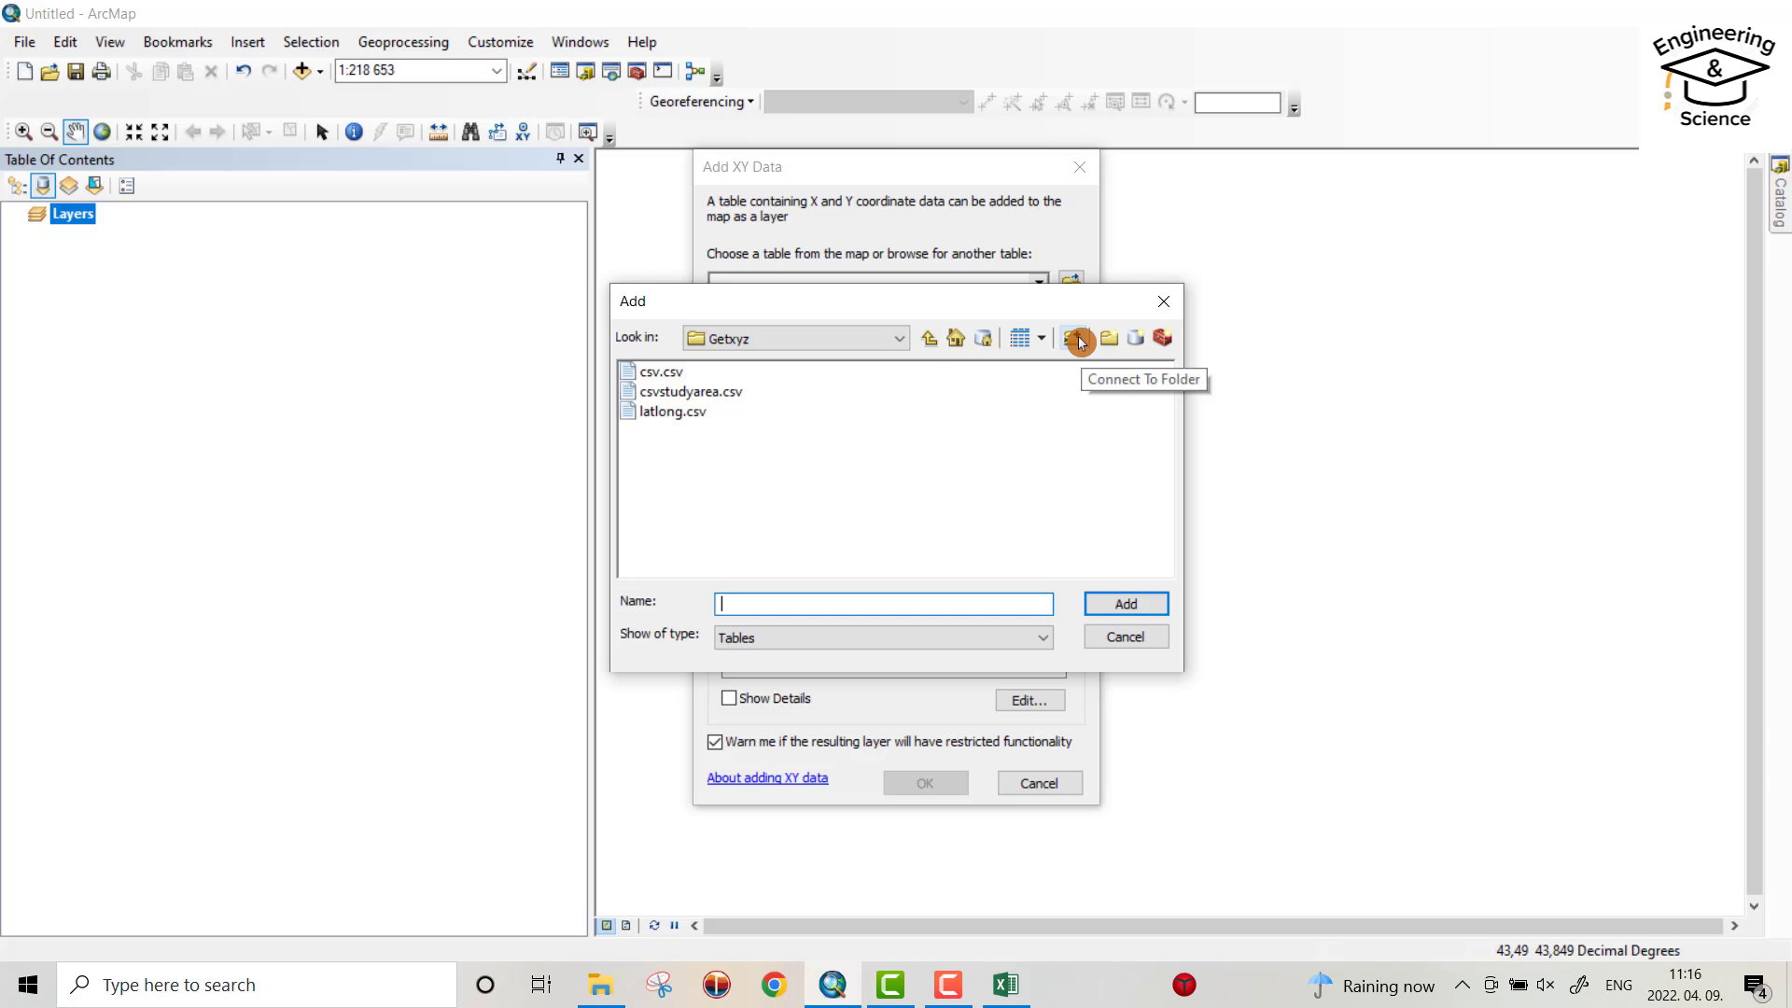
click(711, 393)
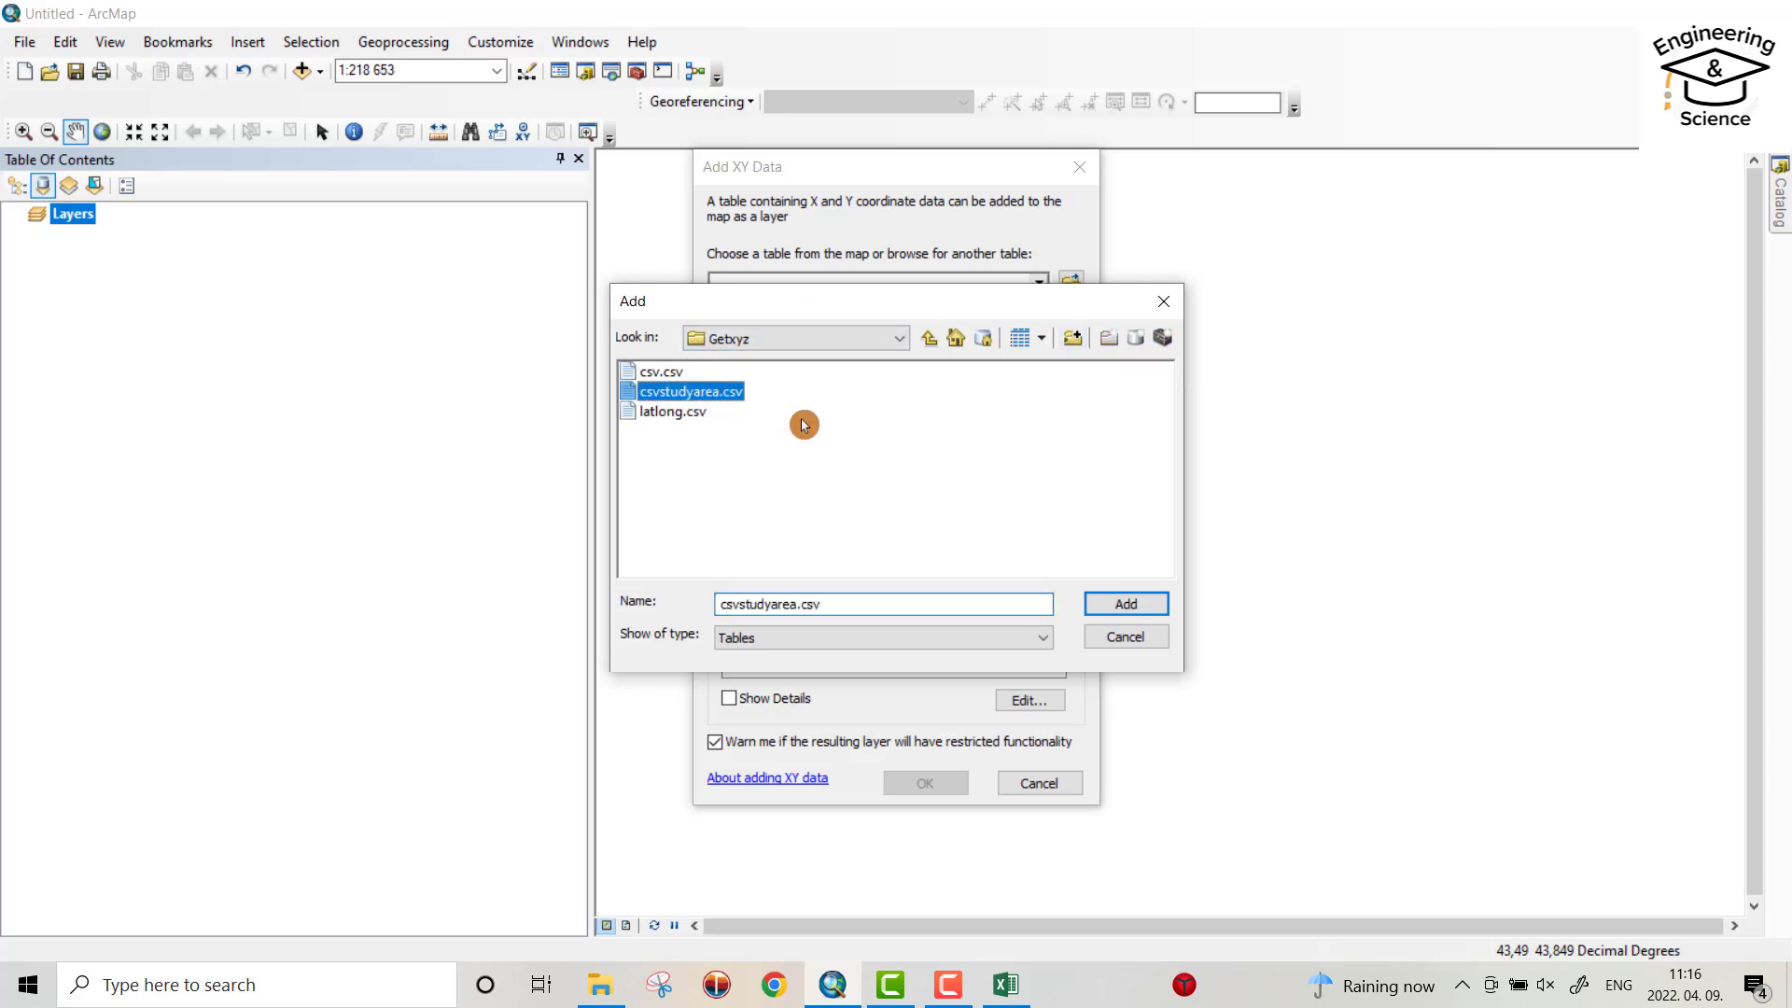
click(1137, 600)
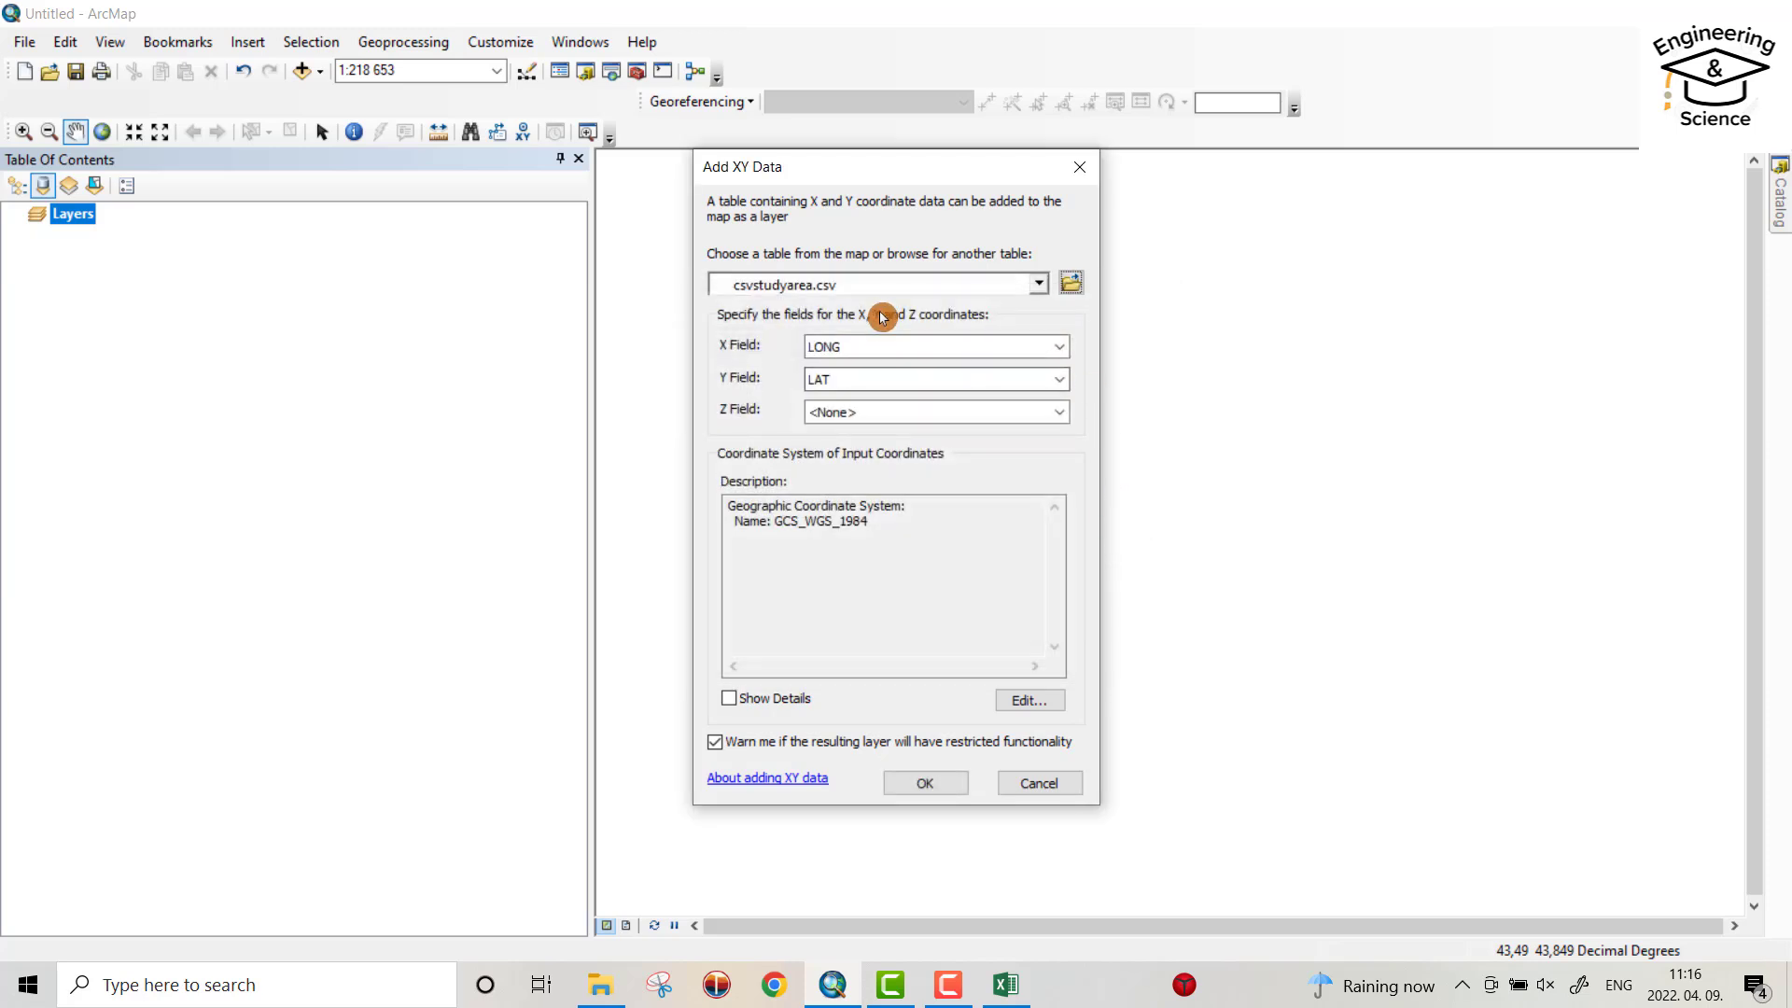
Set the input coordinate system to the geographic WGS 1984 and add the XY points to the map.
click(1031, 699)
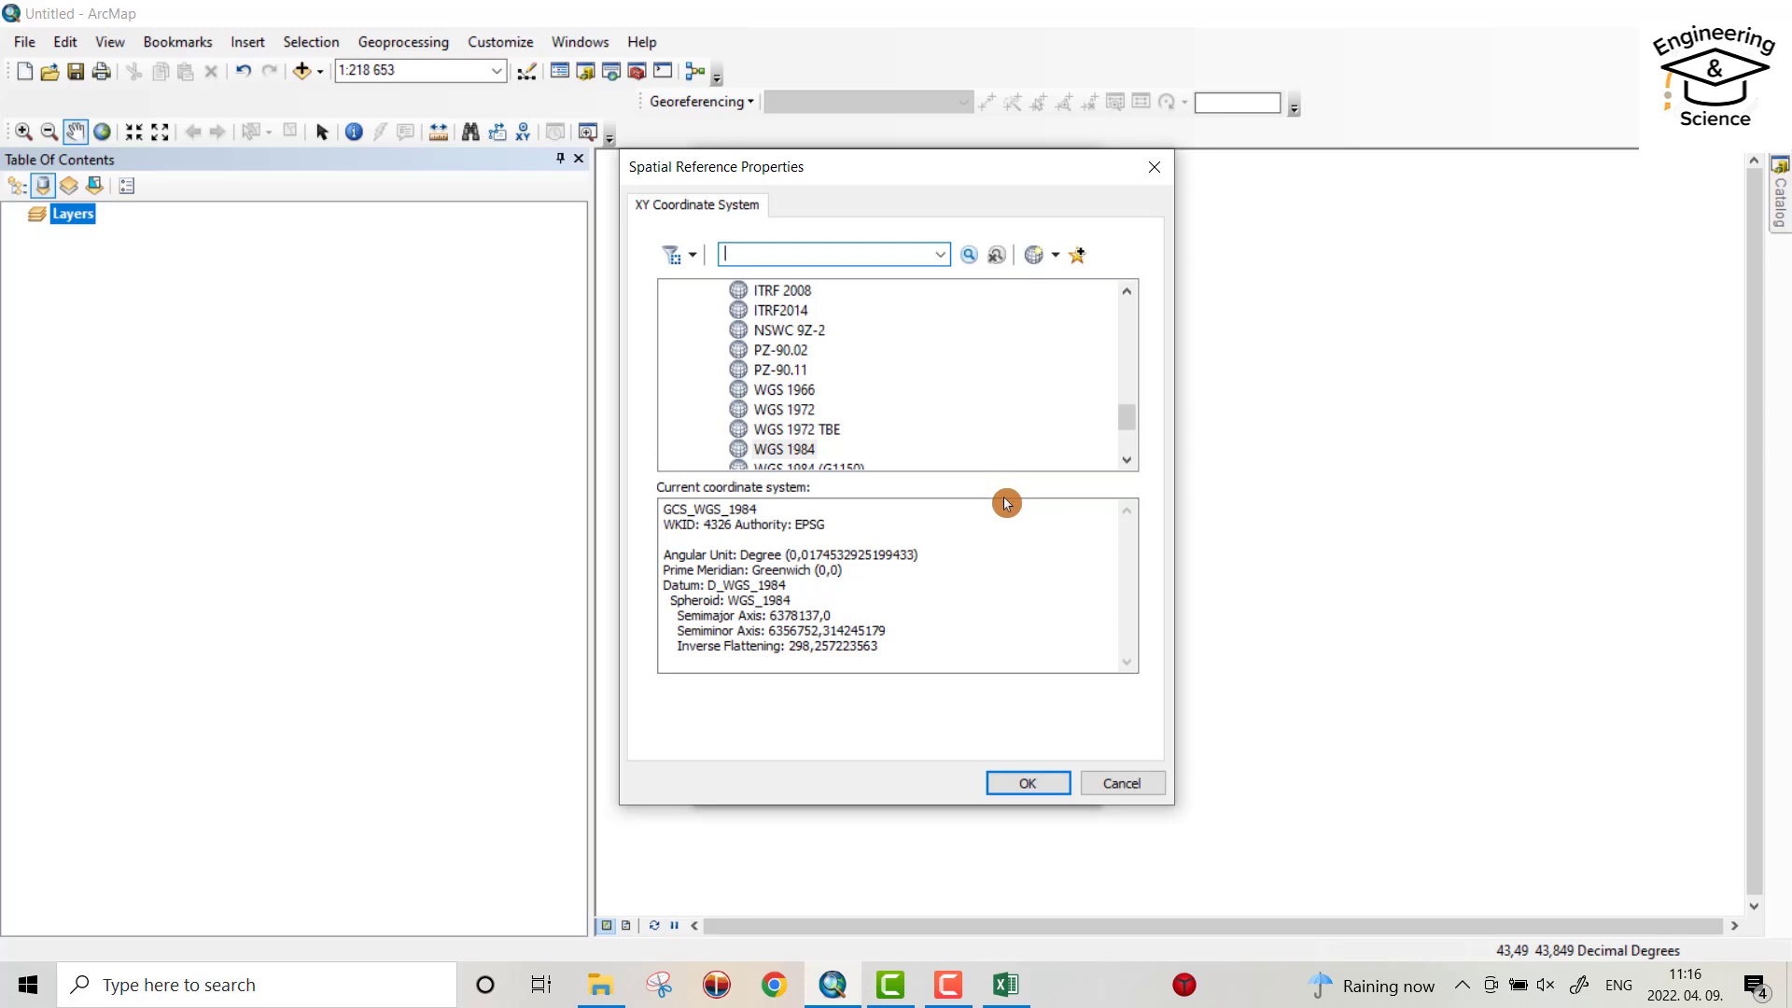
click(672, 310)
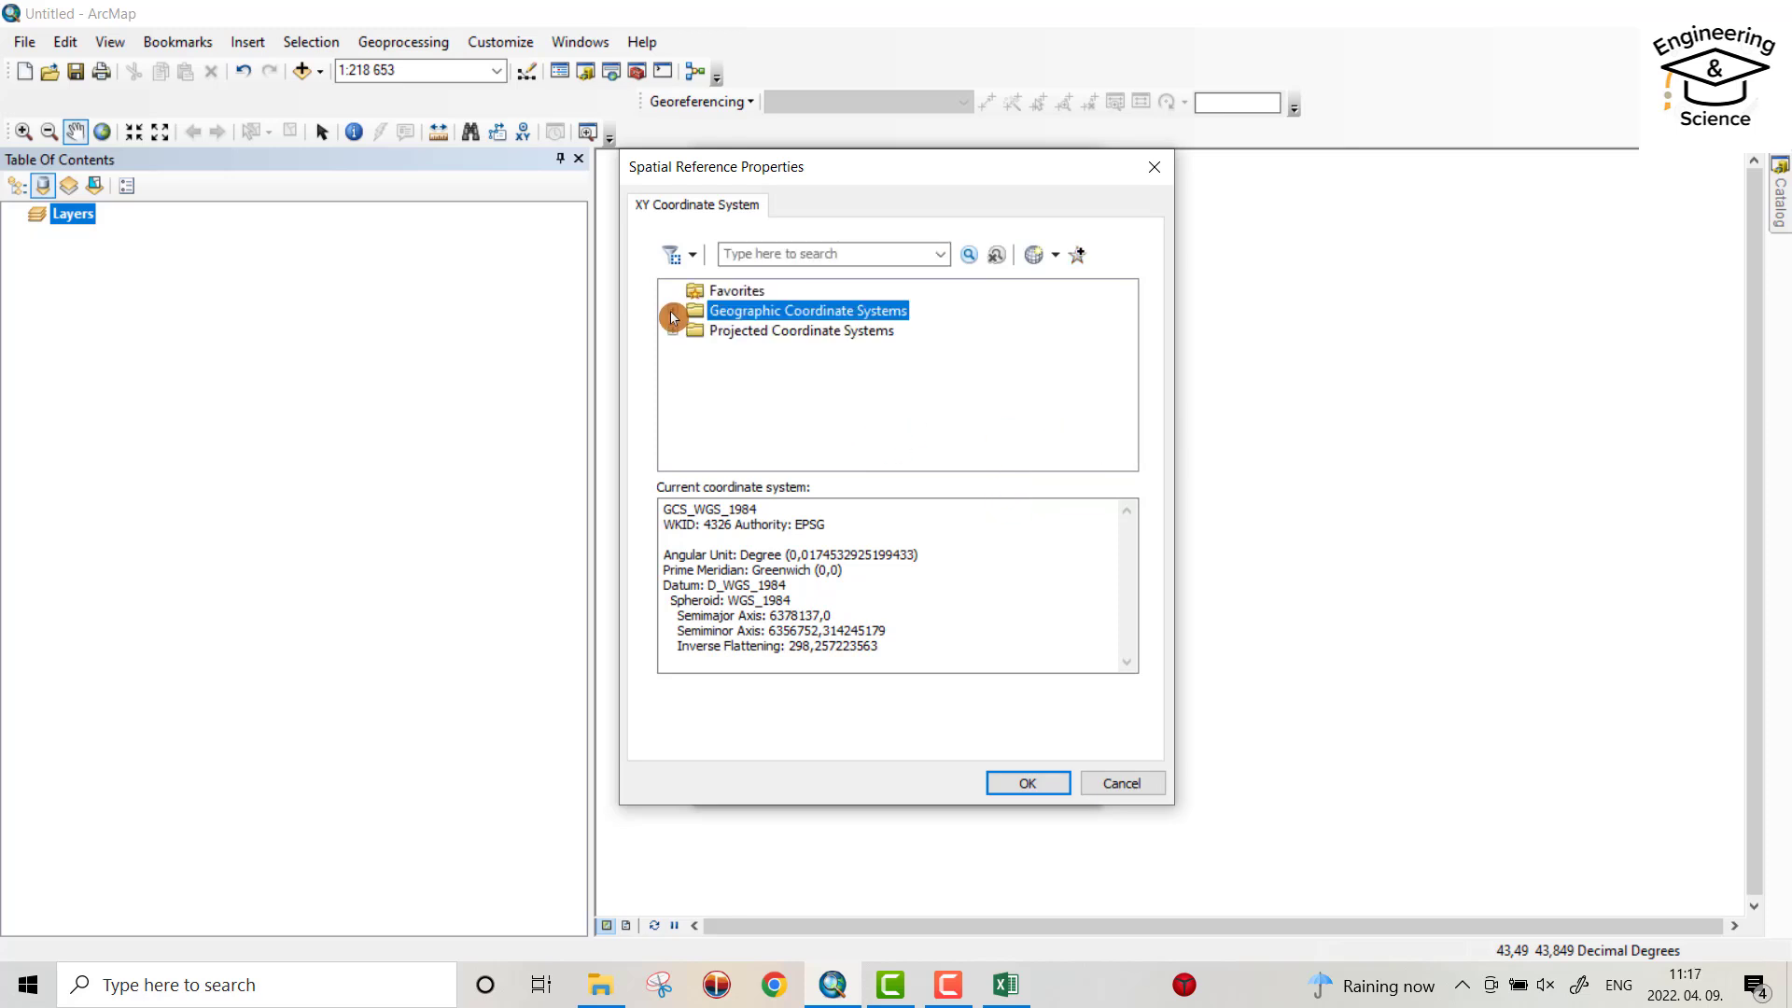
click(672, 323)
scroll(1132, 315, down, 4)
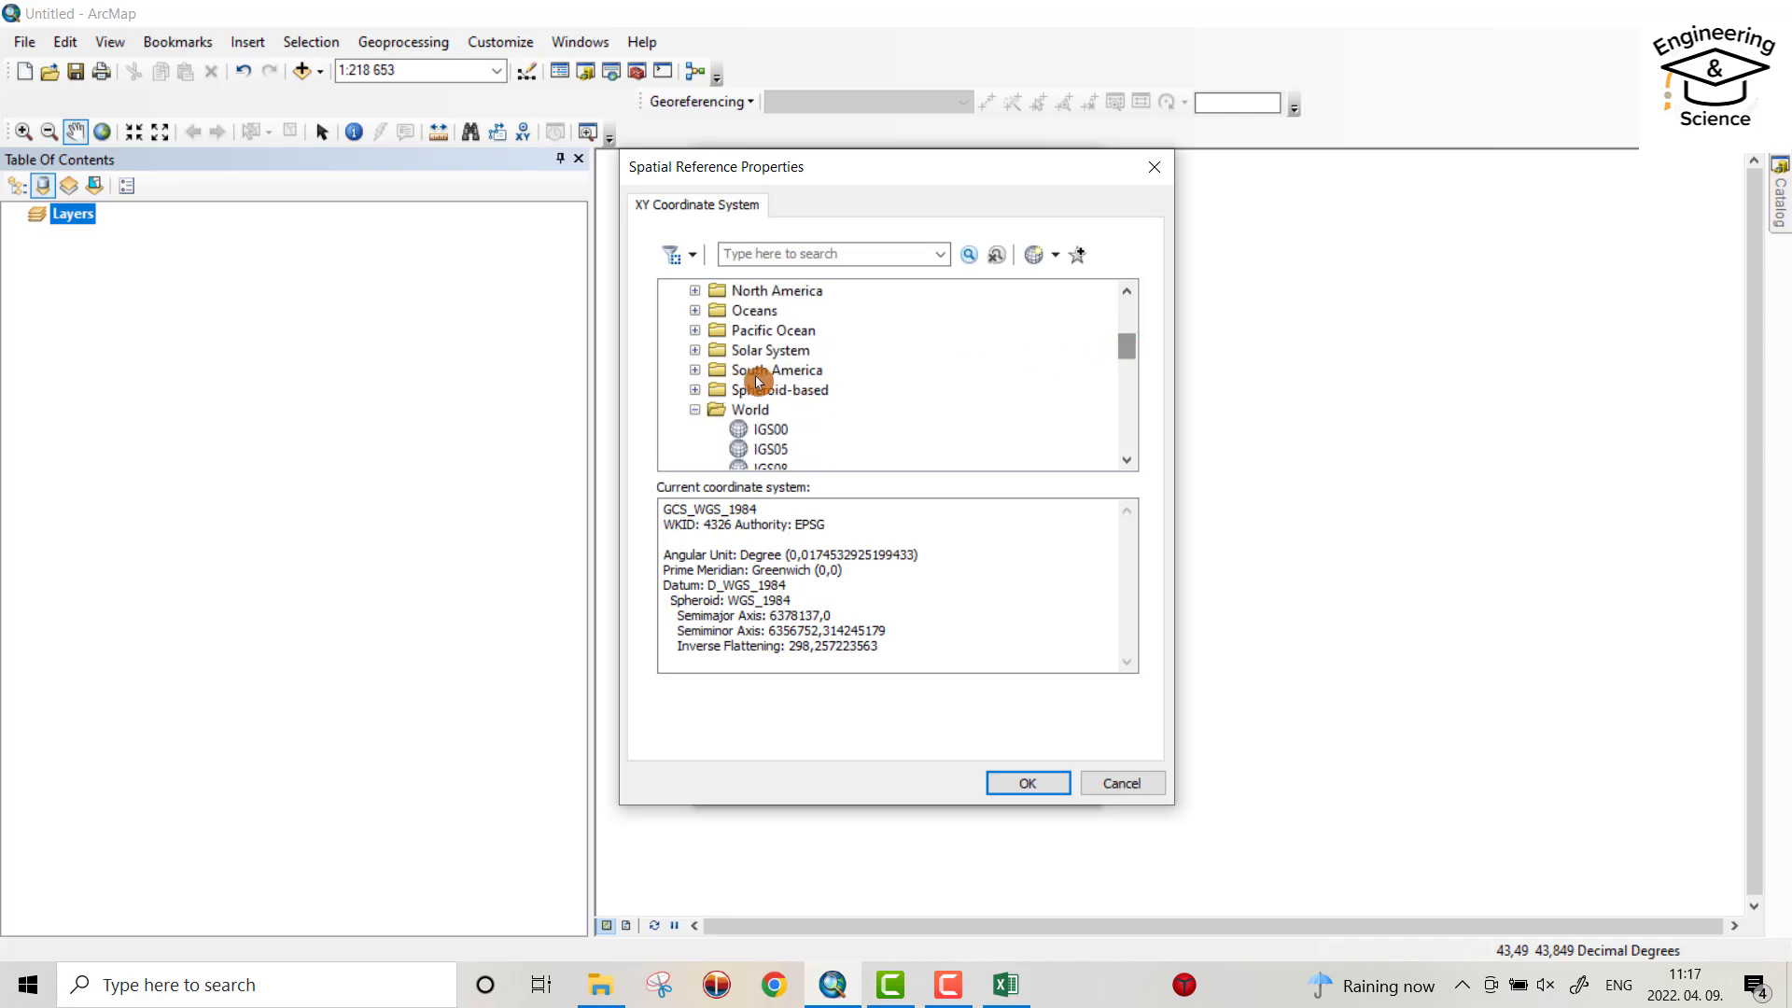
scroll(1134, 367, down, 2)
drag(1134, 367, 1116, 434)
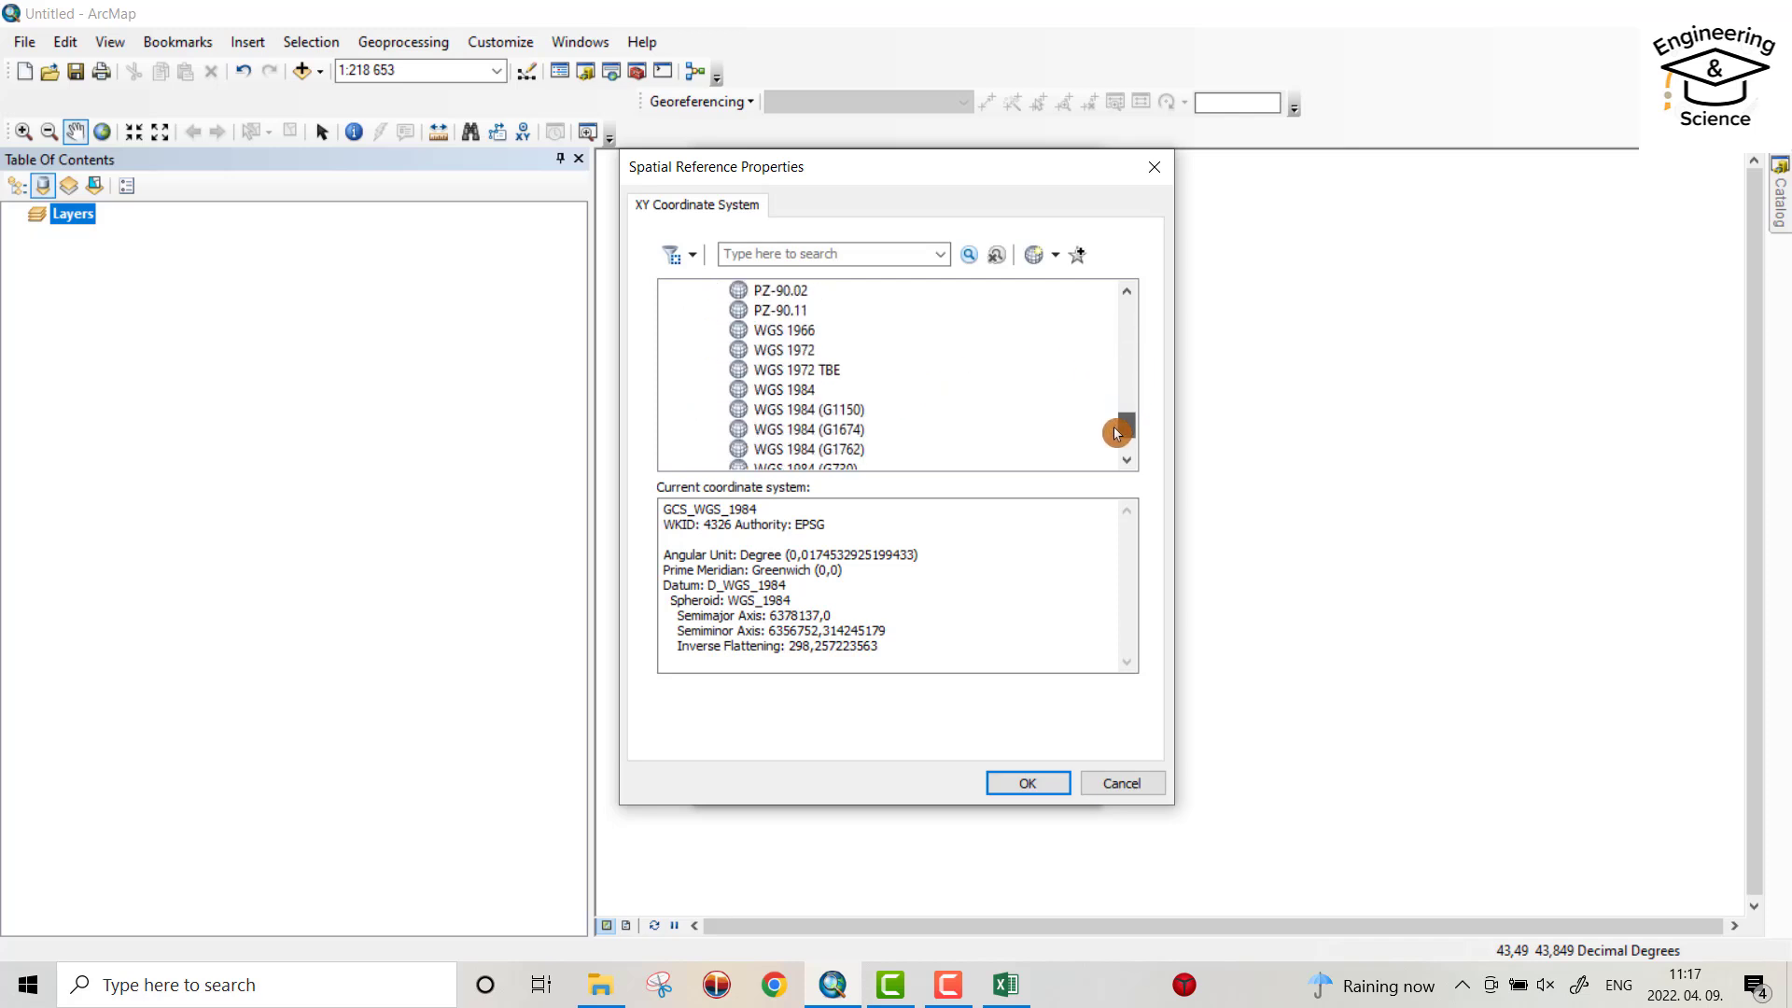
click(777, 389)
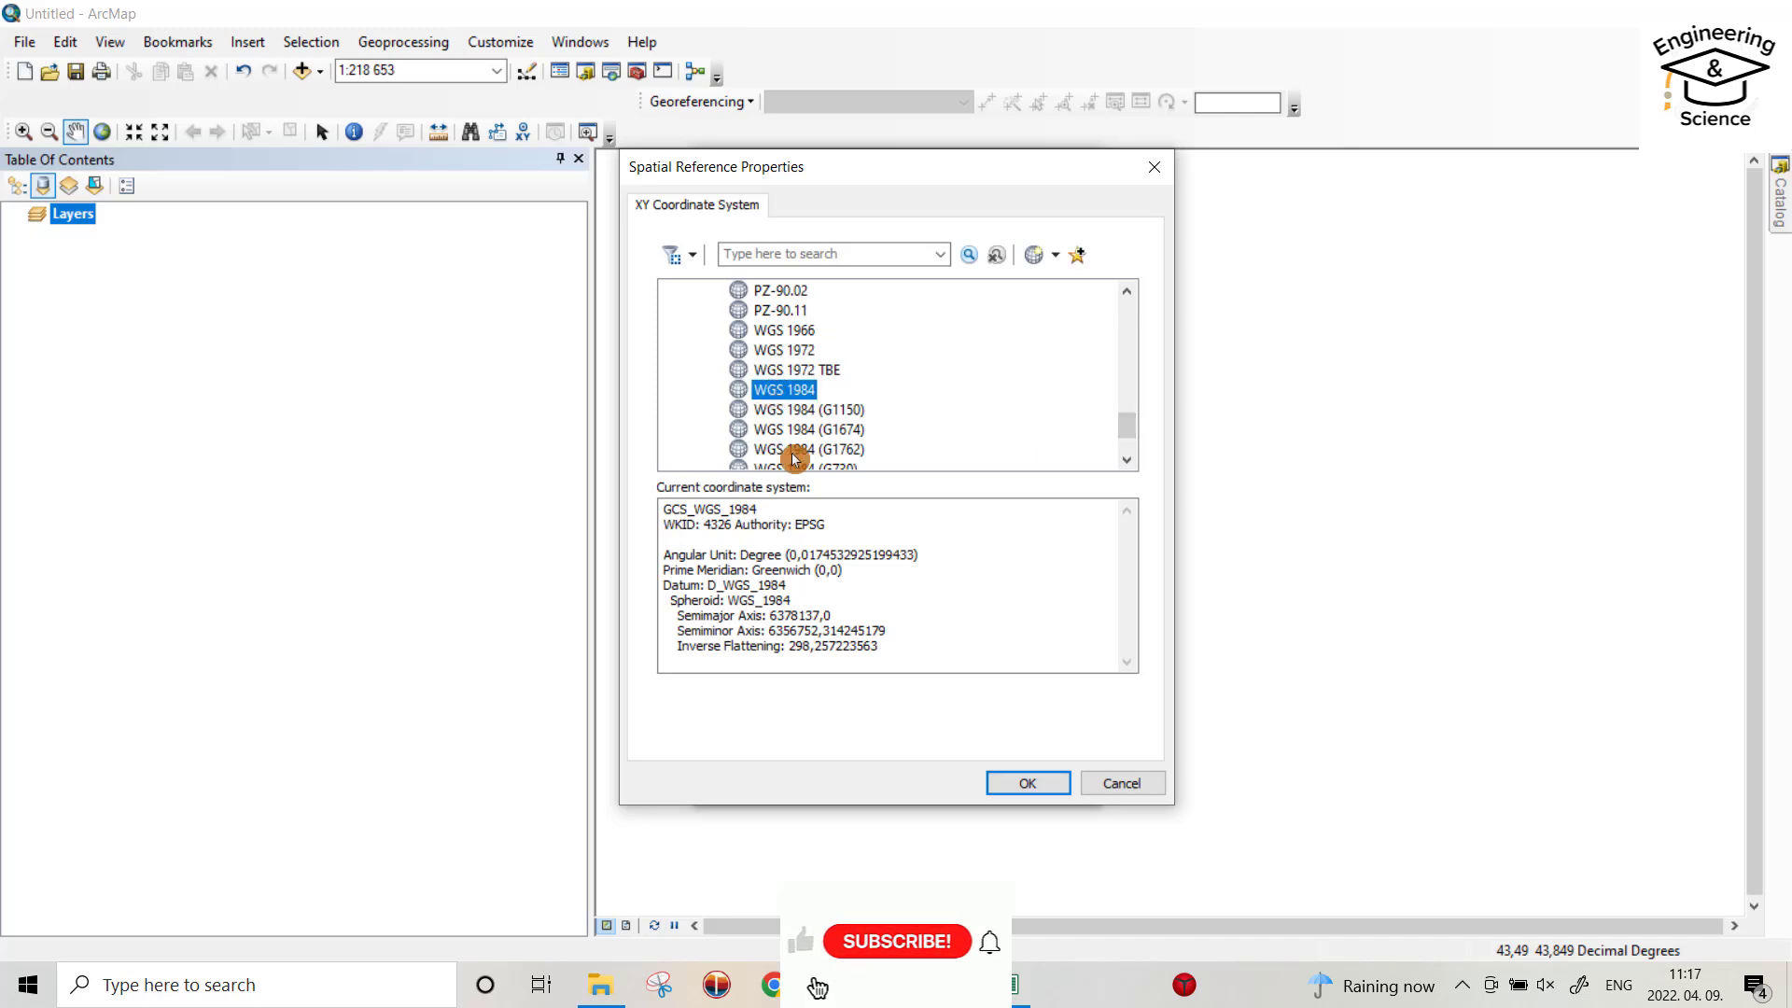
click(1030, 791)
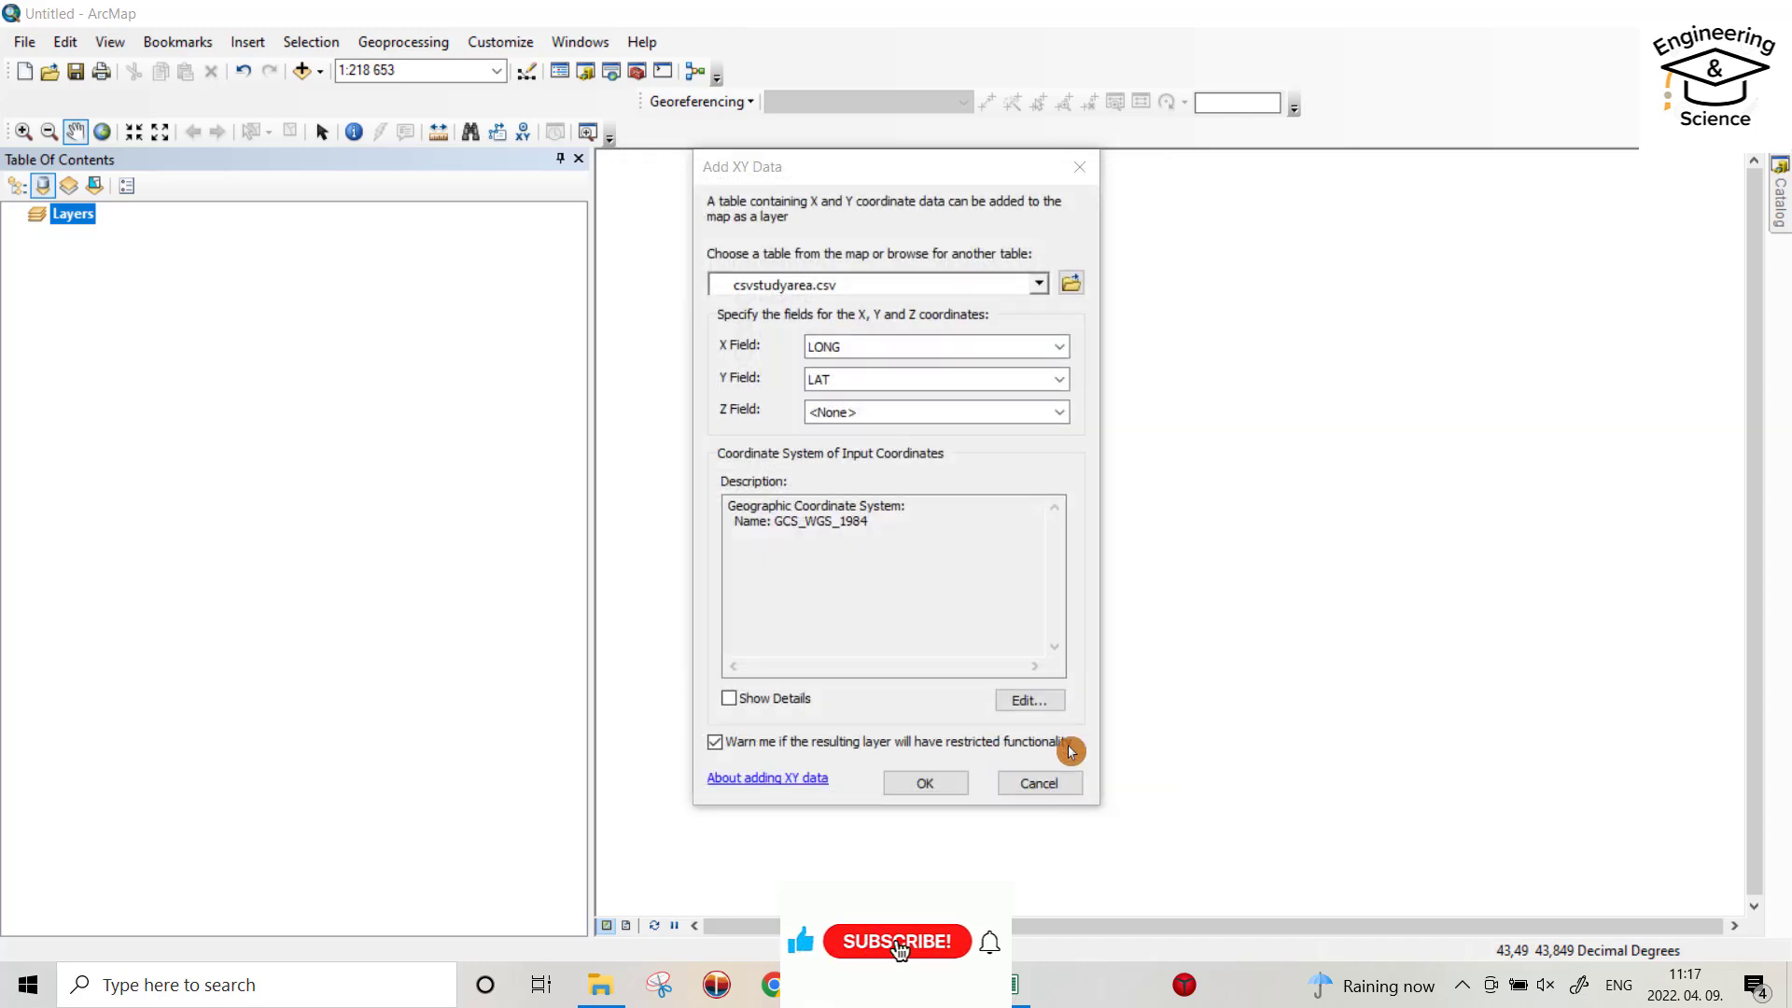
click(932, 788)
click(995, 620)
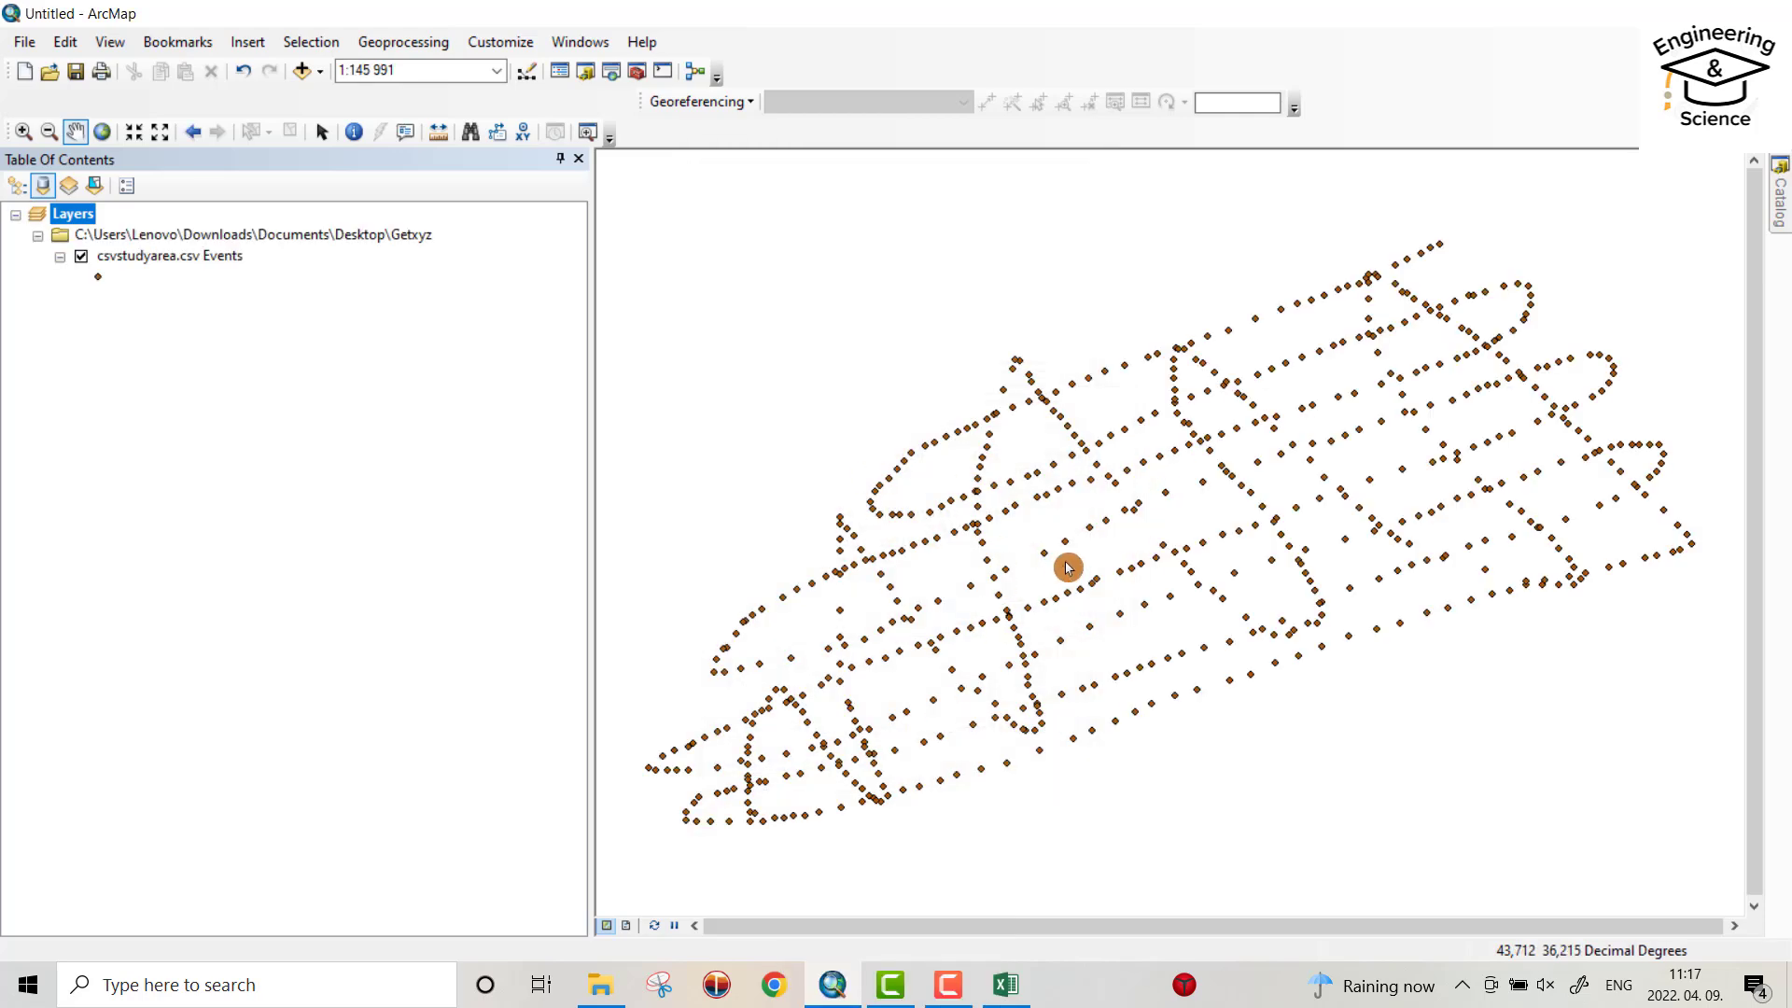
Start a data export of the csvstudyarea.csv Events layer and choose the Getxyz folder as the output location.
click(171, 255)
right_click(172, 255)
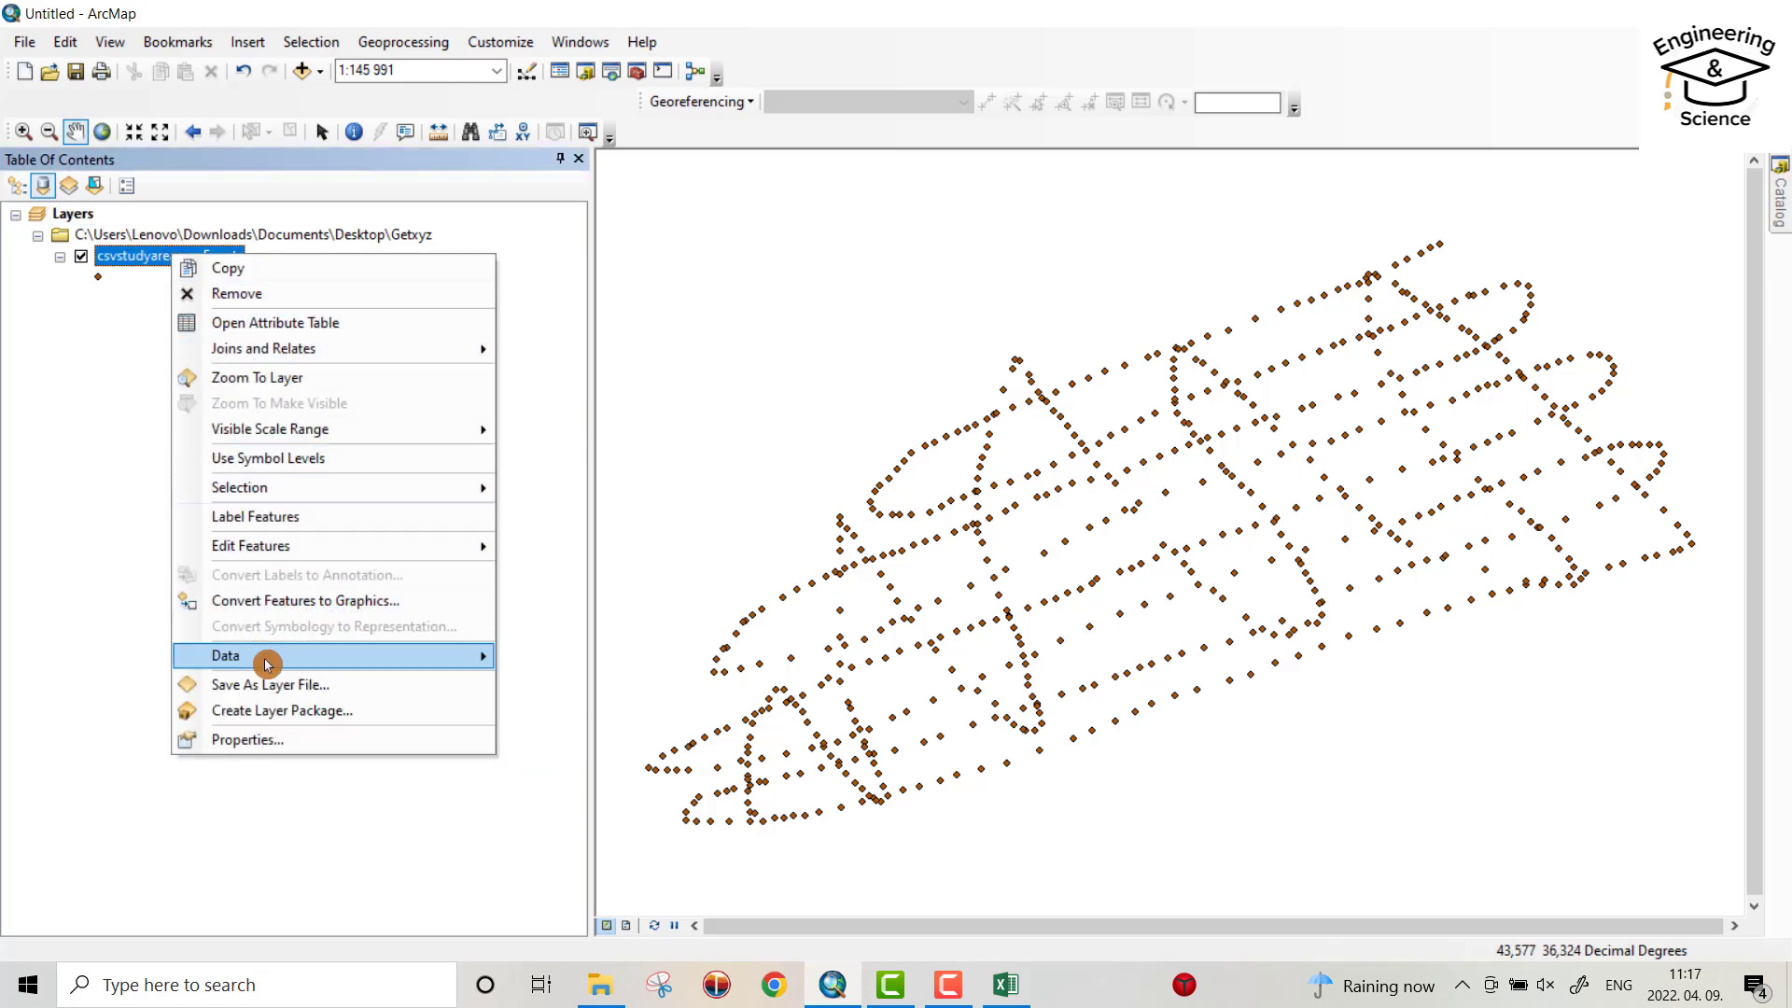
mouse_move(267, 663)
click(574, 680)
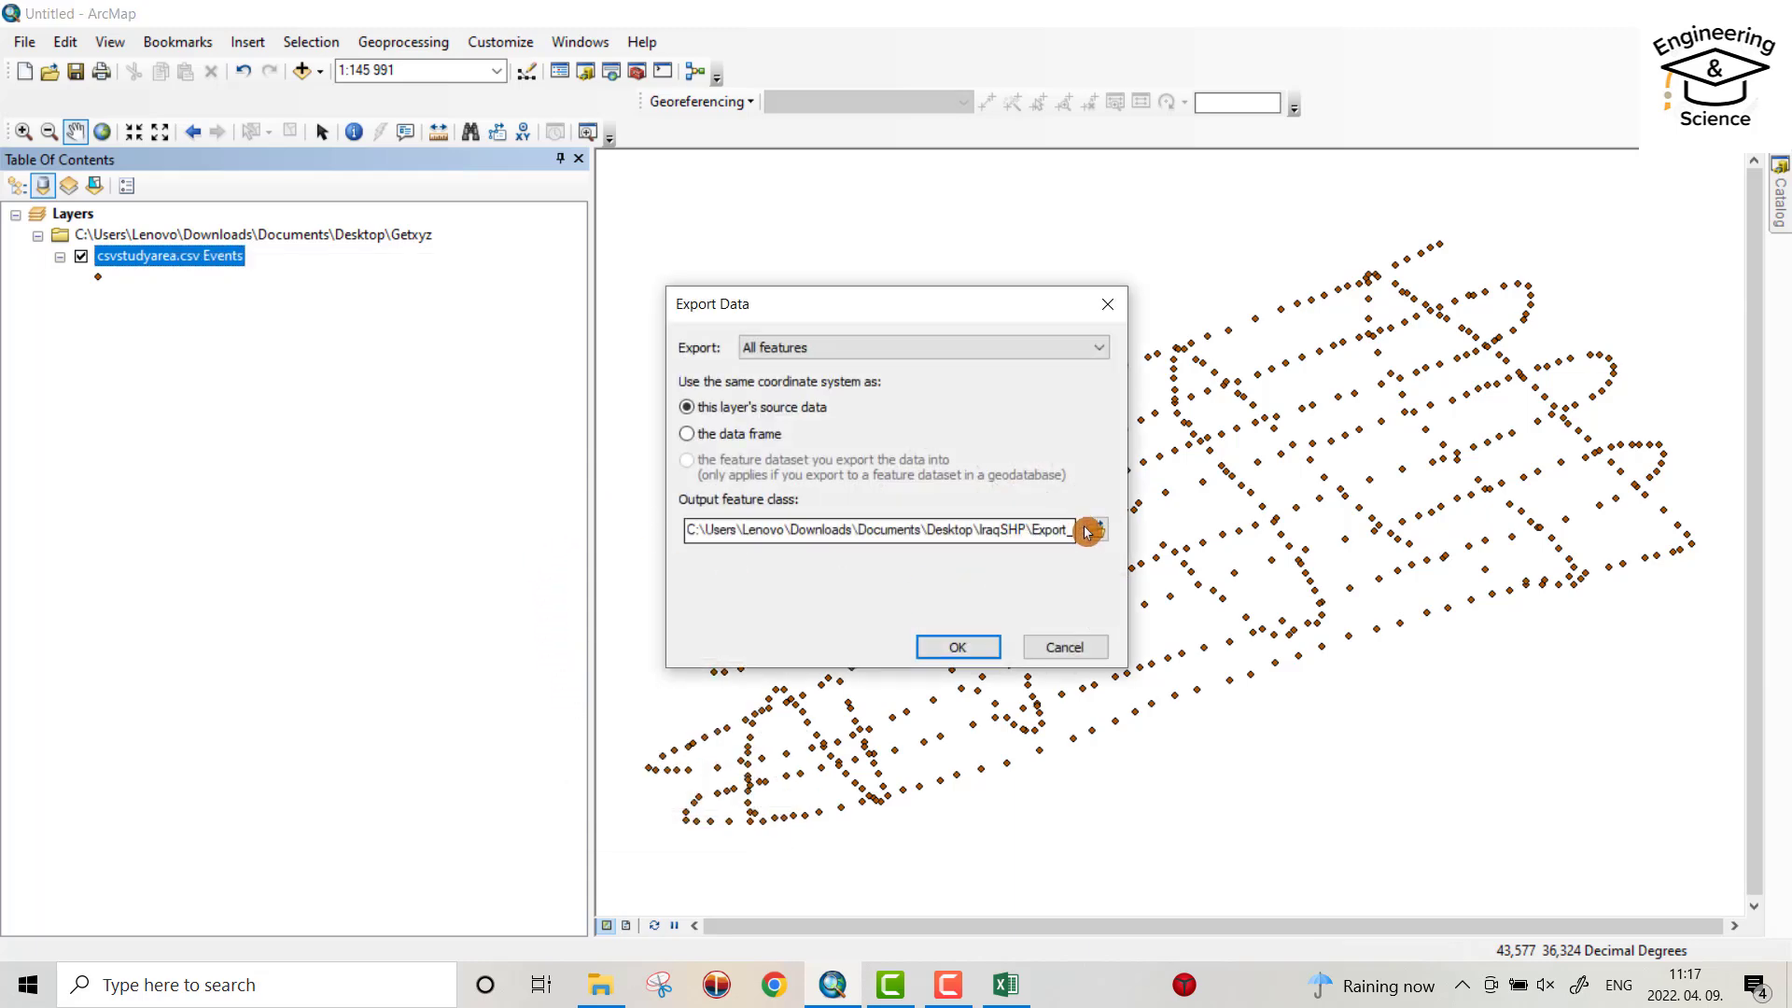
click(1095, 533)
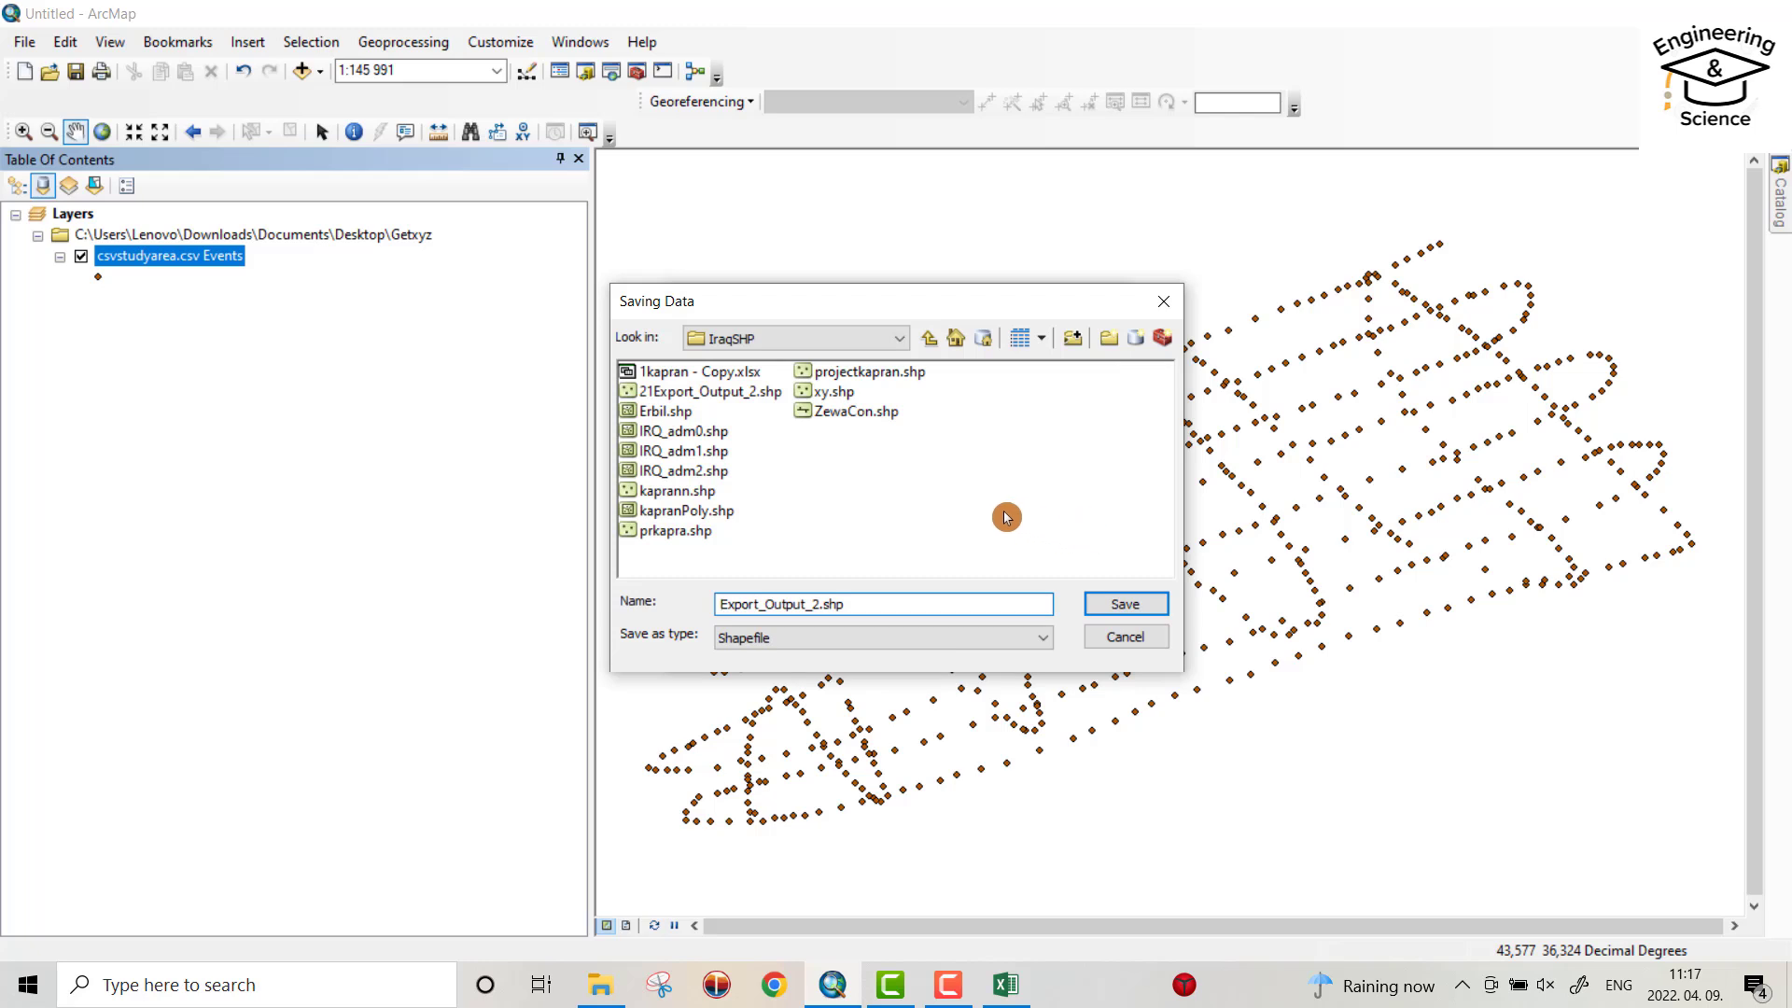
click(819, 339)
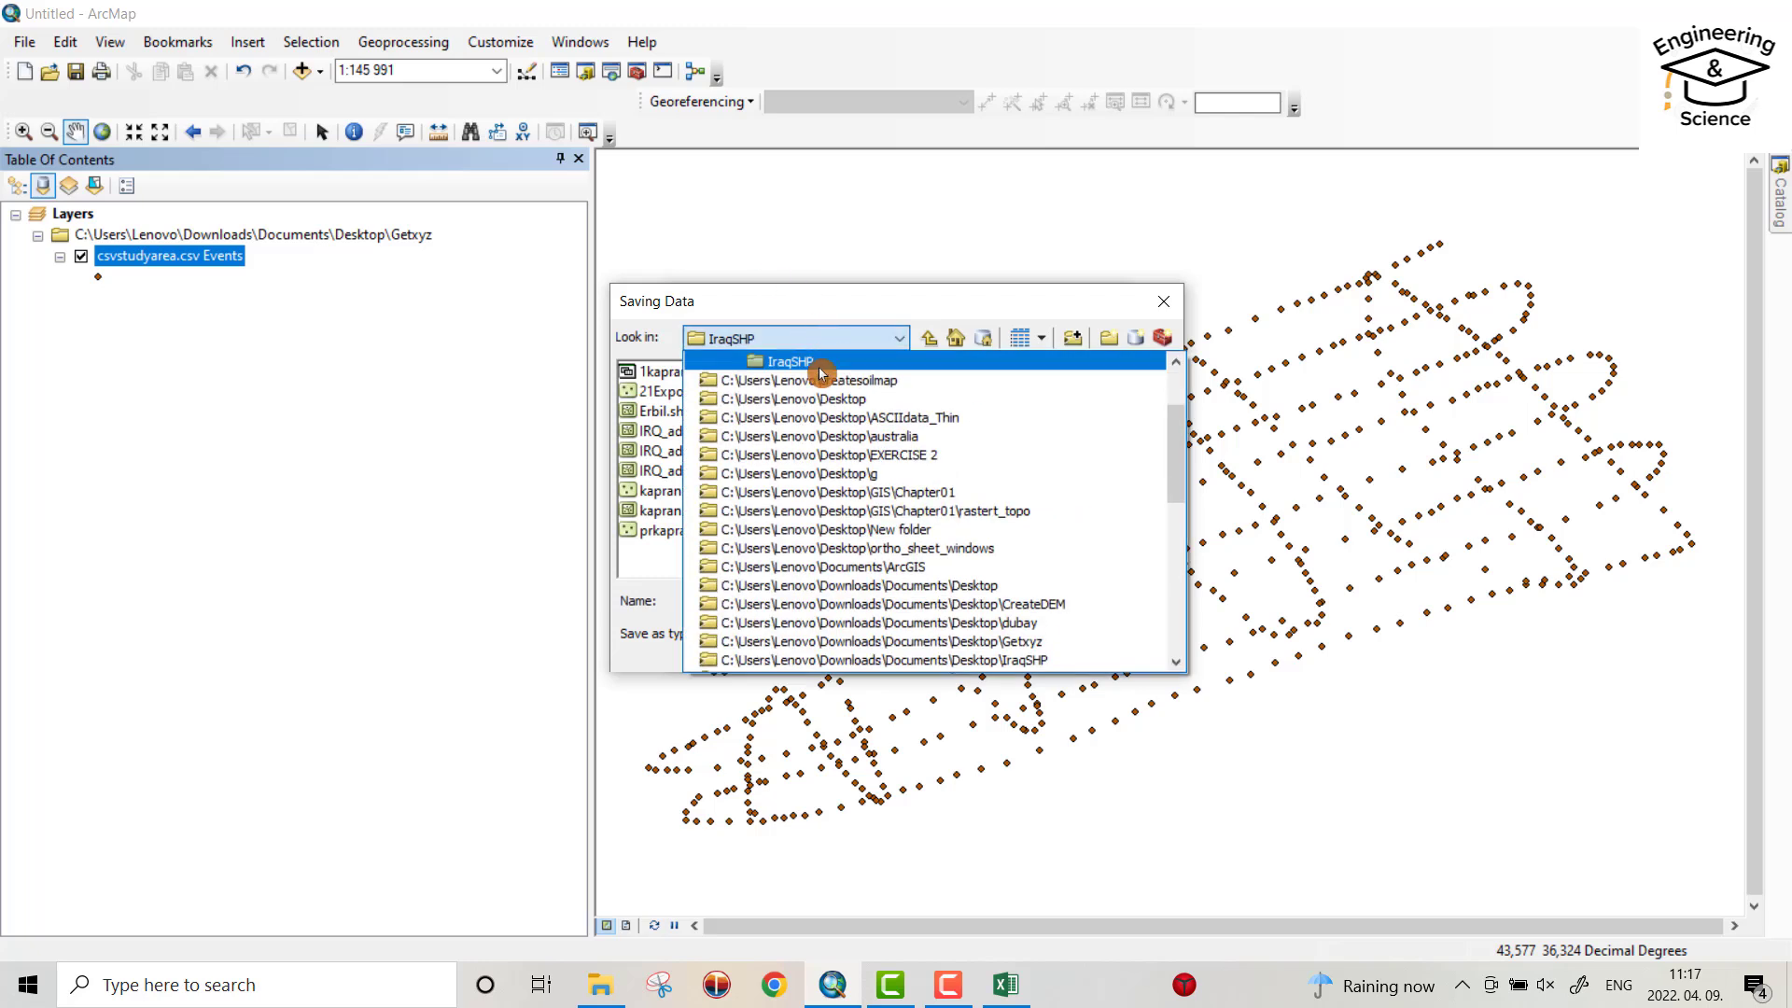
scroll(1173, 452, down, 2)
click(1026, 534)
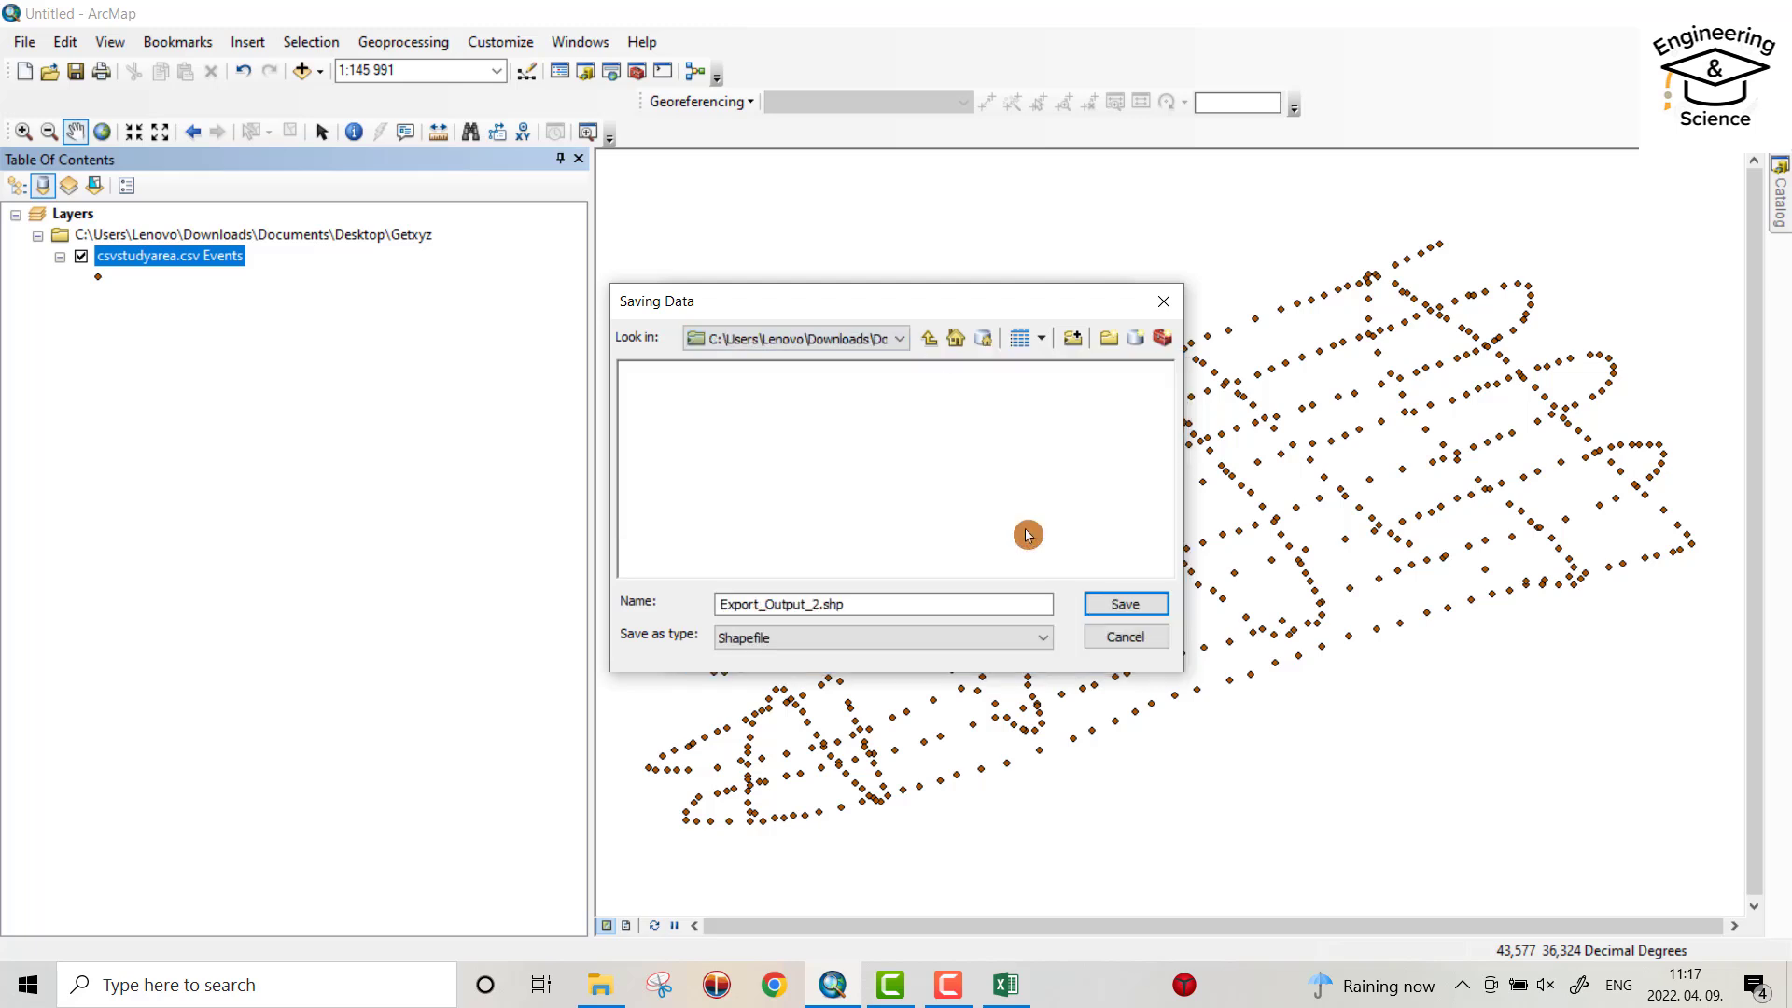
Name the output shapefile studyarea_2, export the data and add it to the map as a layer.
drag(719, 604, 804, 604)
text(kapra)
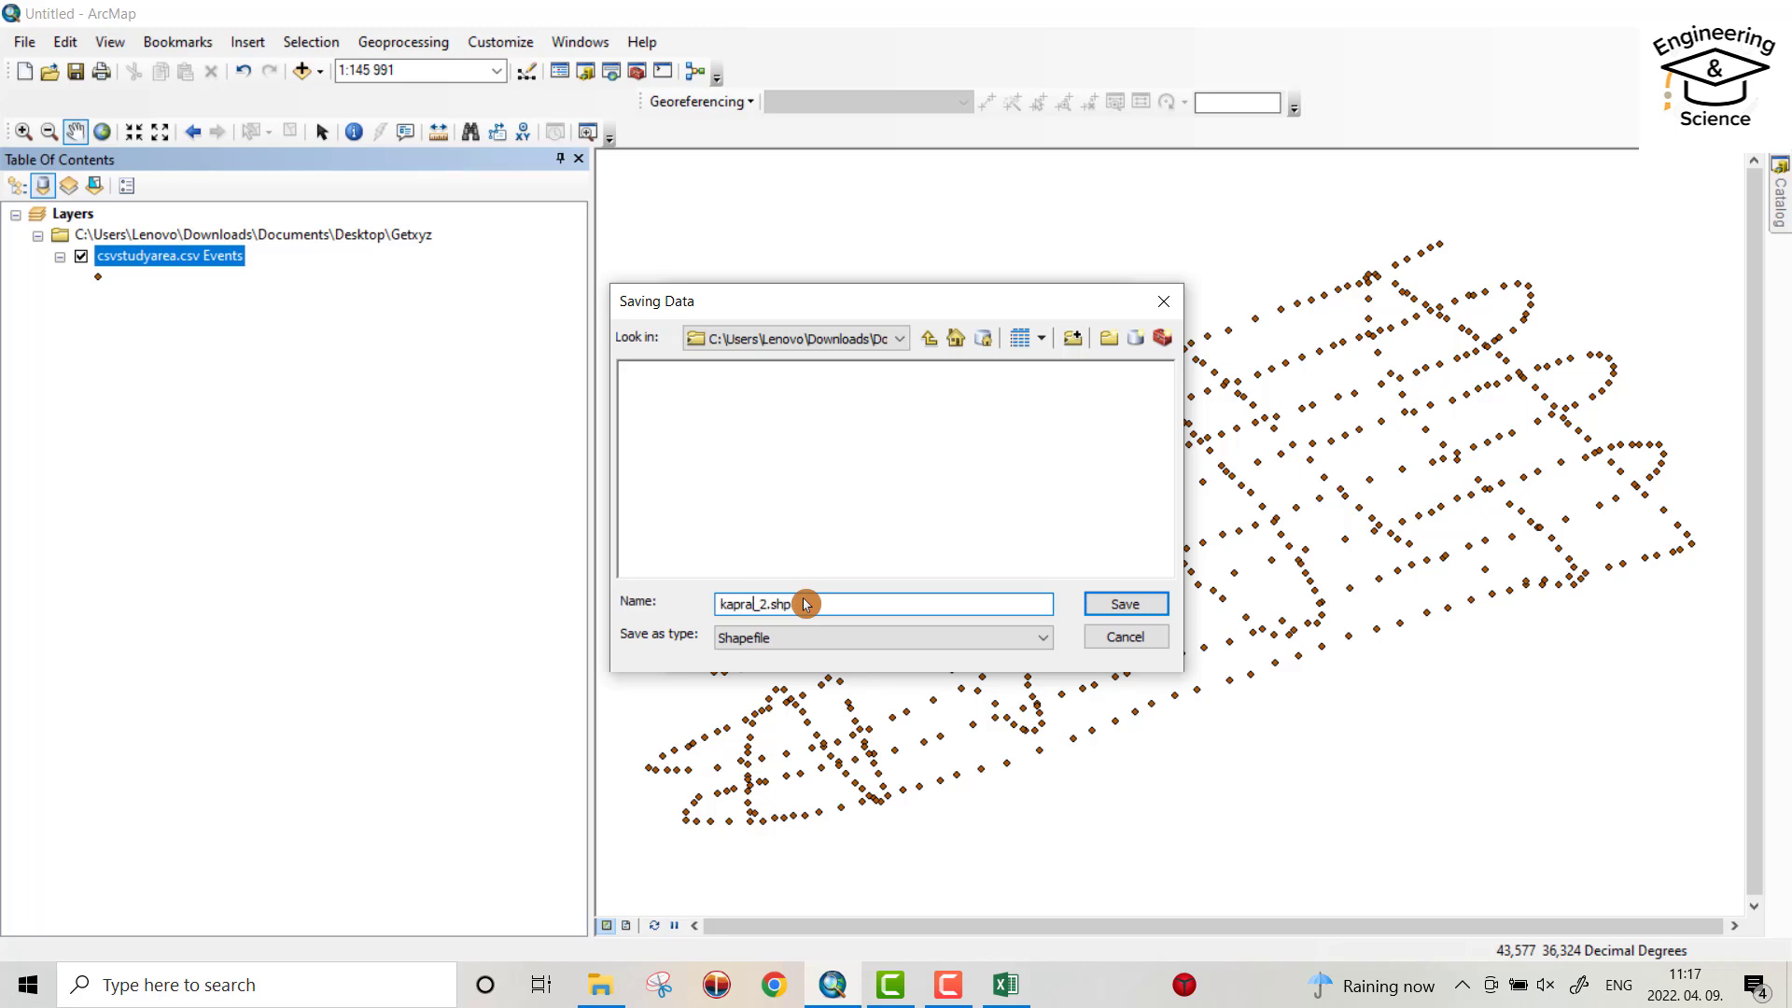
click(1123, 598)
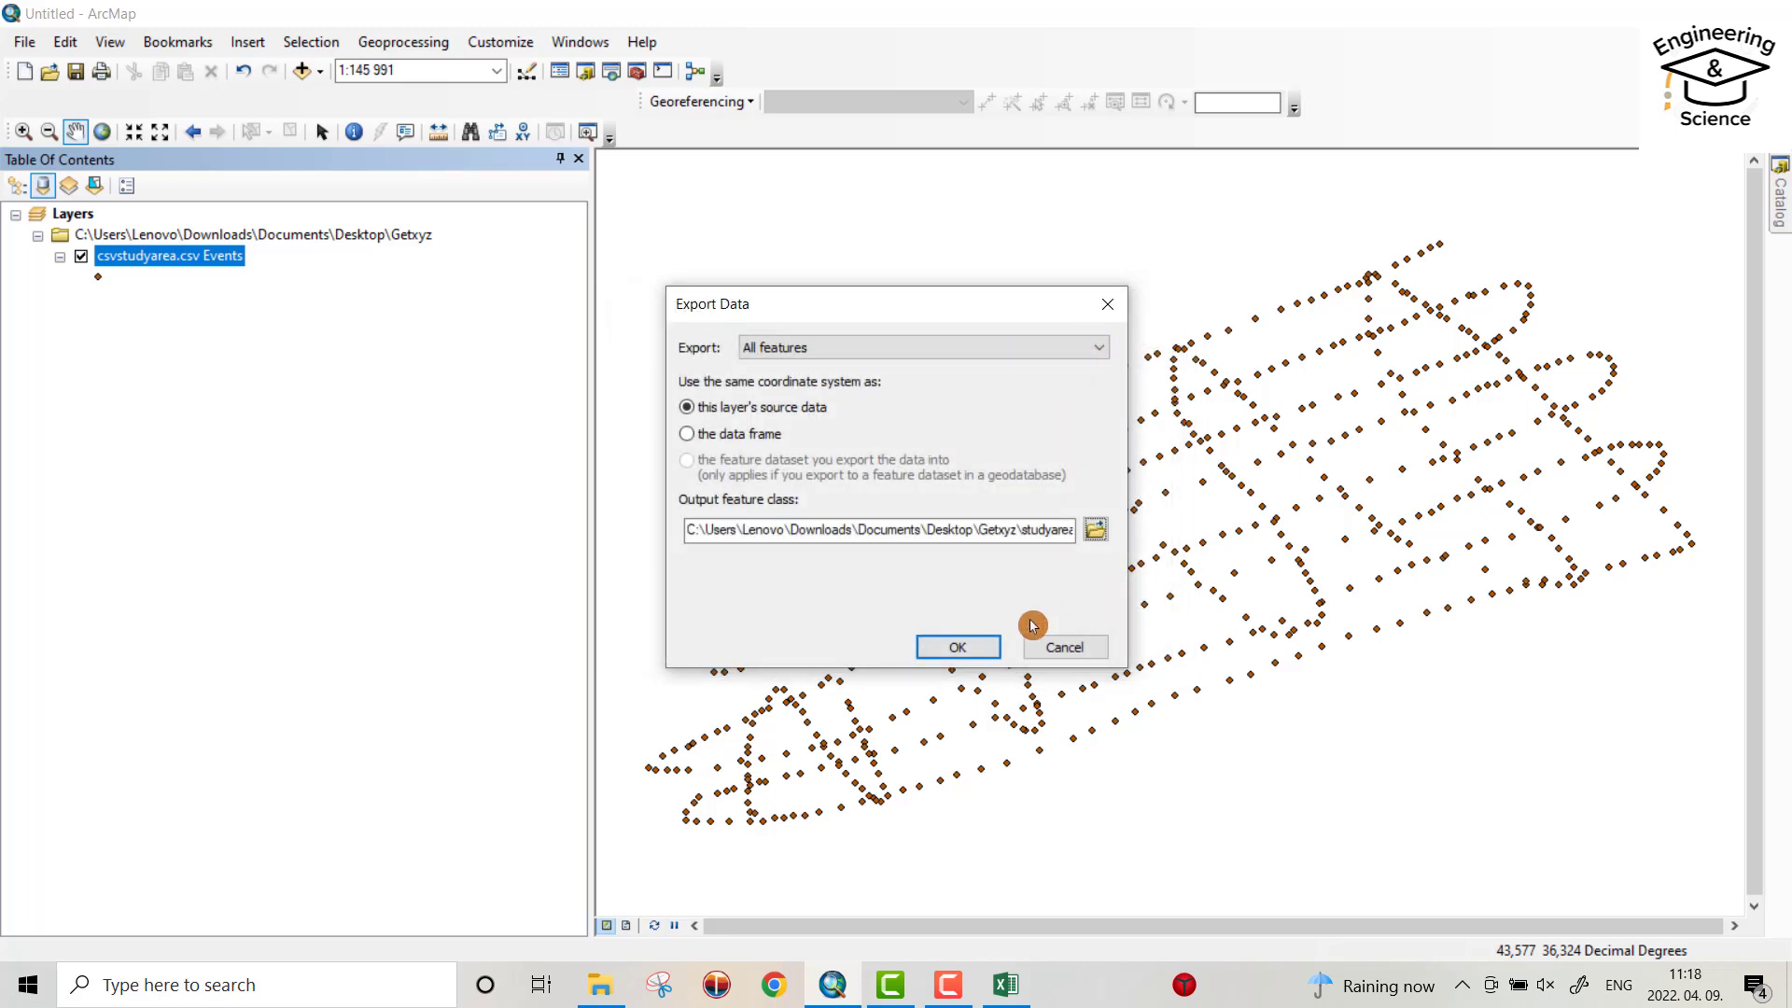
click(954, 646)
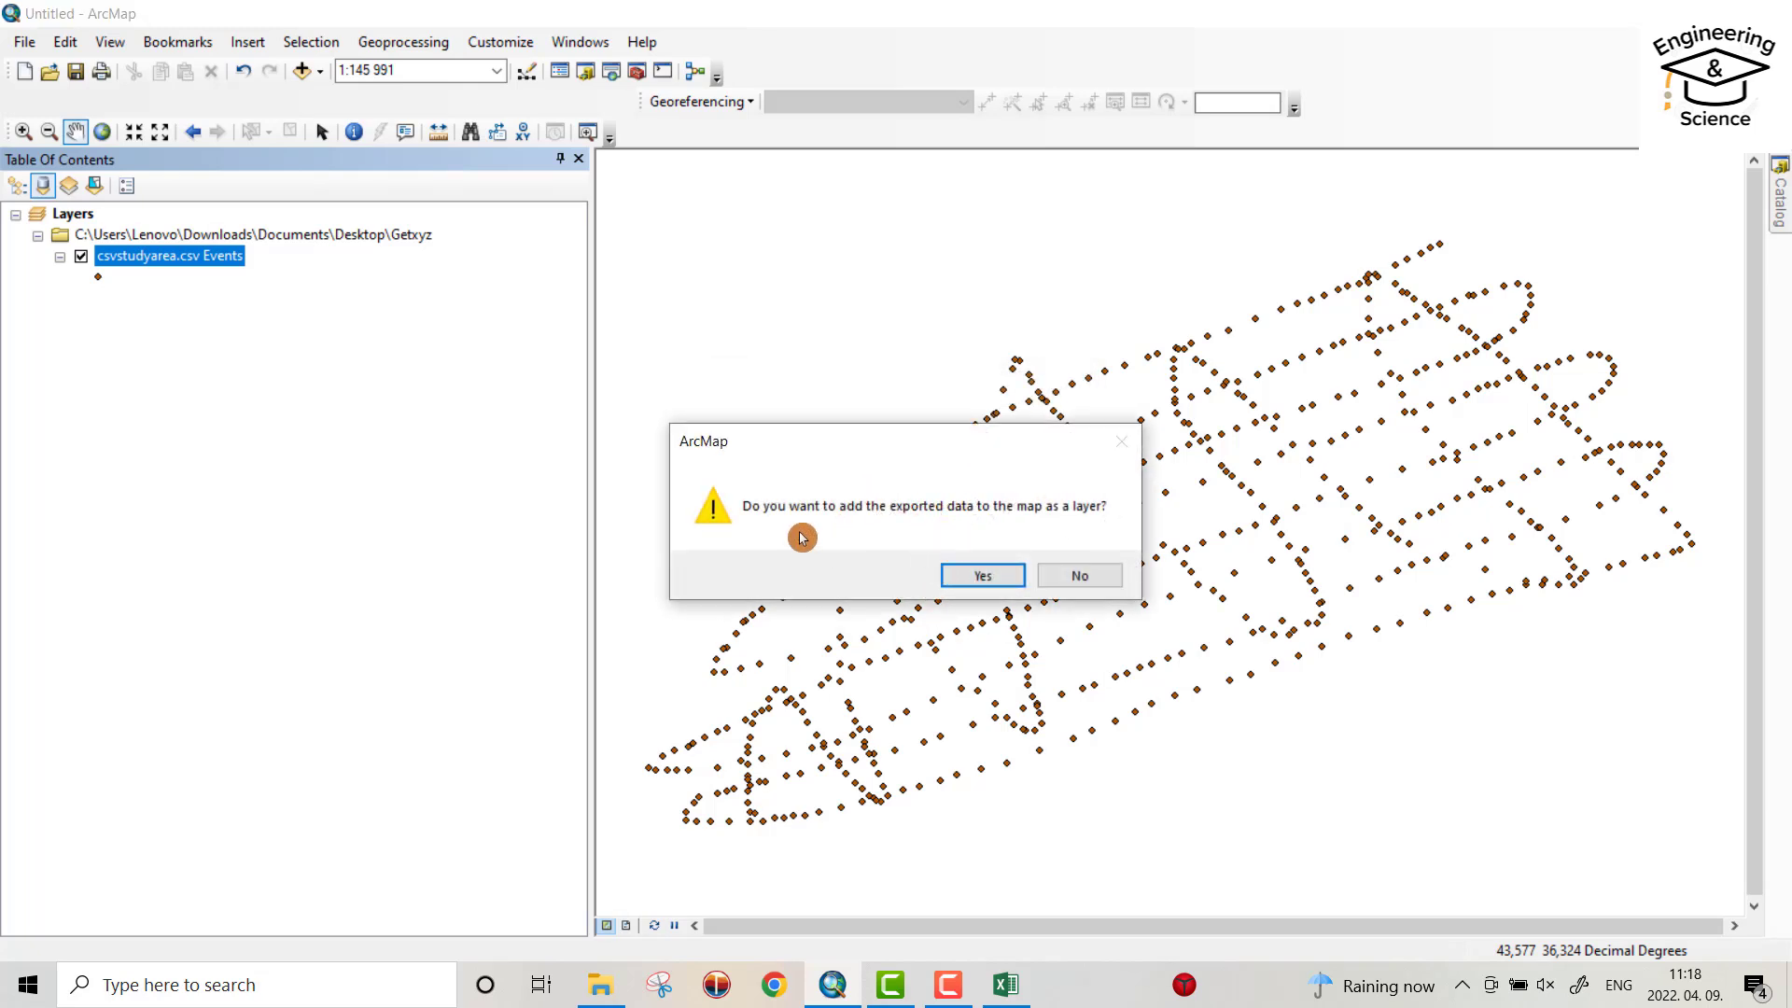
click(964, 569)
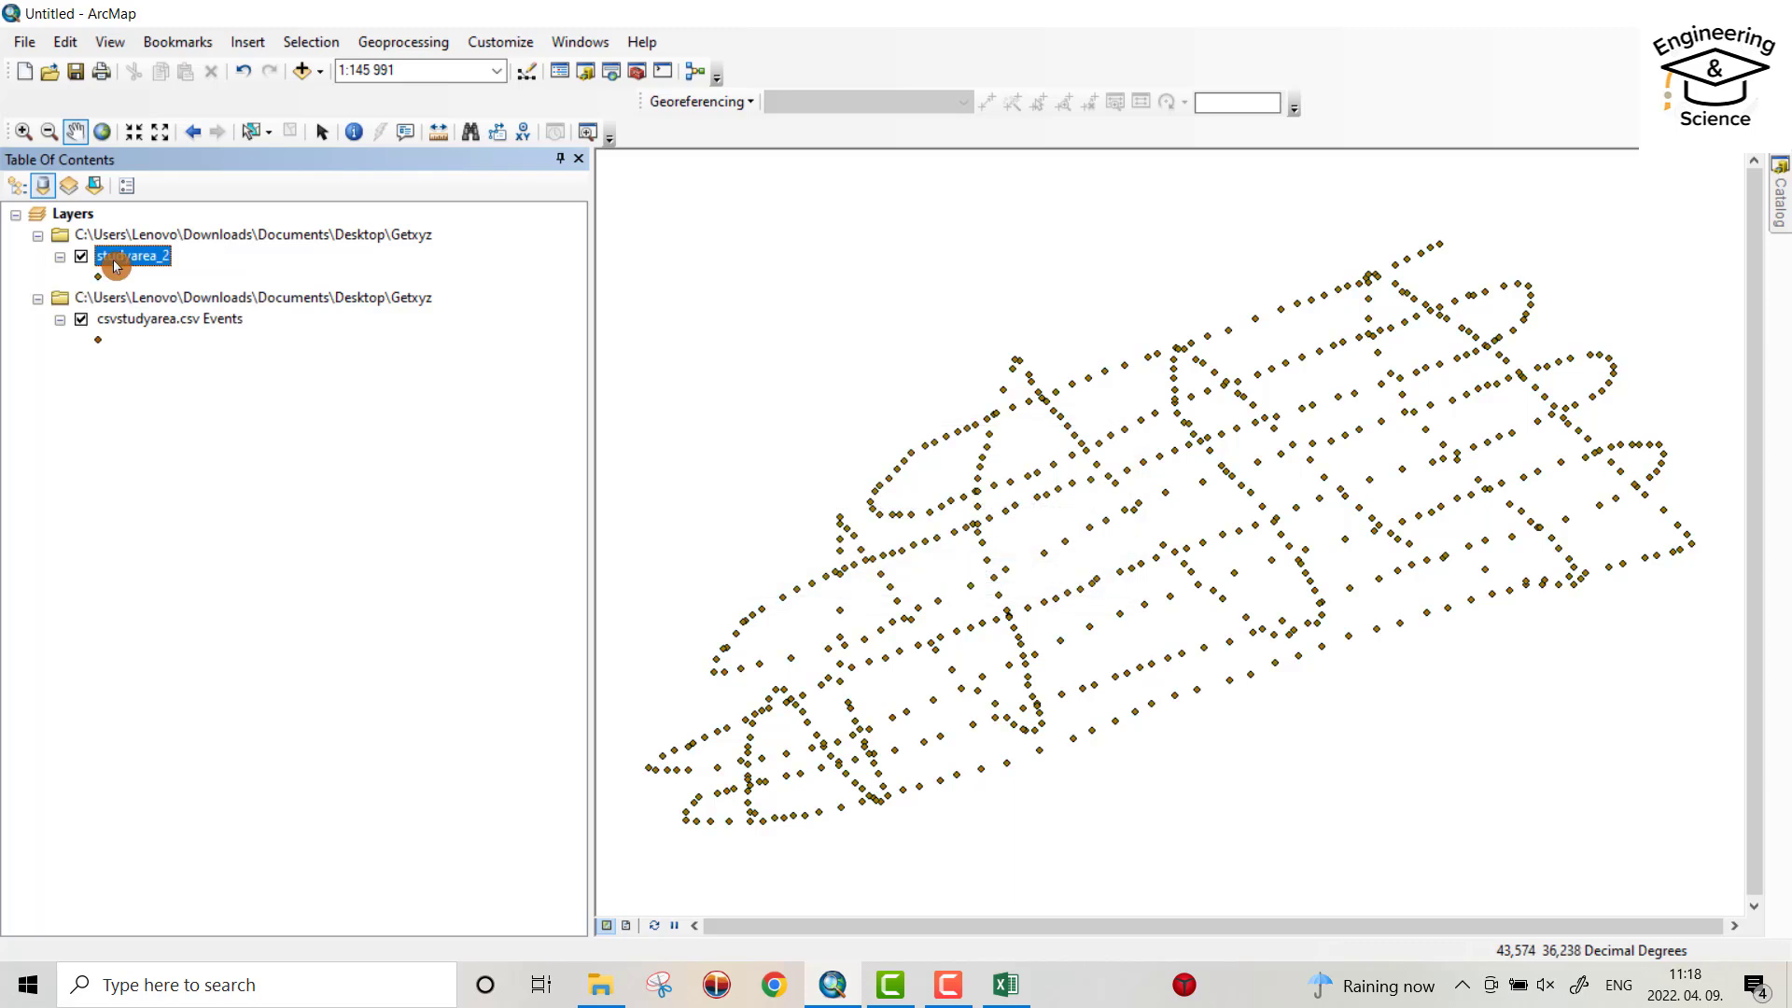
Open the Project tool from Data Management's Projections and Transformations toolset and set studyarea_2 as its input feature class.
click(637, 72)
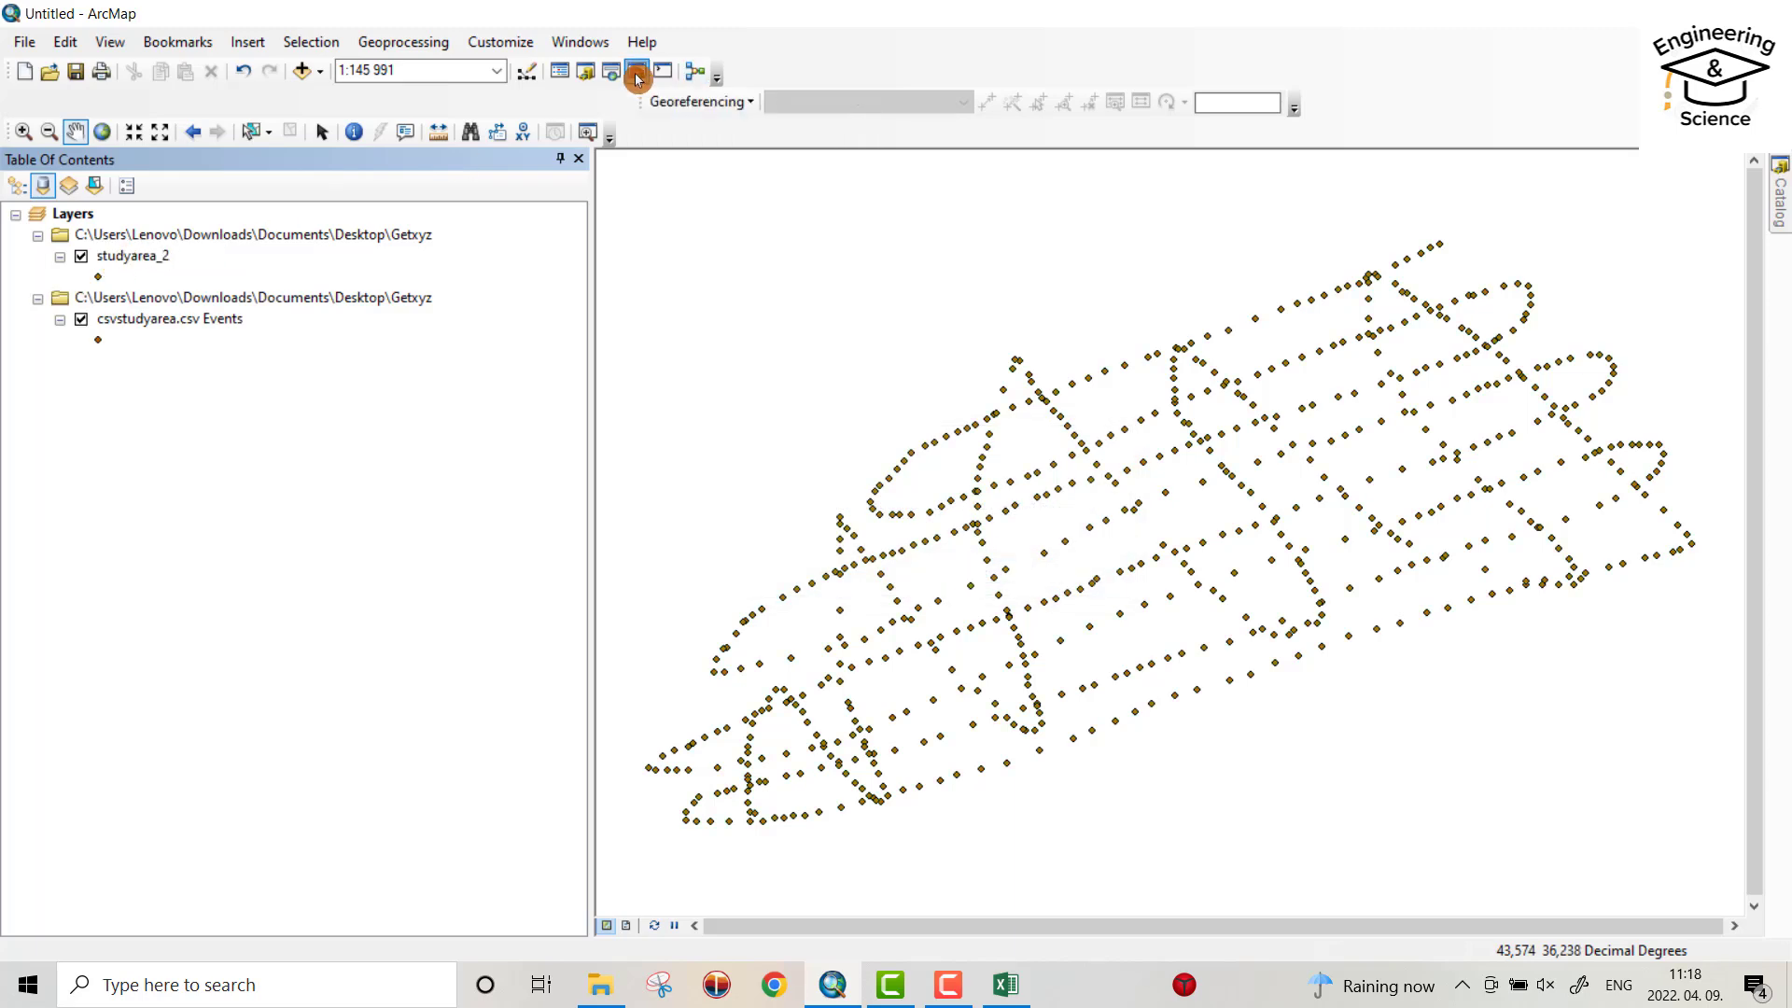
click(1549, 333)
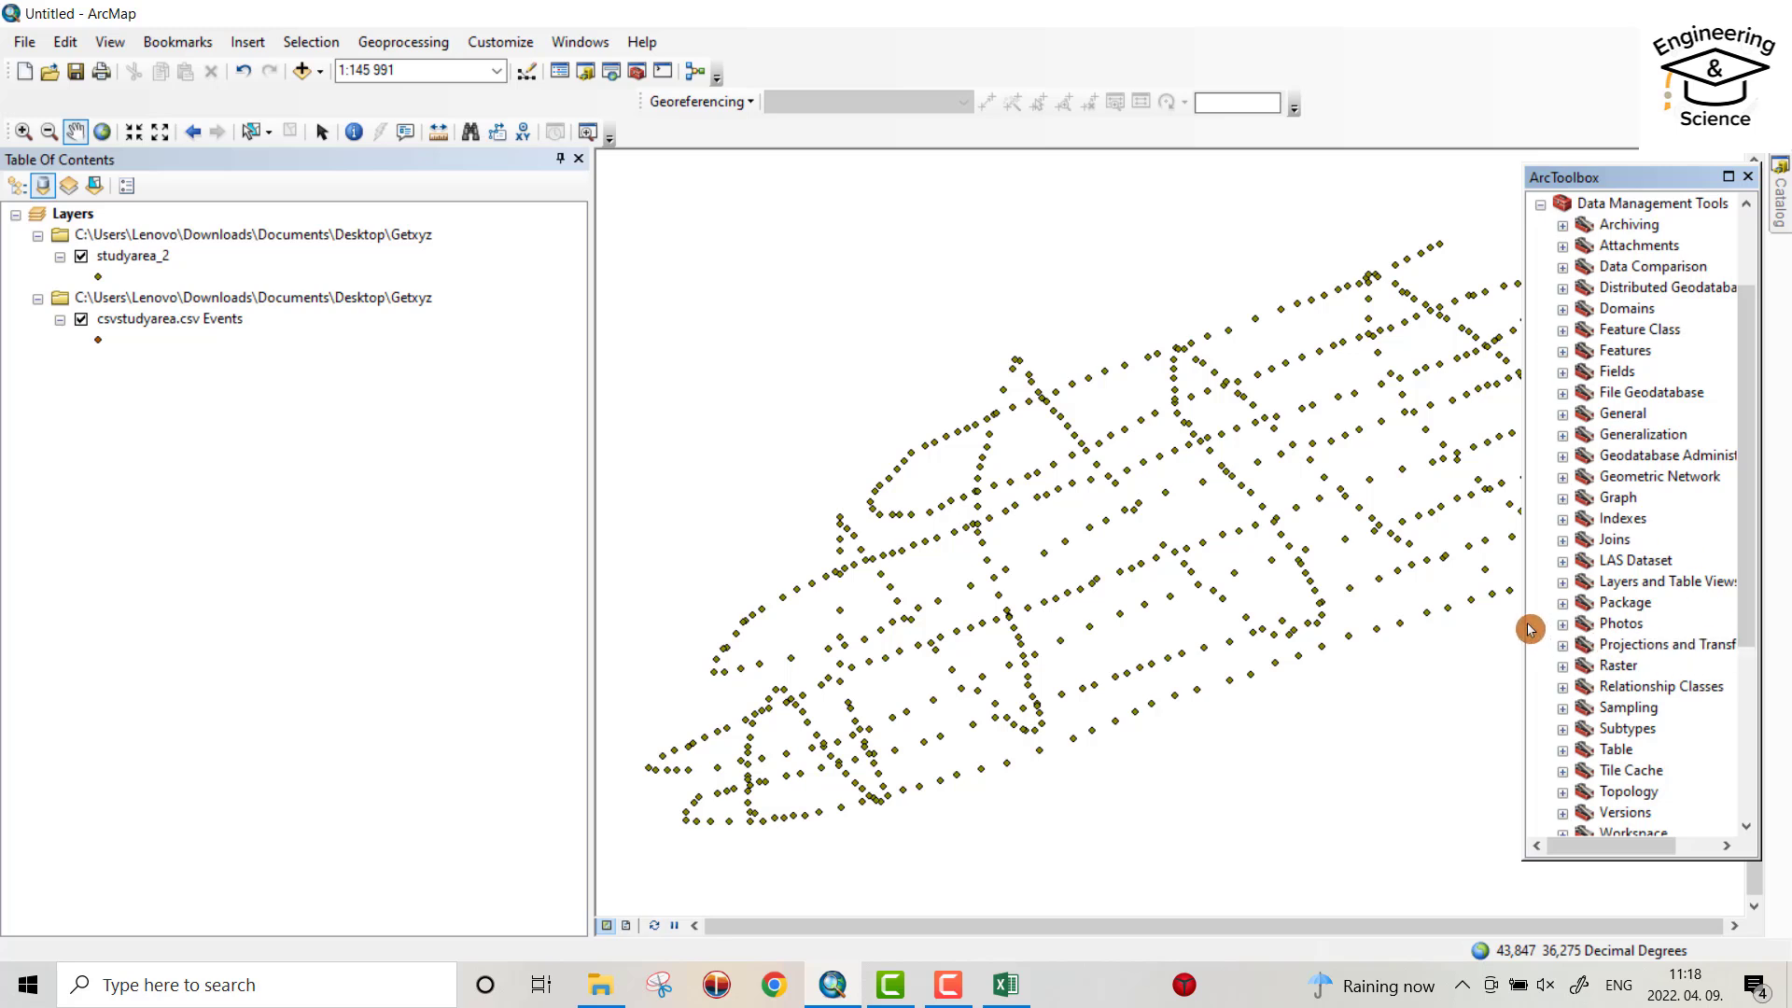
drag(1527, 627, 1391, 644)
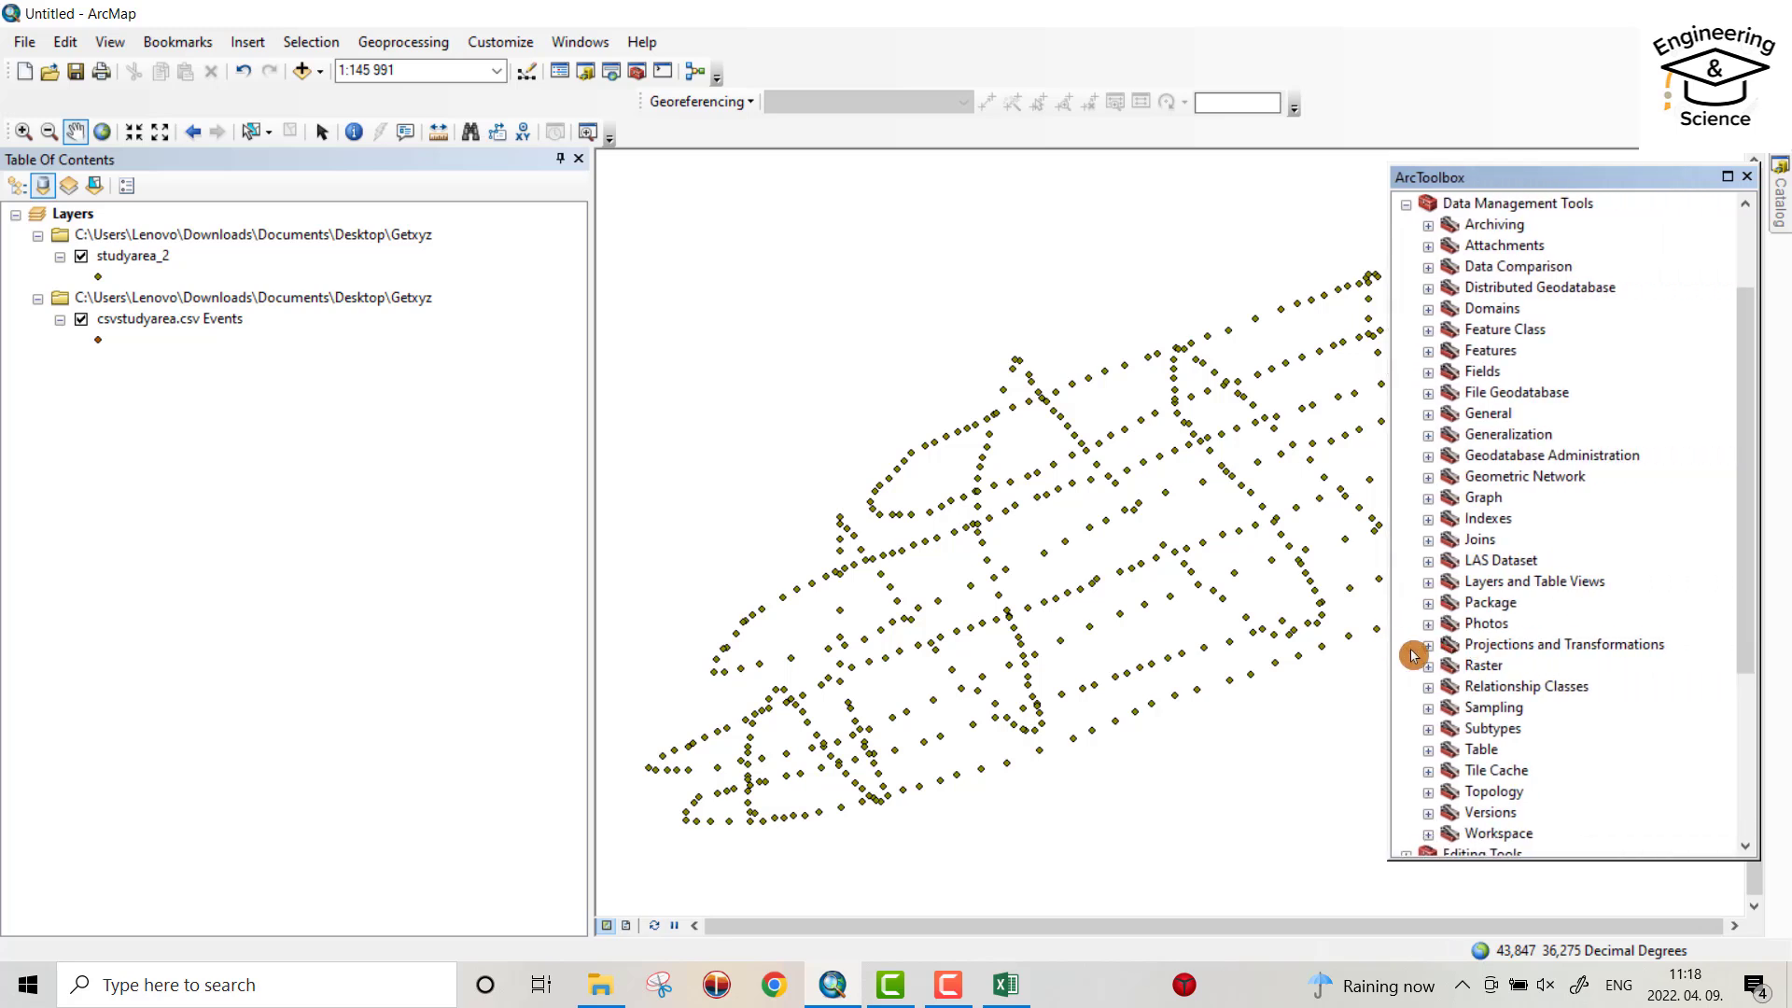
click(1429, 645)
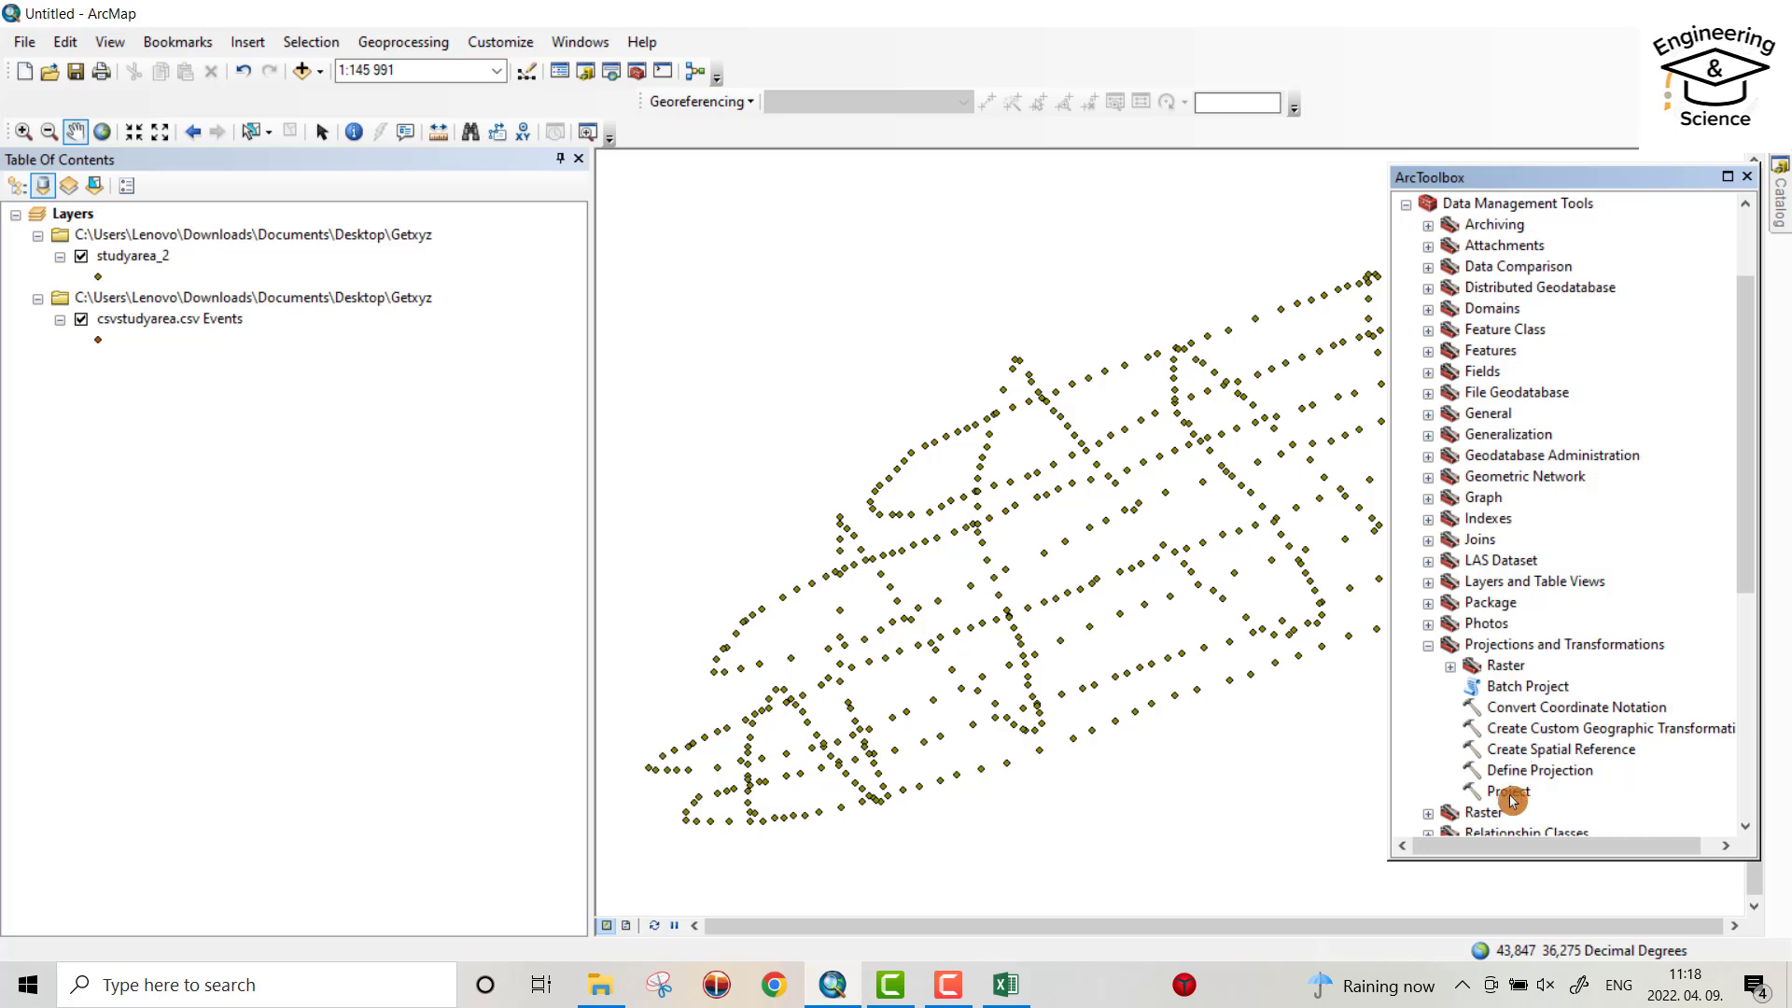
click(1509, 792)
double_click(1509, 793)
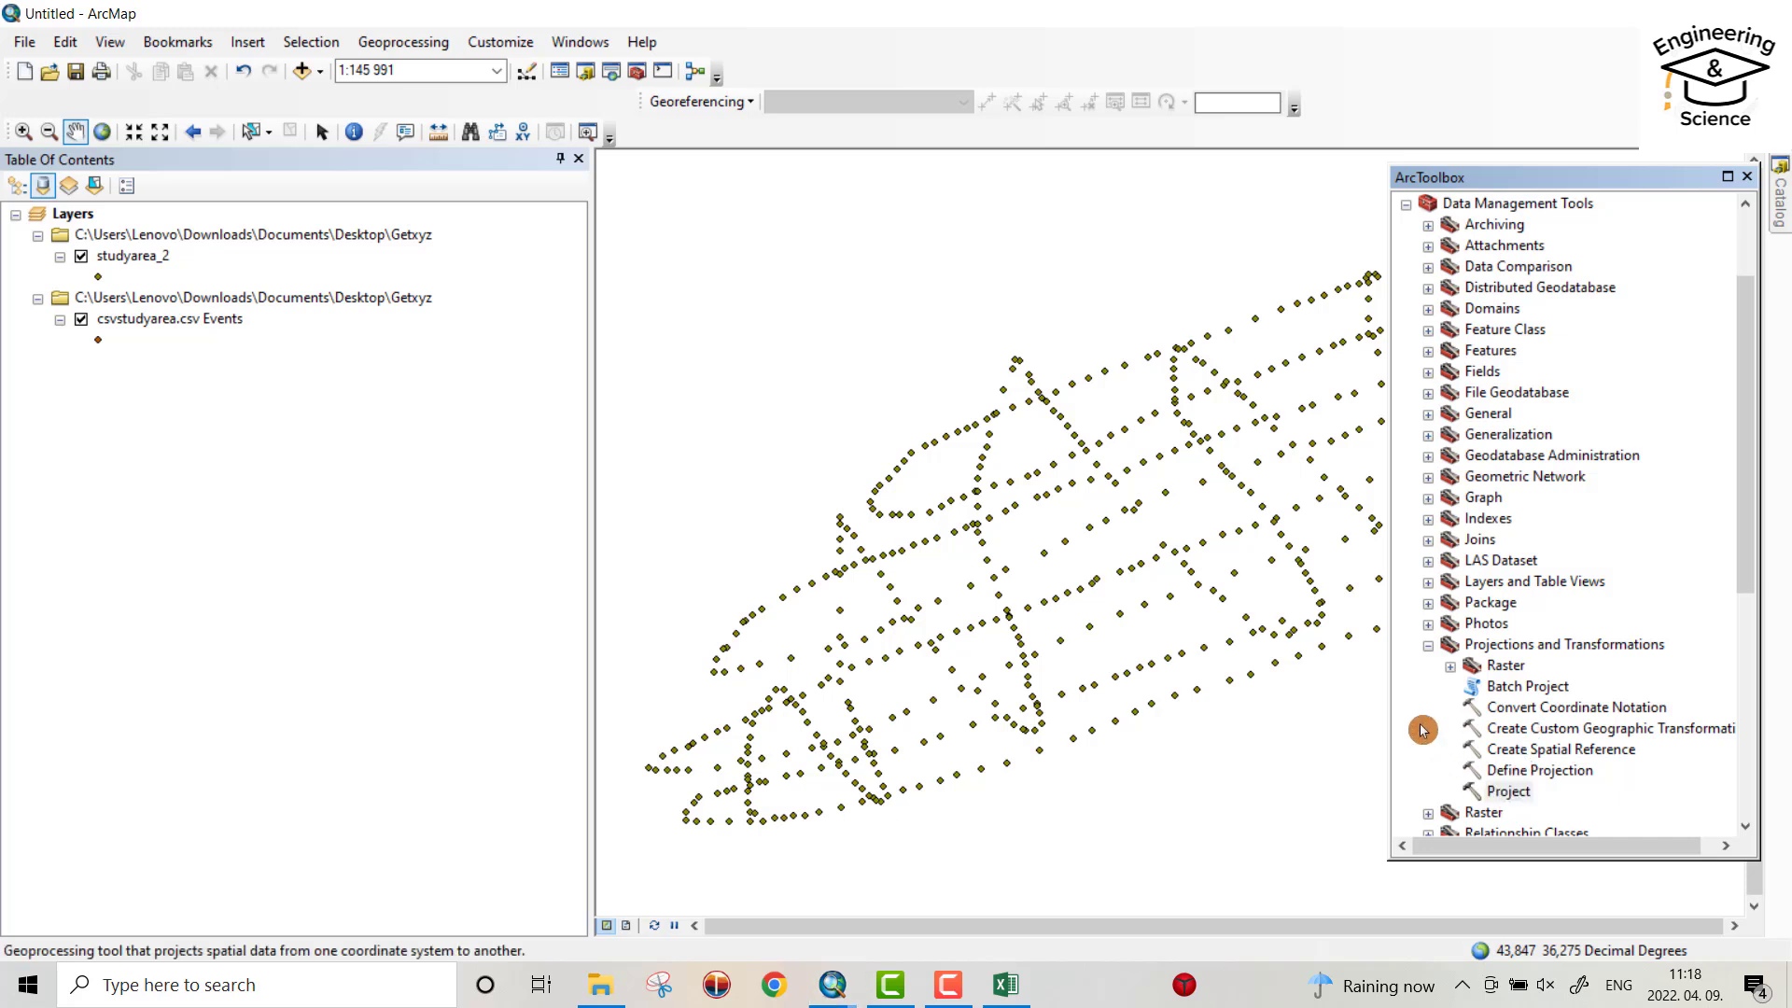
click(135, 256)
drag(686, 366, 686, 369)
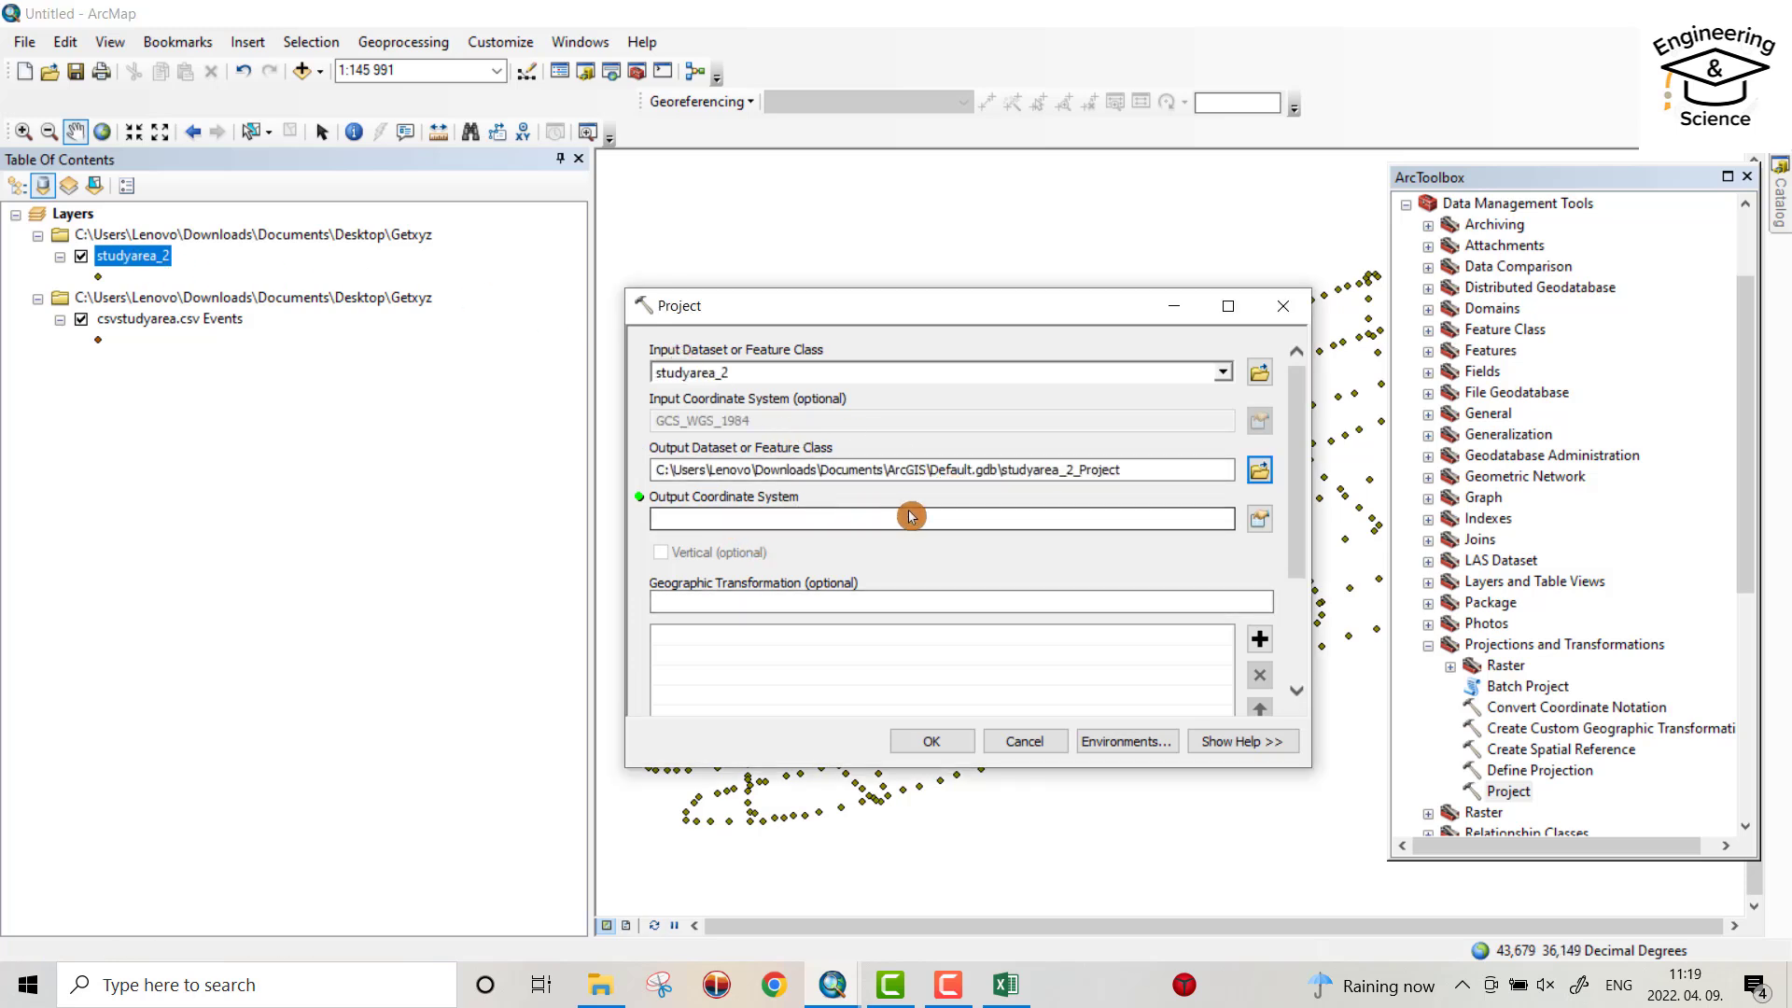
Set the output coordinate system to the projected WGS 1984 UTM Zone 38N and run the projection.
click(1258, 523)
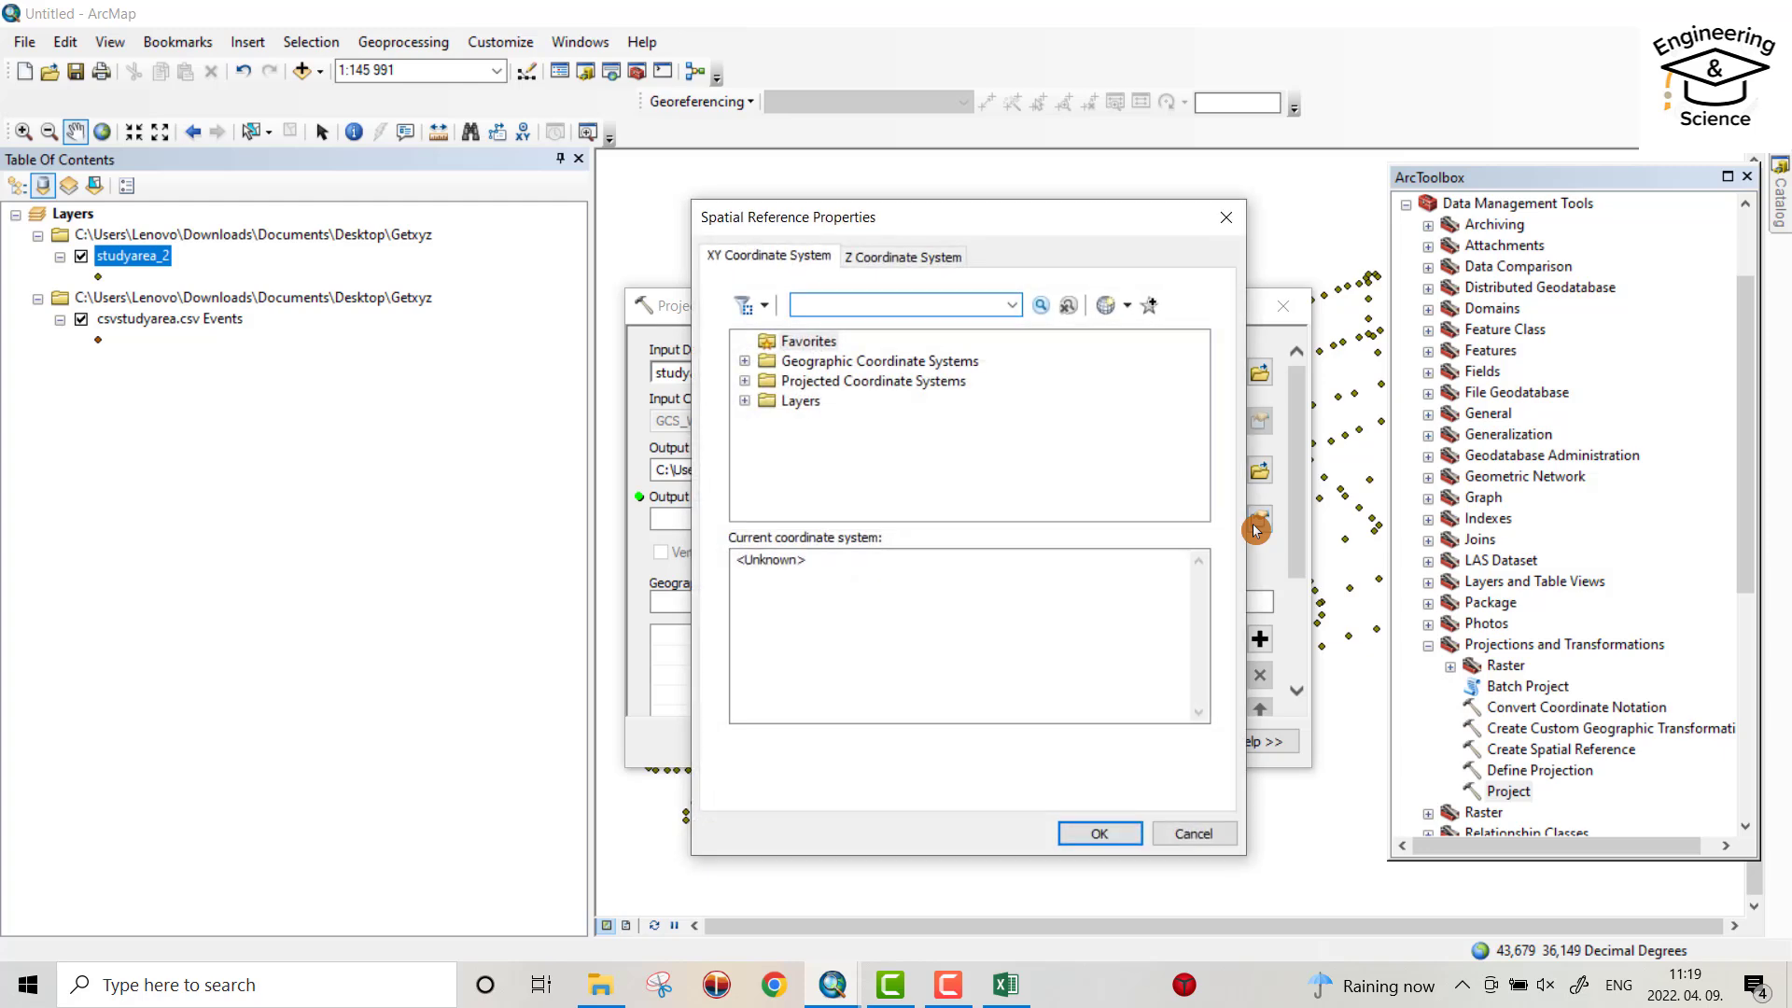
click(745, 381)
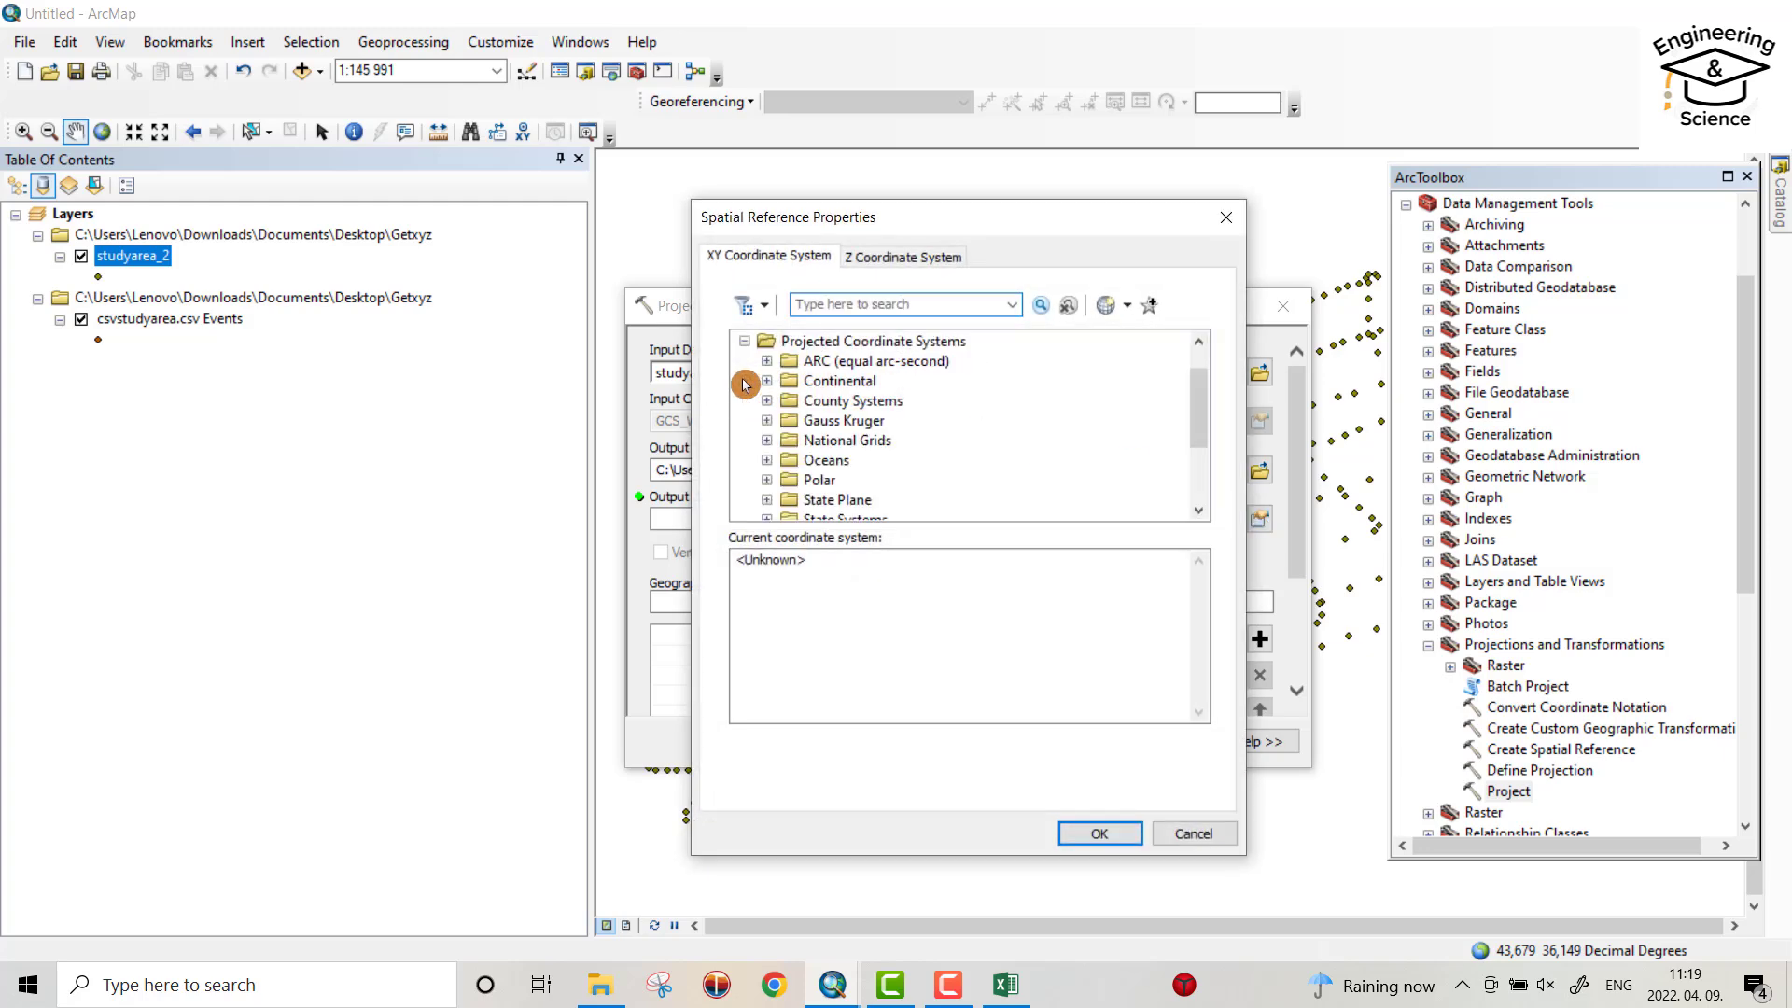
scroll(887, 431, down, 2)
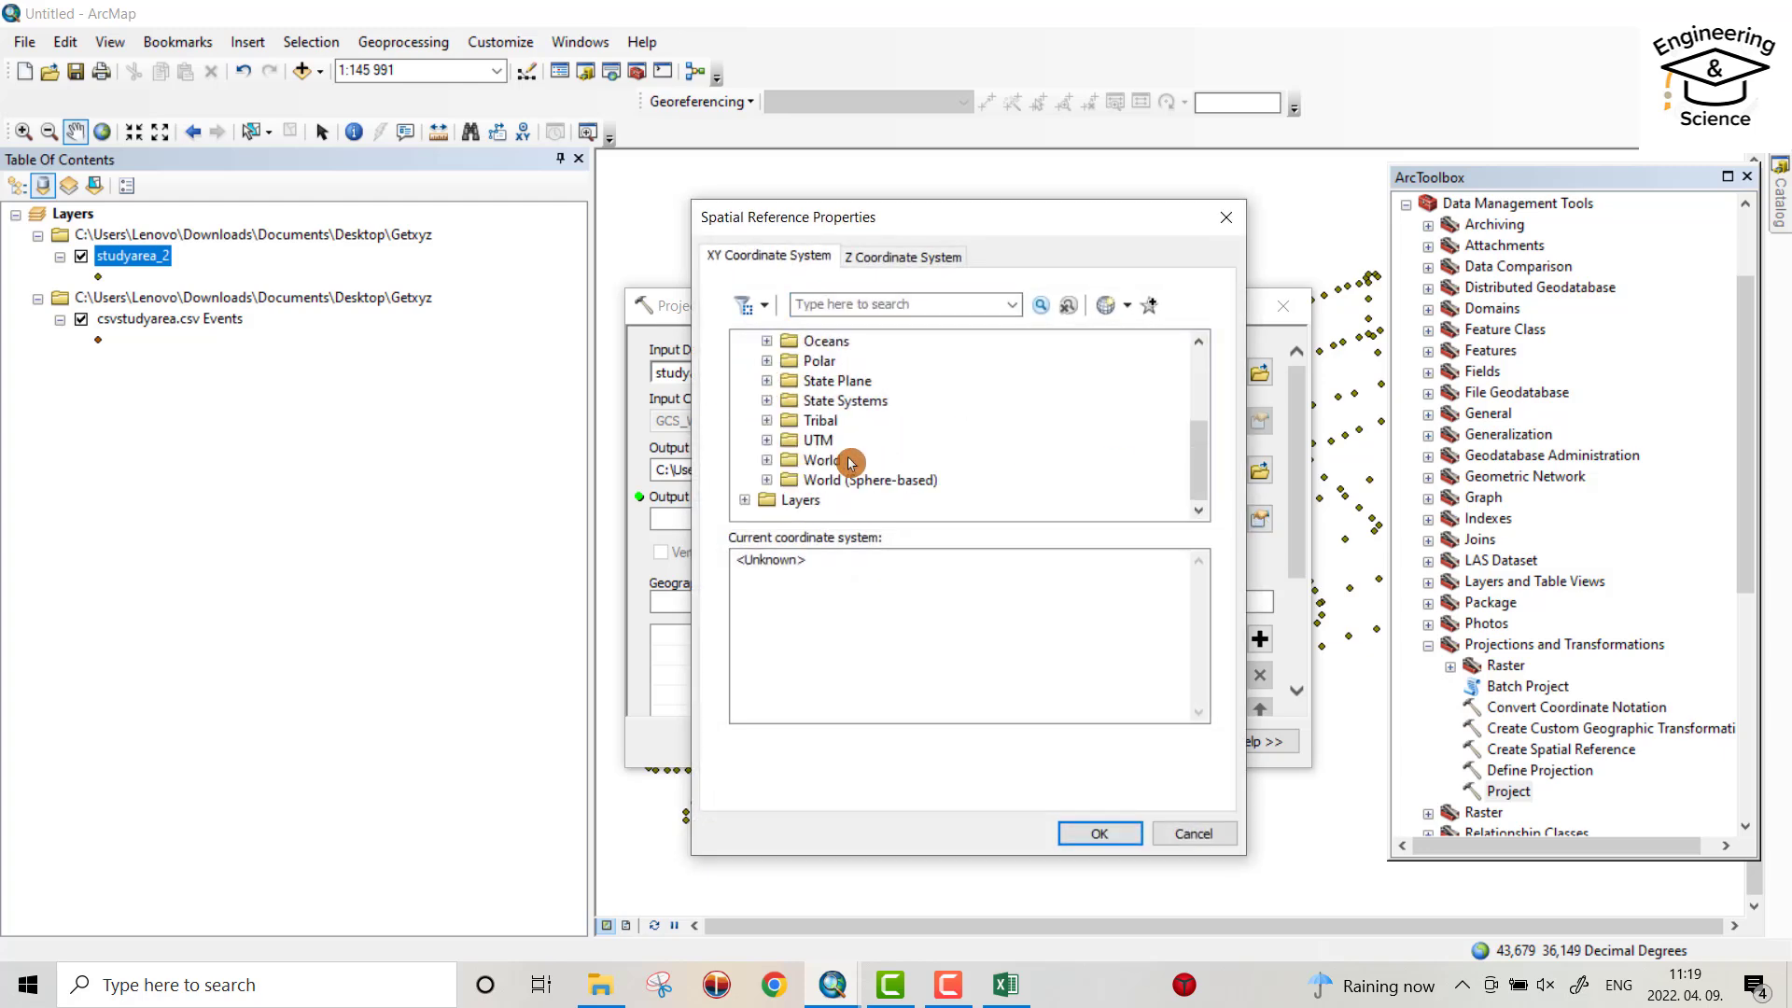
click(766, 440)
scroll(888, 399, down, 3)
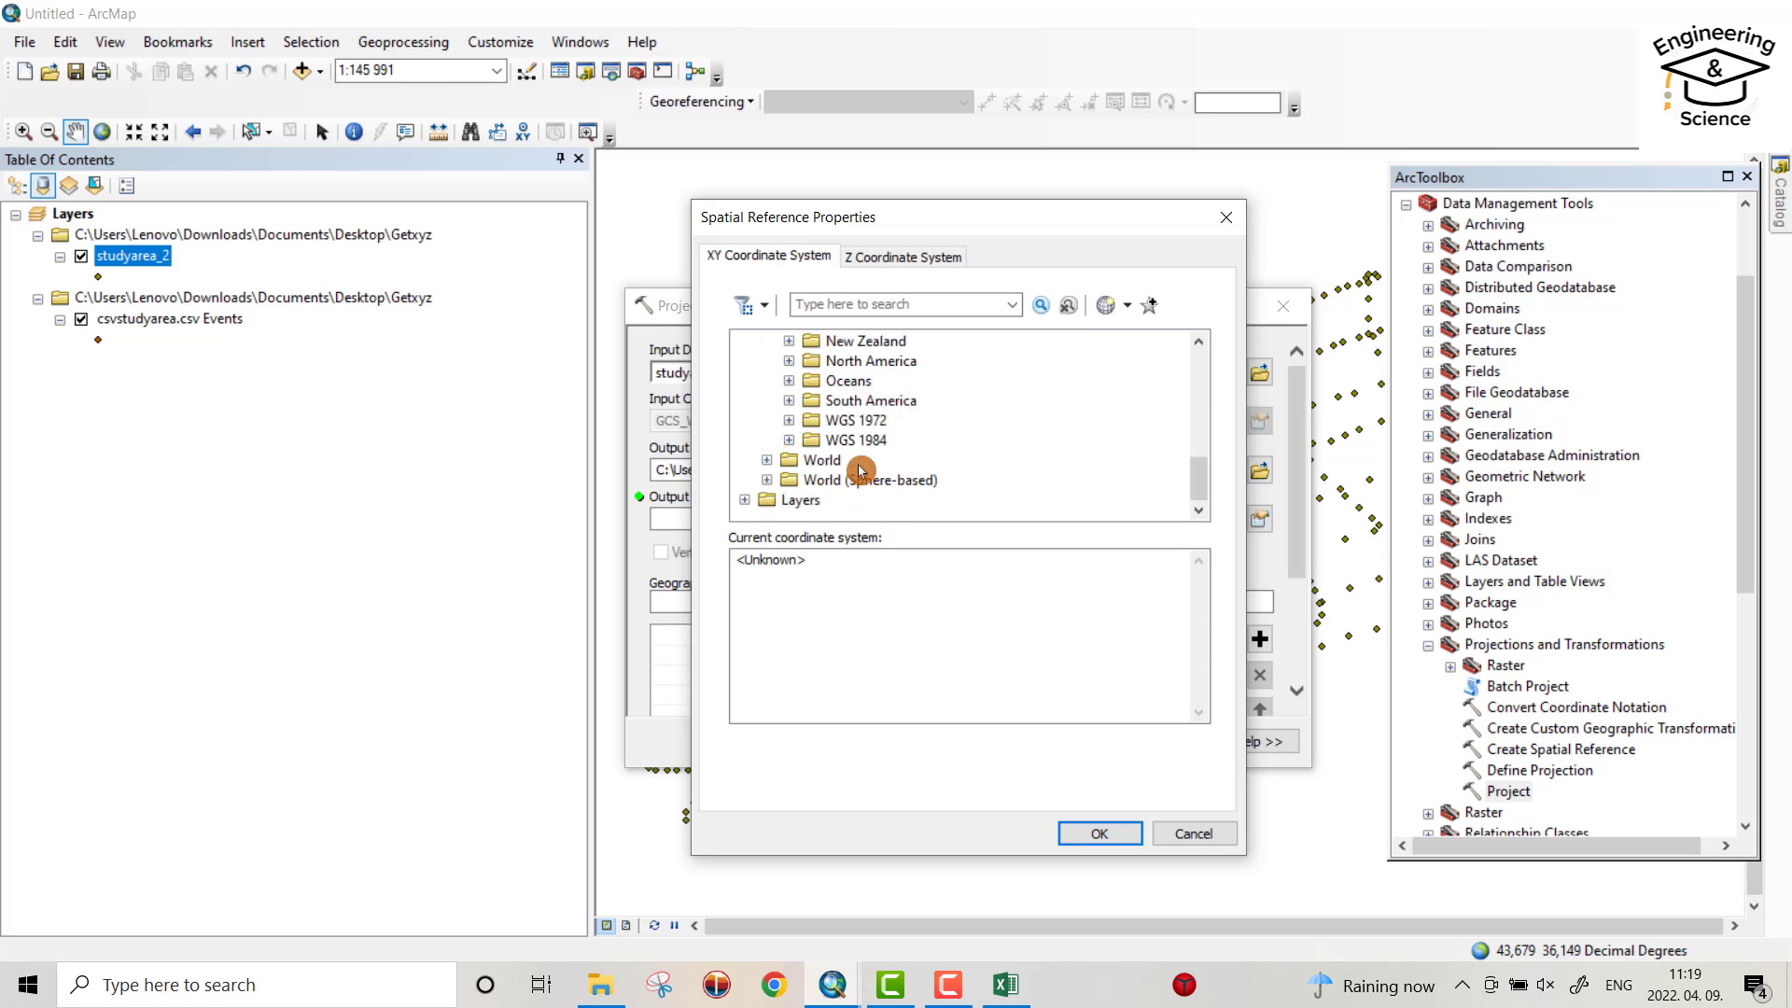
click(790, 441)
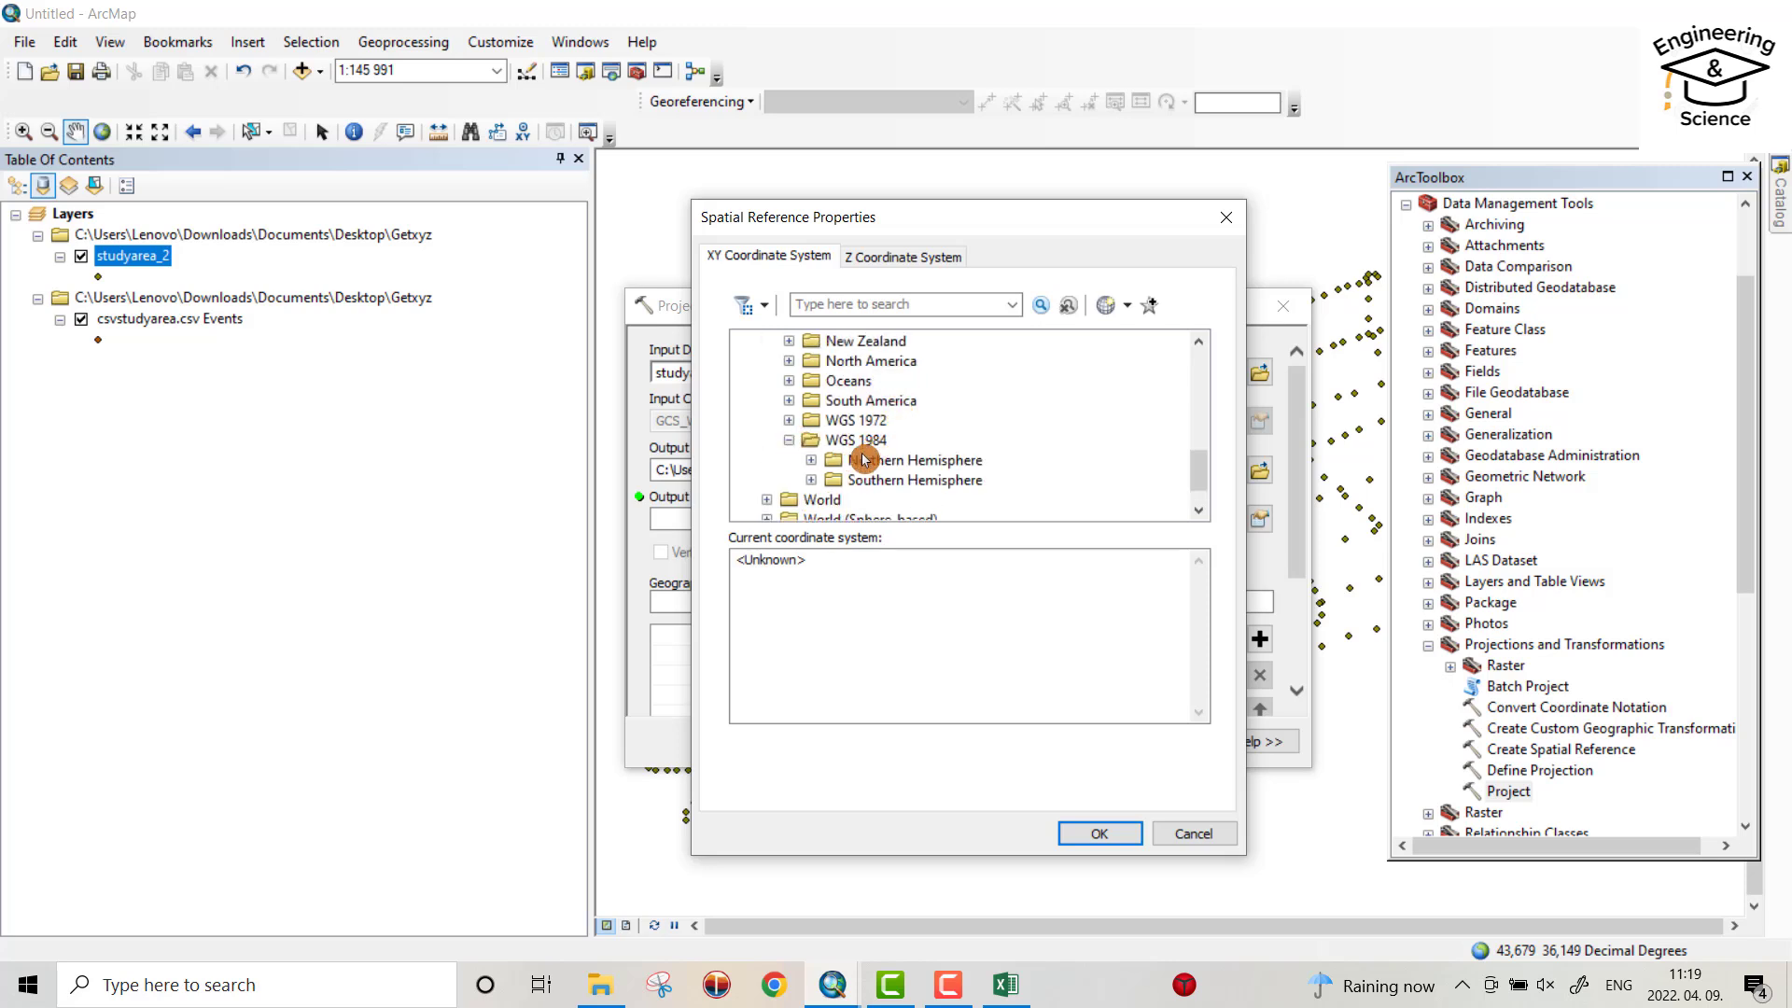
click(811, 460)
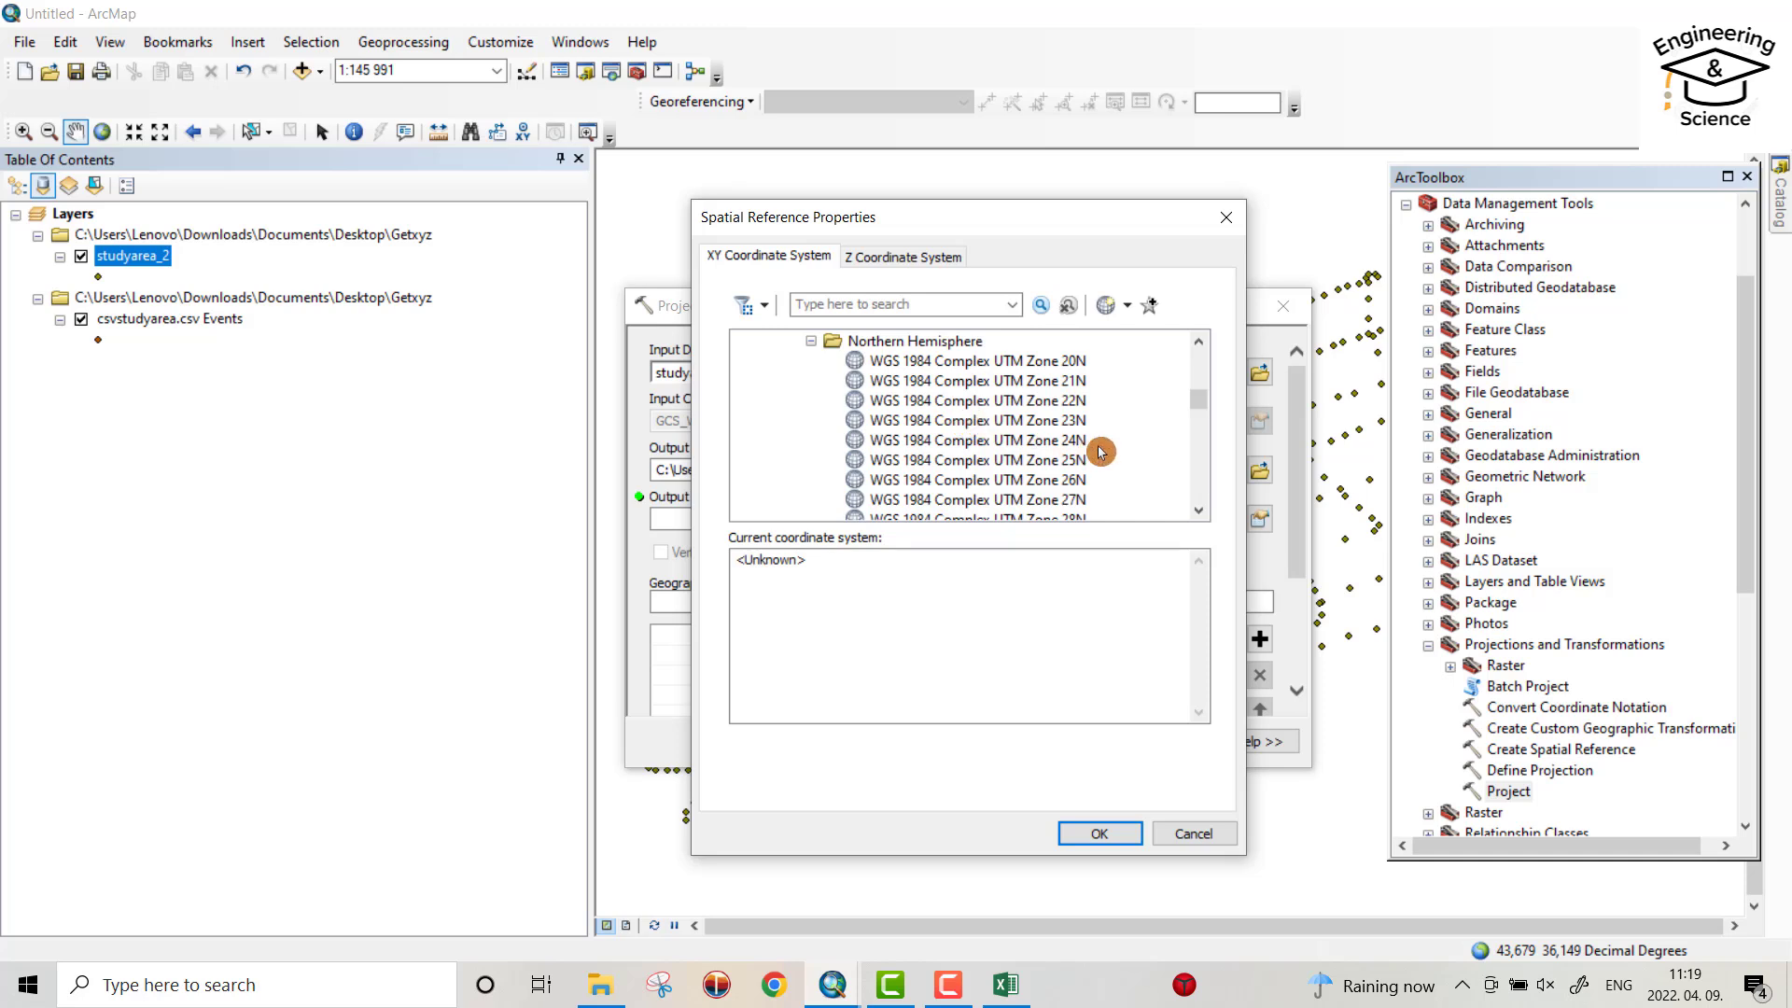
drag(1201, 400, 1205, 434)
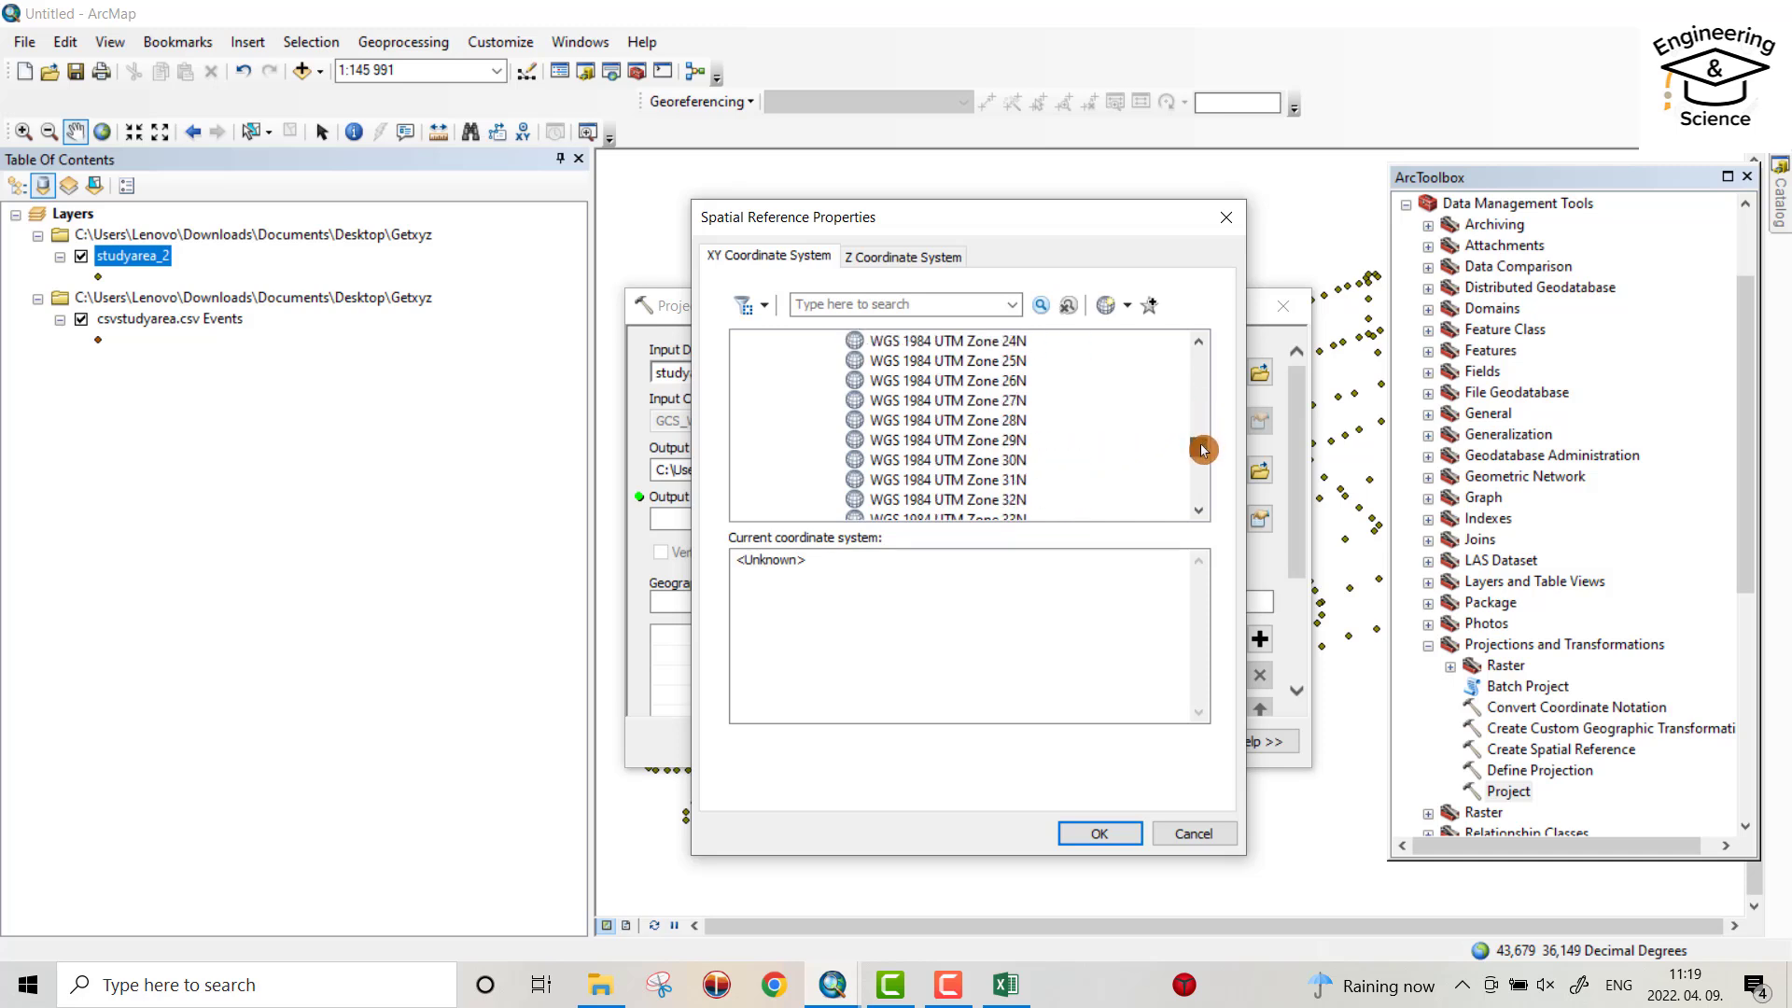
click(1005, 484)
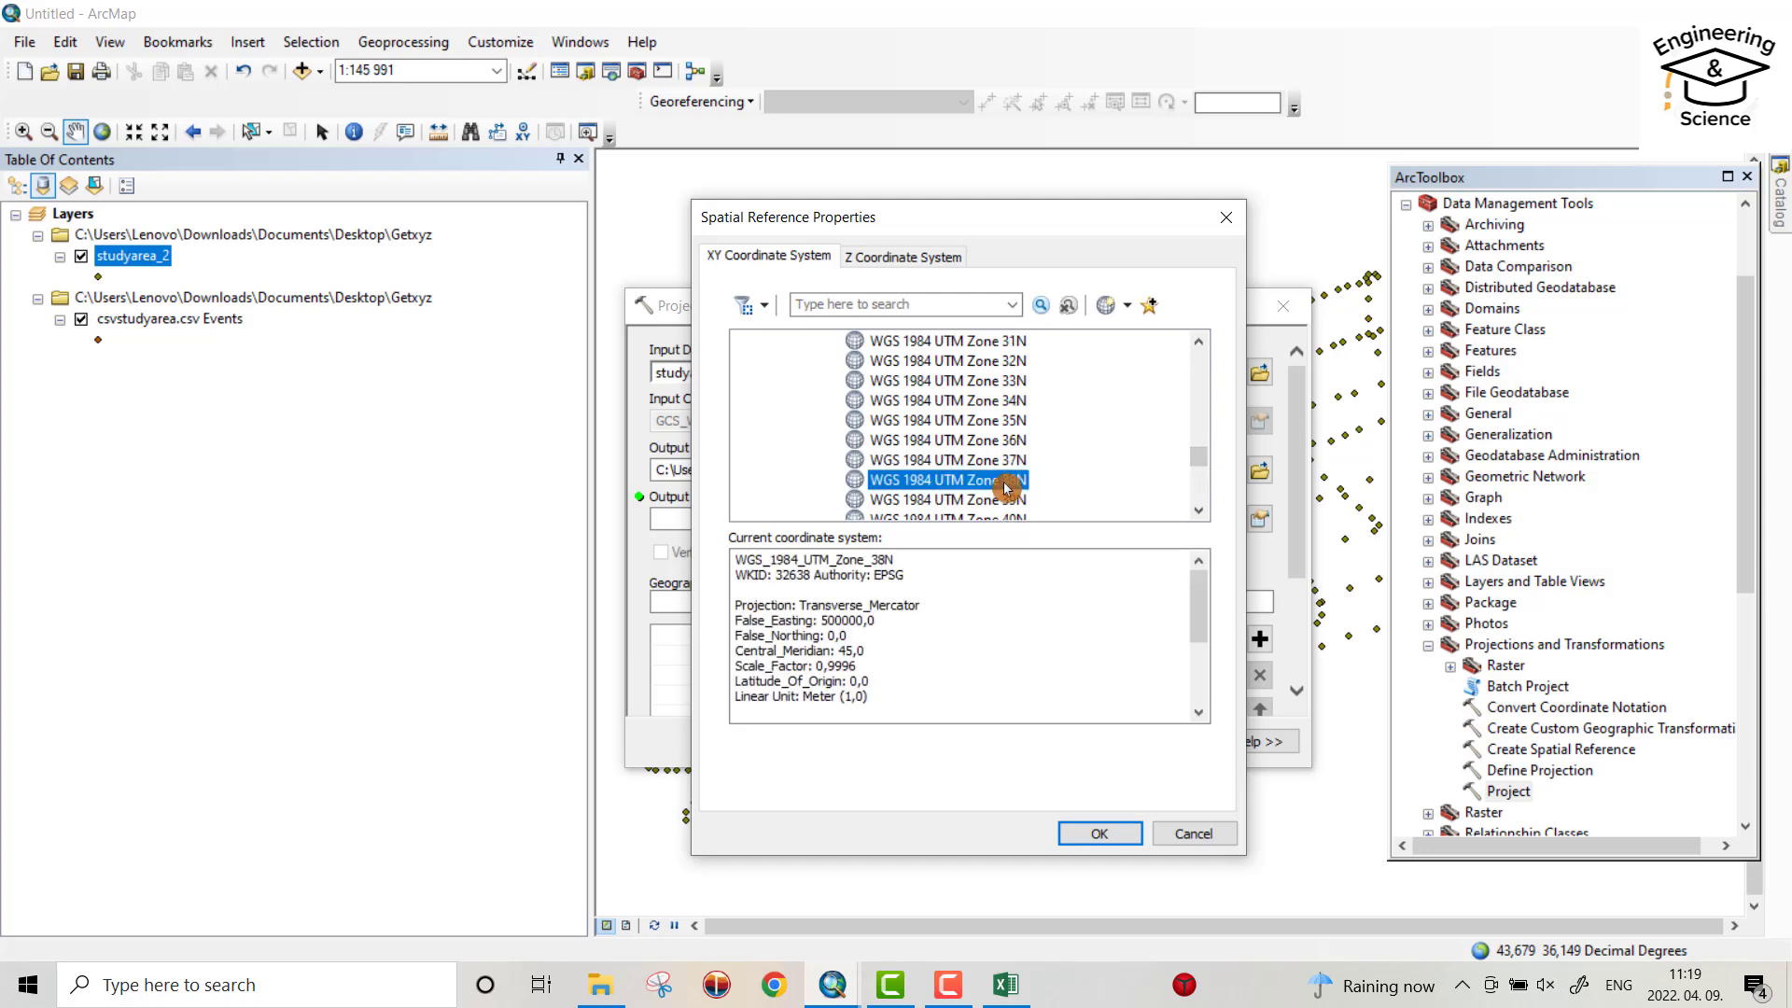
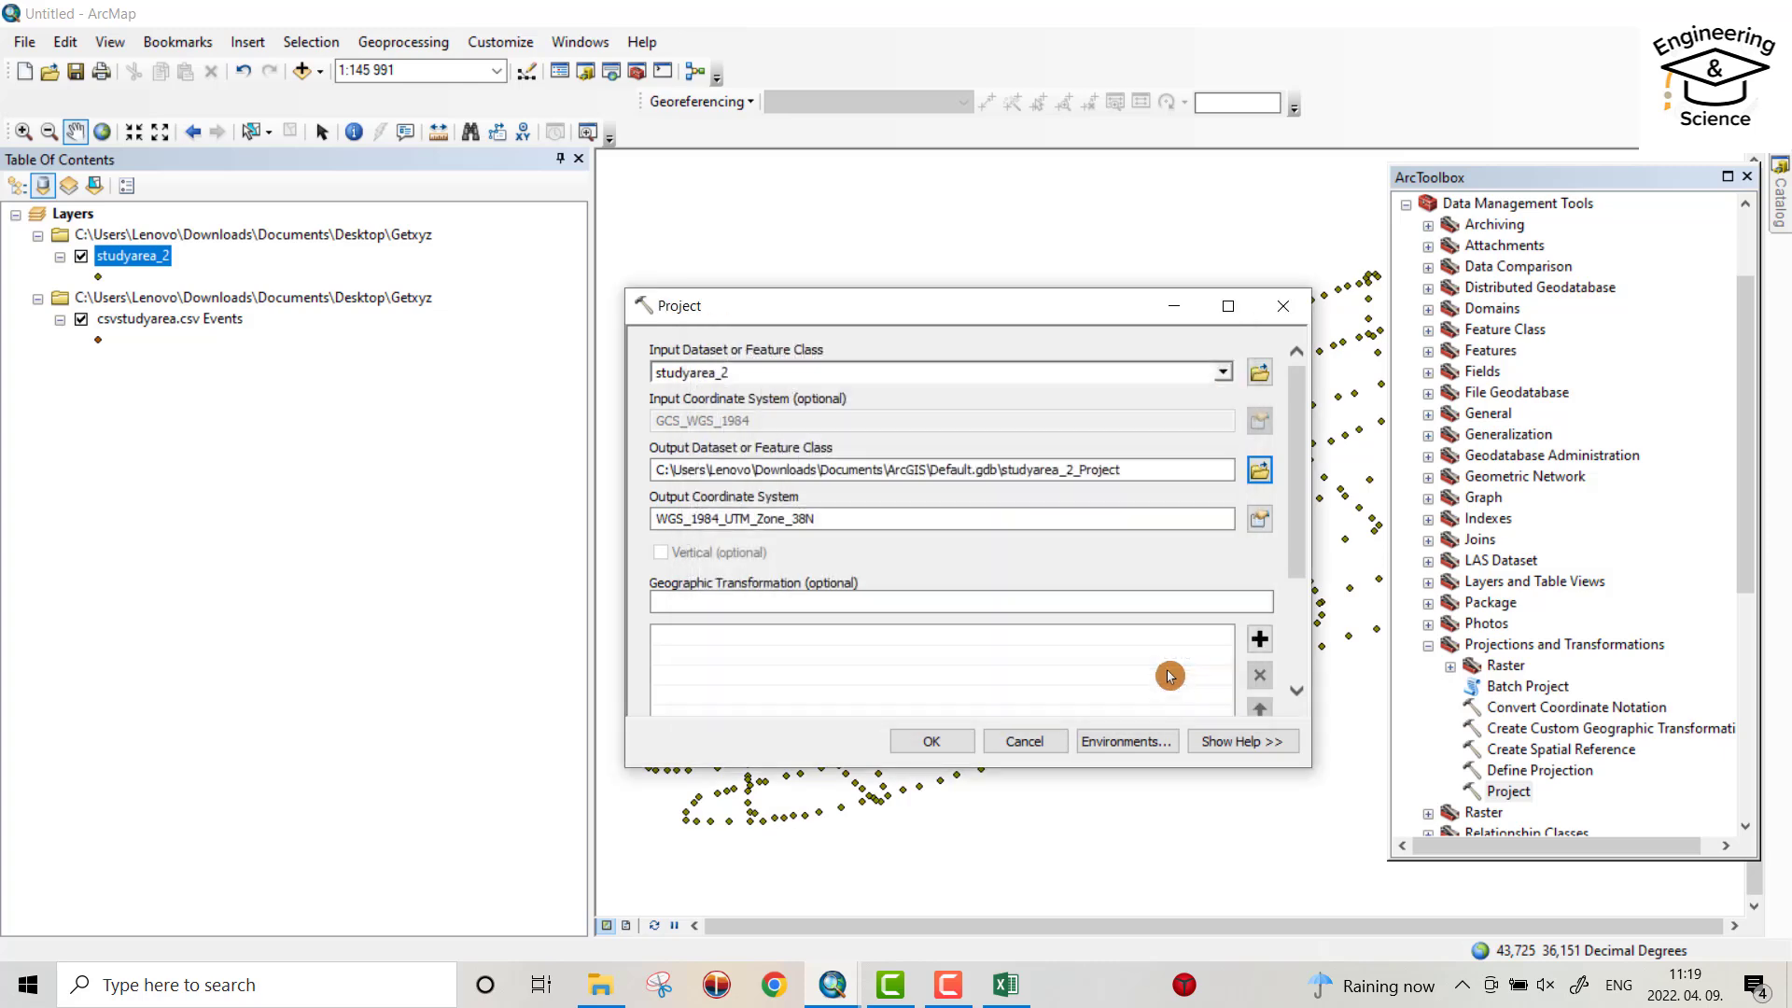
click(932, 741)
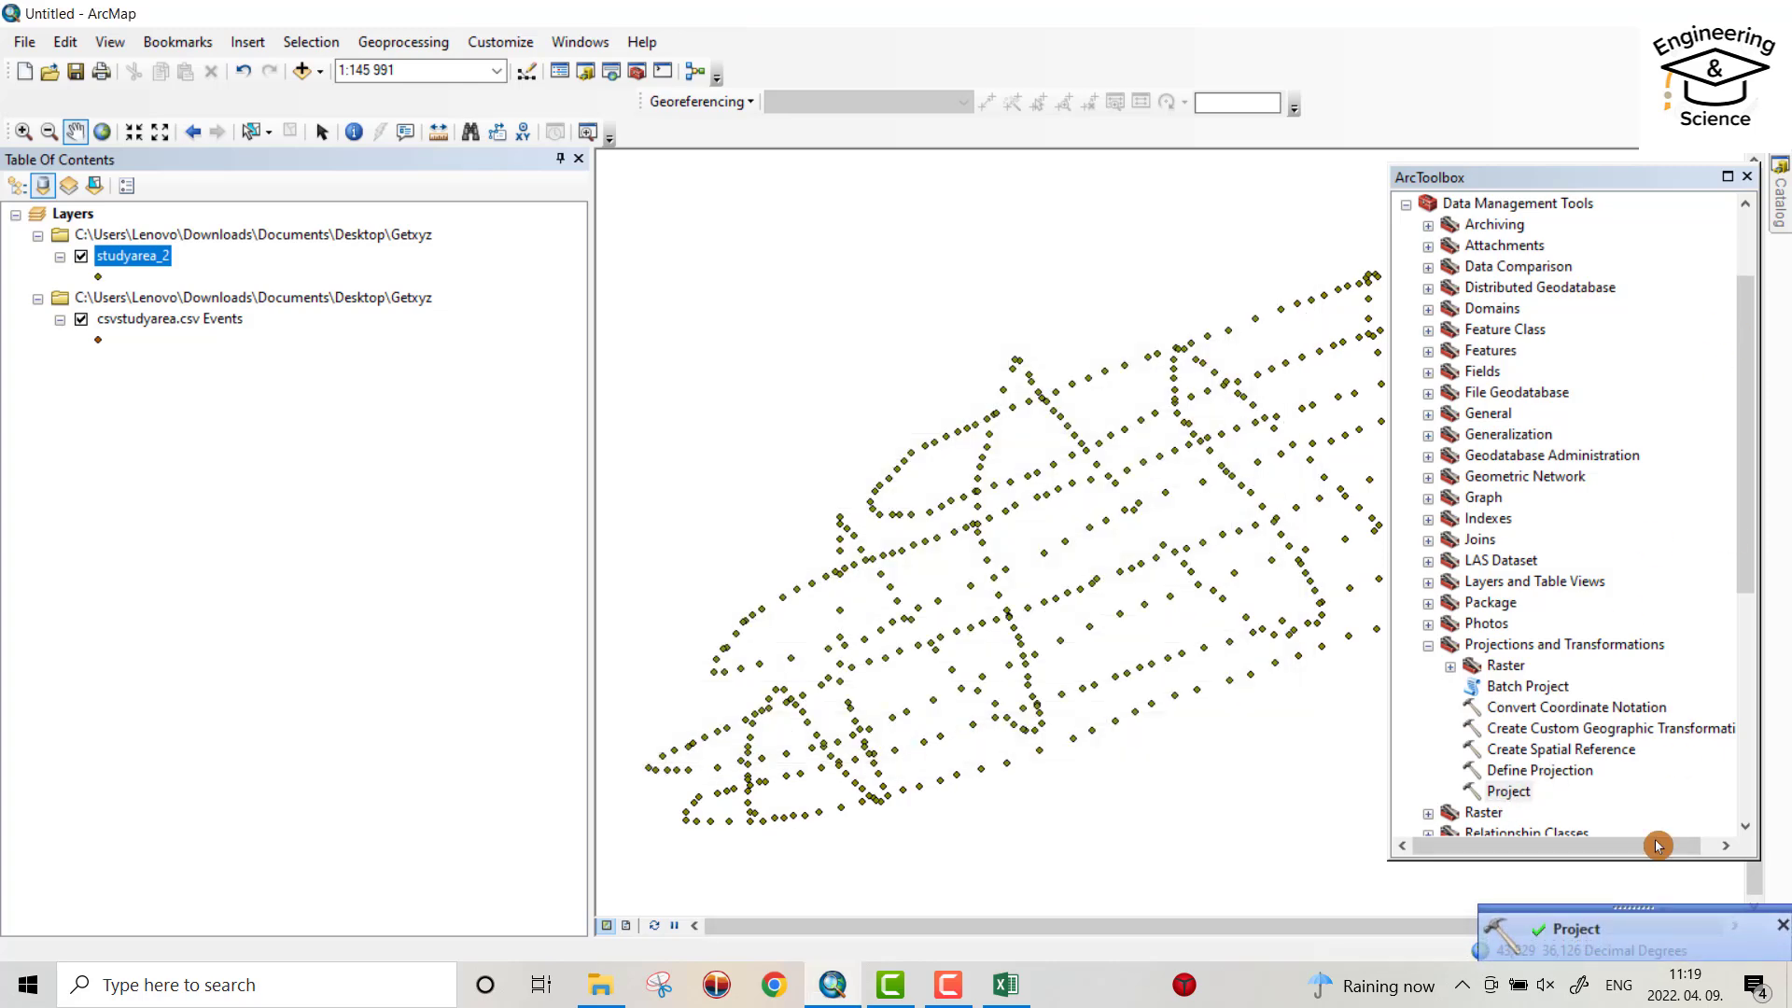
Close ArcToolbox and add projstudyarea.shp from the Getxyz folder to the map.
click(1750, 178)
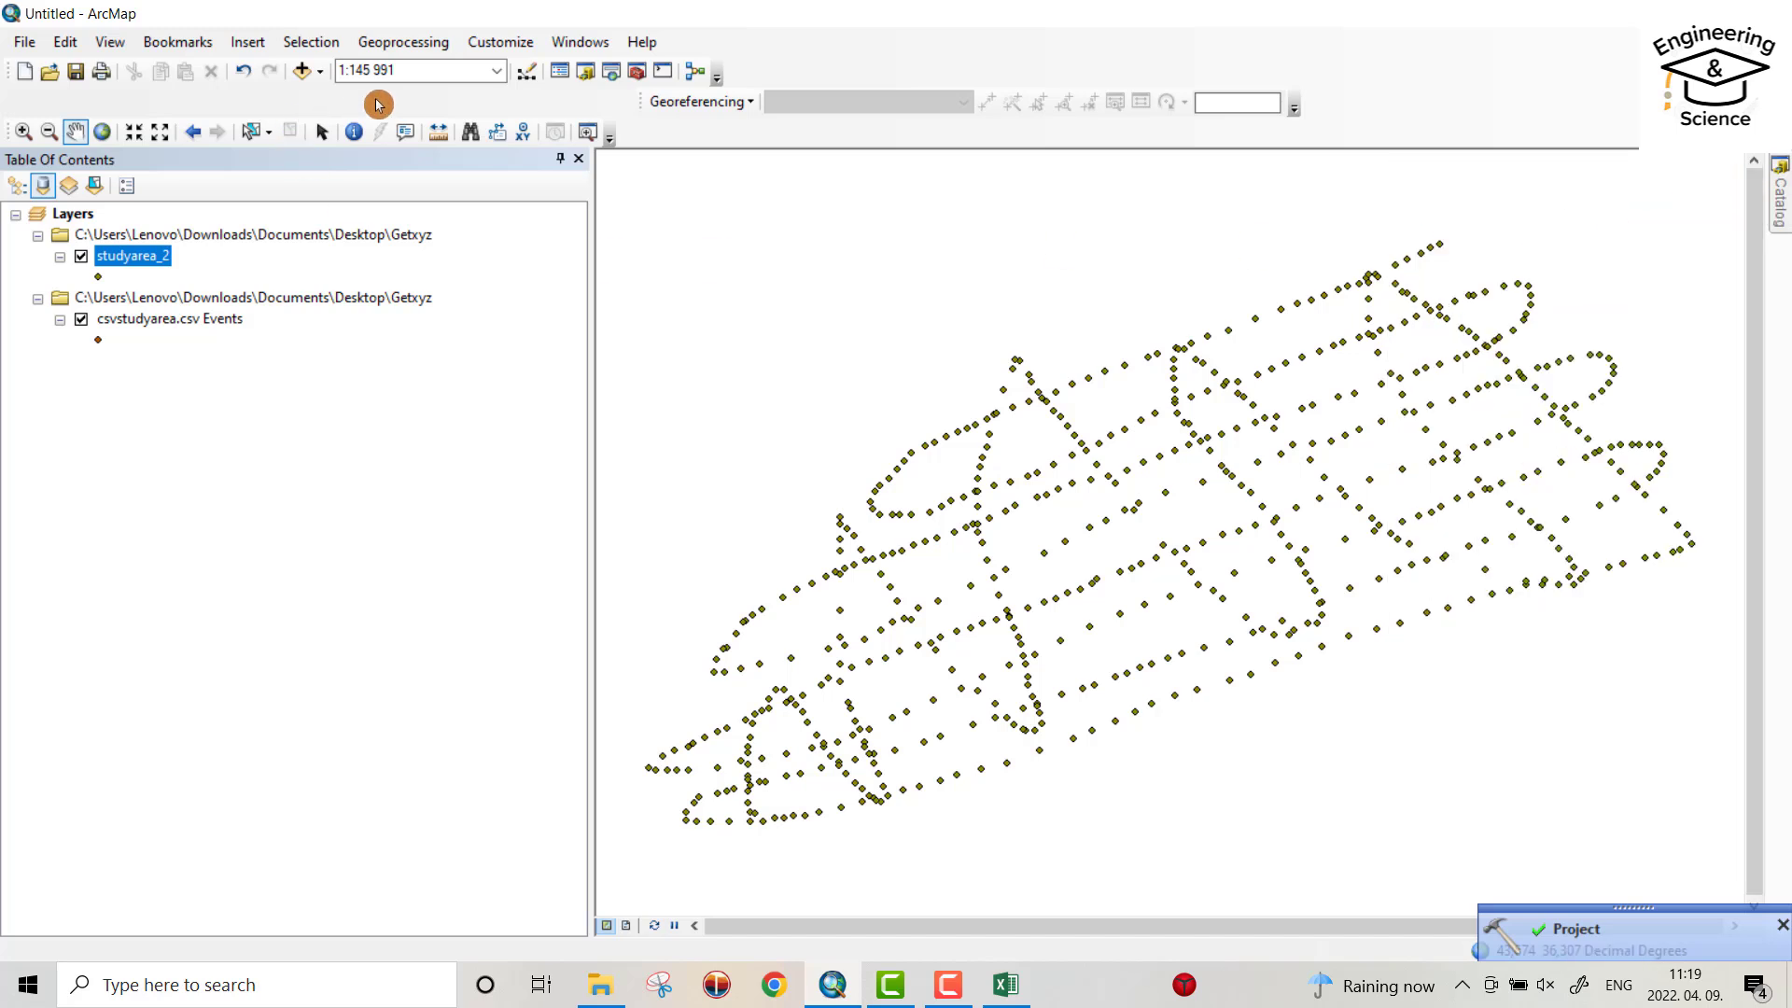
click(301, 75)
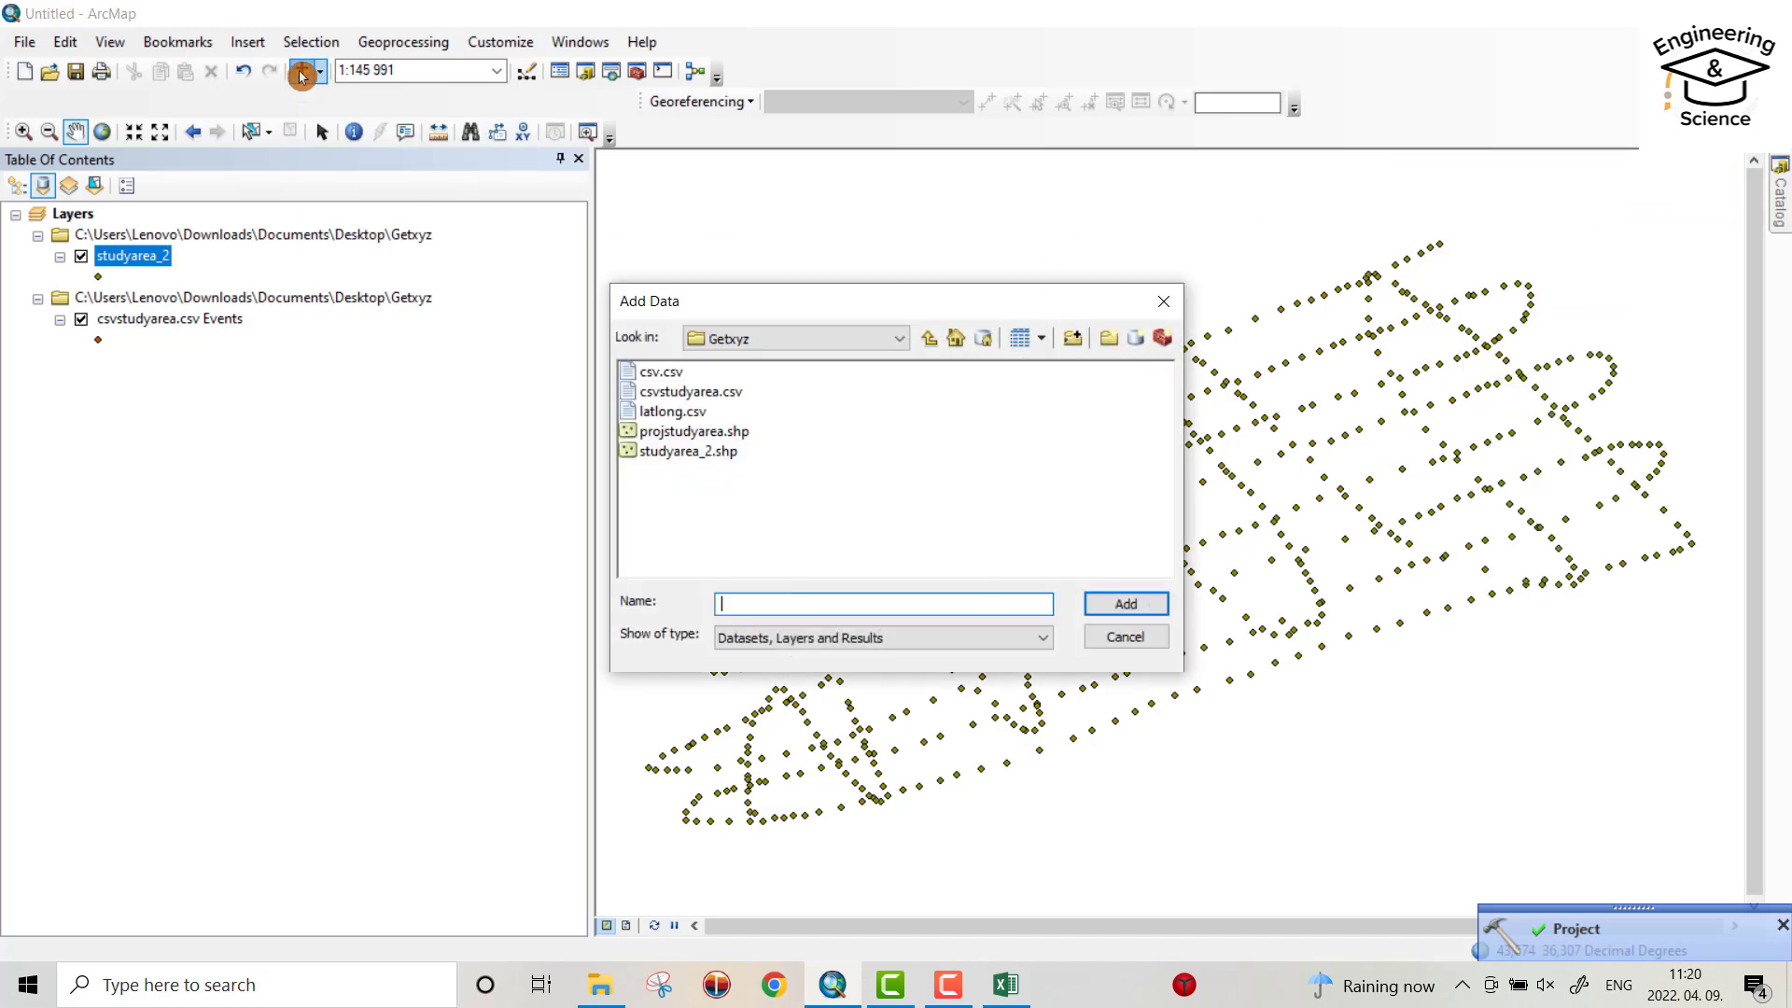
click(714, 431)
click(1113, 602)
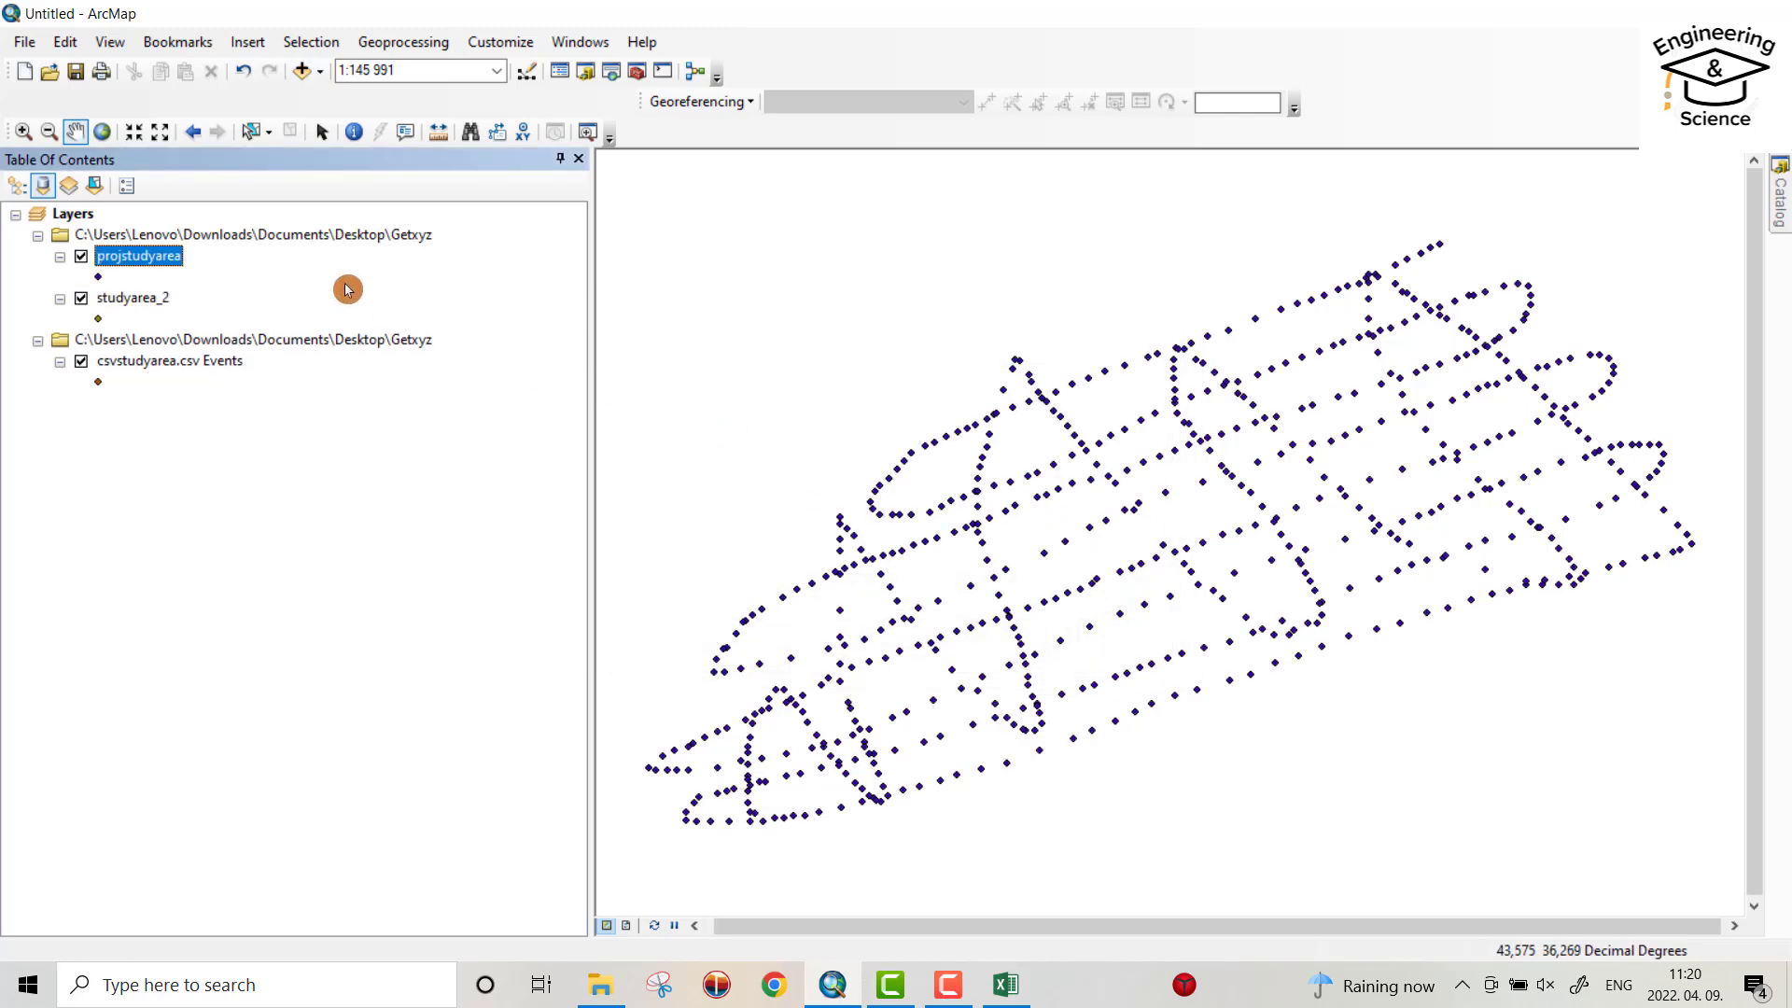
Remove the studyarea_2 and csvstudyarea.csv Events layers from the map.
click(155, 304)
right_click(153, 305)
click(168, 335)
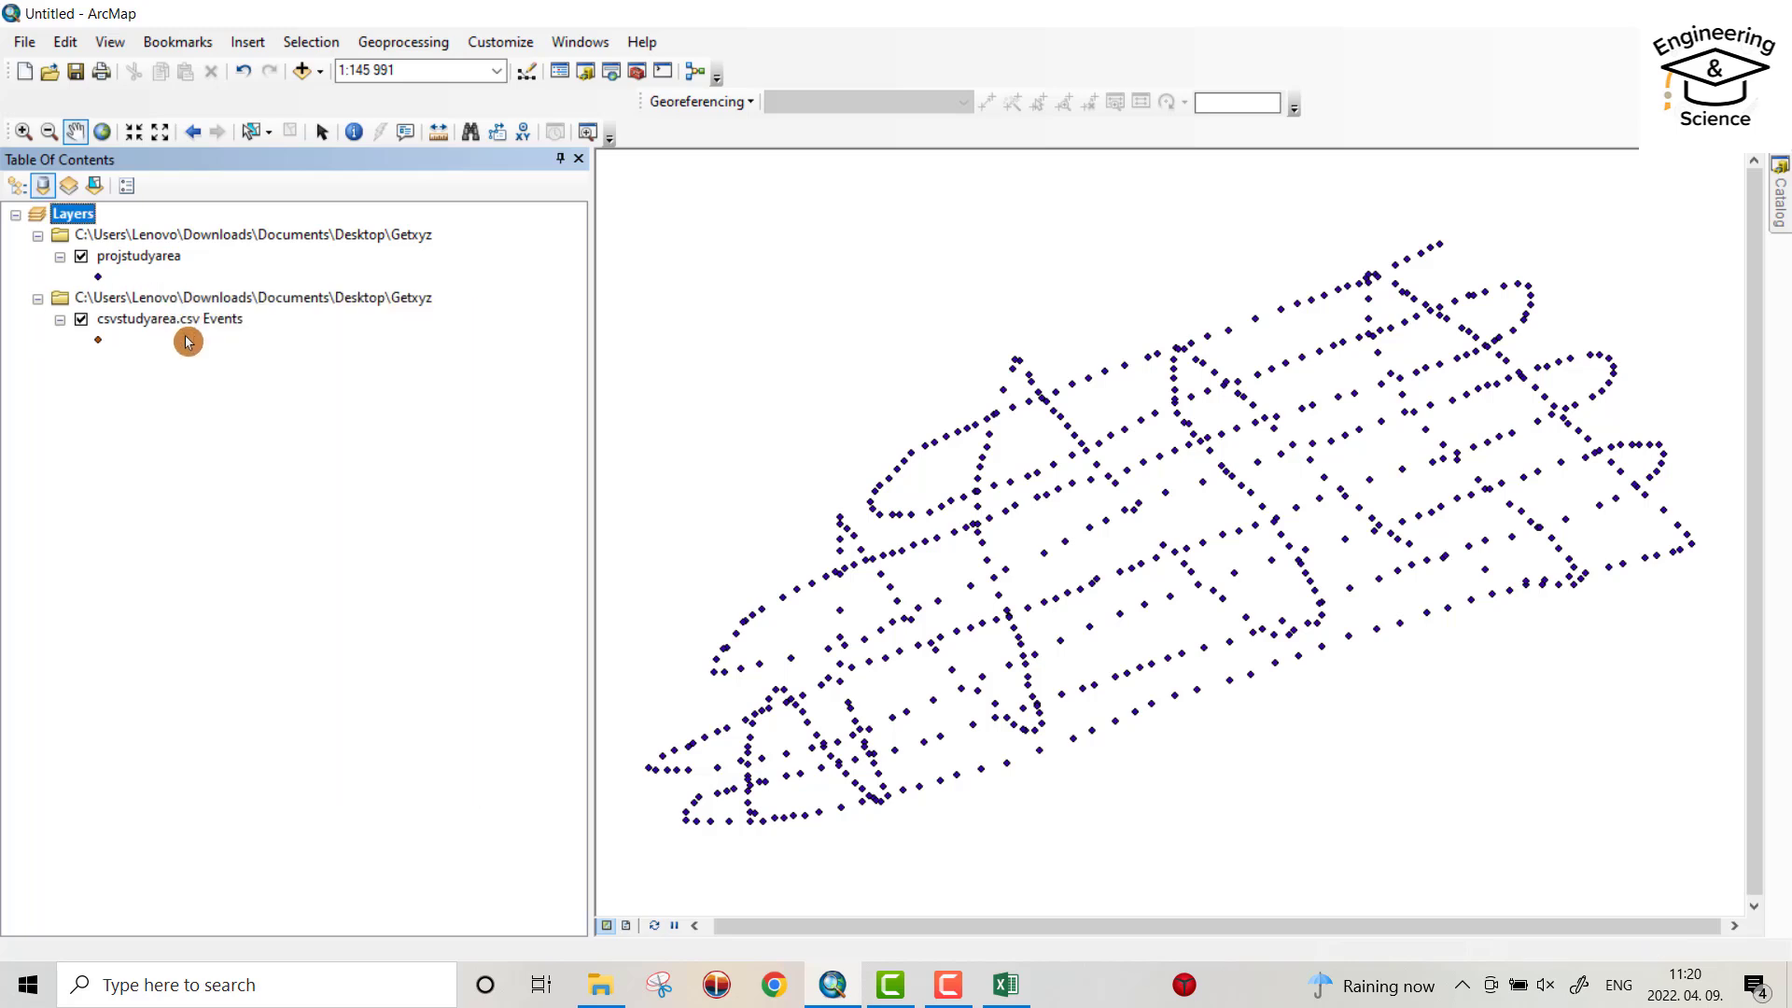
click(139, 315)
right_click(140, 298)
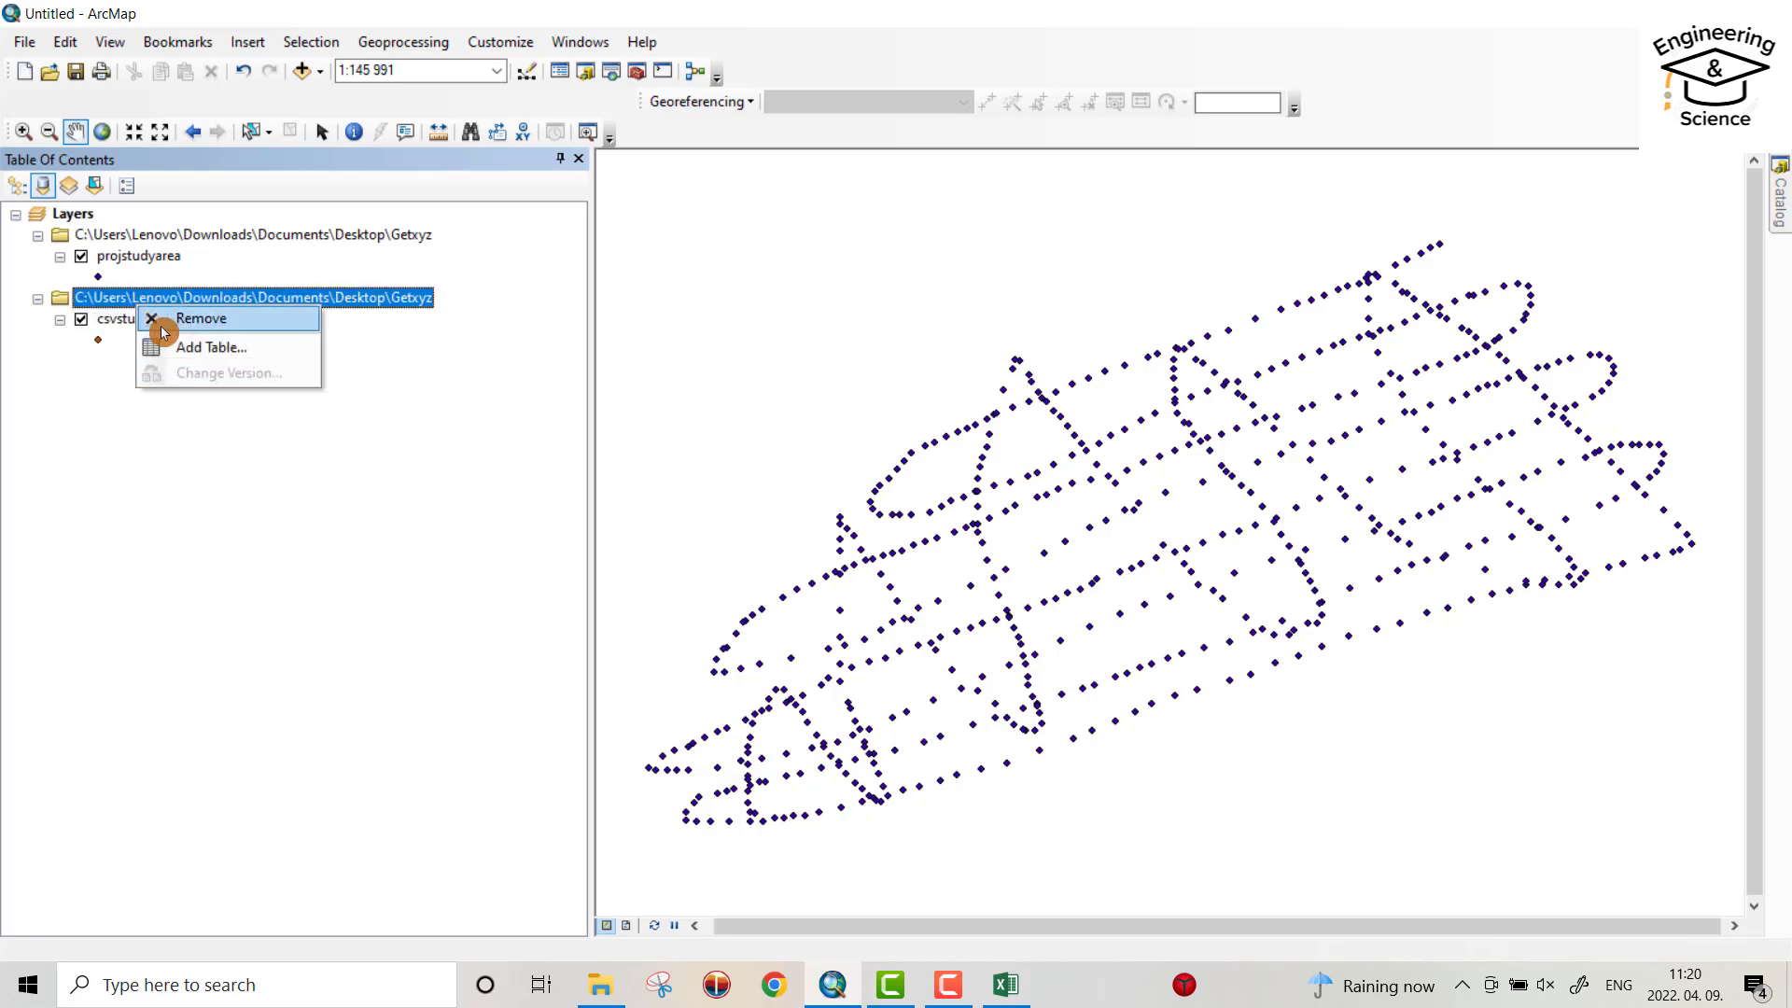
click(186, 323)
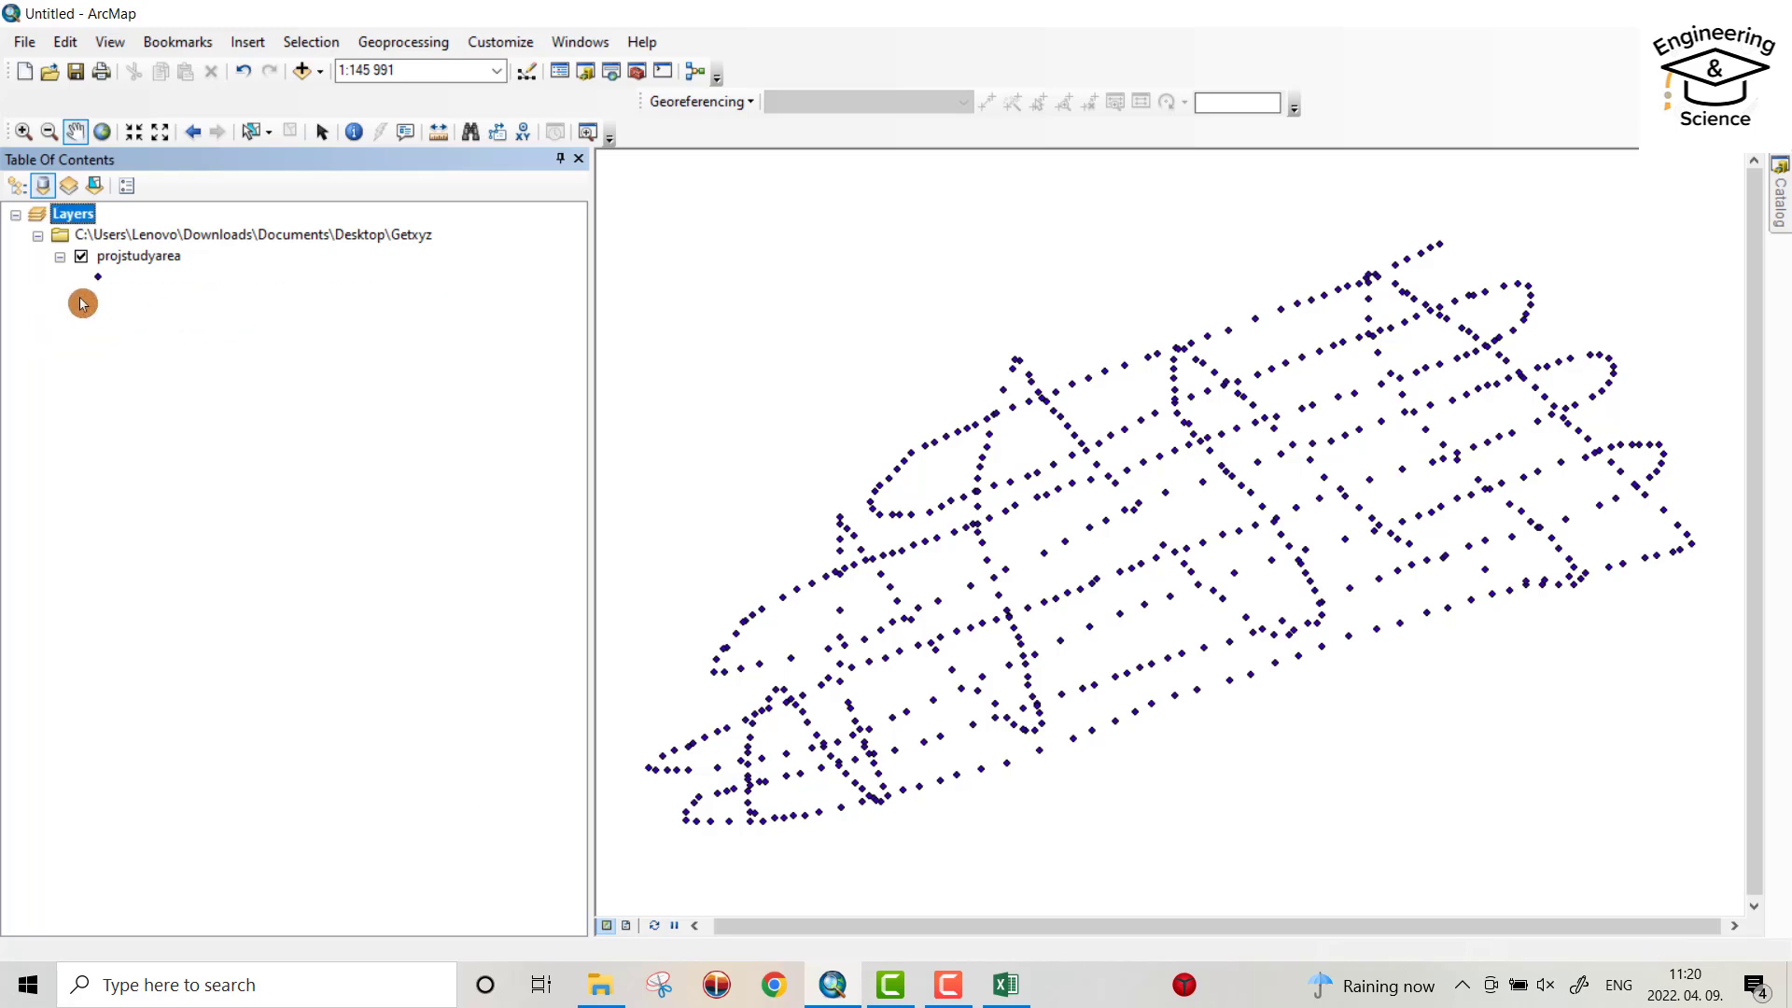
Open the attribute table of projstudyarea and add a decimal-number field named easting.
right_click(120, 252)
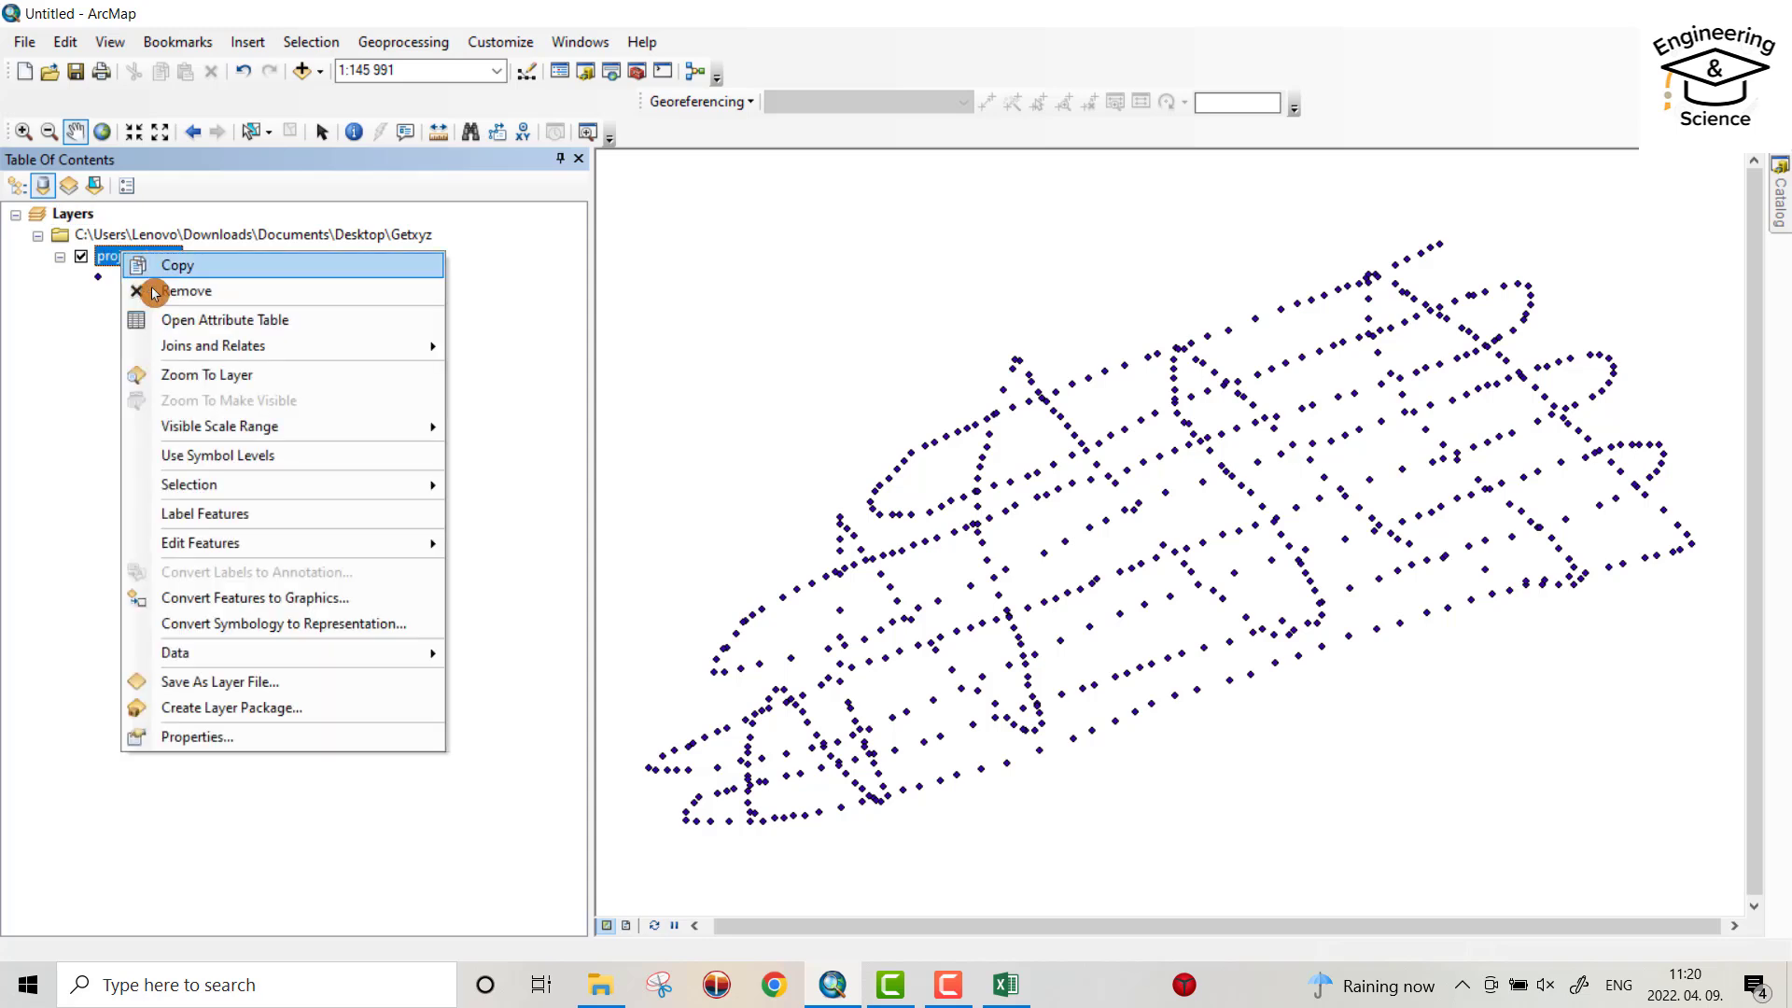
click(178, 320)
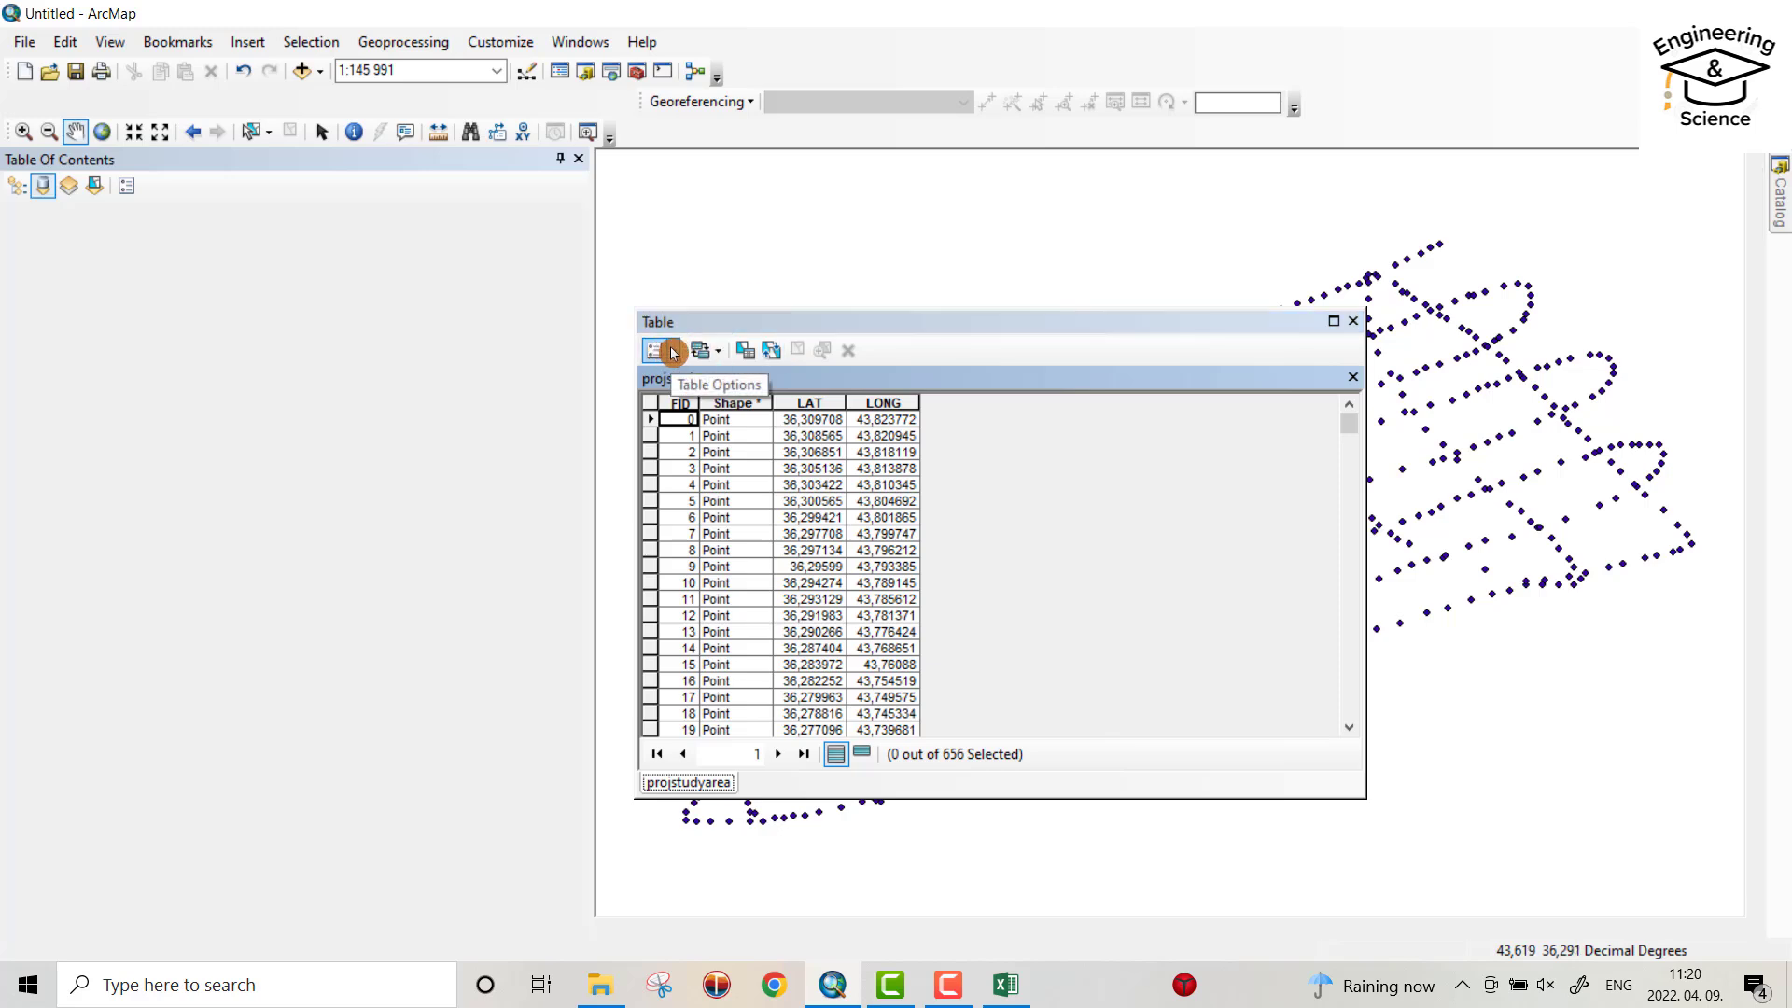
click(673, 352)
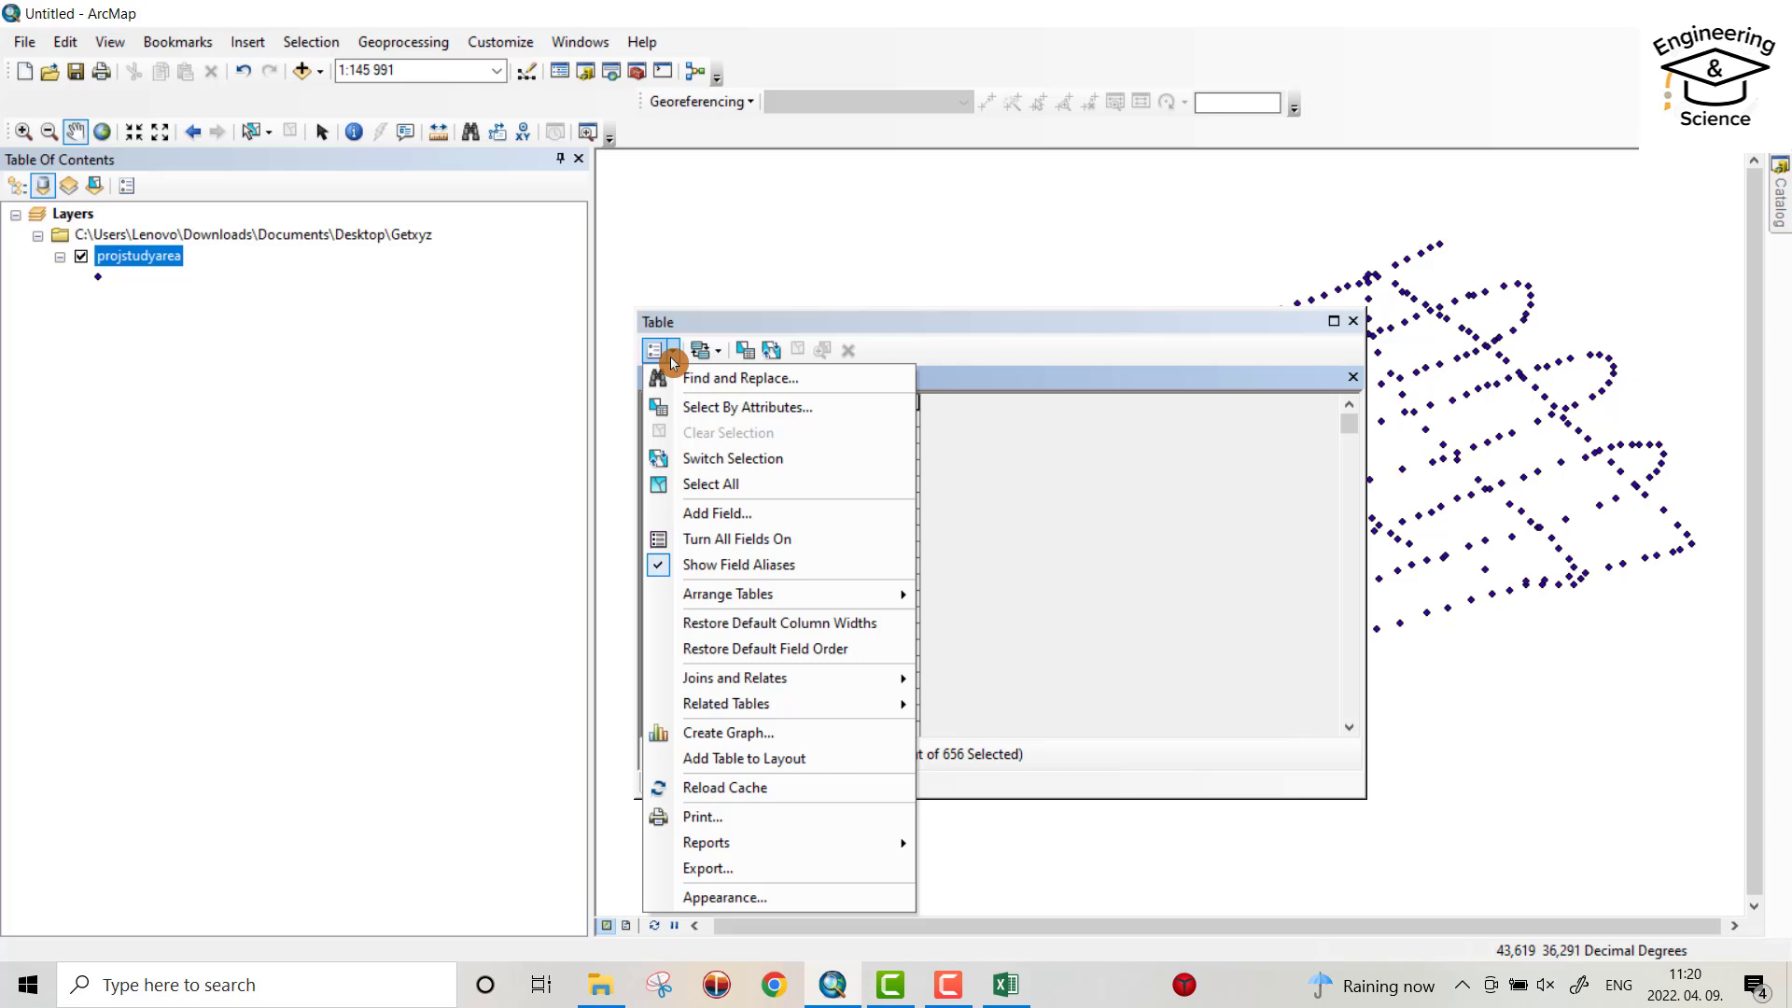
click(701, 511)
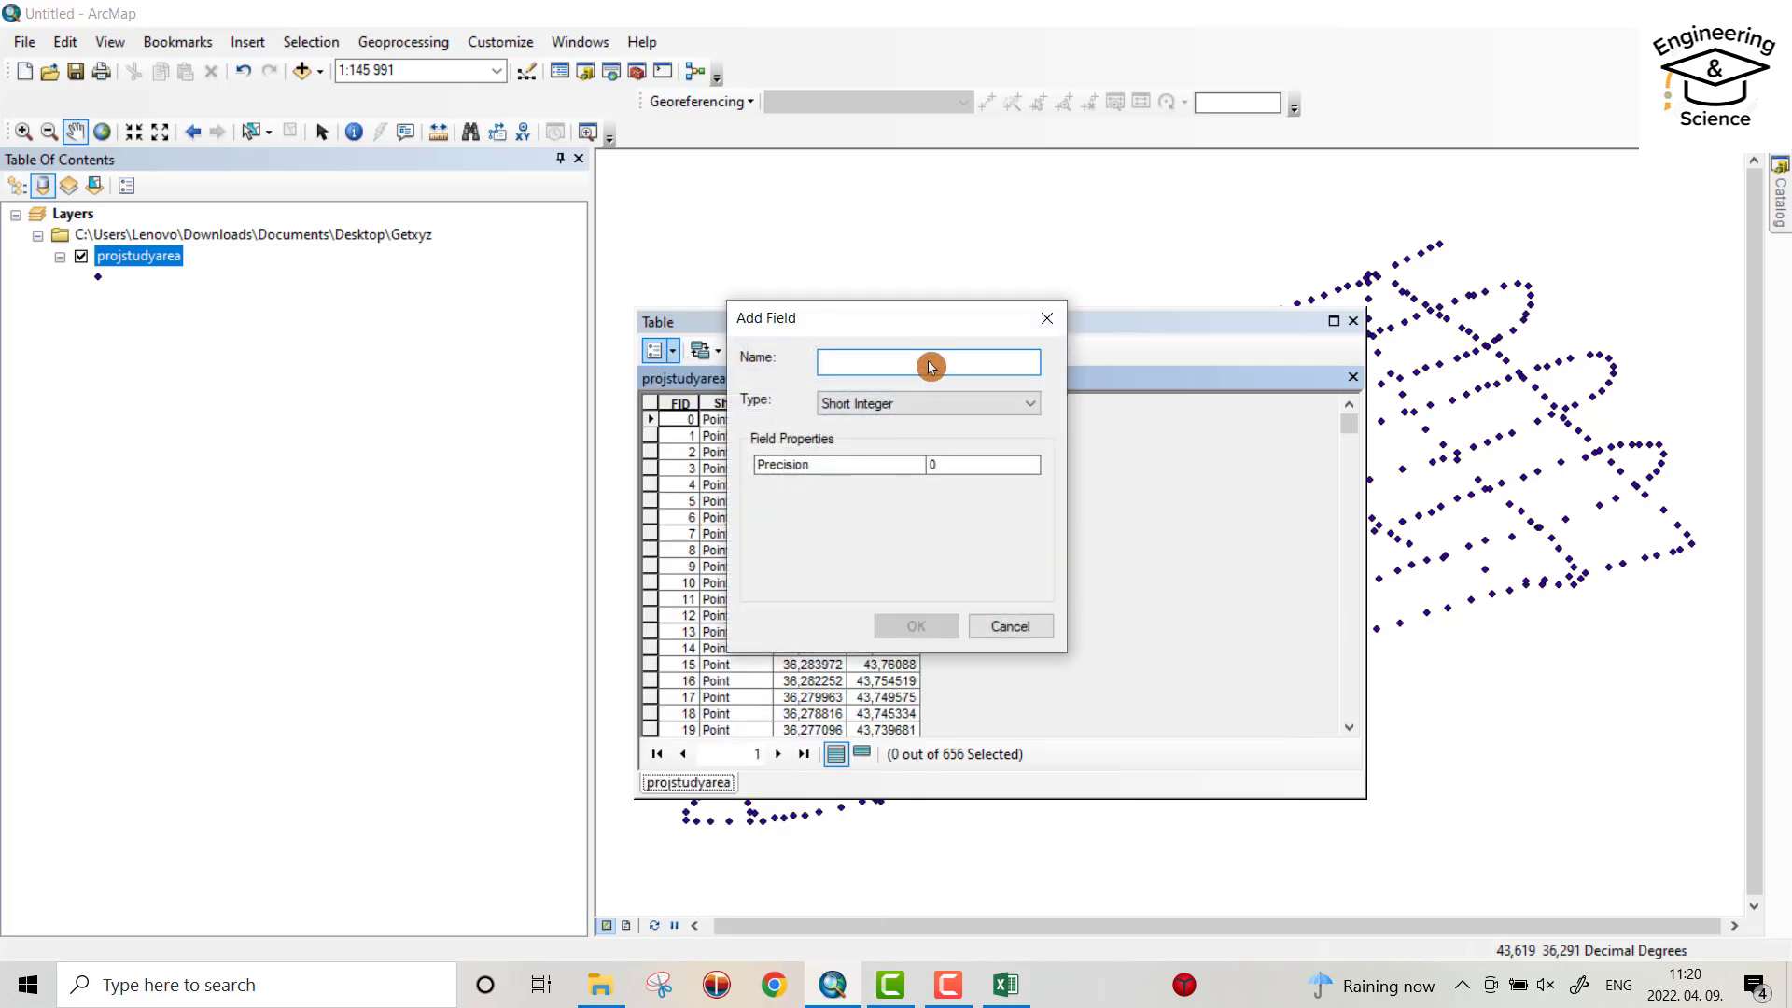
text(easting)
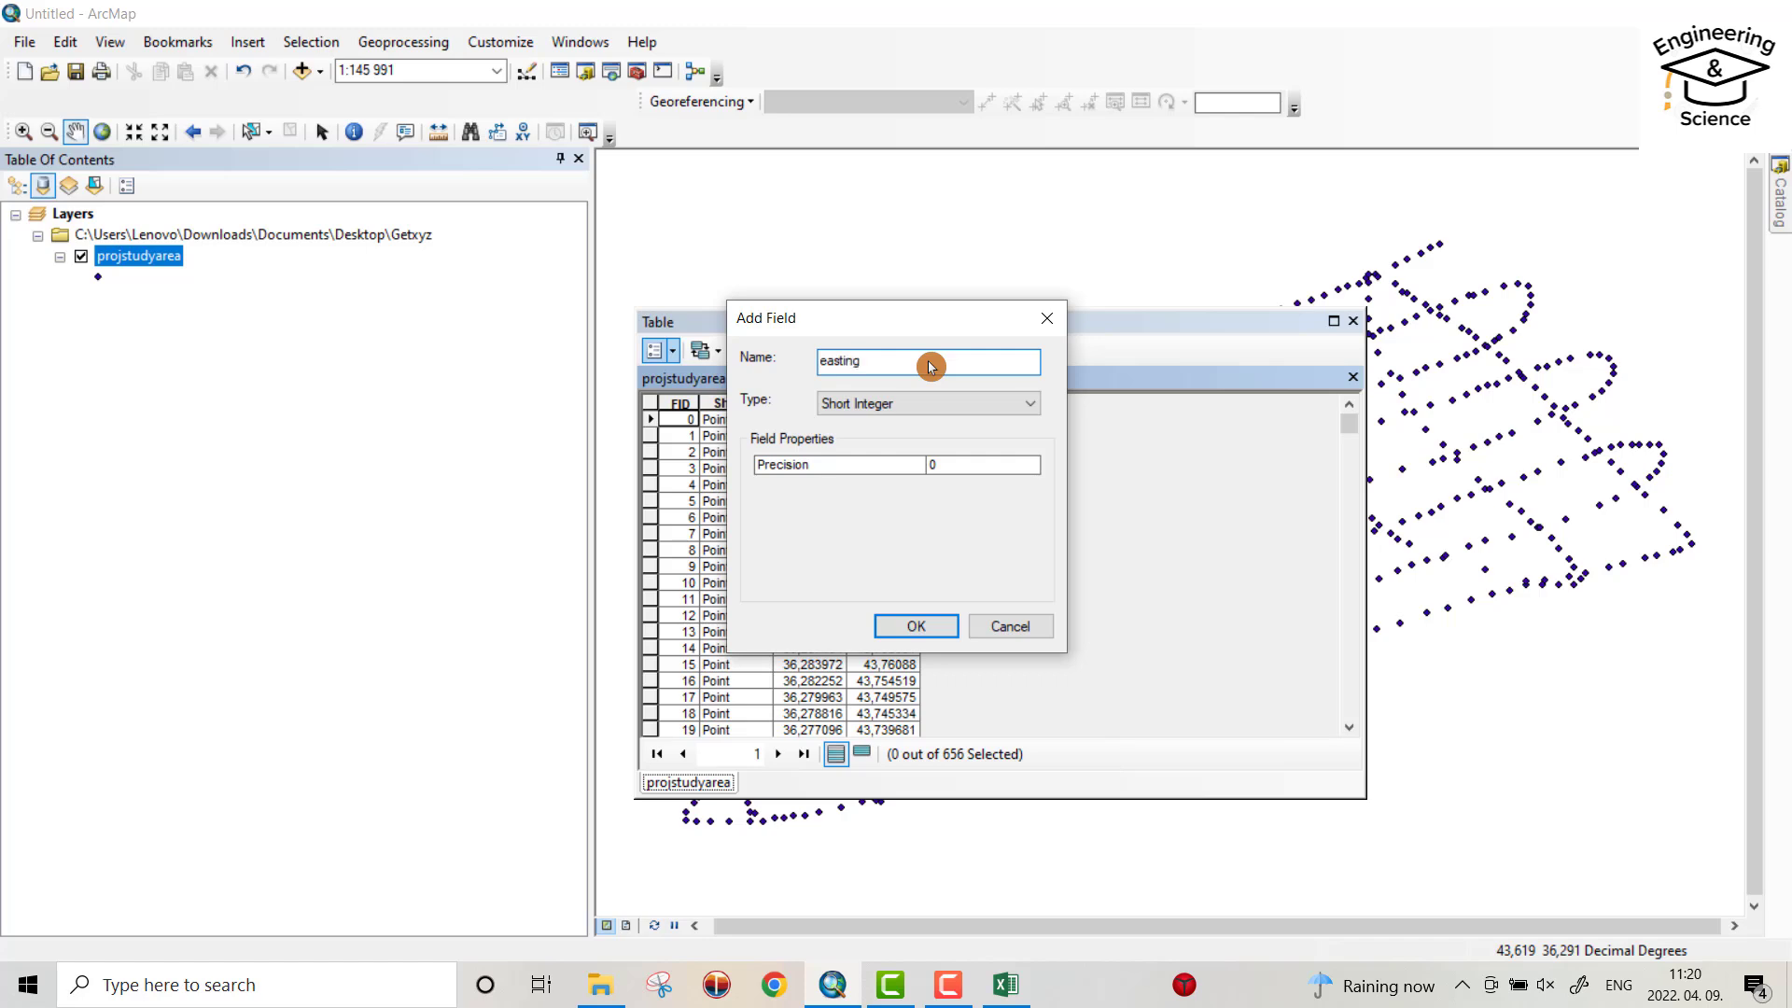
click(904, 402)
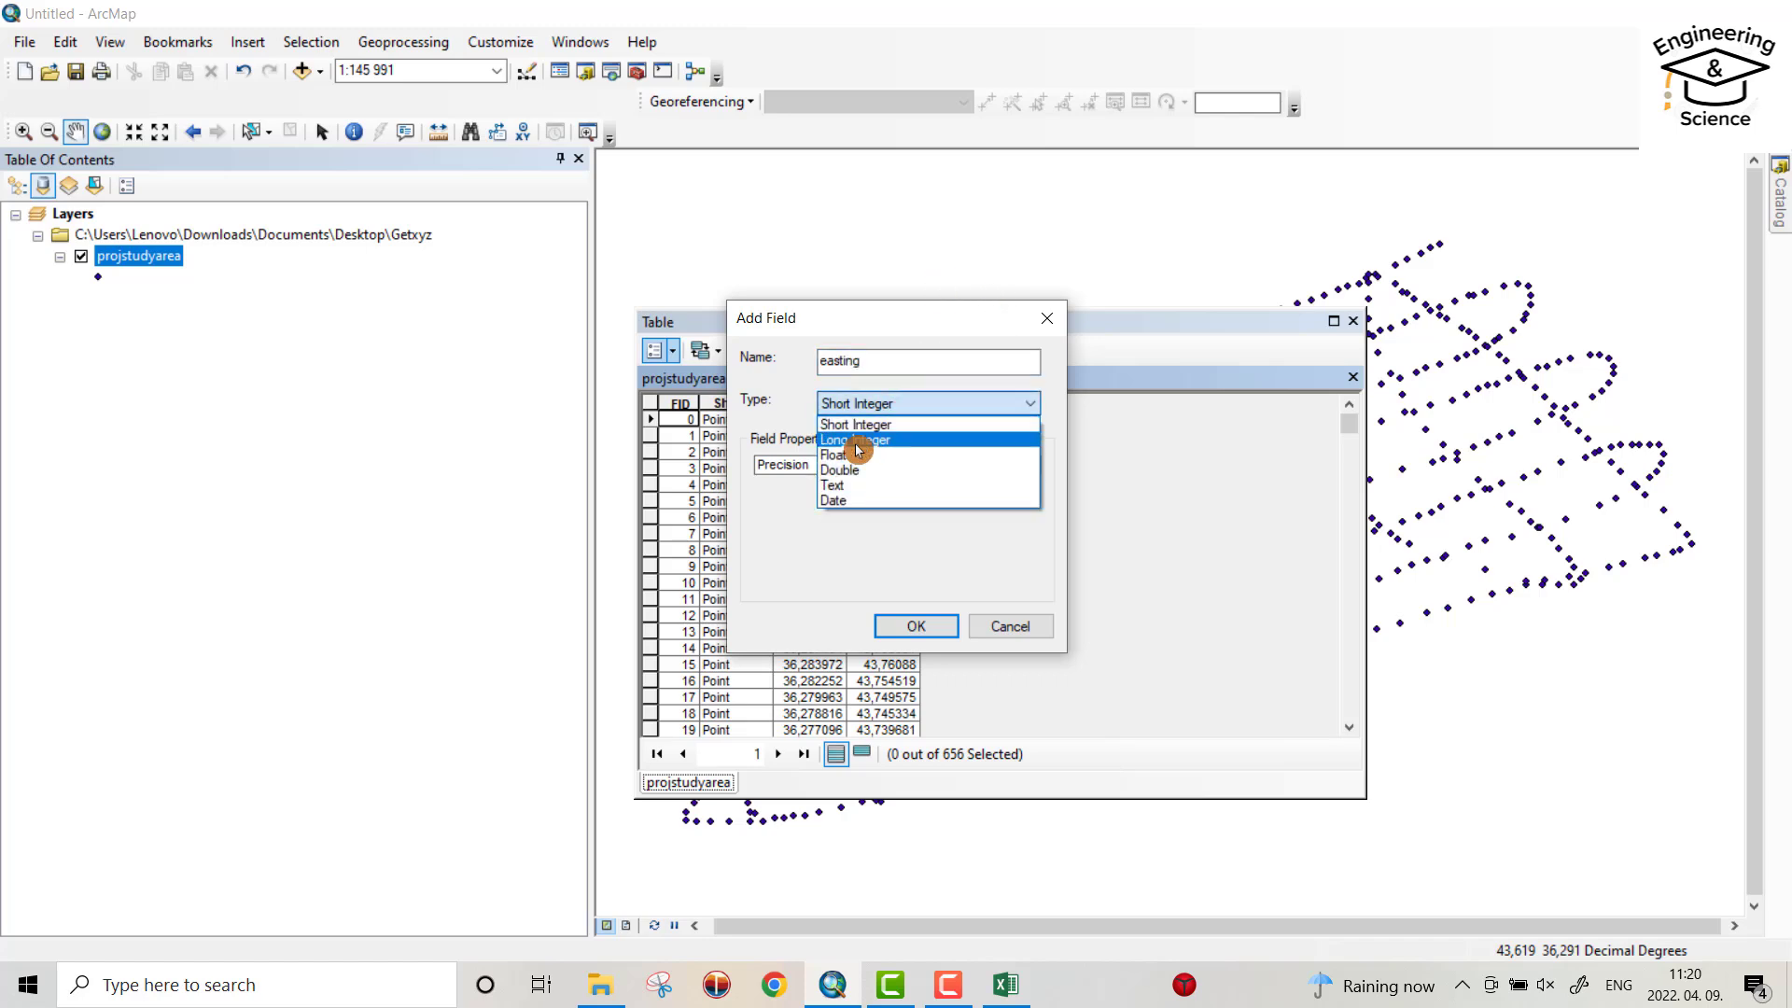
click(840, 459)
click(916, 637)
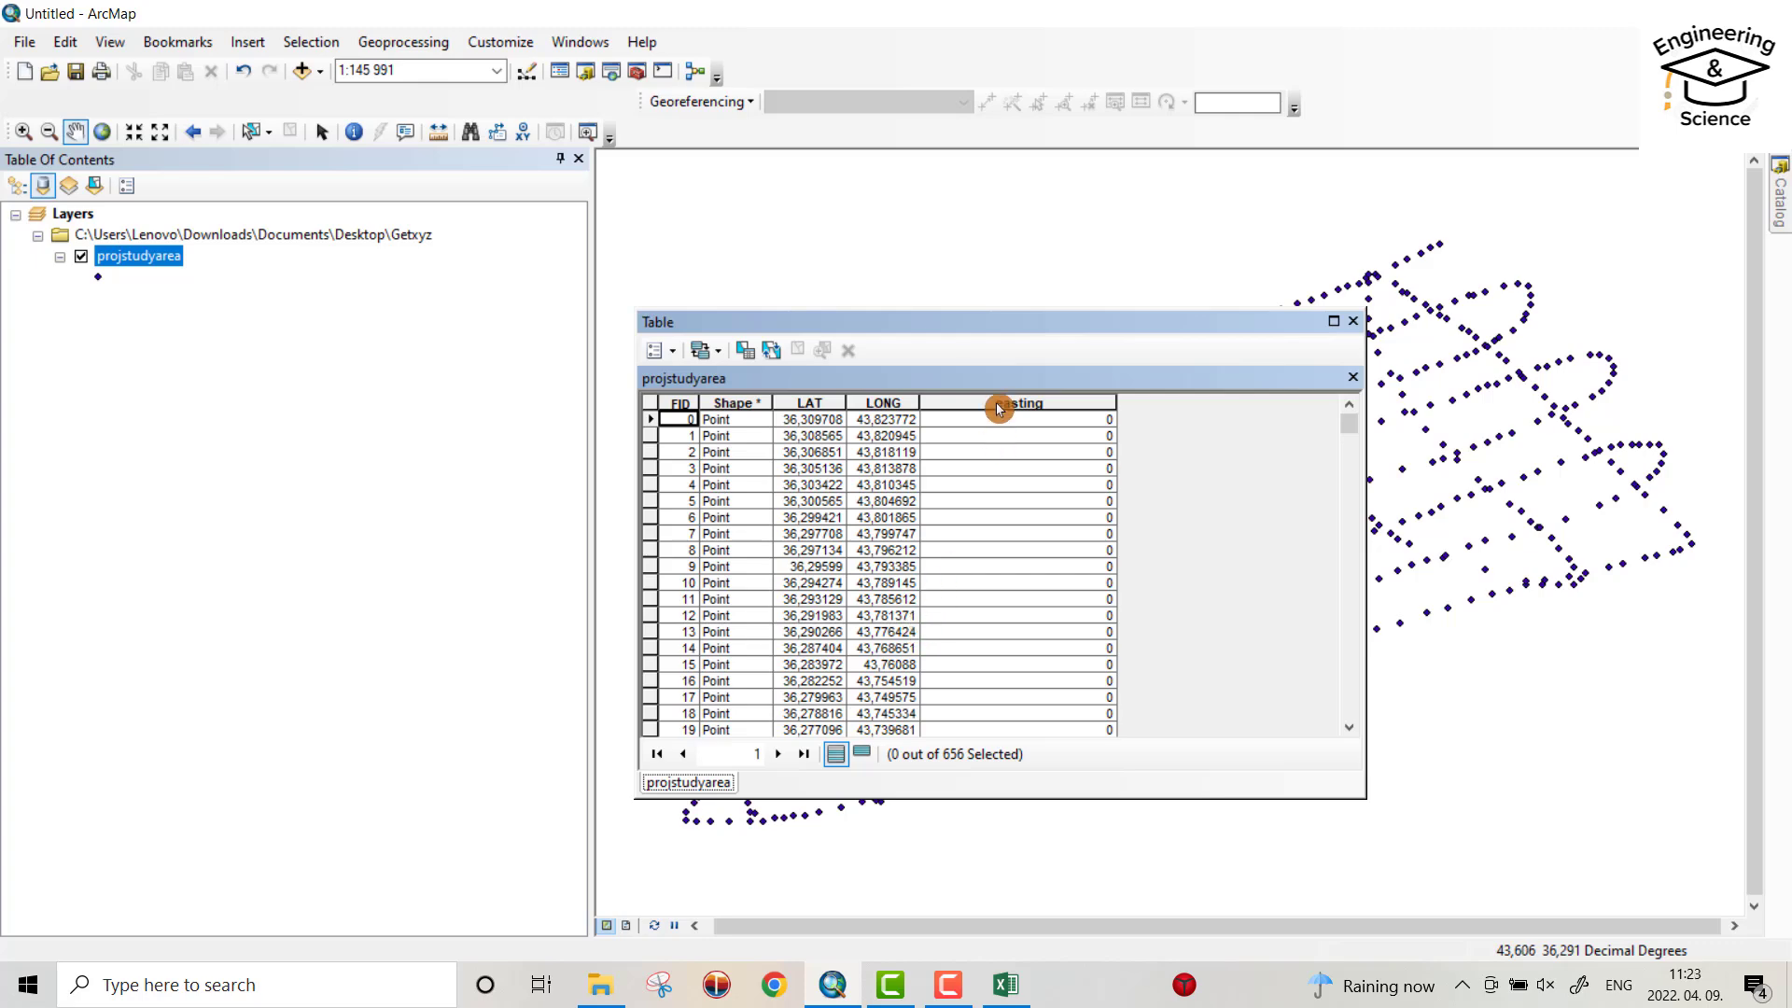
Calculate the easting field as the X coordinate of each point in meters, using the data source's coordinate system.
right_click(999, 406)
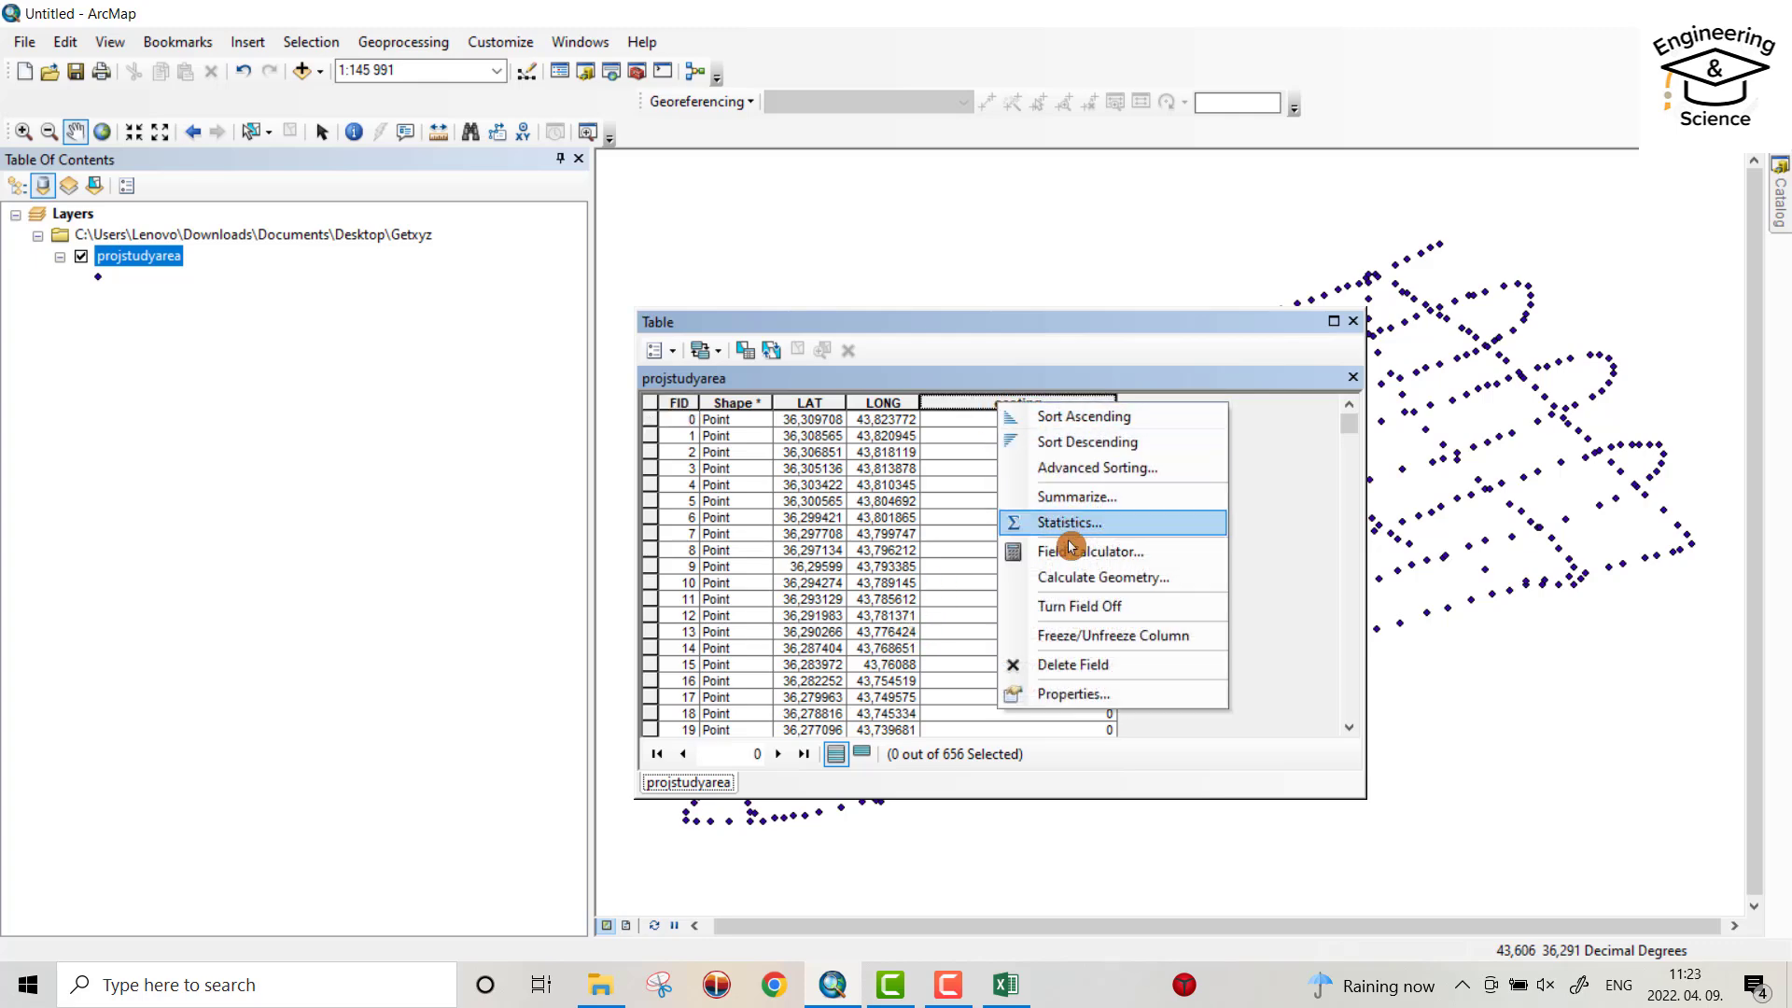
click(1040, 578)
click(951, 543)
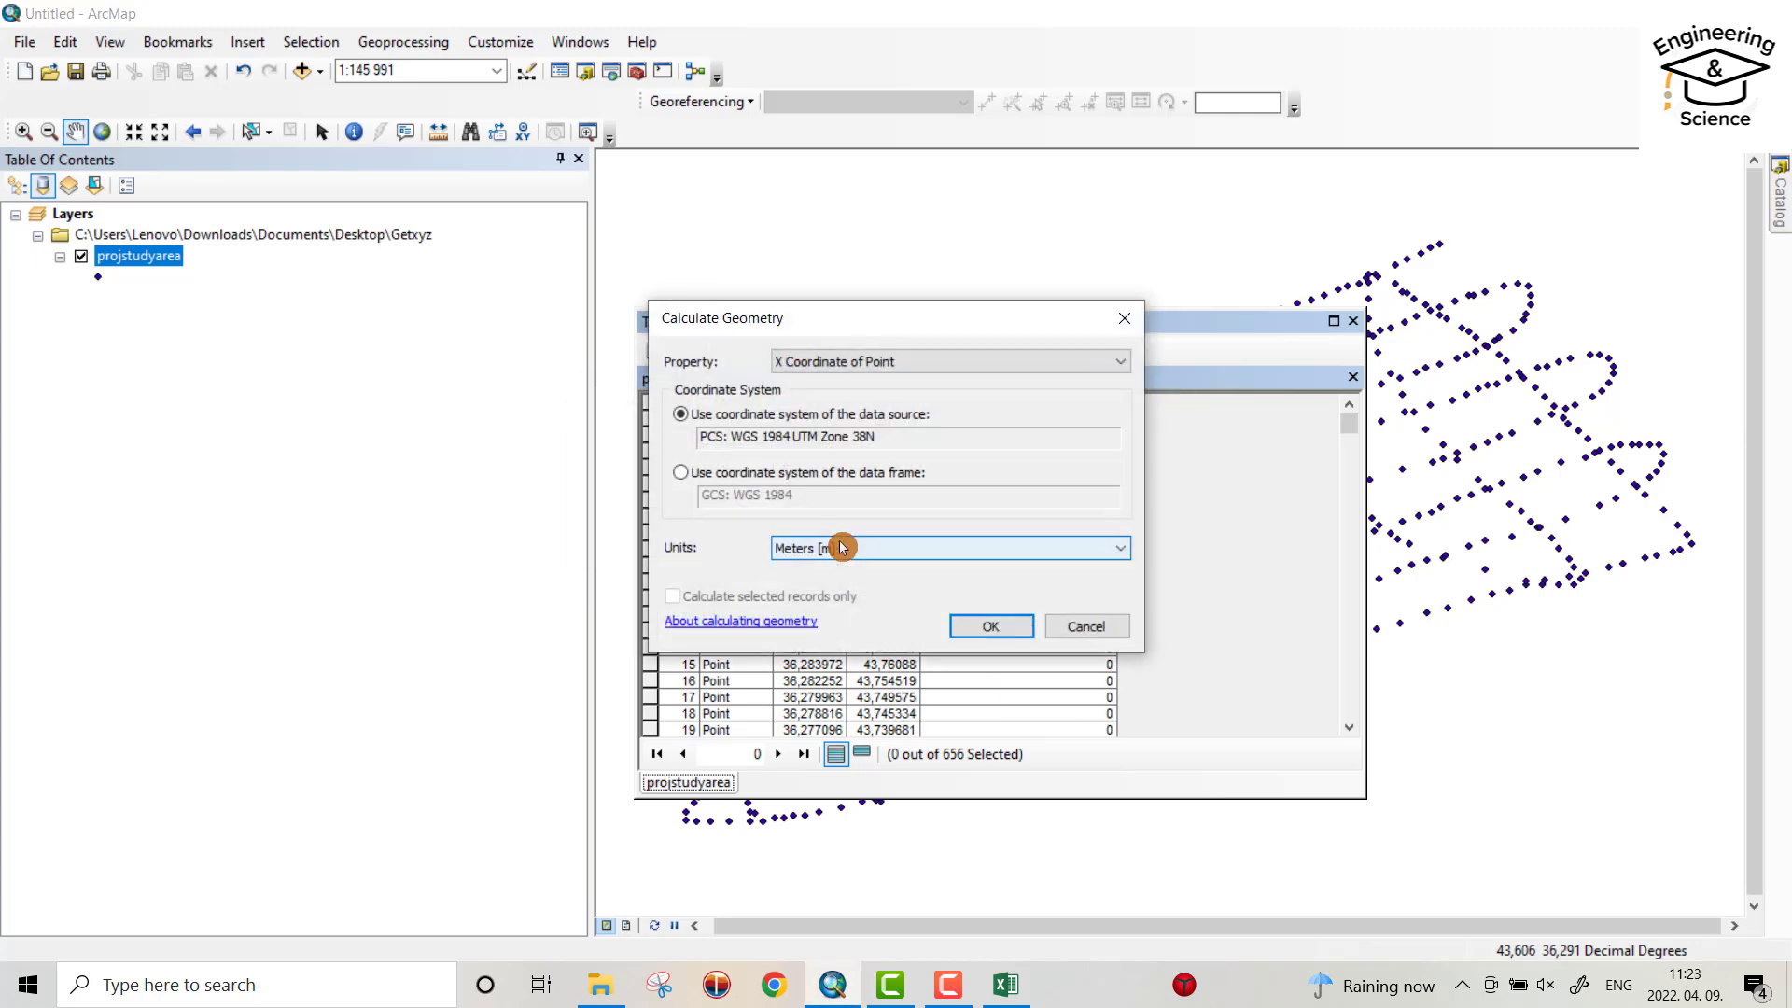
click(992, 626)
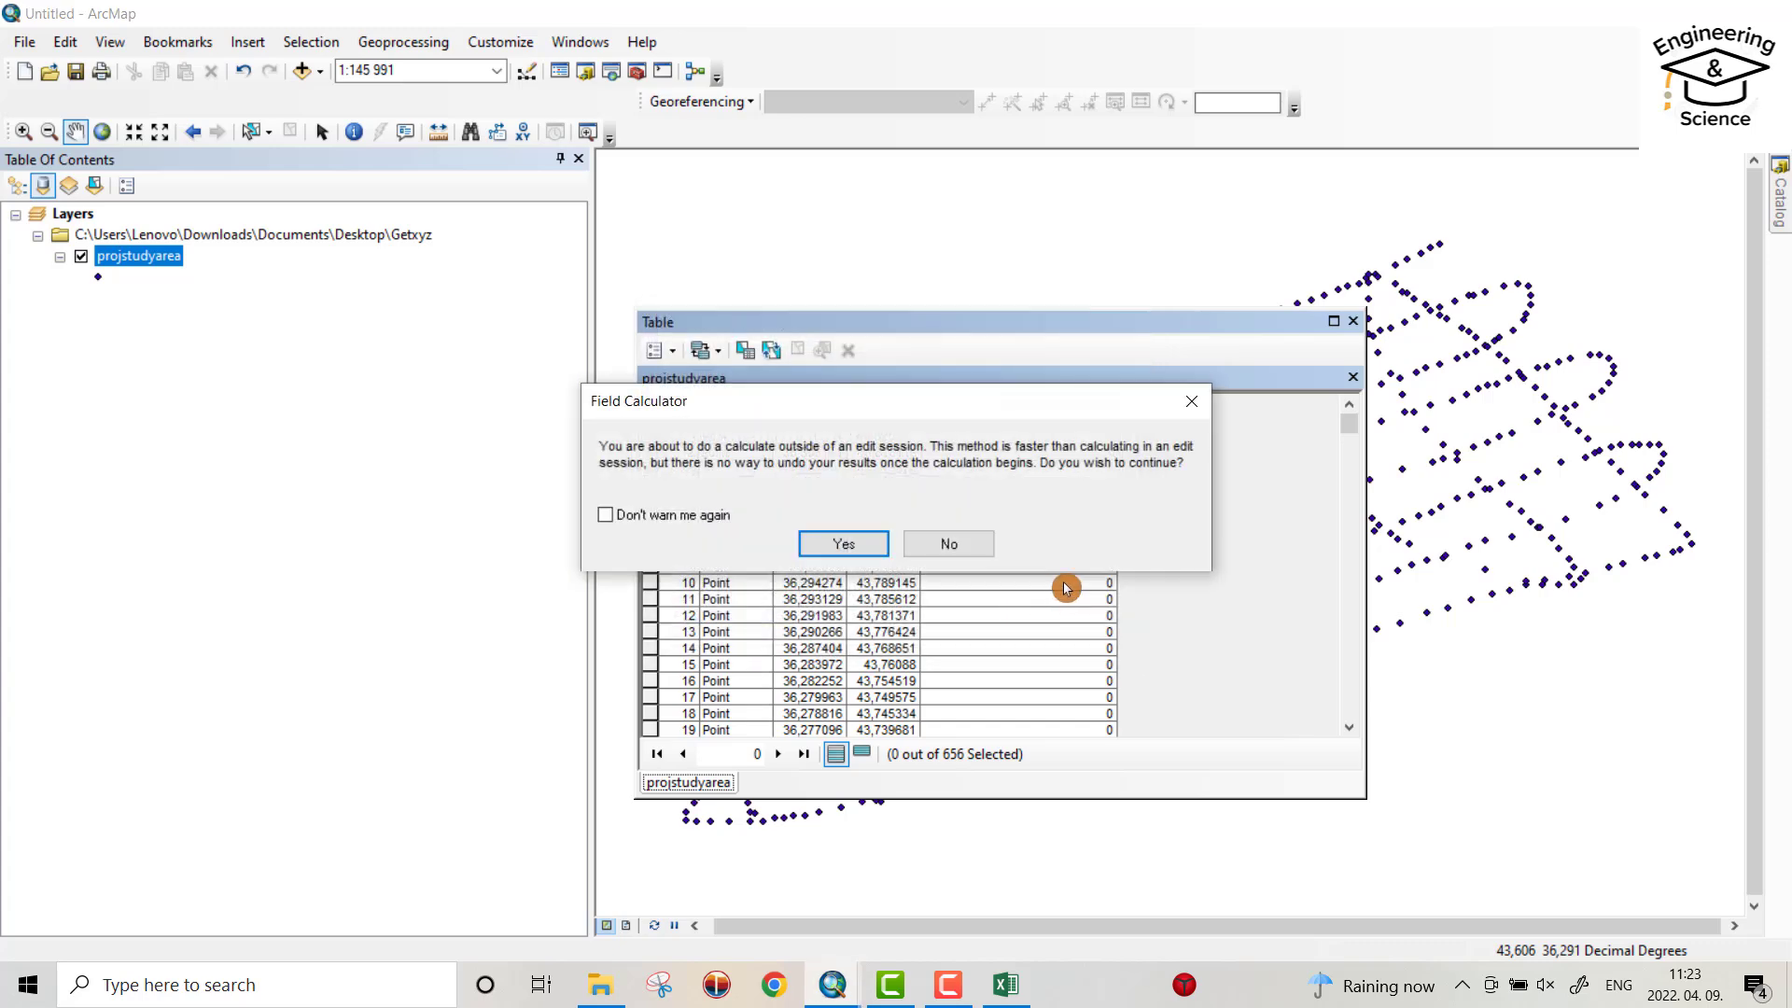
click(831, 544)
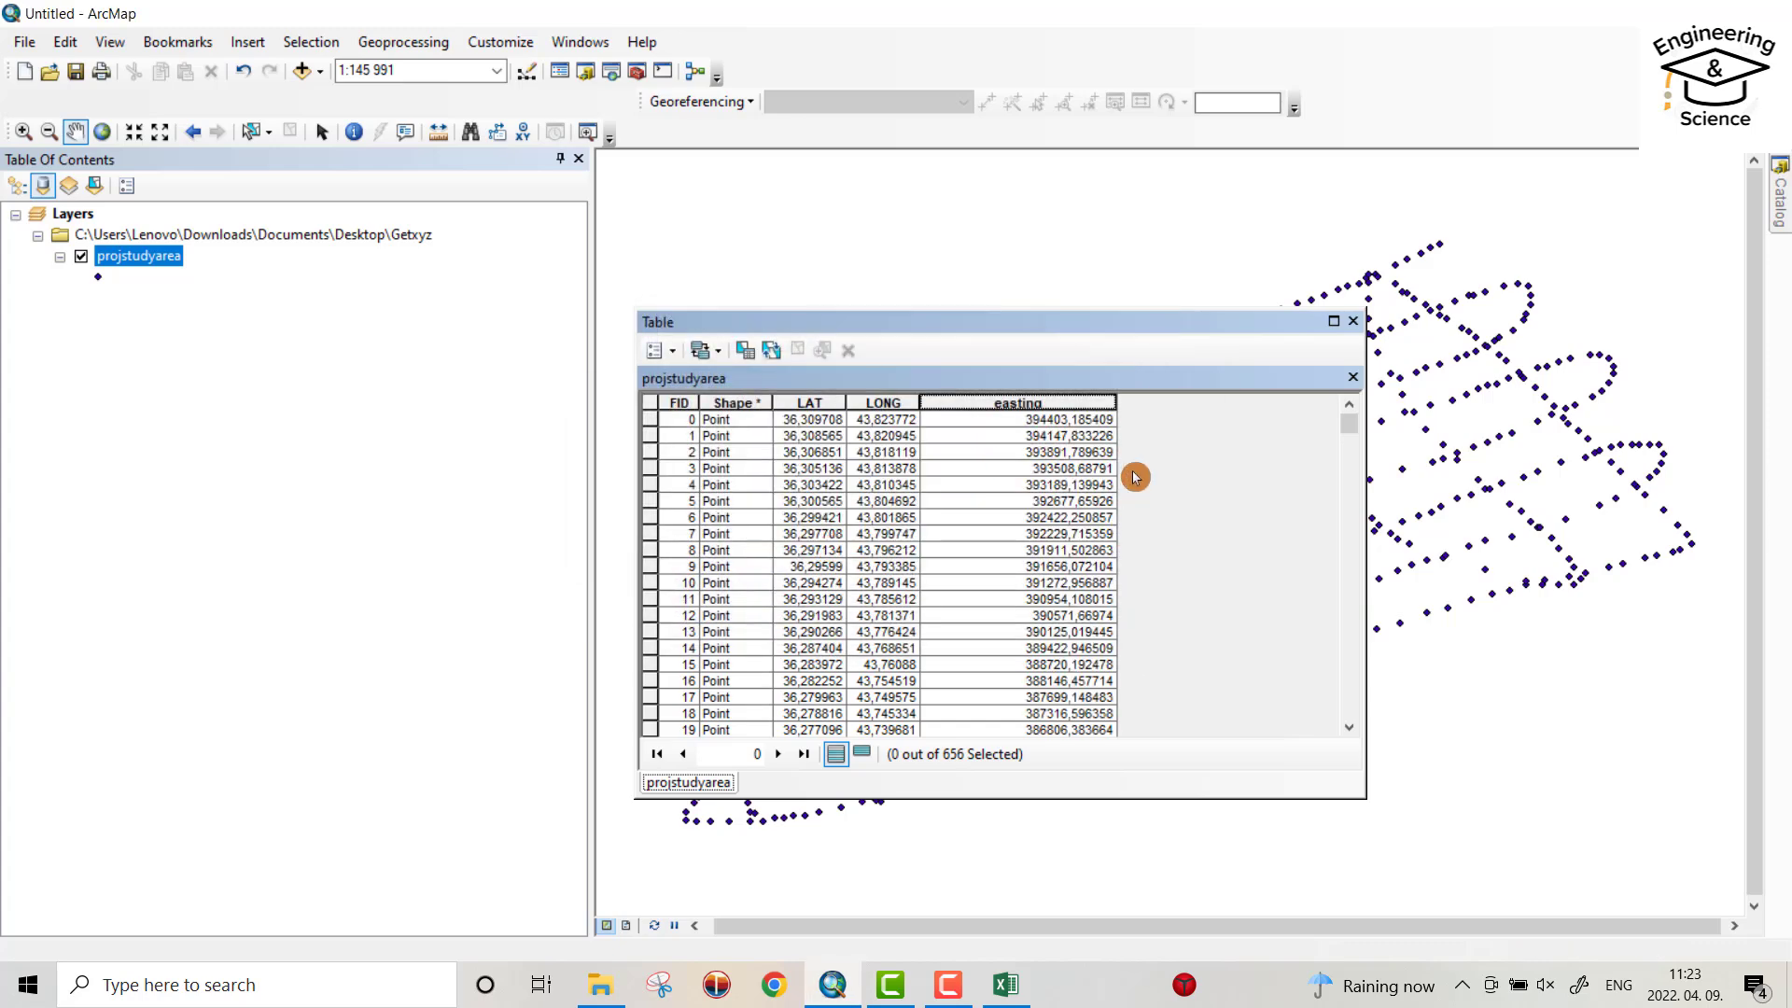
Add a Double field named northing to the projstudyarea attribute table.
click(656, 350)
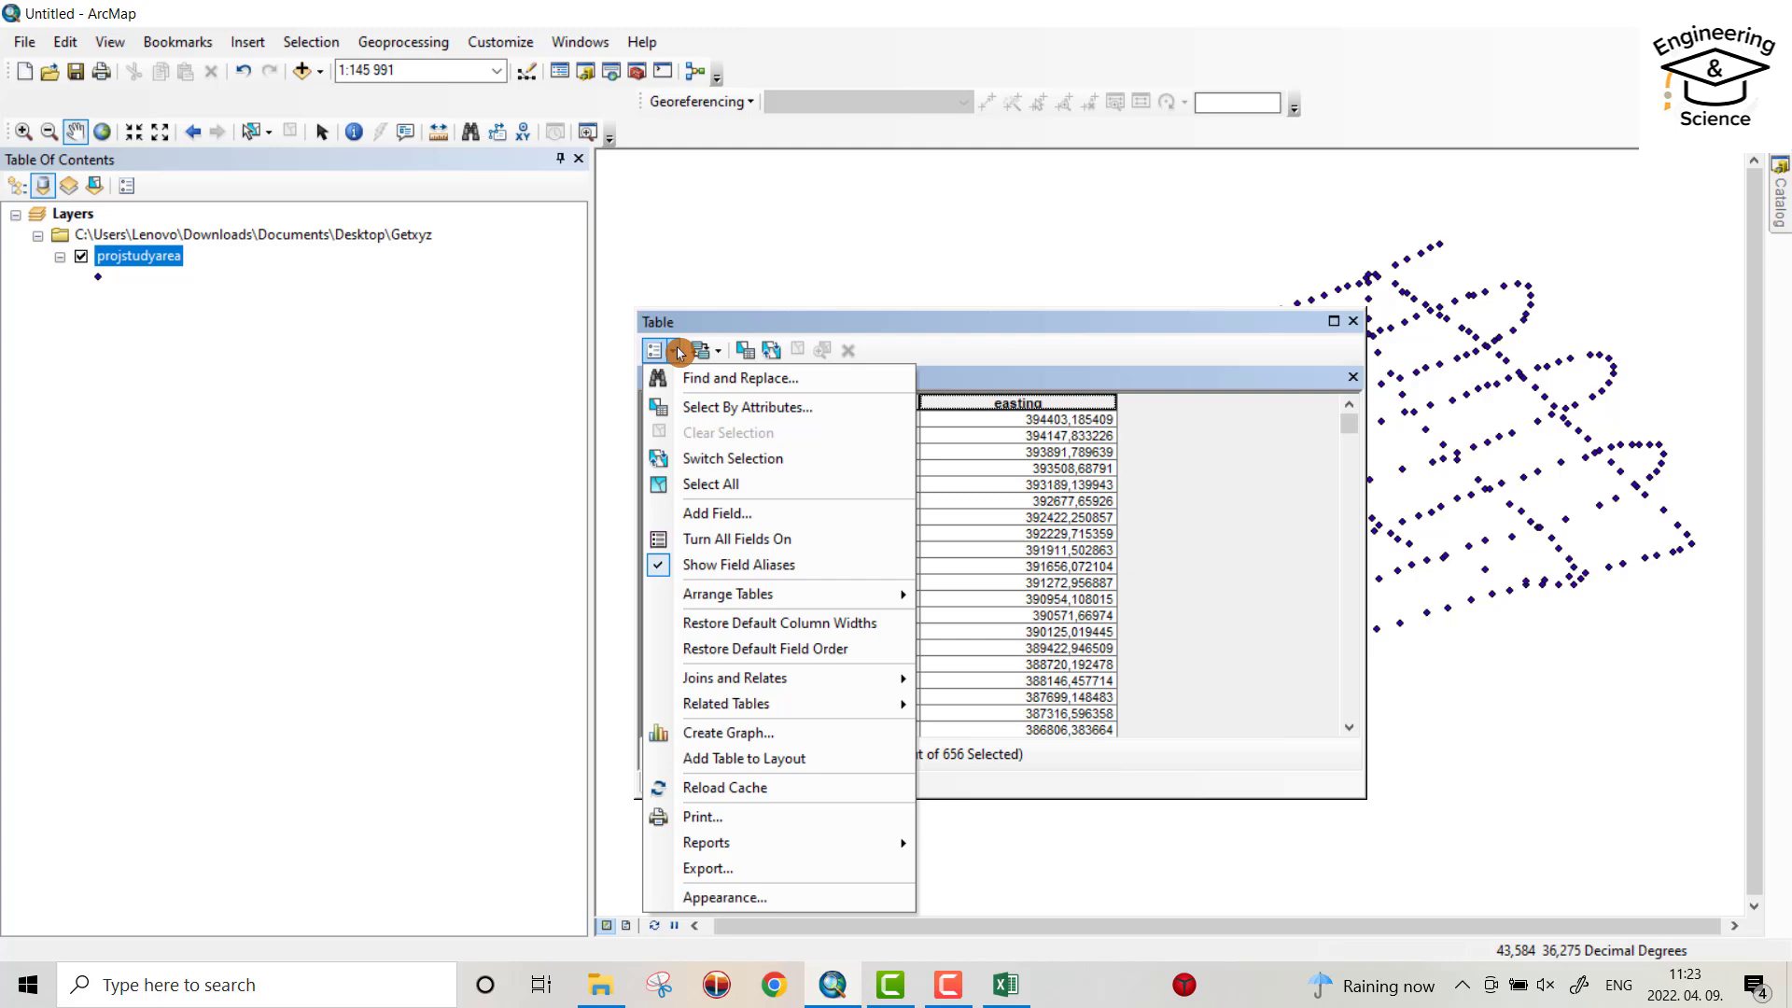
click(744, 509)
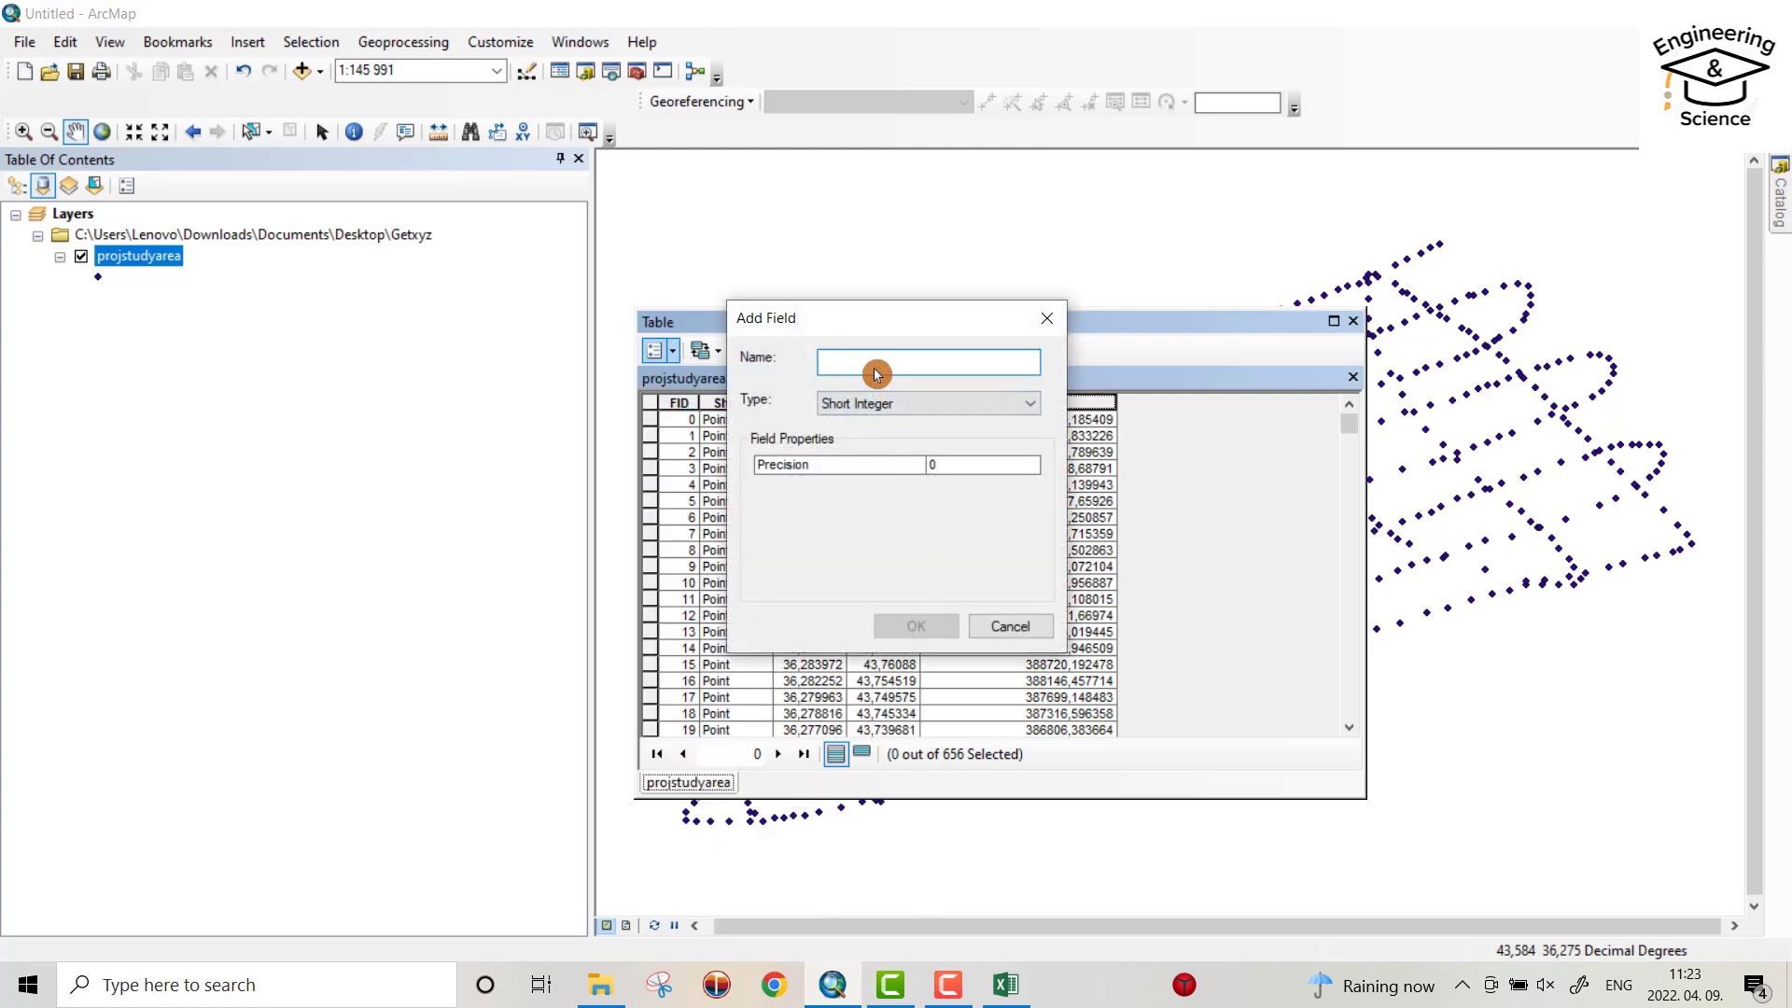
text(northing)
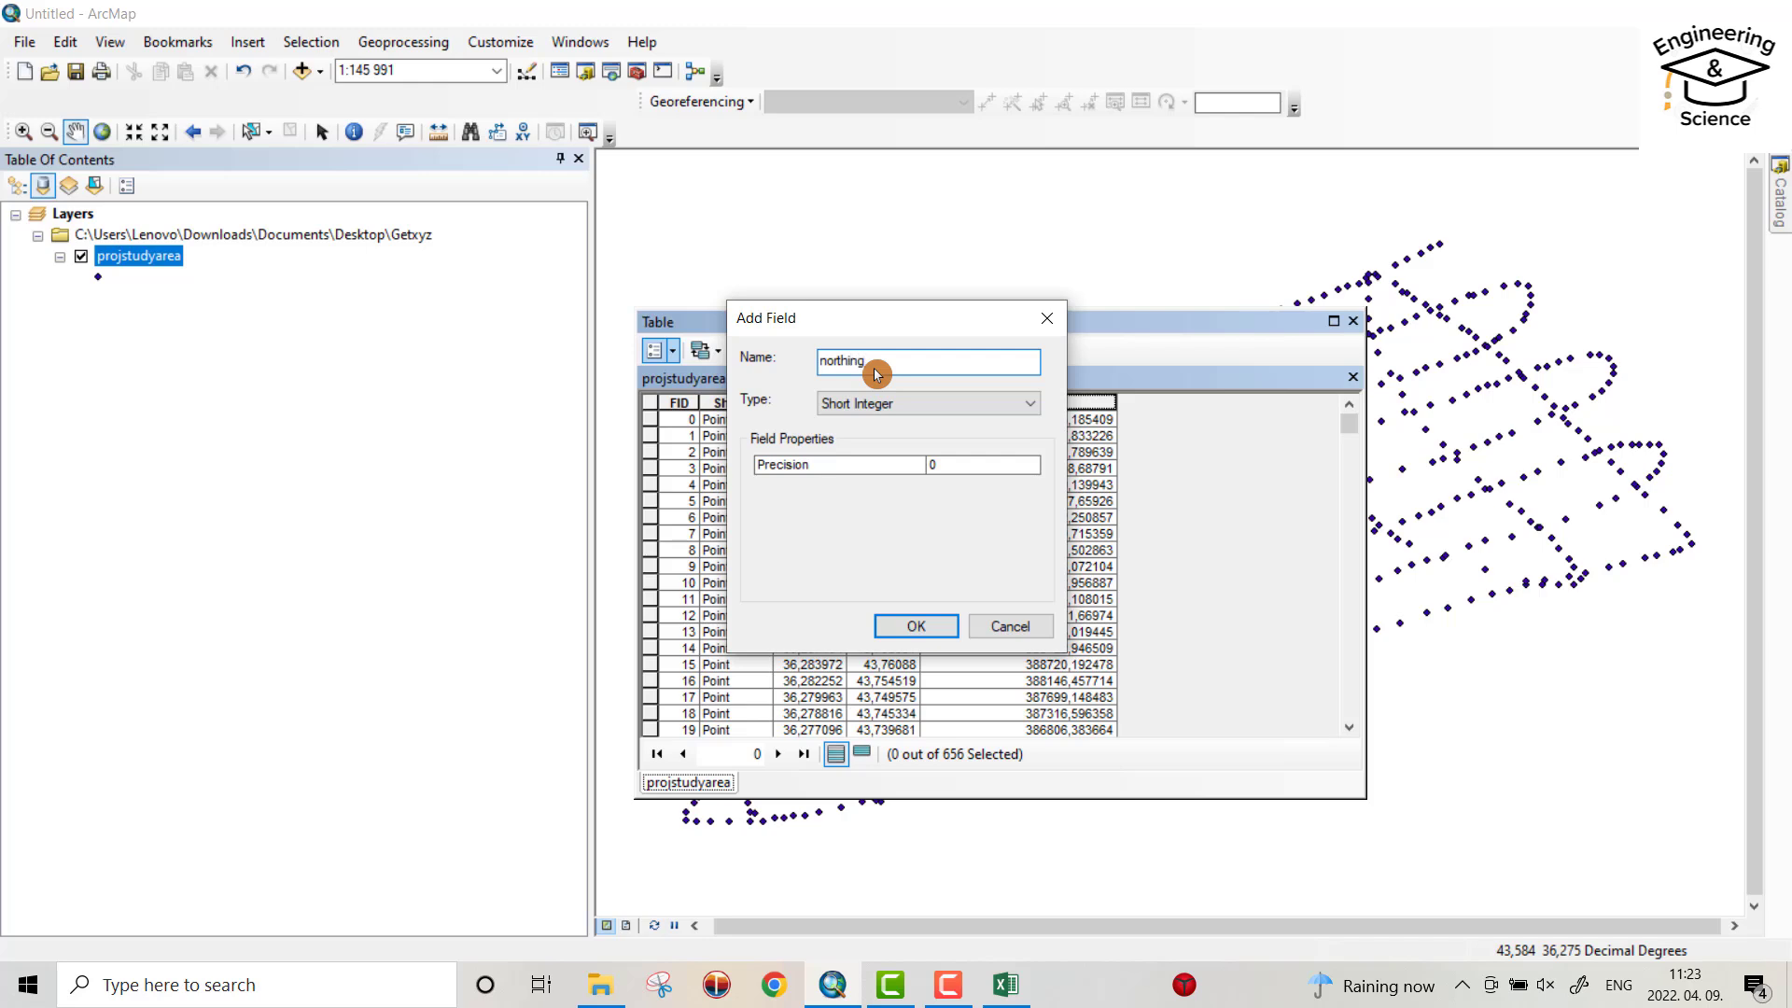
click(884, 404)
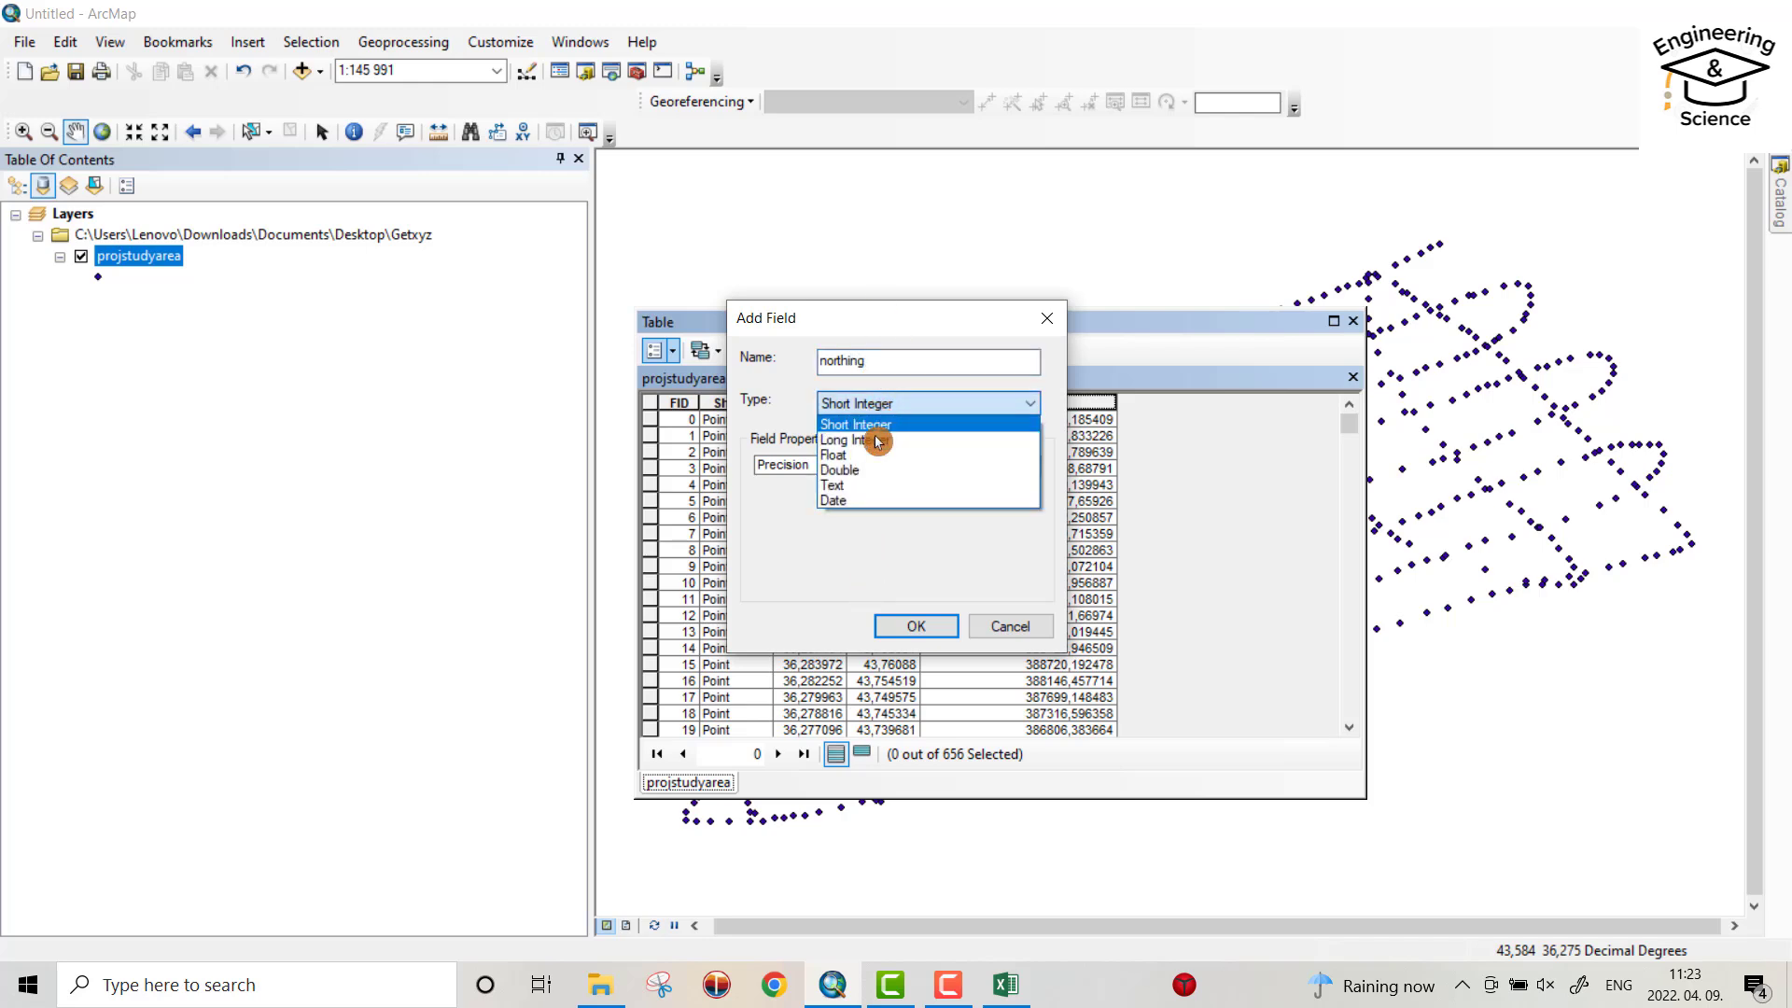
click(860, 470)
click(914, 623)
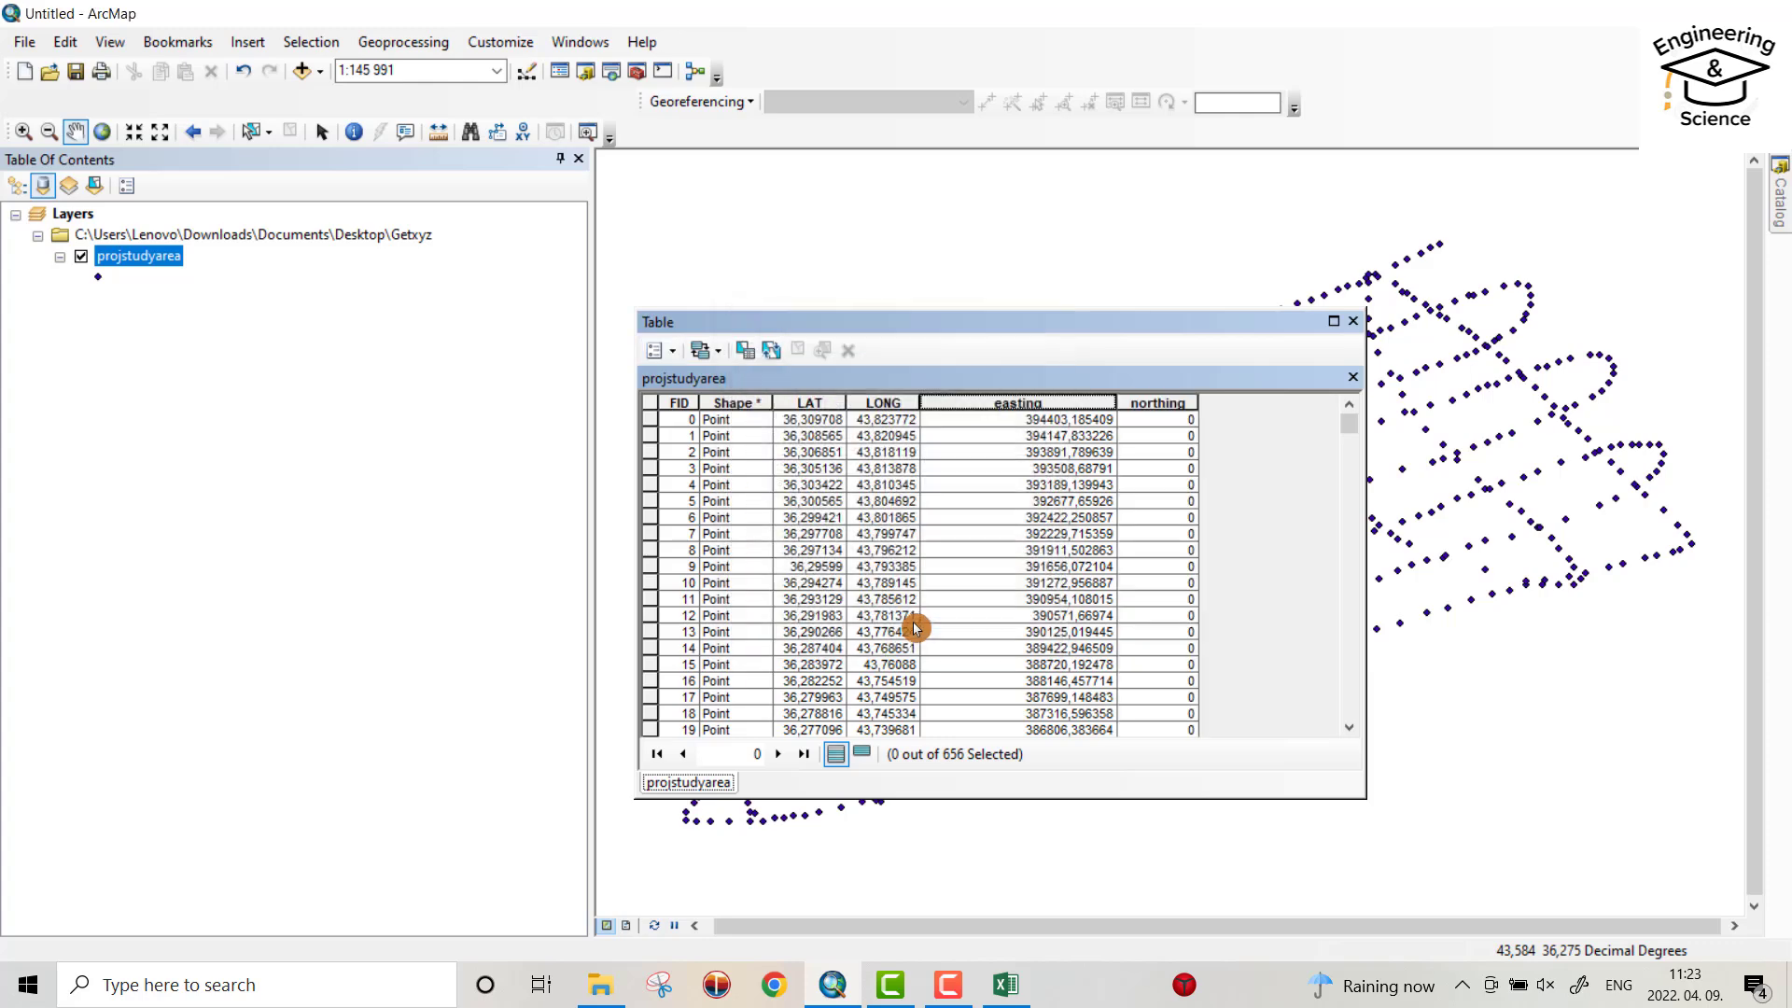
Calculate the northing field as the Y coordinate of each point in meters, using the data source's coordinate system.
right_click(1161, 404)
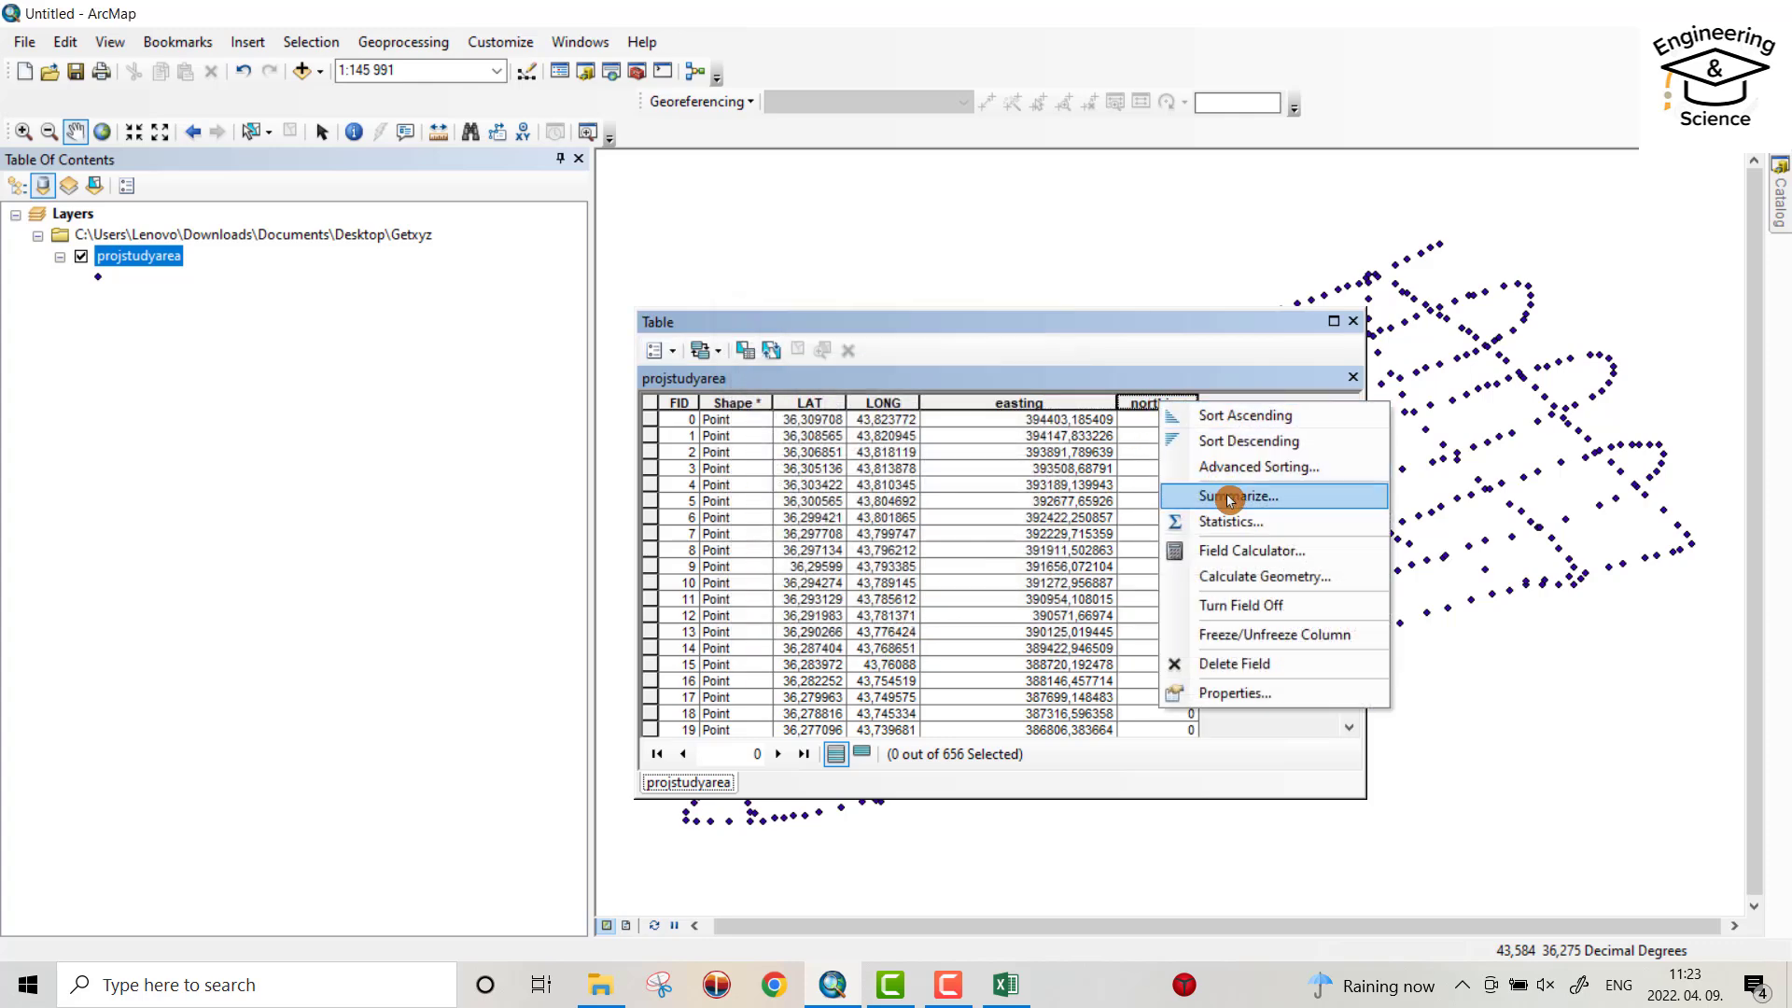
click(1245, 581)
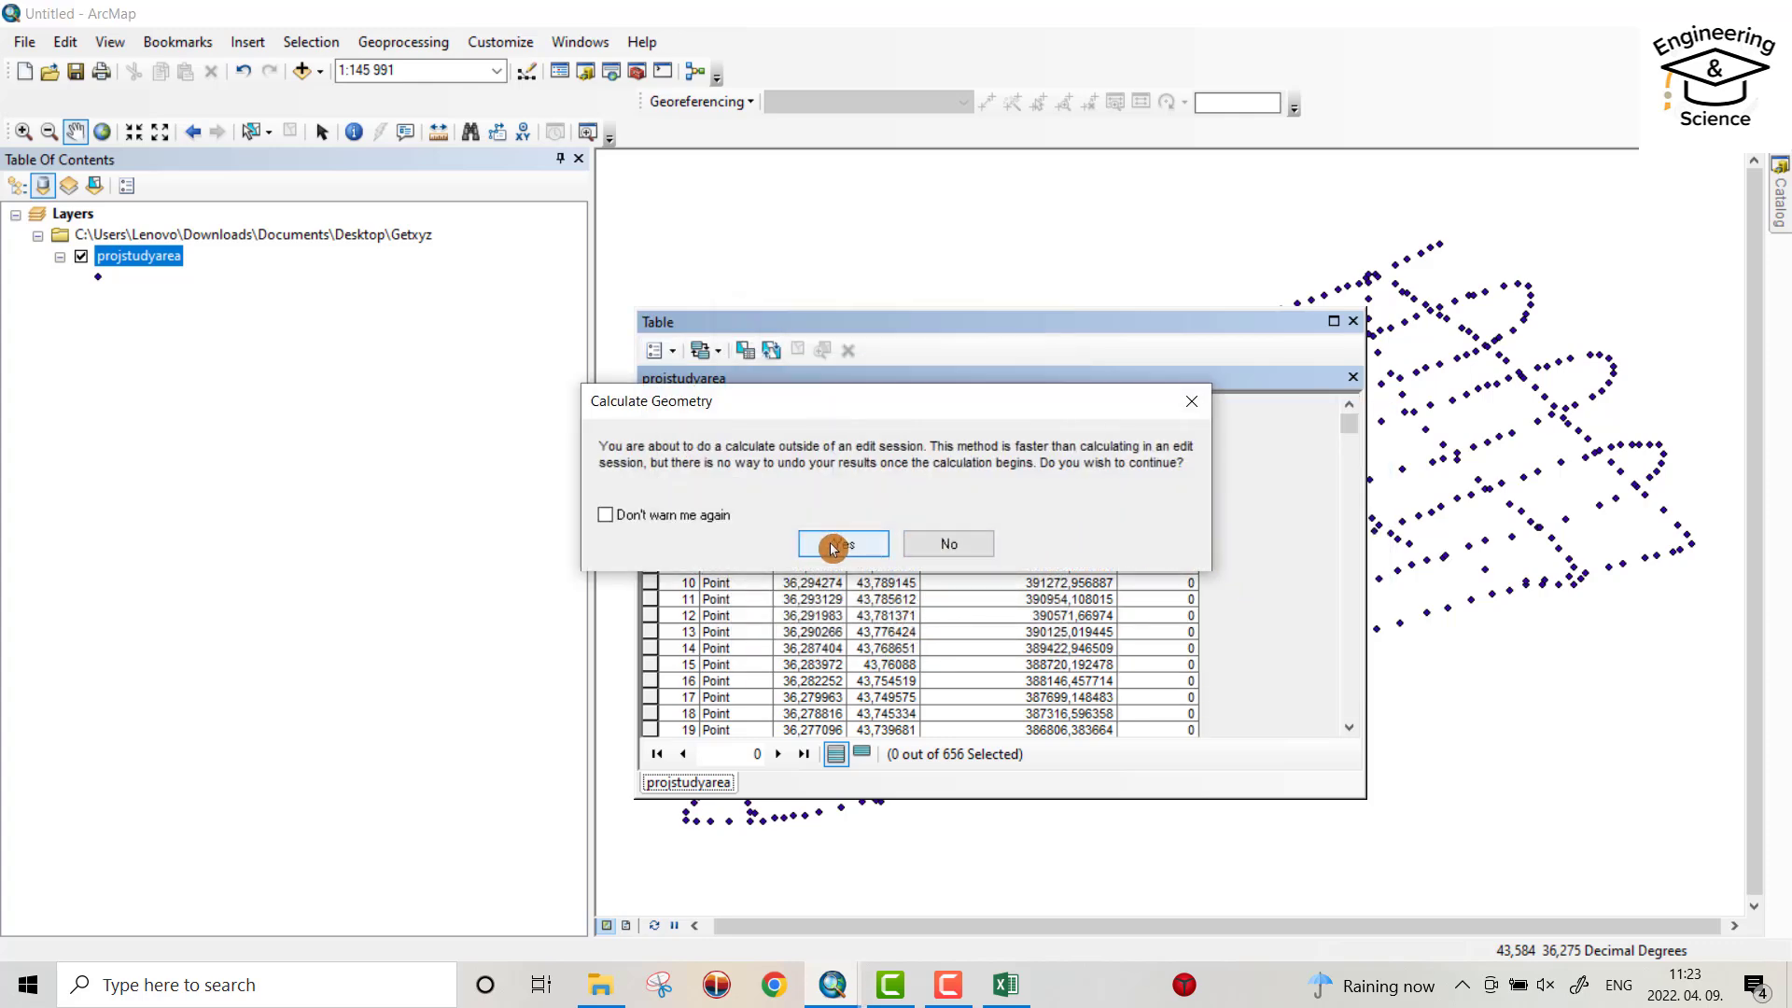
click(829, 546)
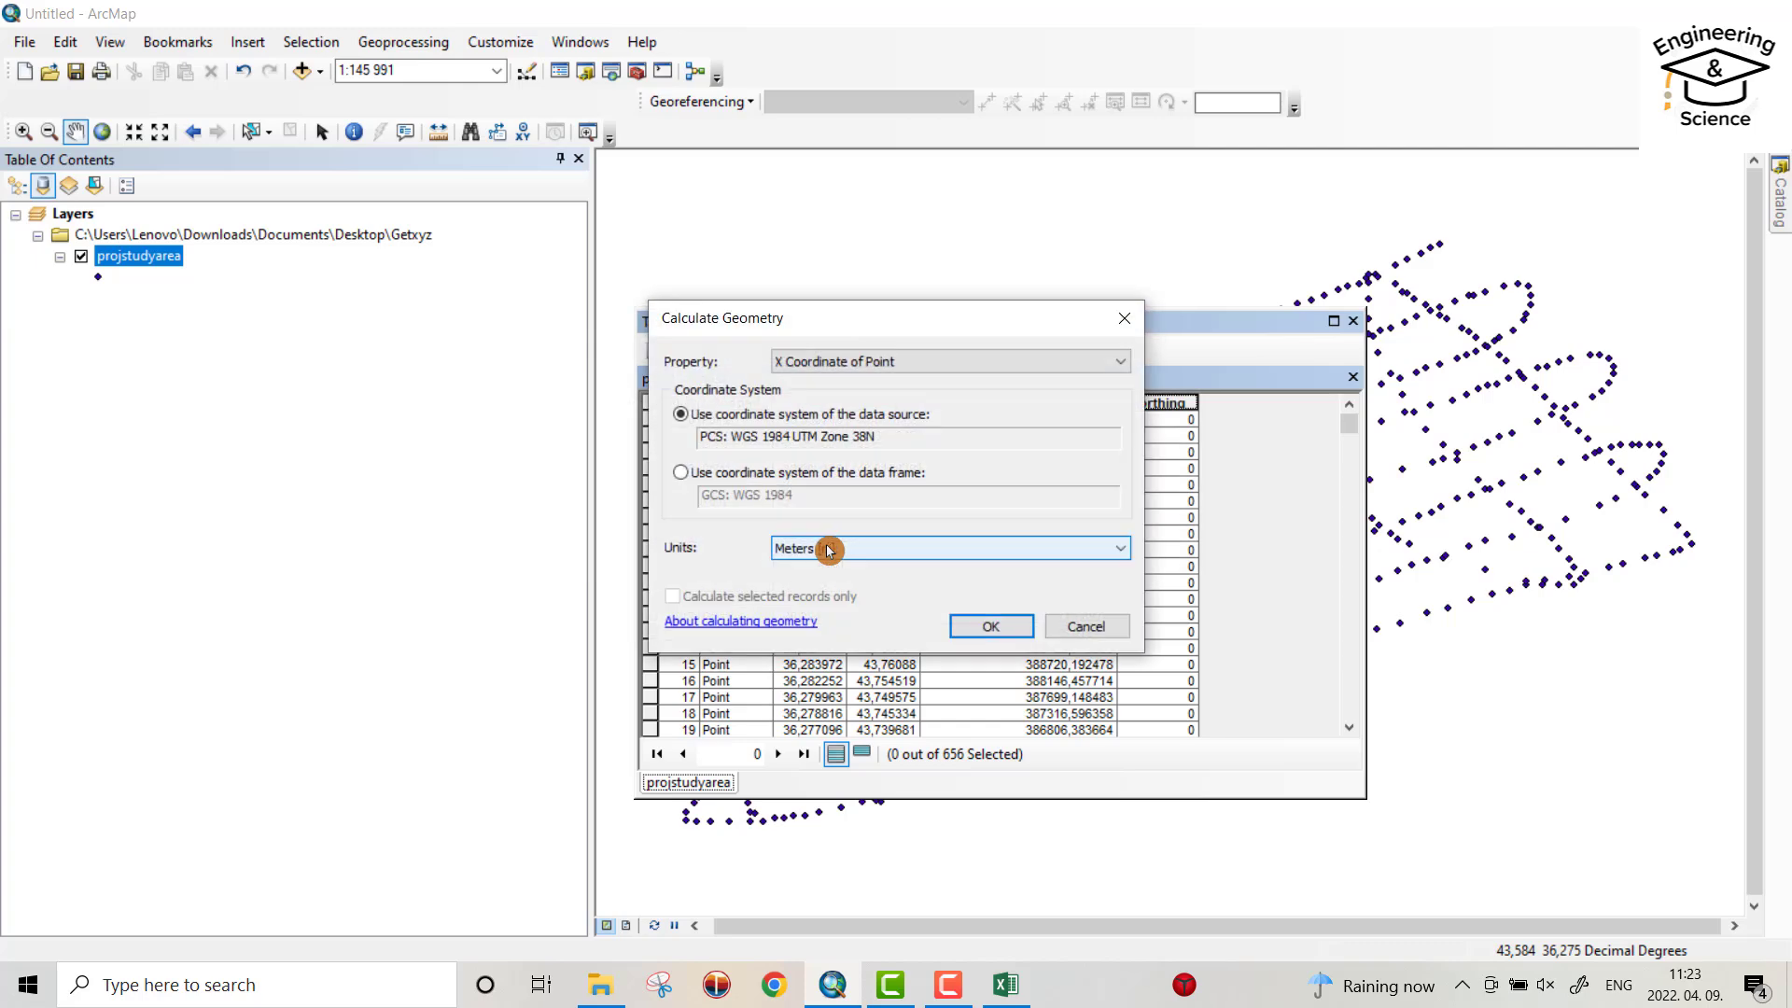
click(869, 366)
click(851, 398)
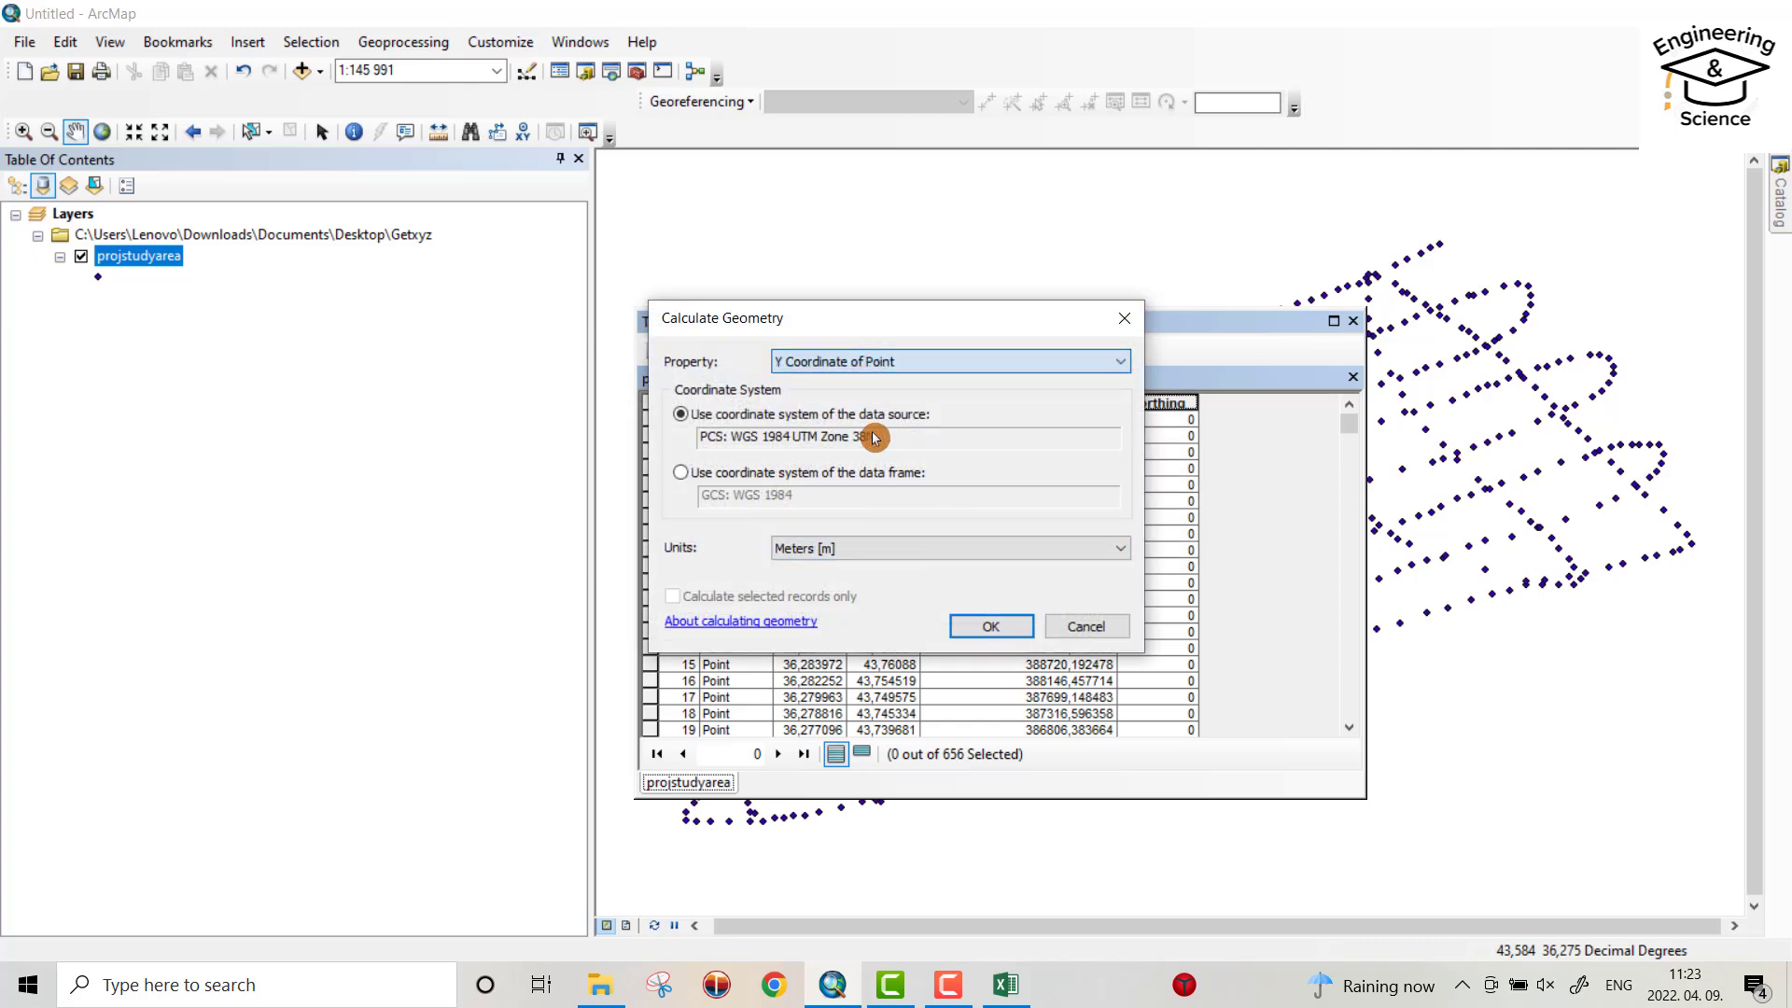
click(991, 631)
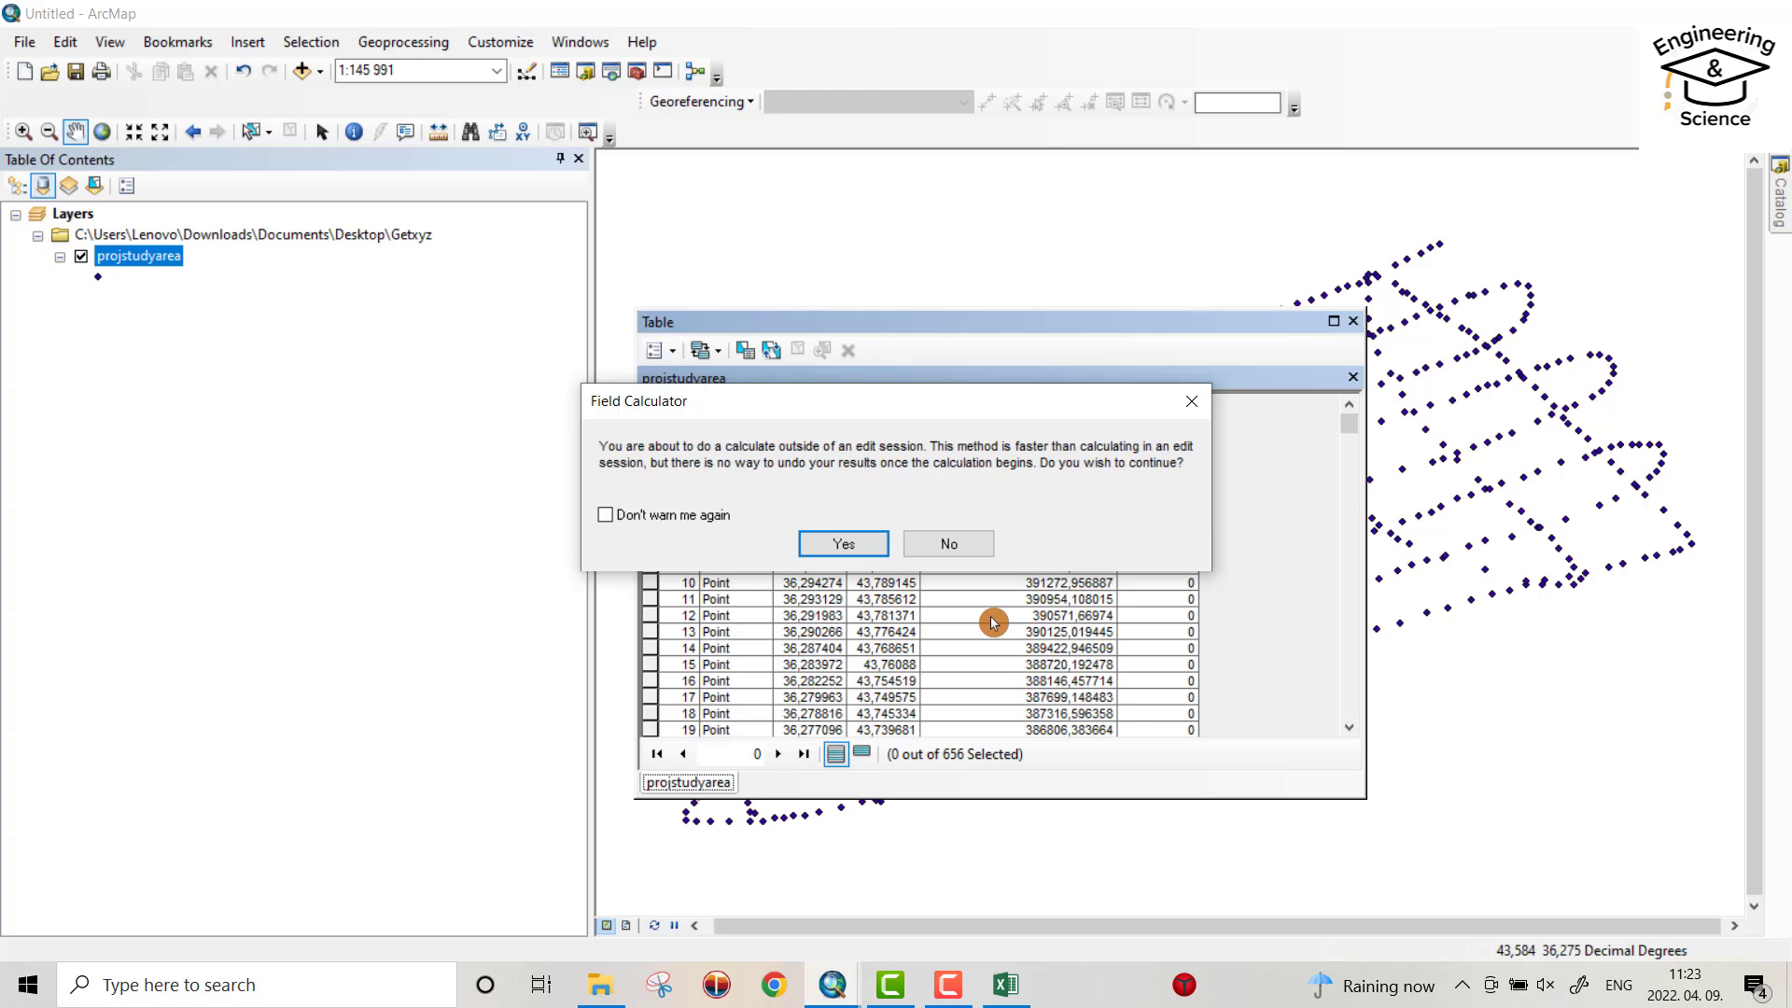
click(828, 560)
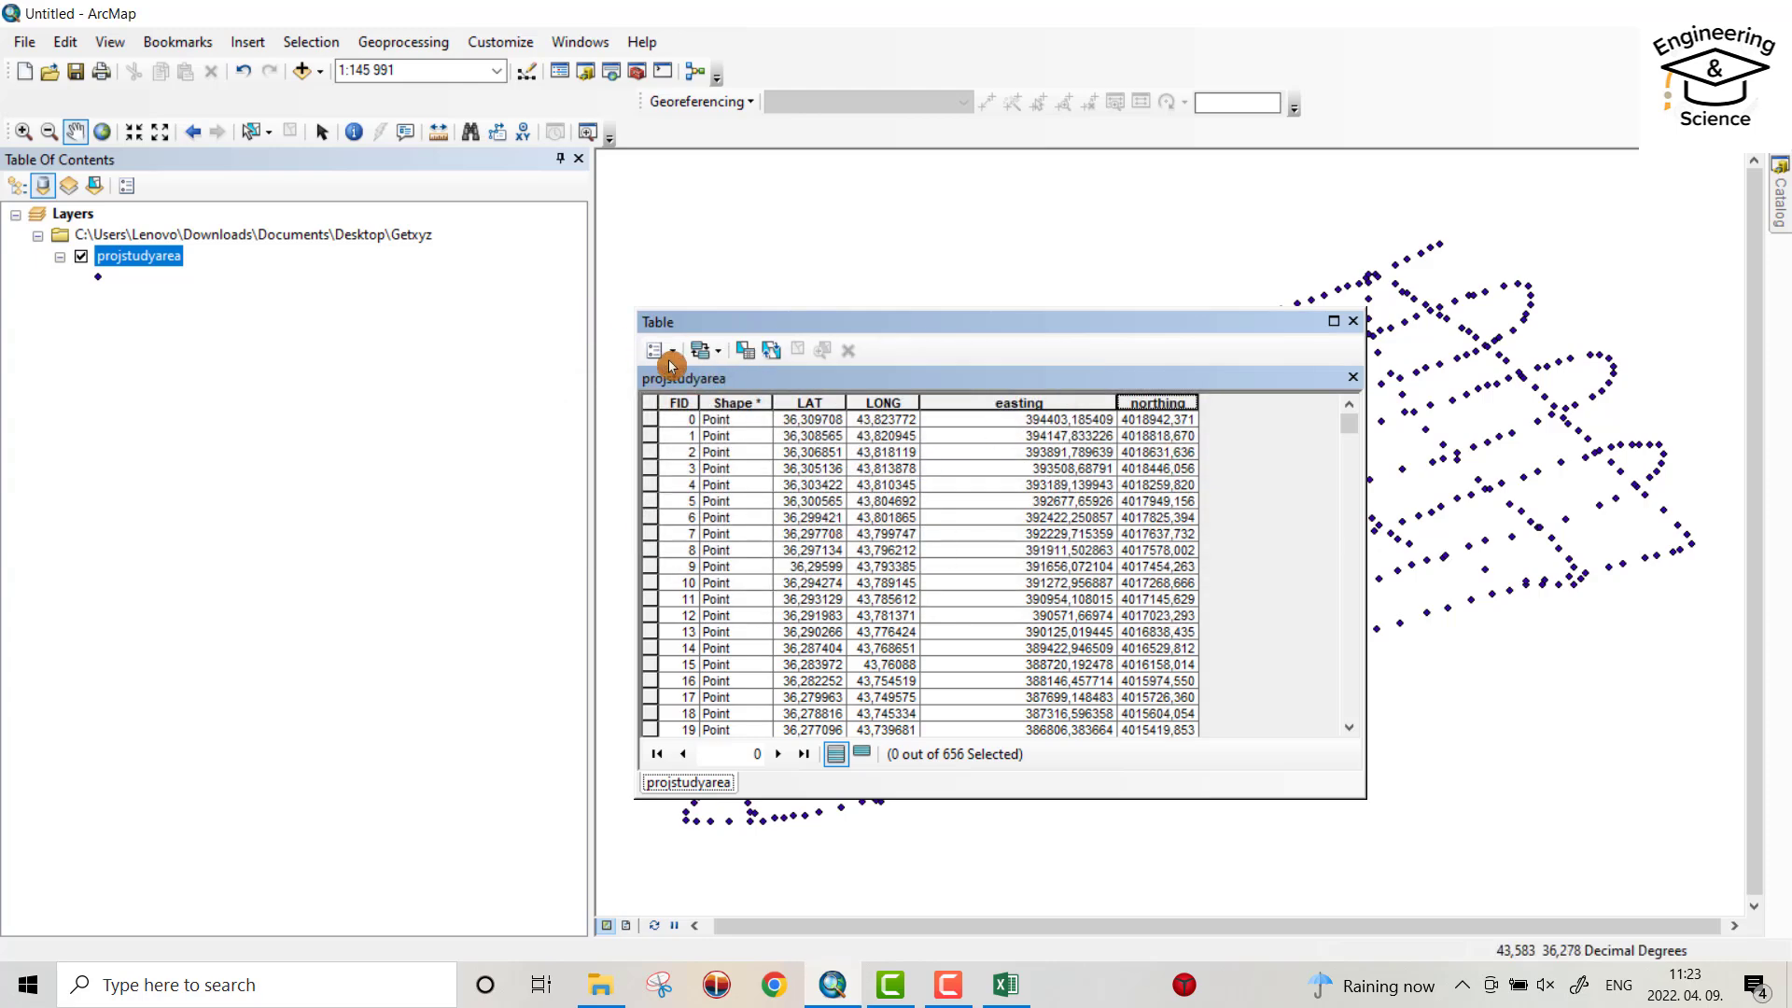
Export all table records to the Getxyz folder as text file xystudyarea.txt, add it to the map and close the attribute table.
click(670, 359)
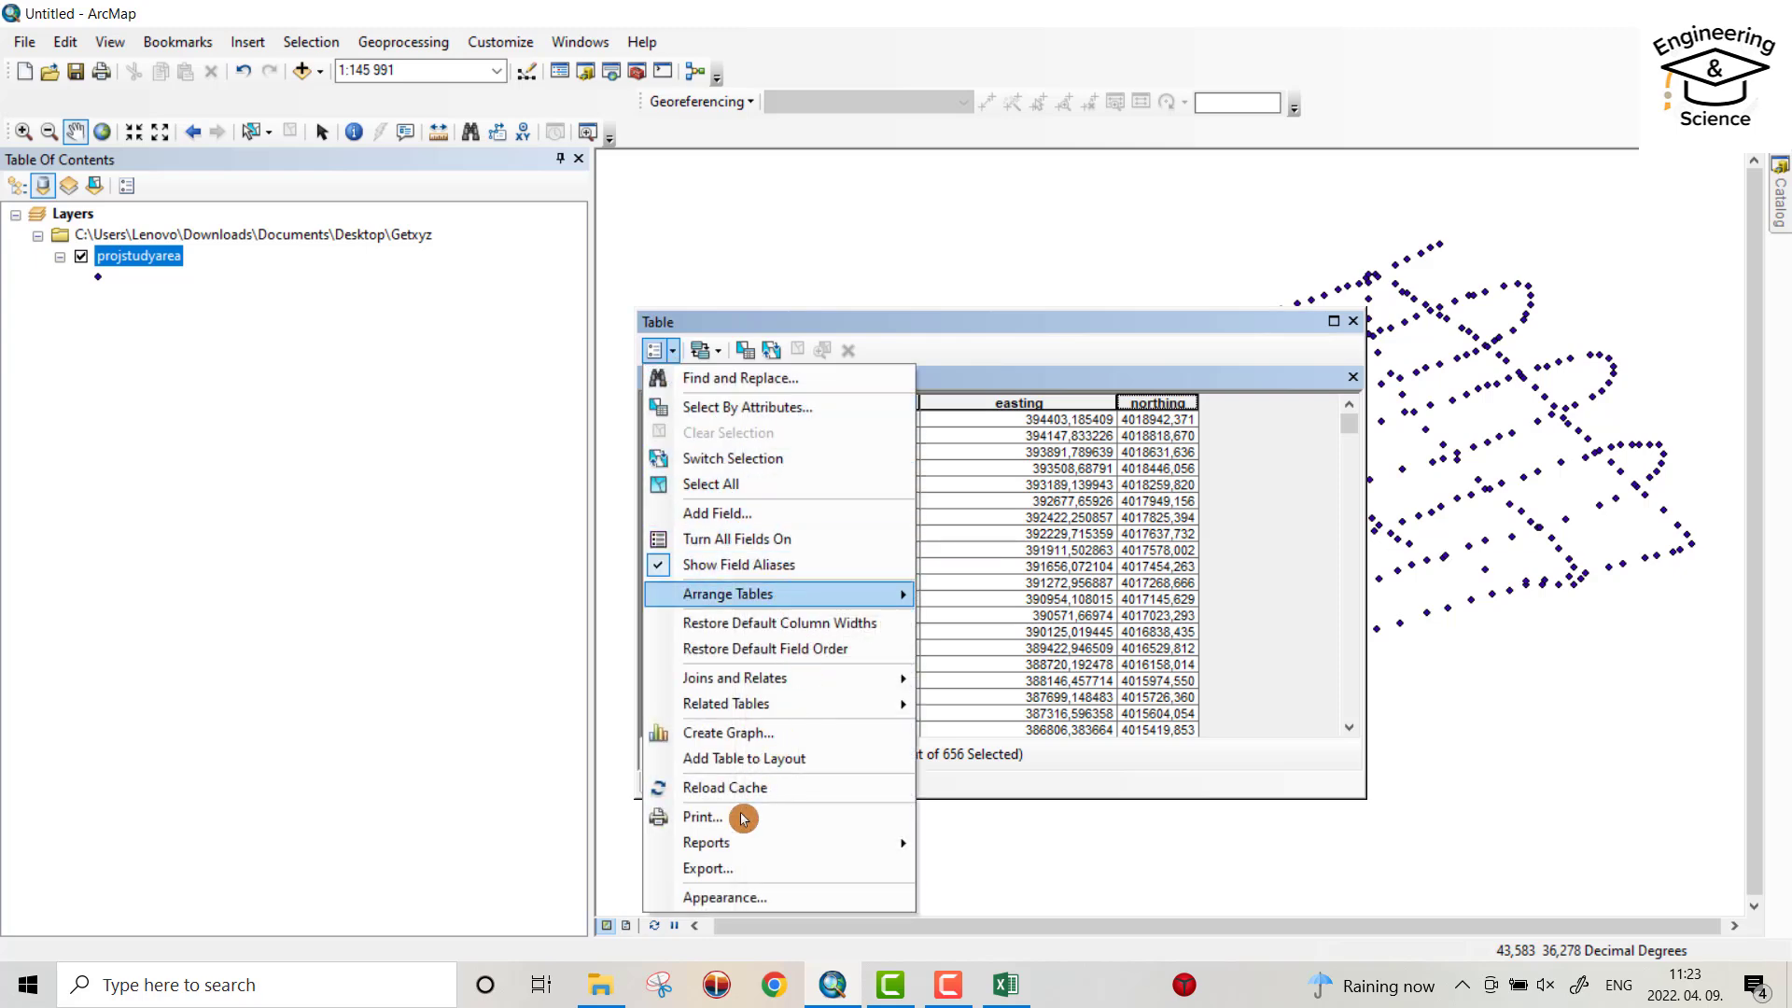
click(726, 871)
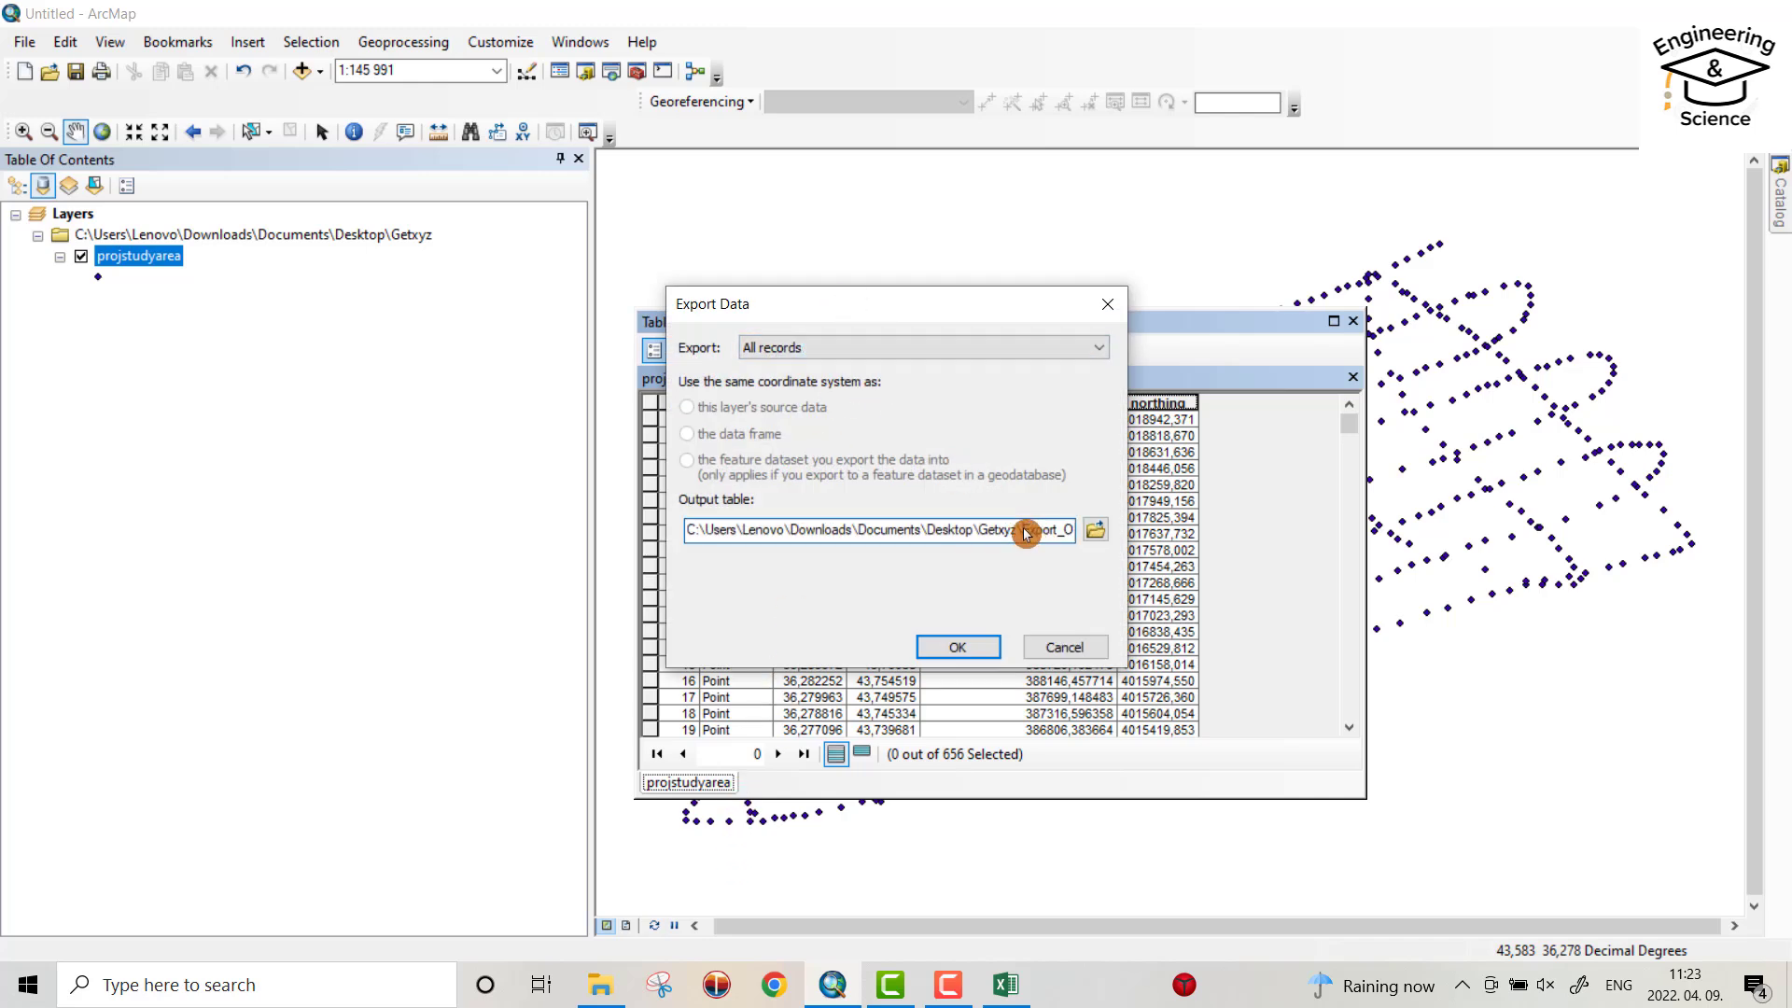
drag(1074, 537, 1053, 542)
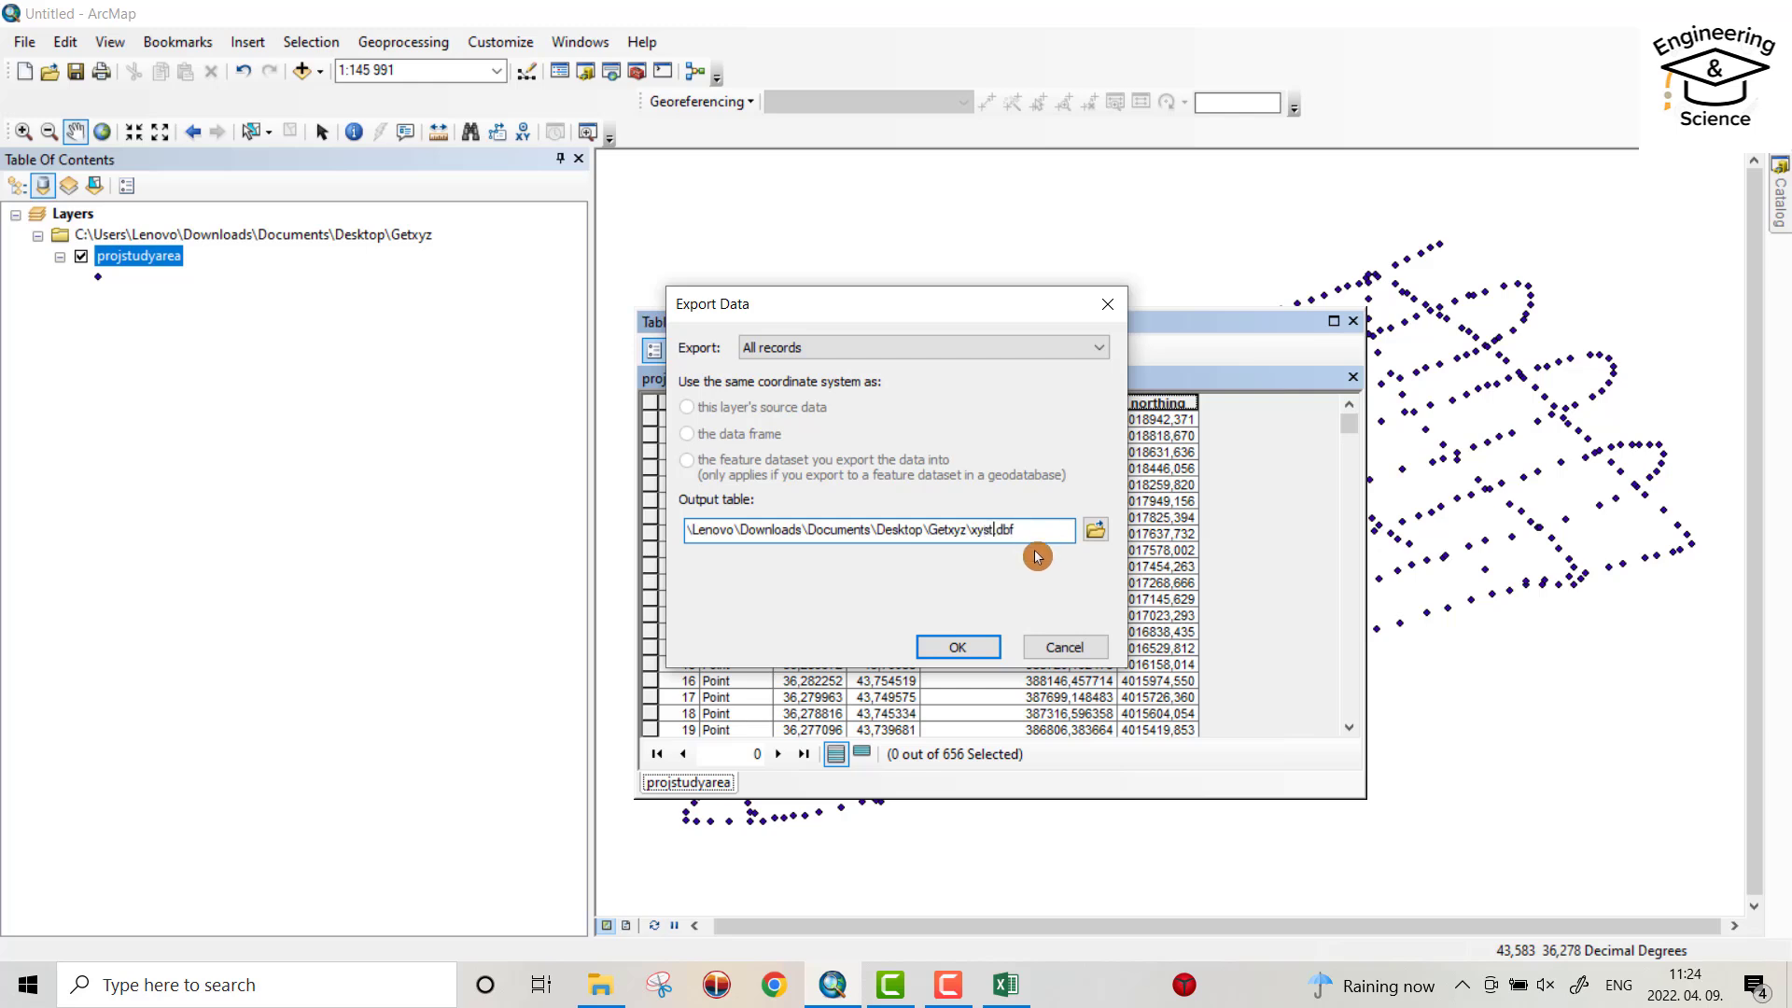
text(dyarea)
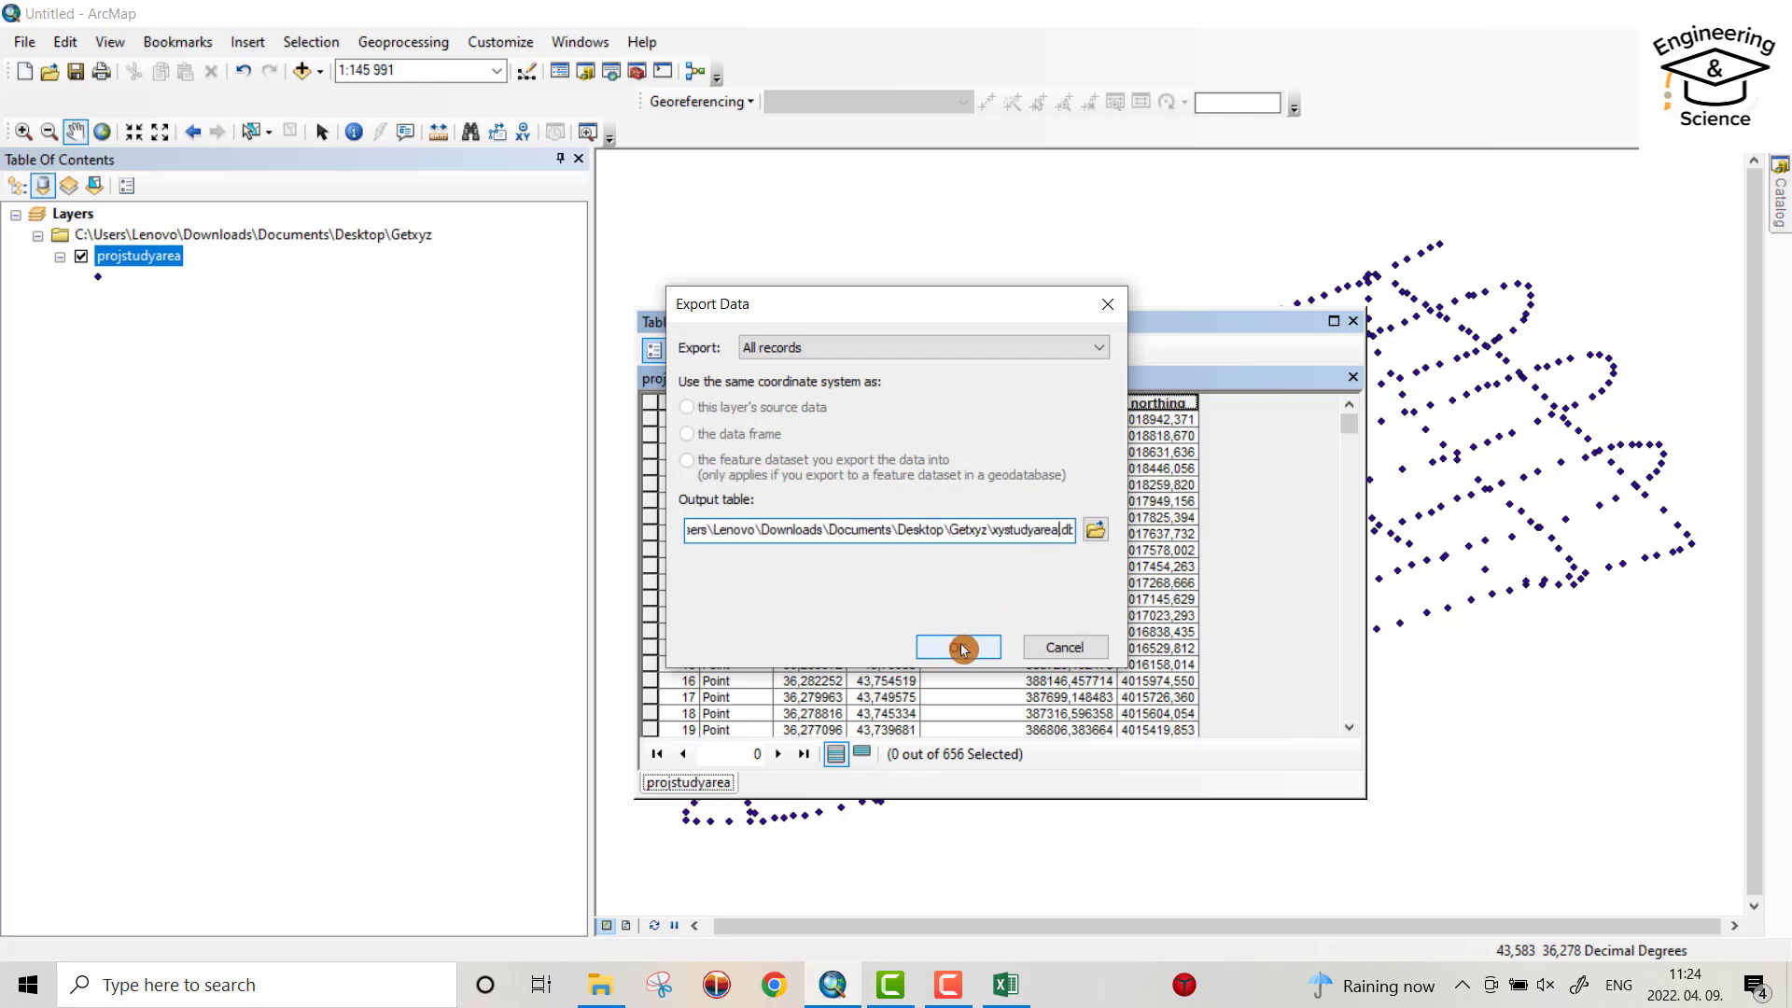
click(1096, 534)
click(1031, 642)
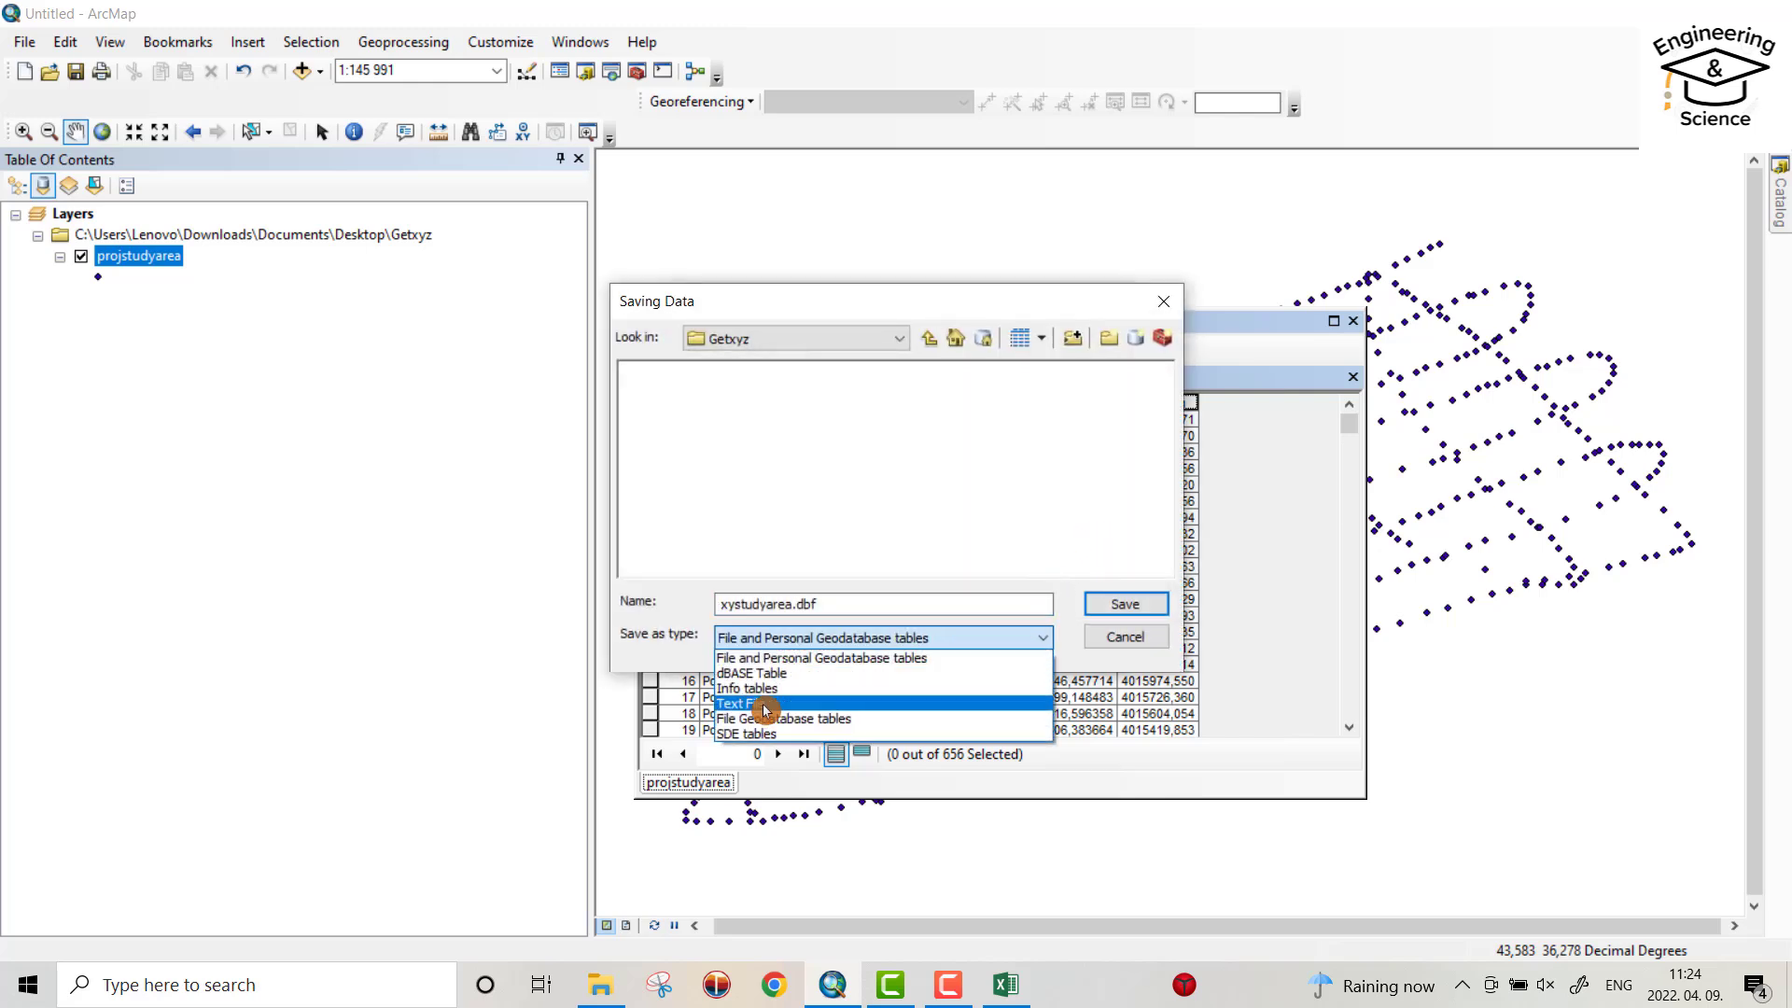
click(765, 709)
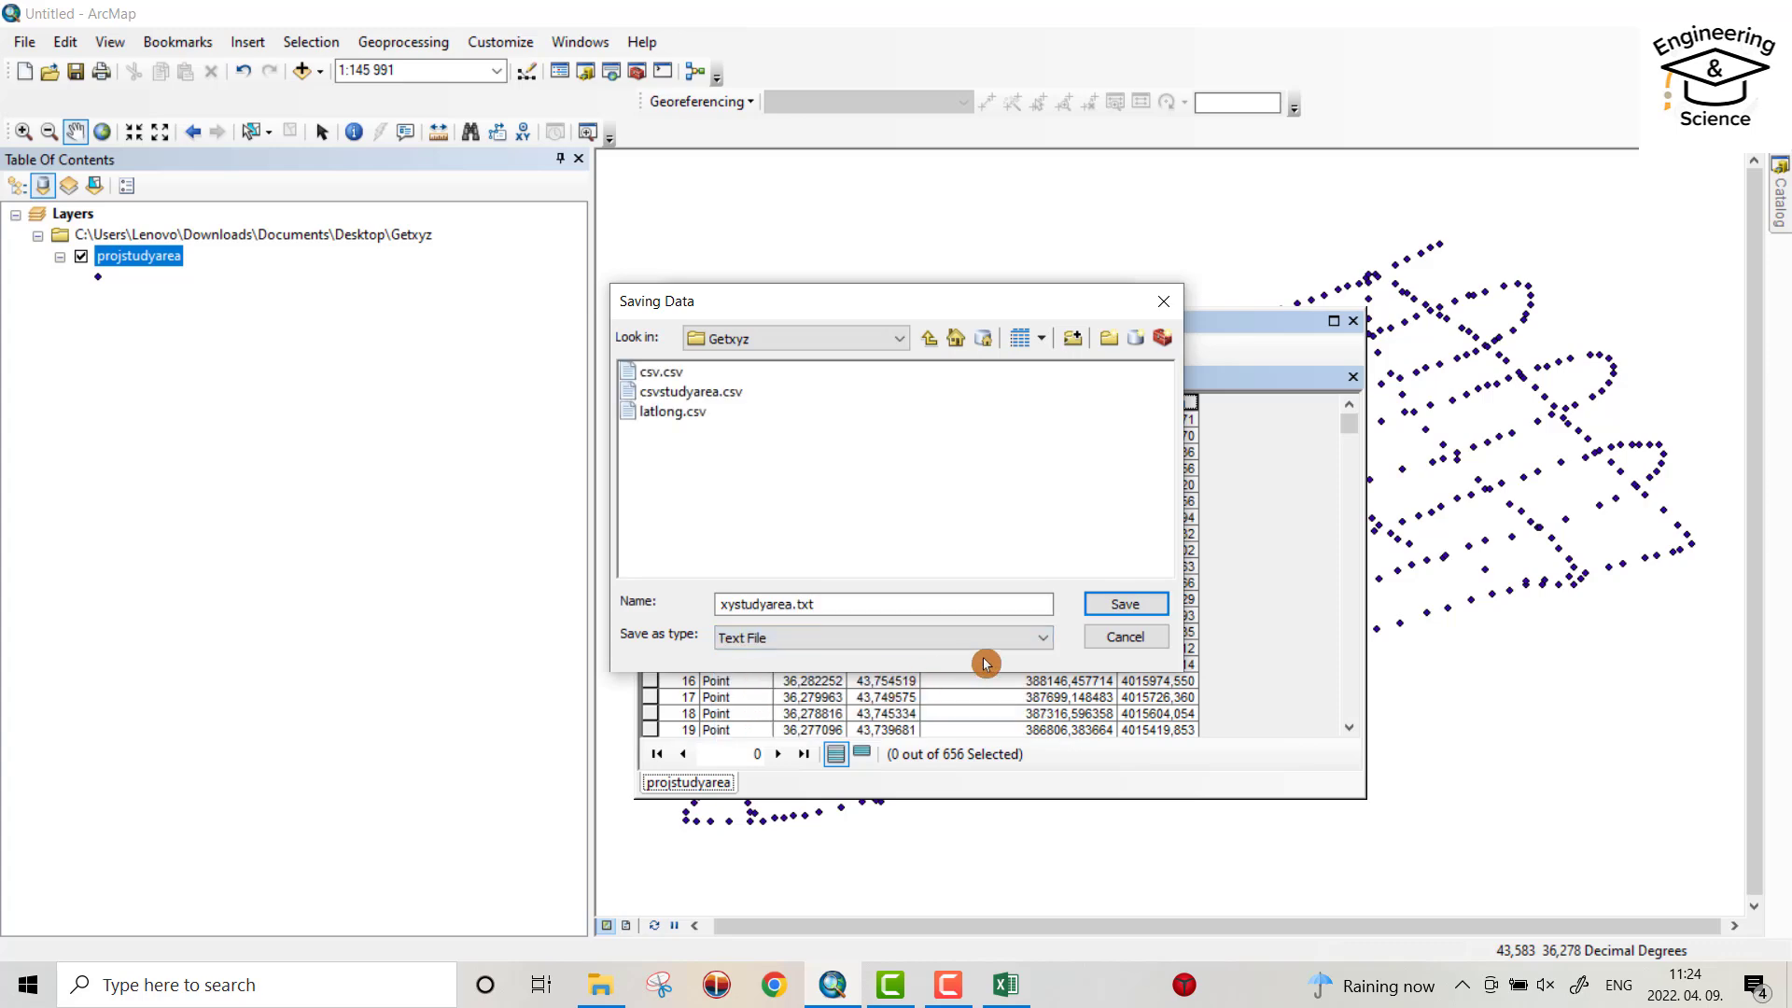
click(1113, 607)
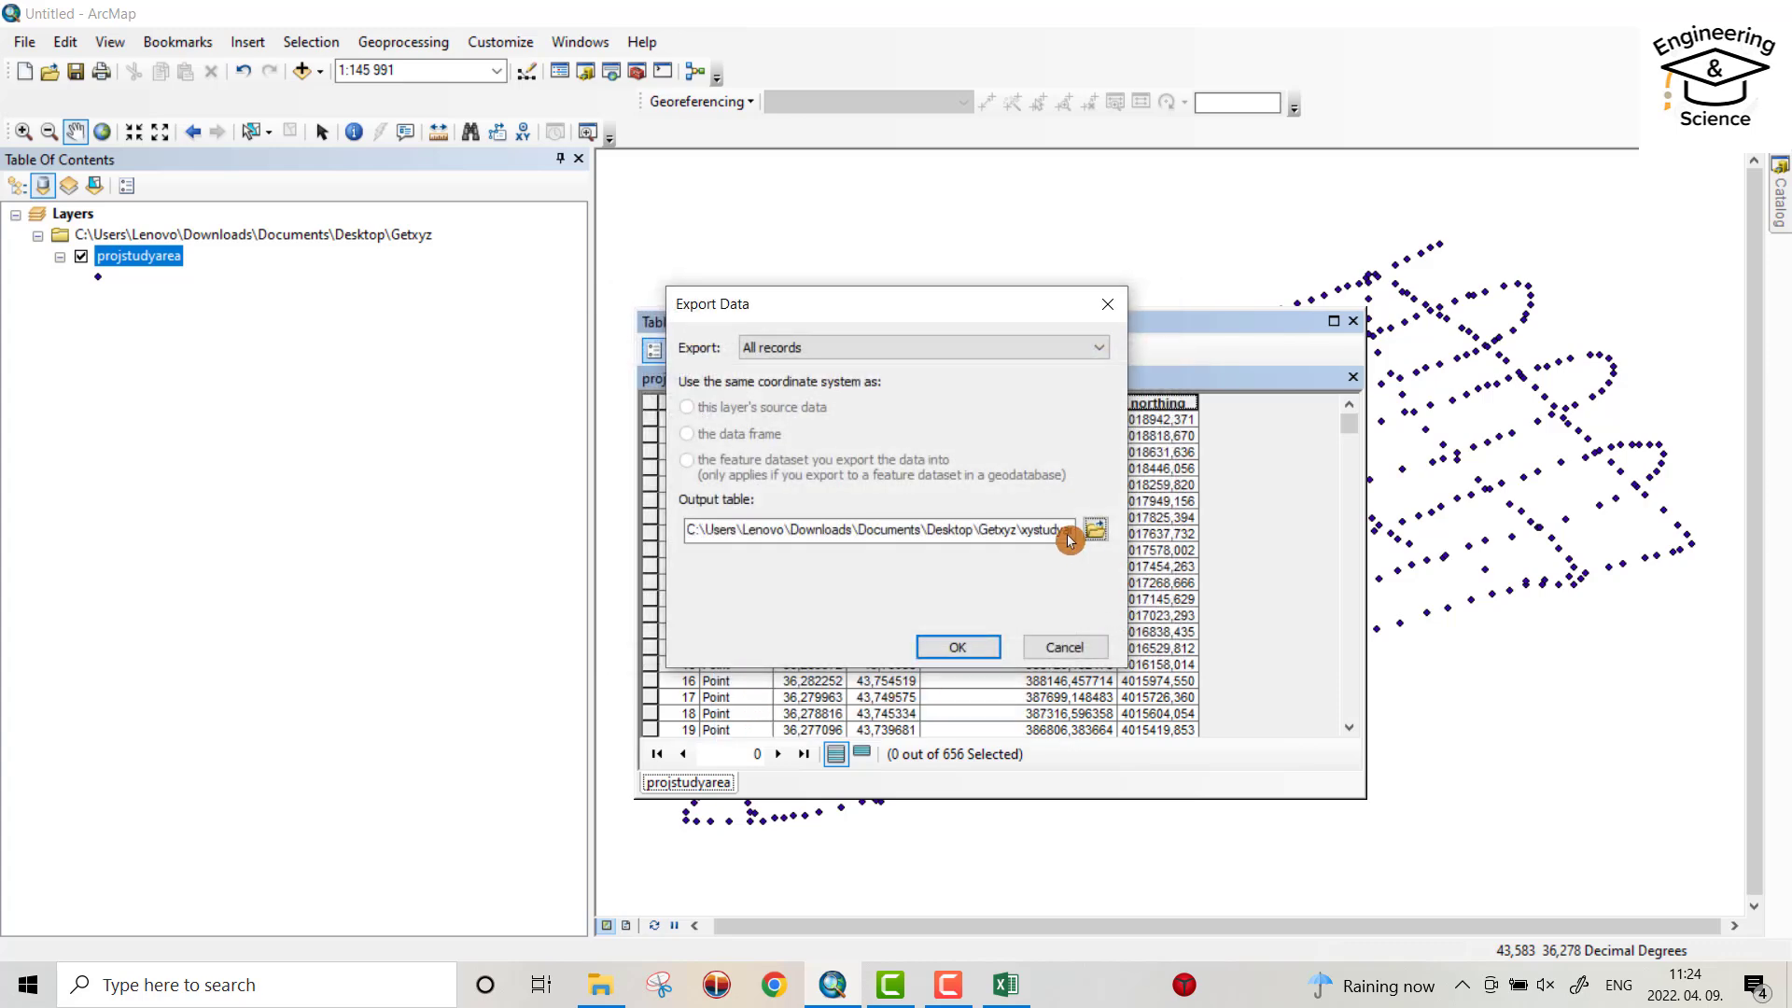
click(961, 646)
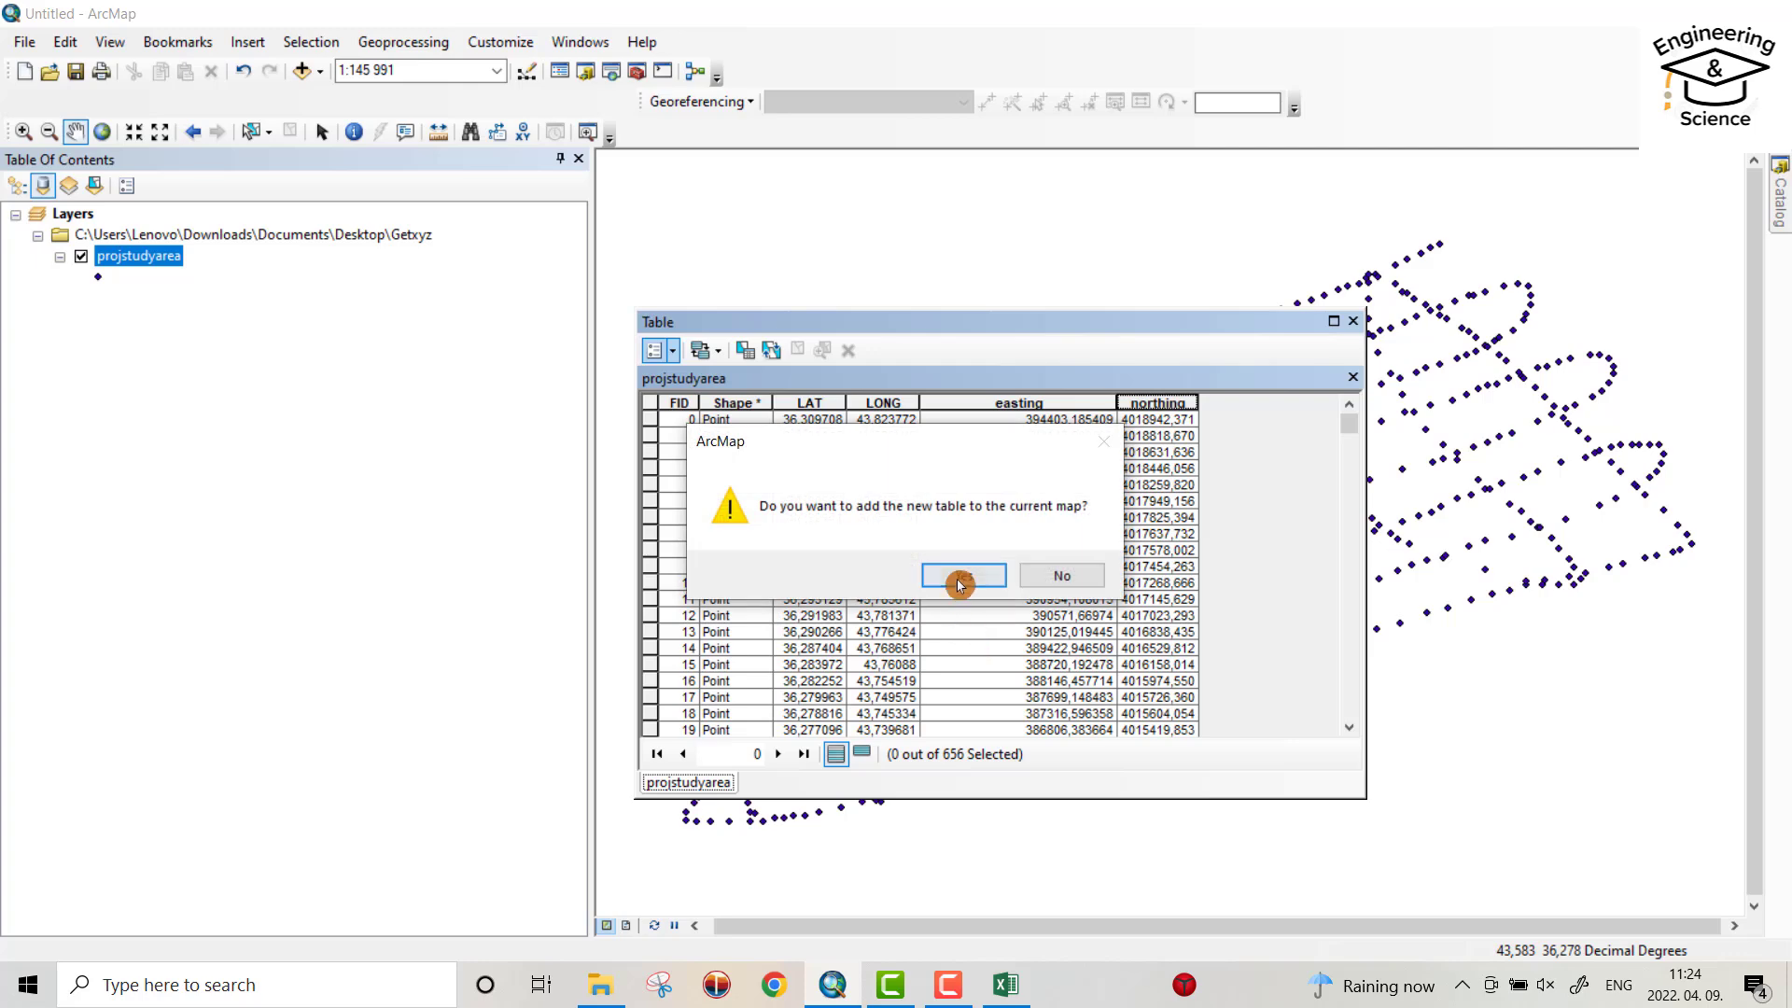
click(959, 579)
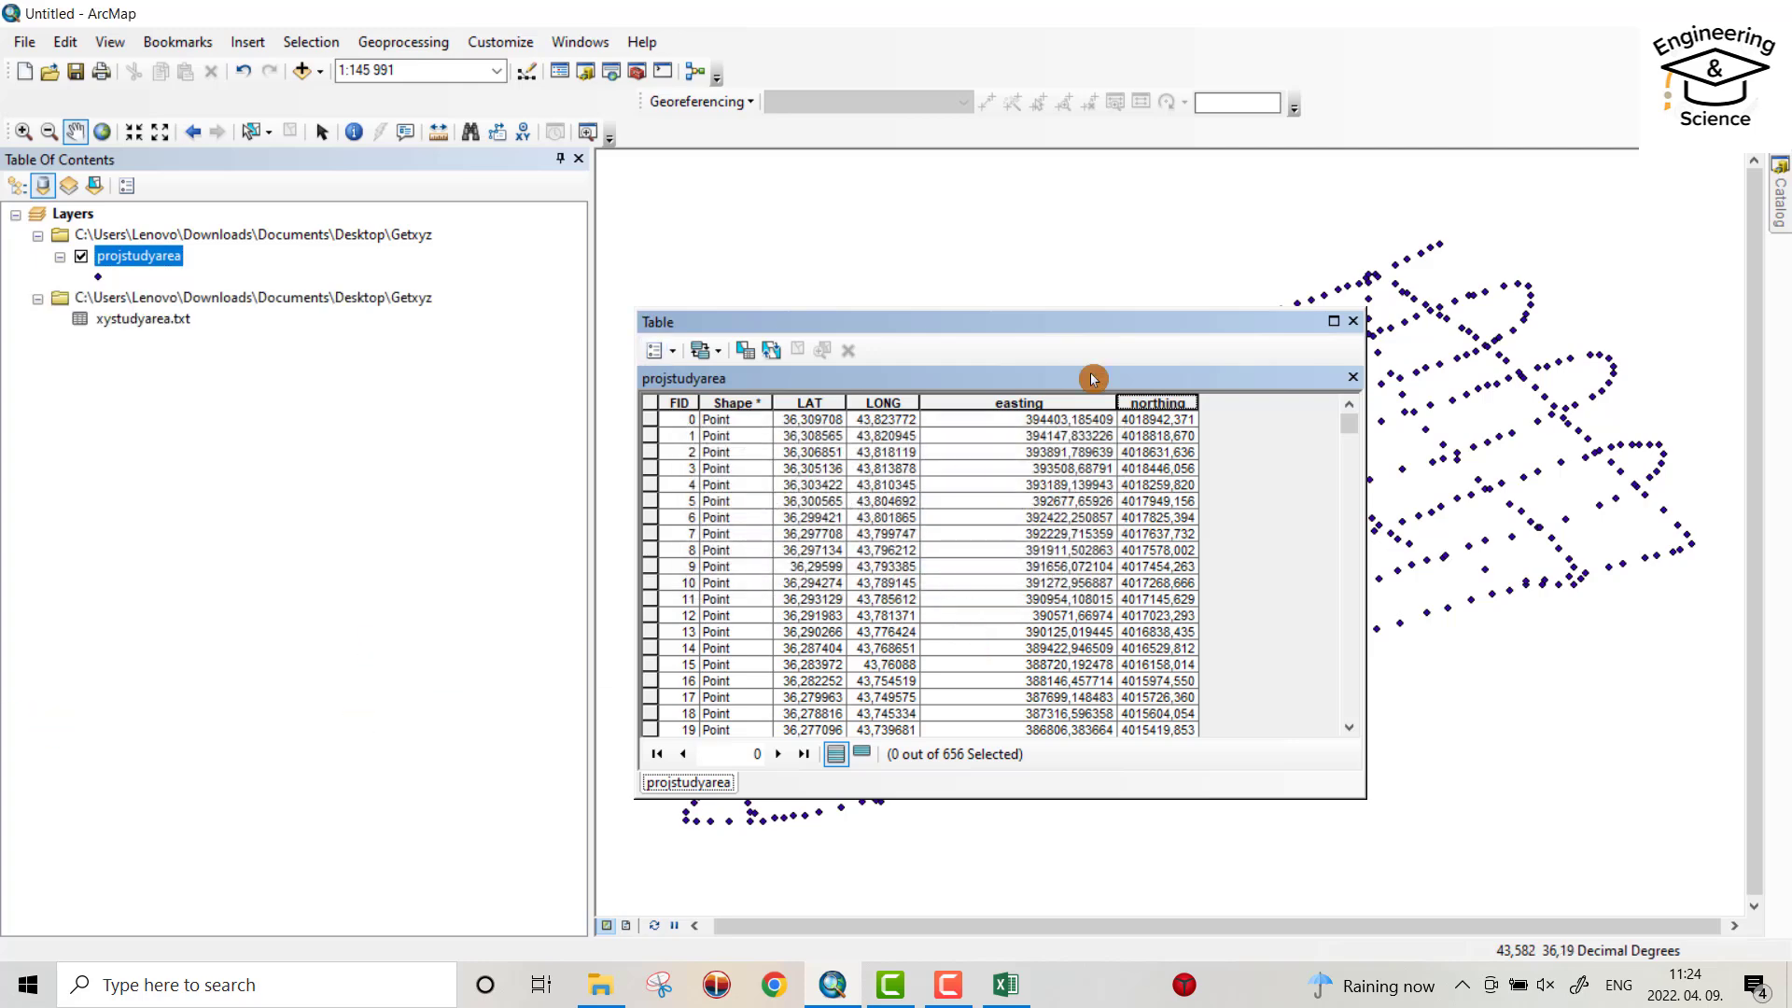
click(1355, 327)
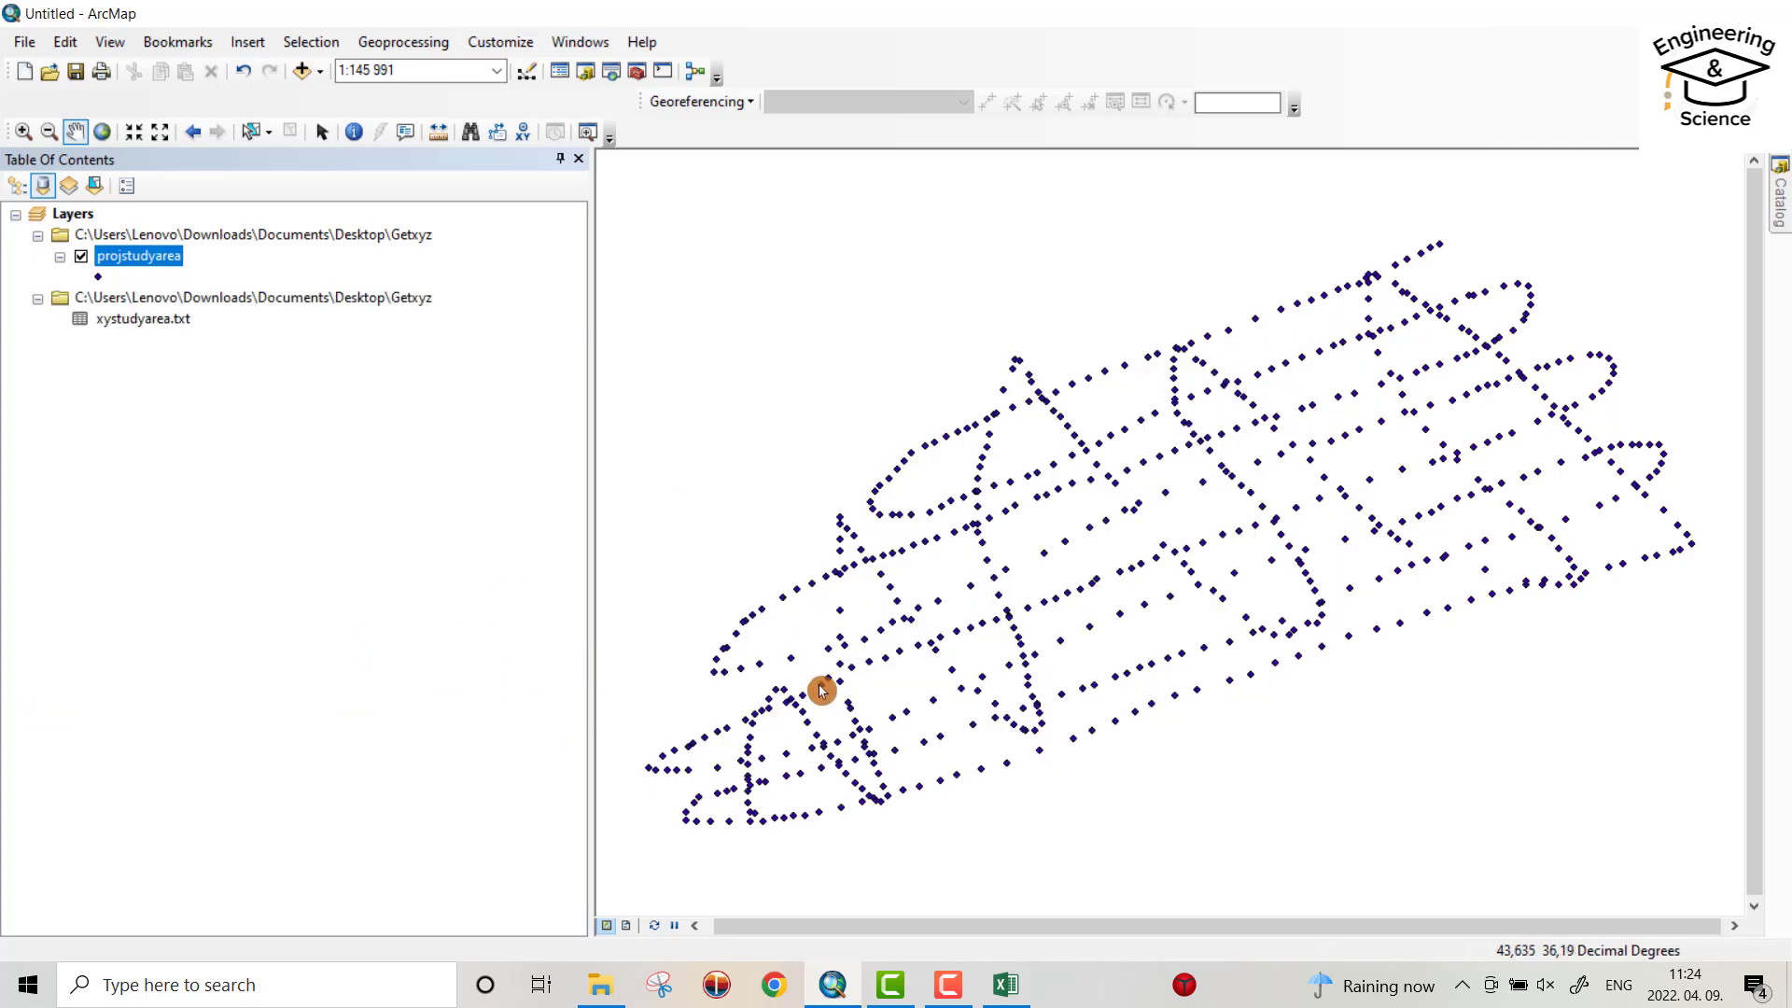
Switch to File Explorer and open the exported xystudyarea text file from the Getxyz folder on the desktop.
mouse_move(600, 985)
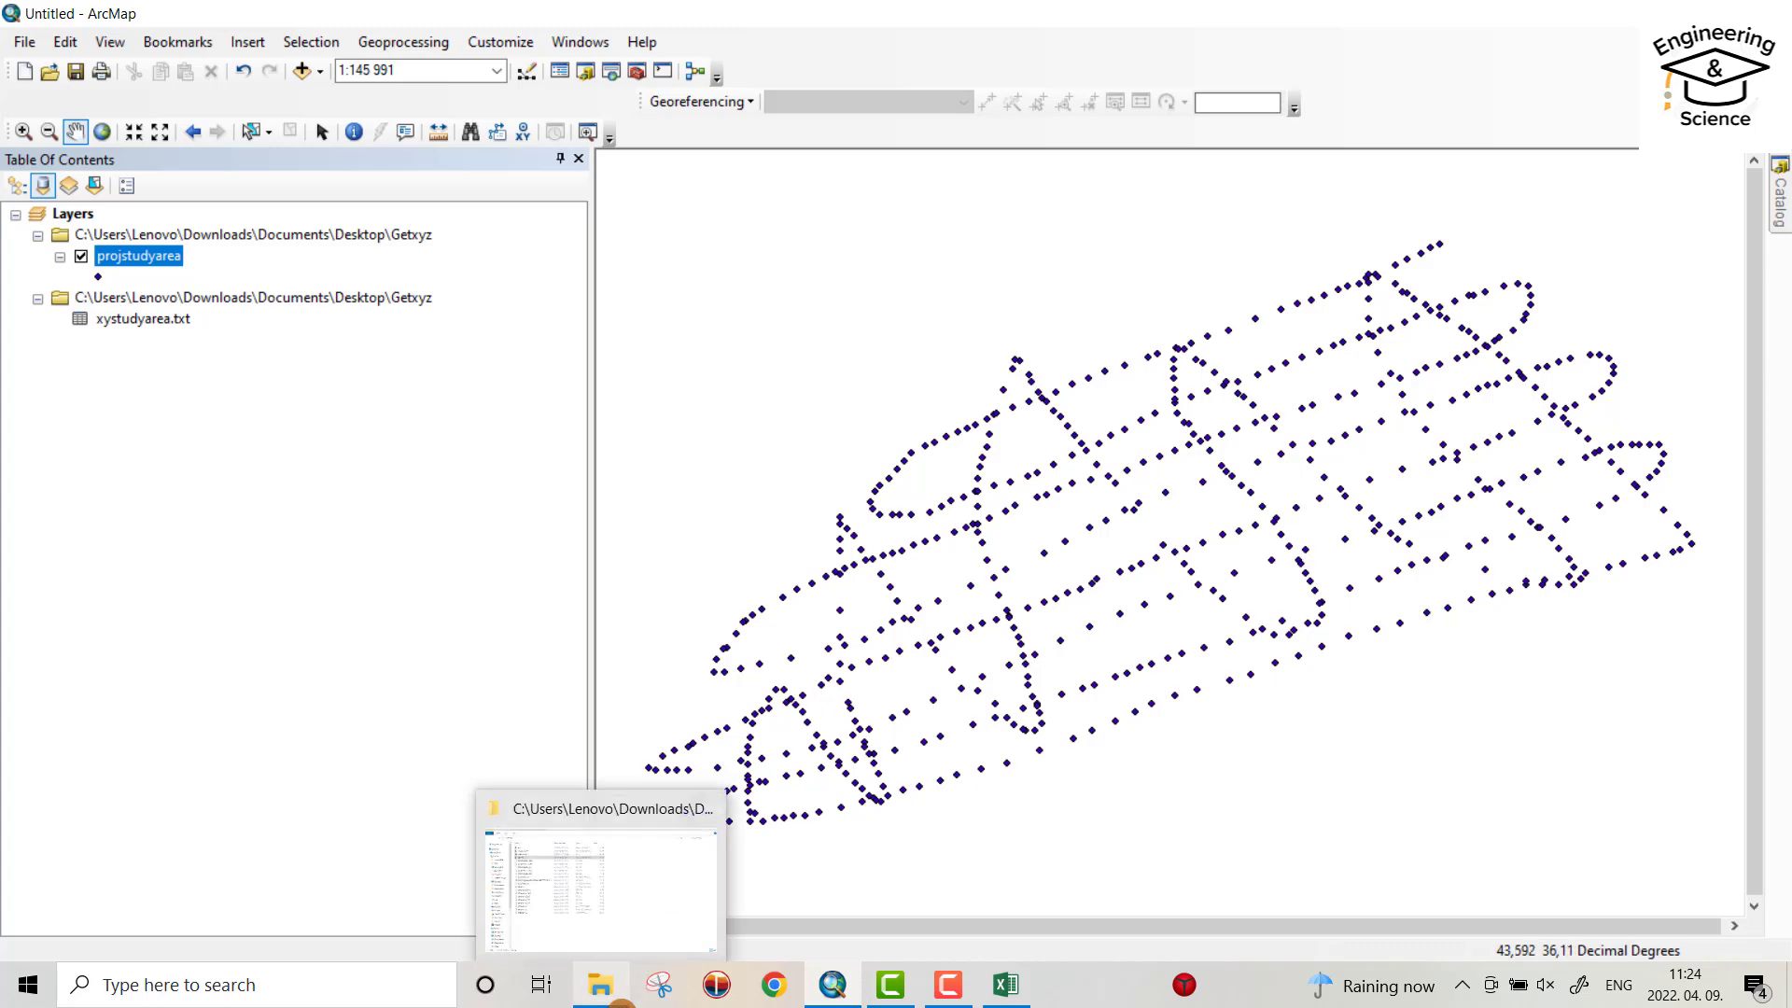
click(624, 936)
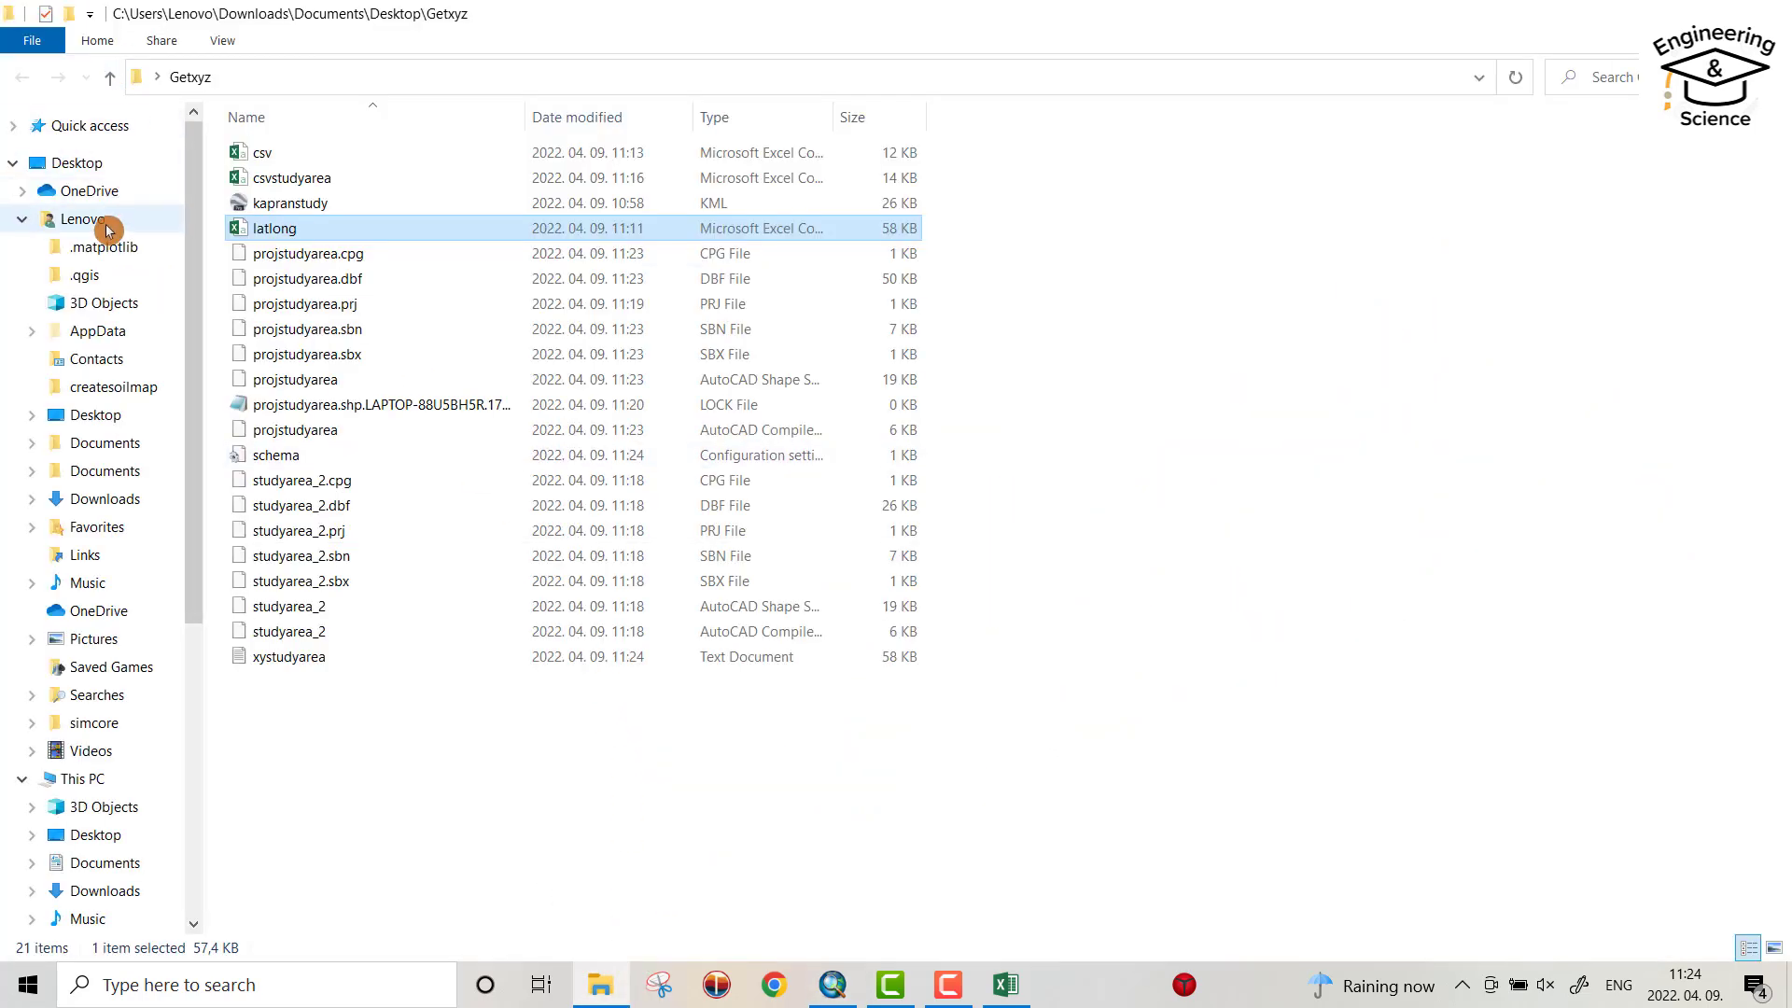
click(79, 161)
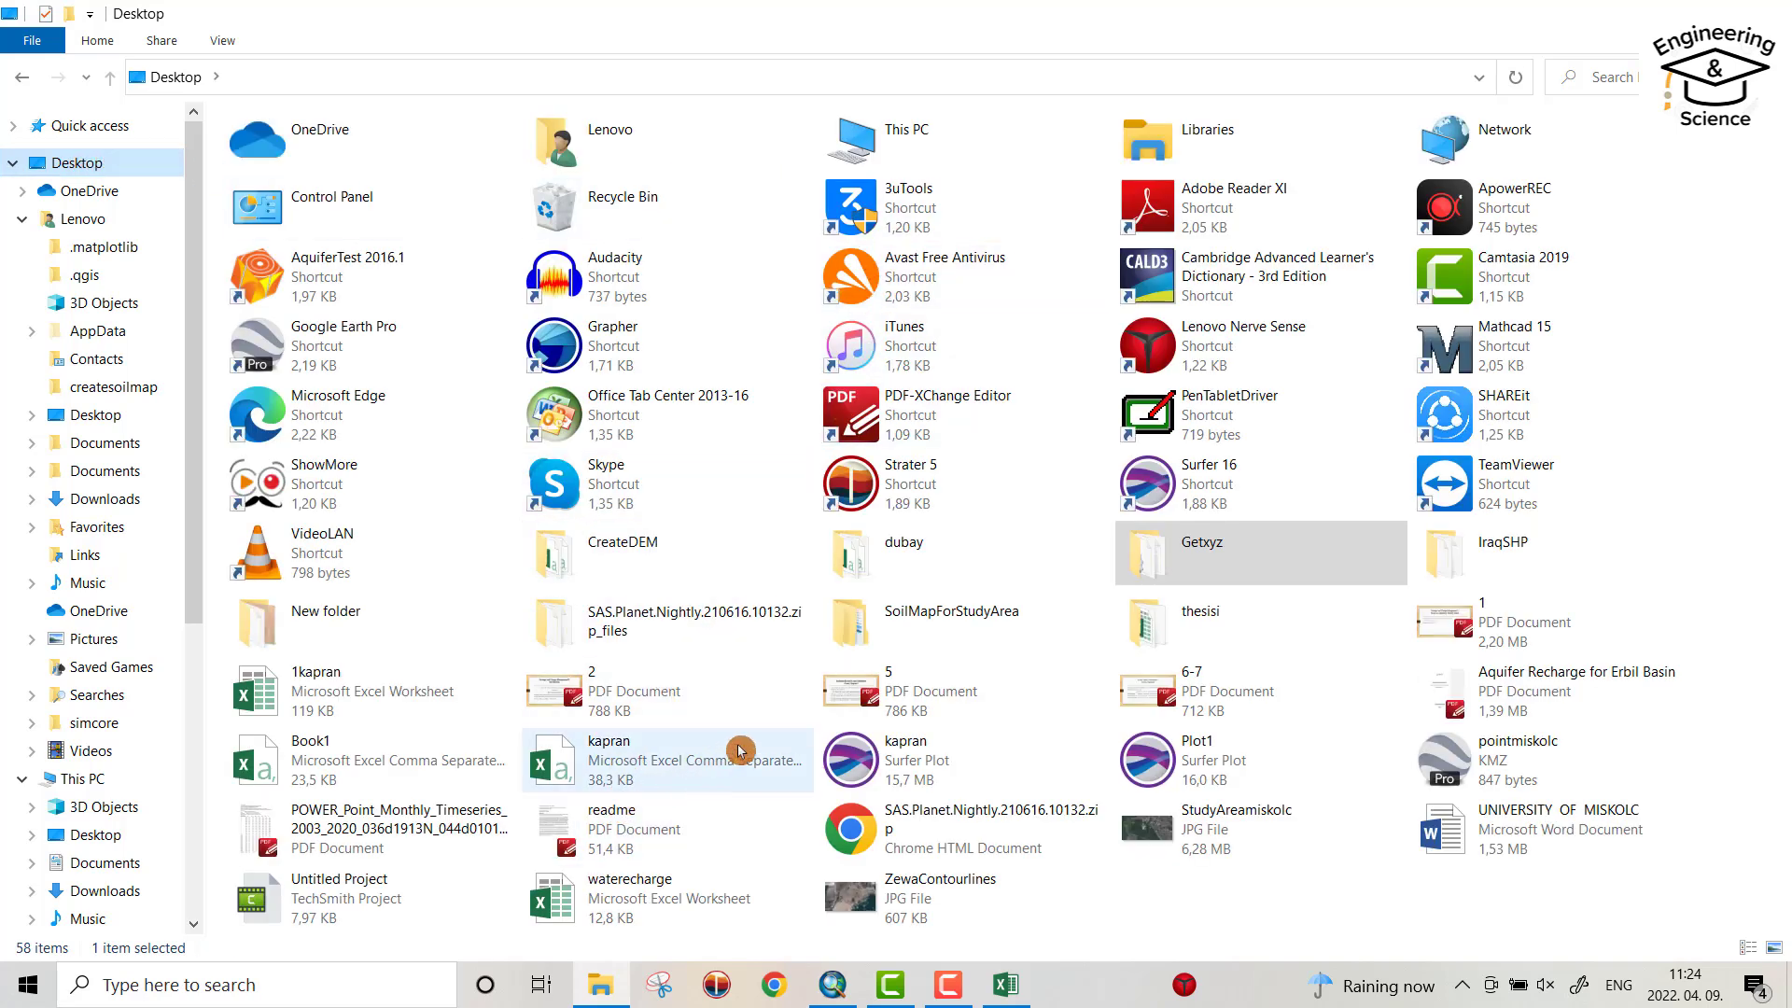
double_click(1149, 563)
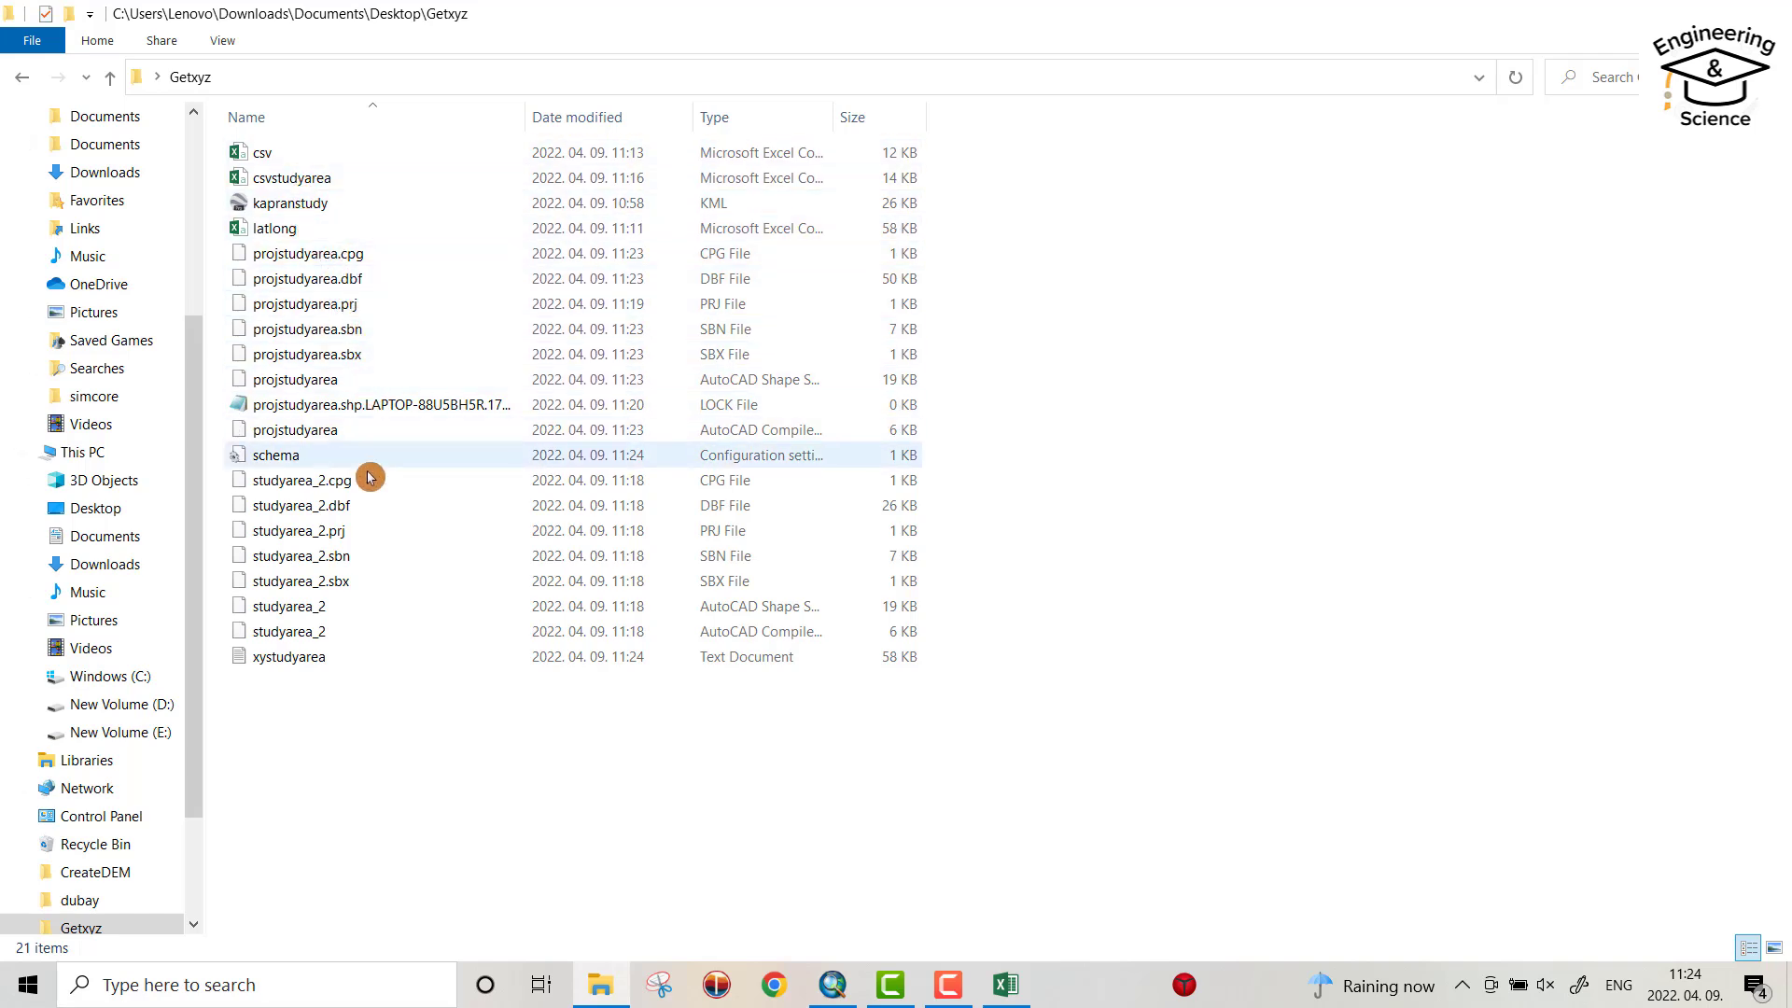
click(304, 659)
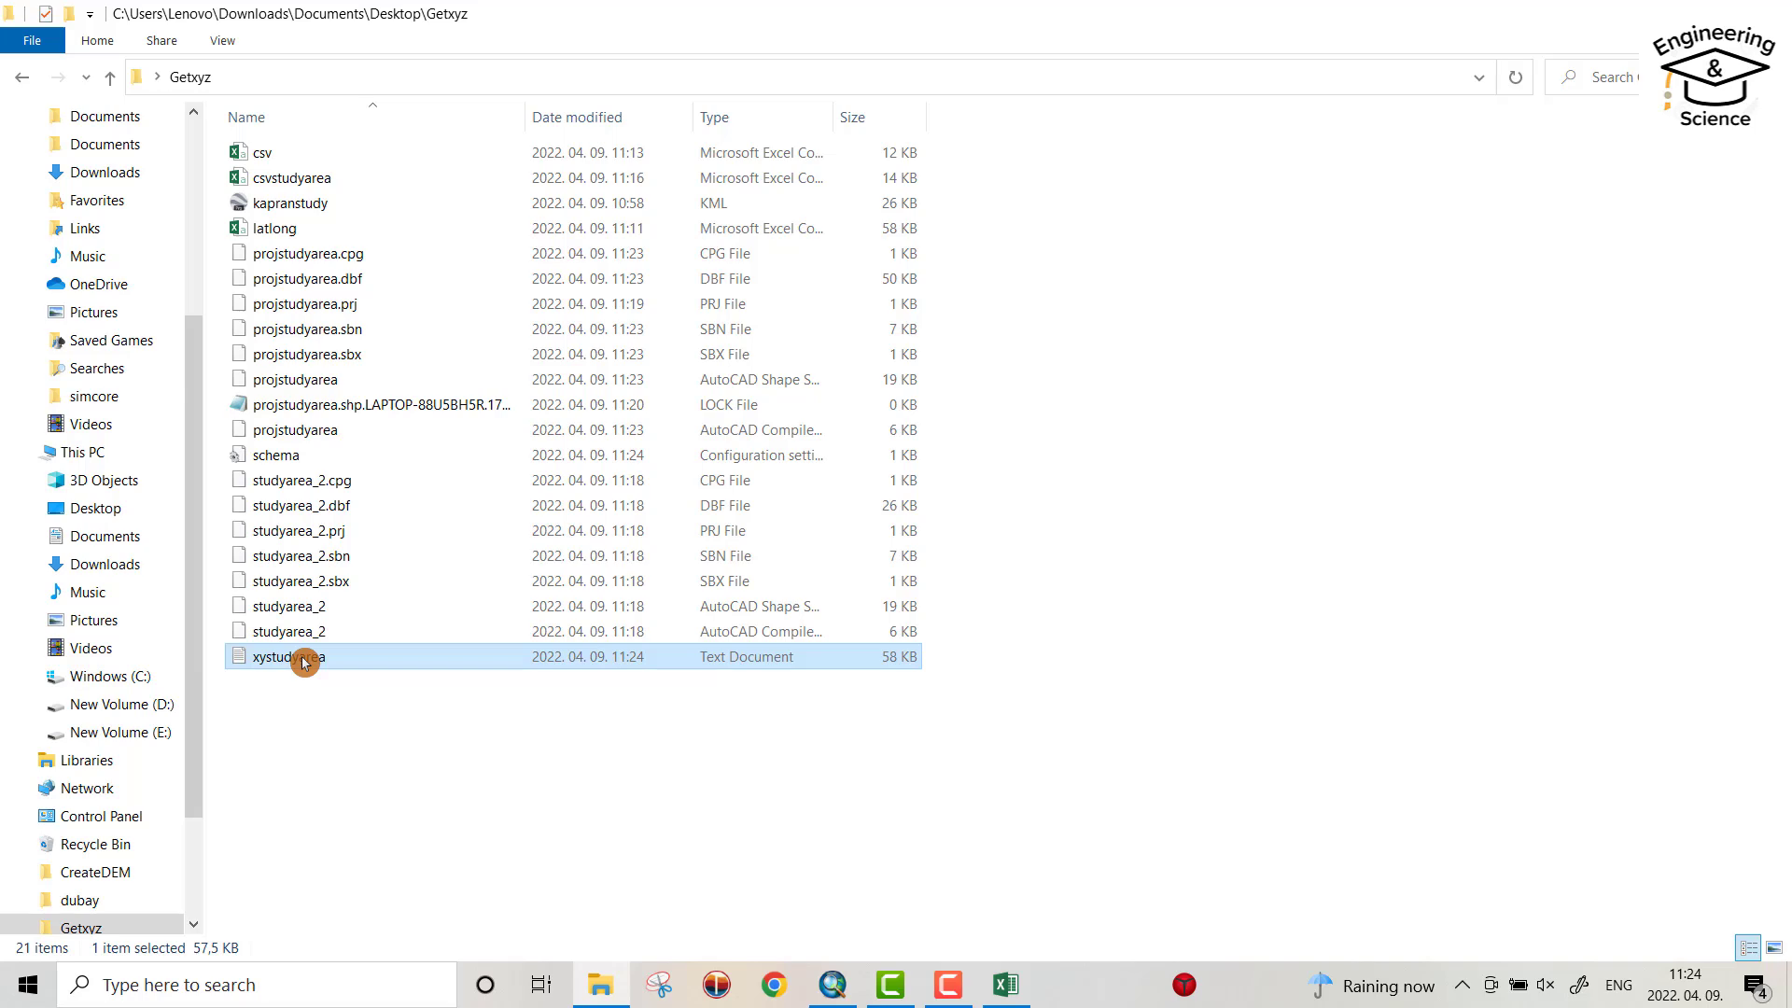
double_click(305, 659)
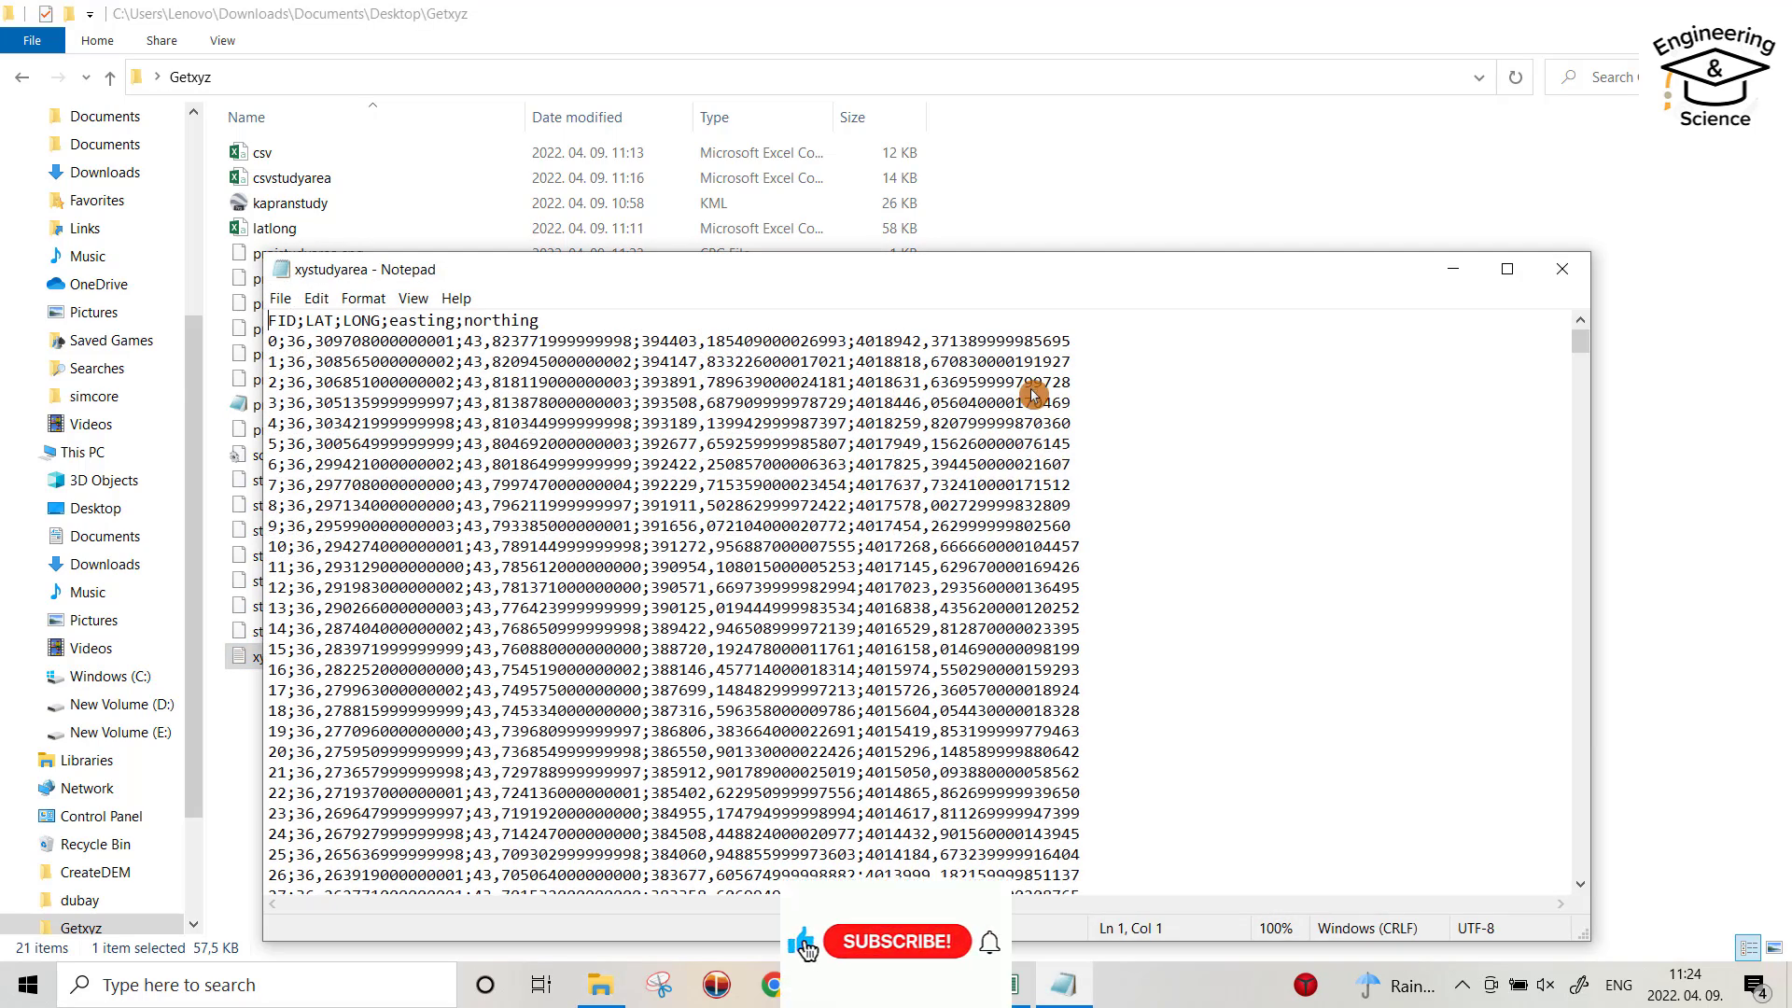
Copy the entire contents of xystudyarea and paste them into a new Excel workbook starting at cell A1.
key(ctrl+a)
key(ctrl+c)
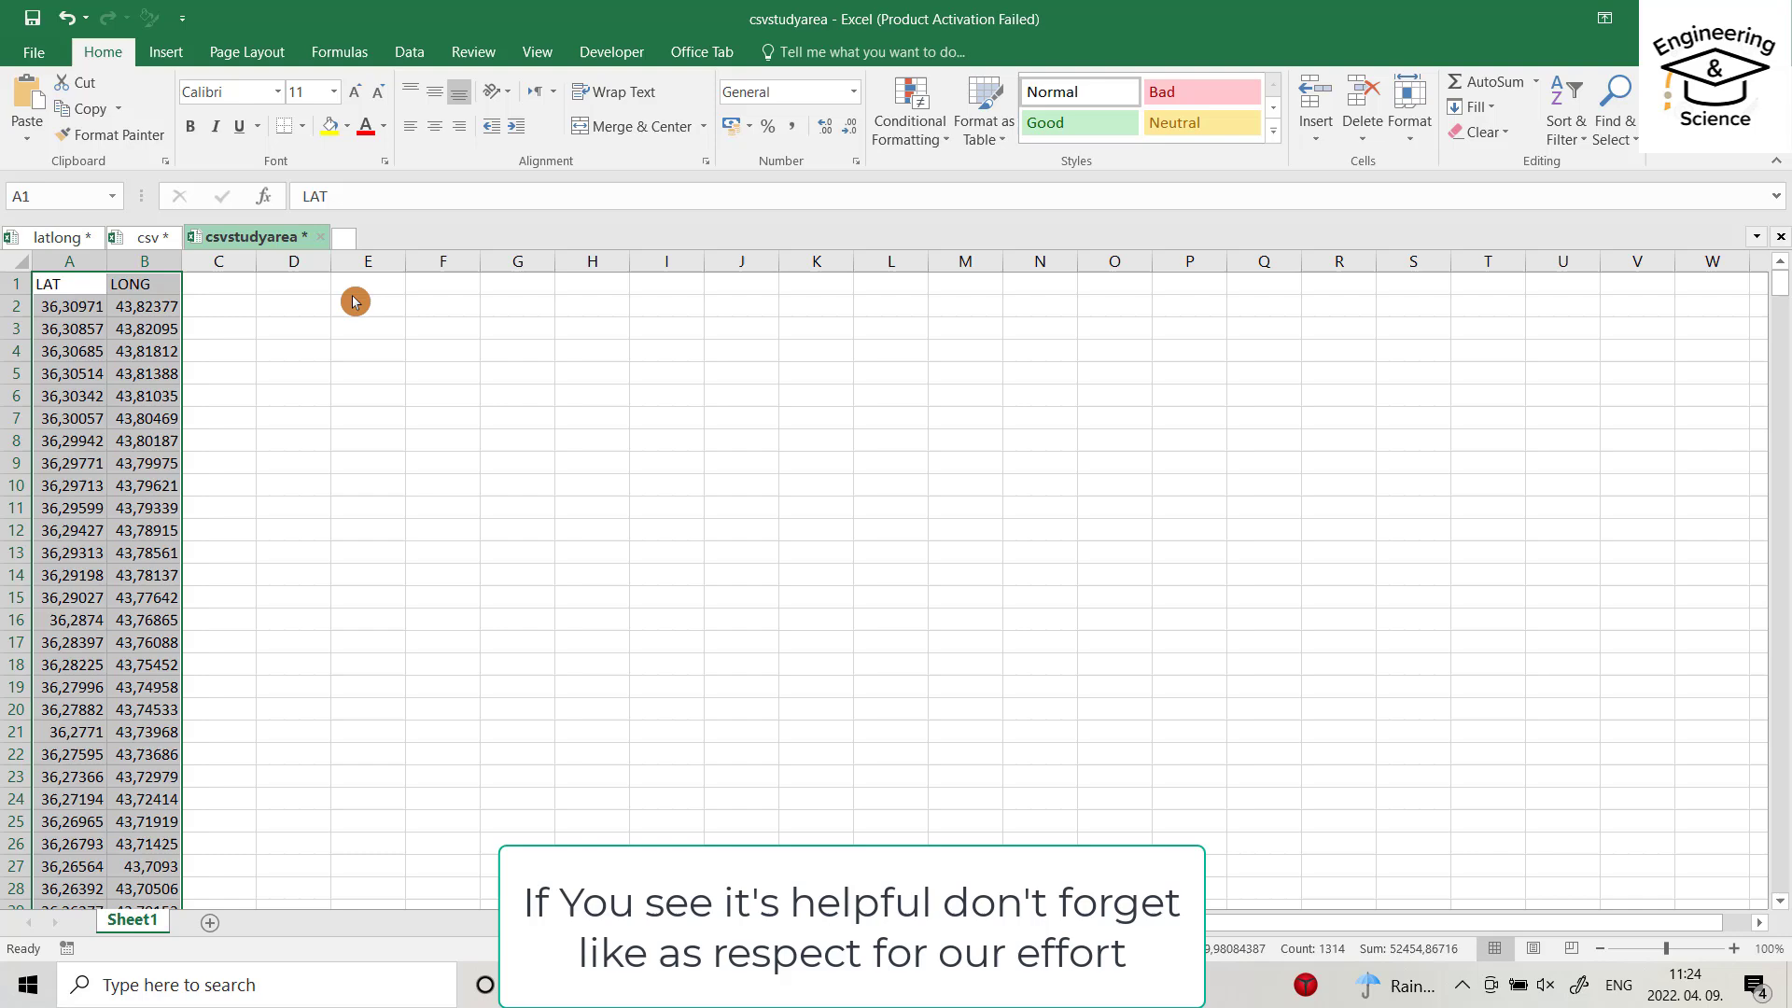
click(344, 239)
key(ctrl+v)
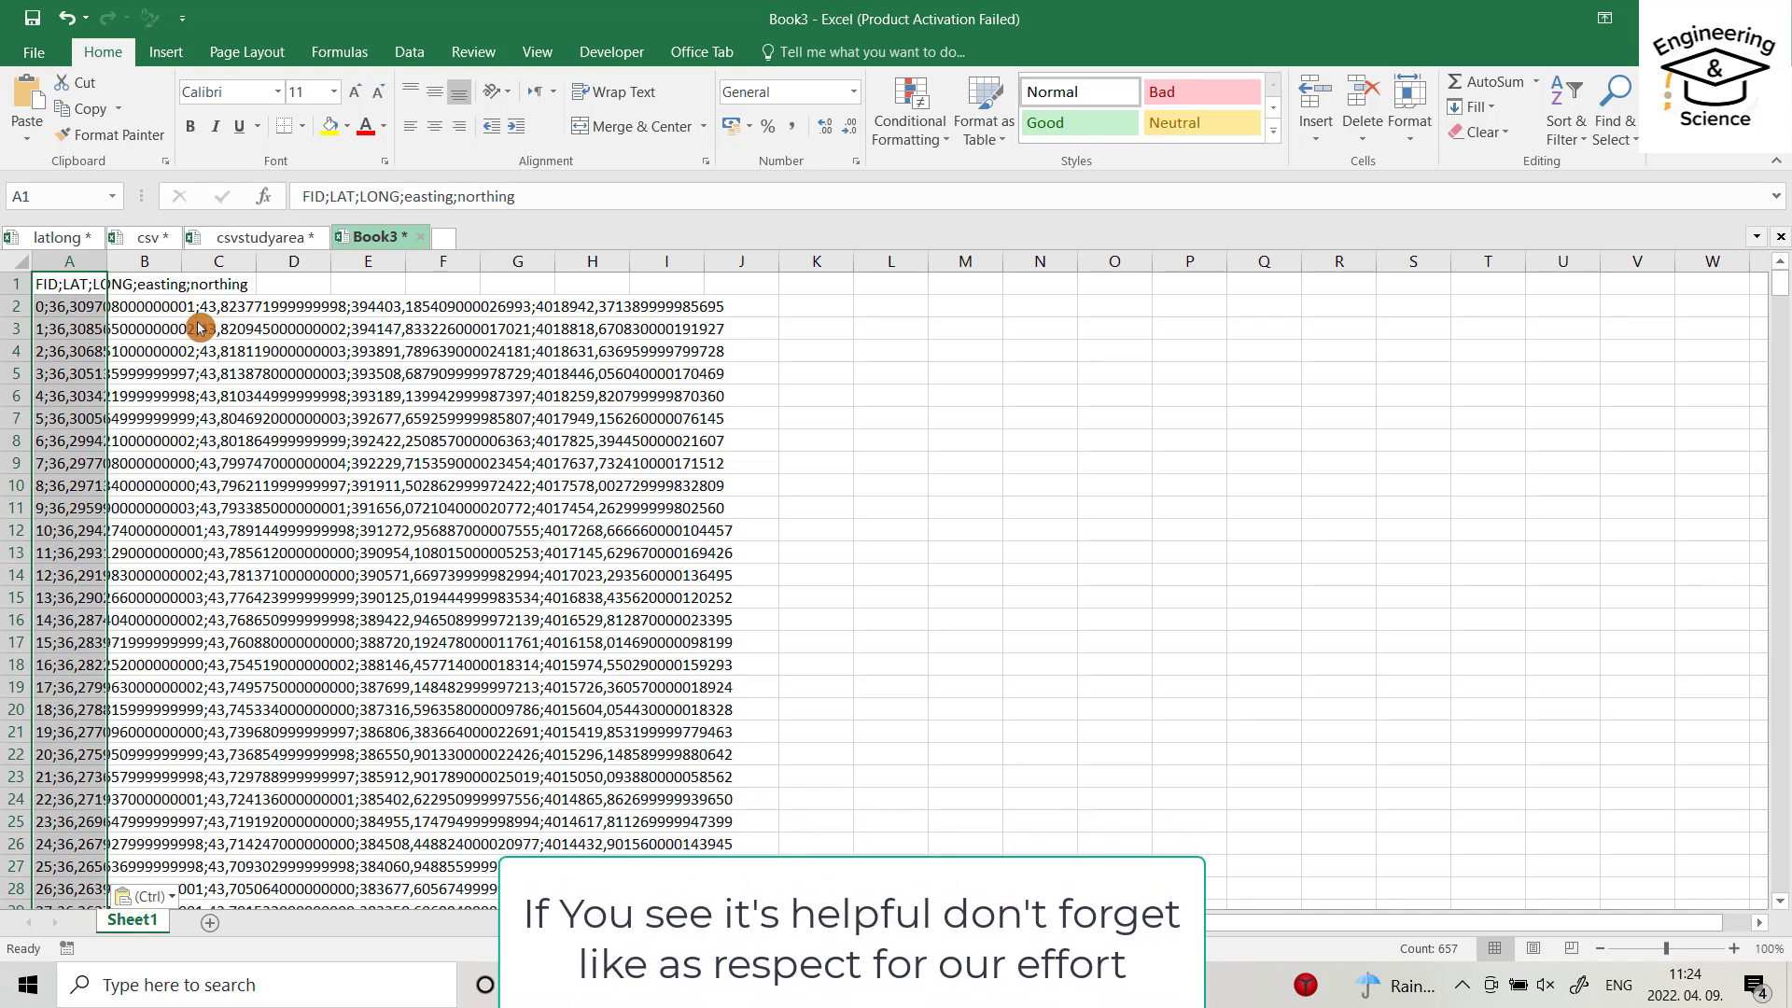
click(922, 350)
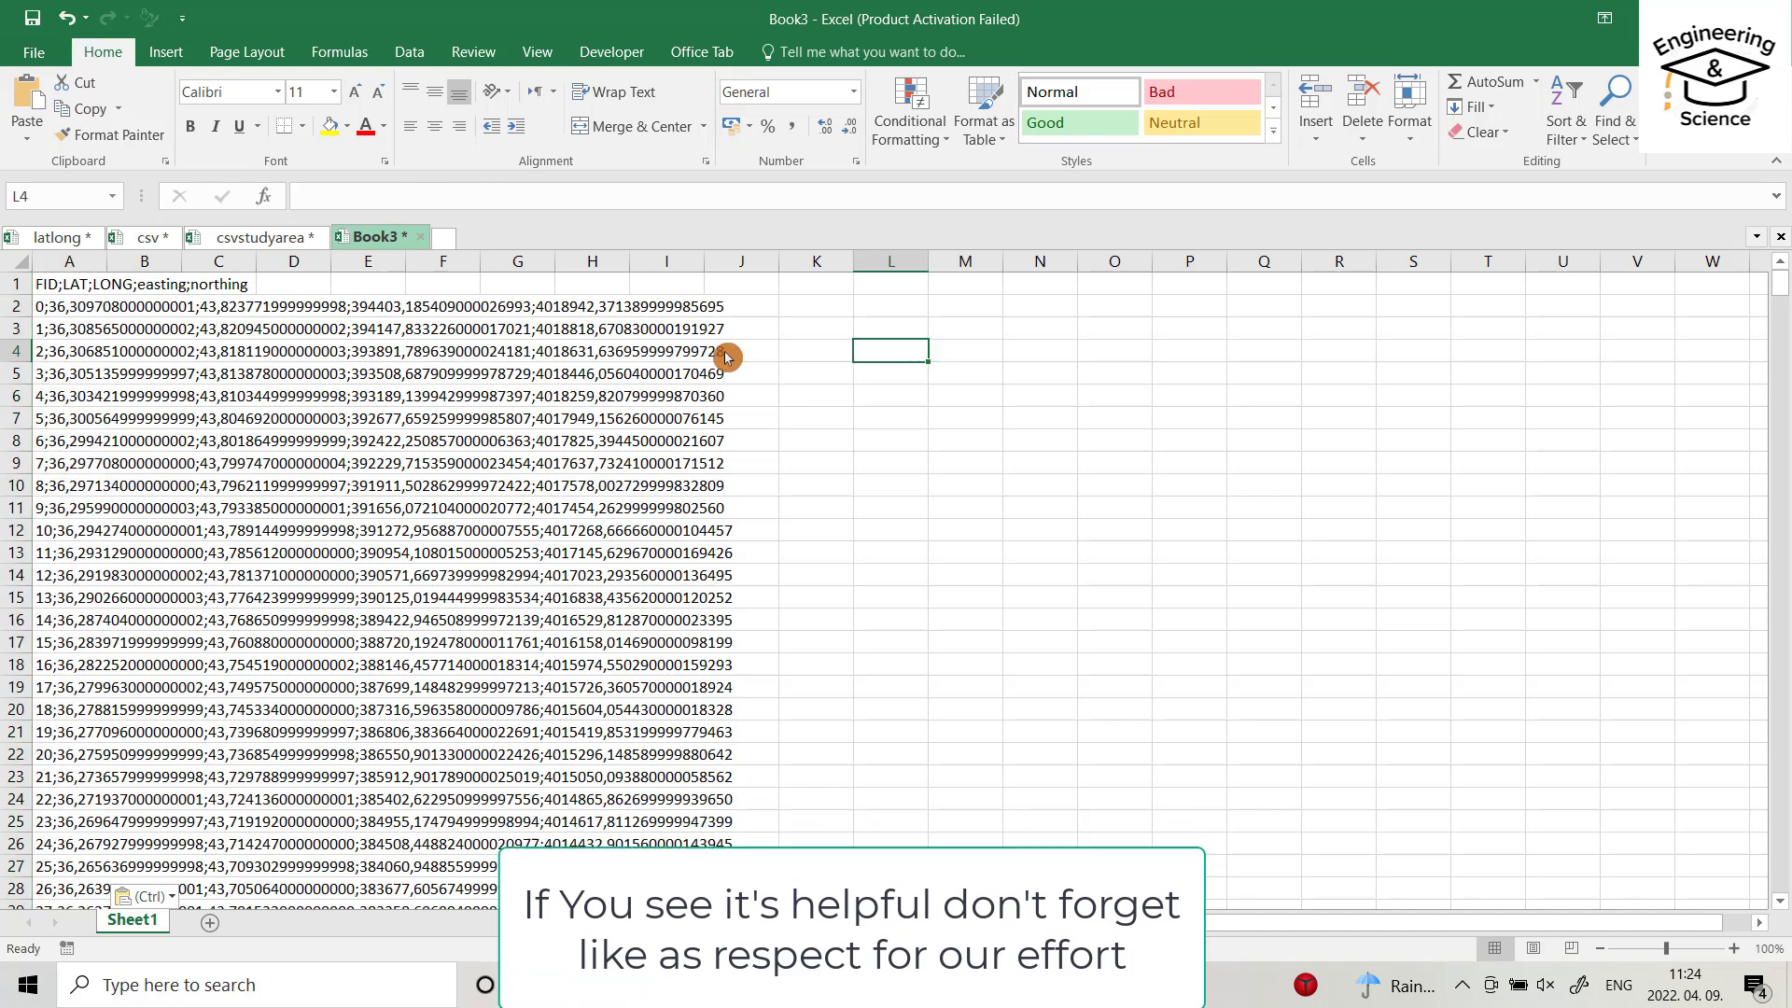
Split the pasted data in column A into separate columns as delimited text, with semicolon as an additional delimiter and General format.
click(62, 262)
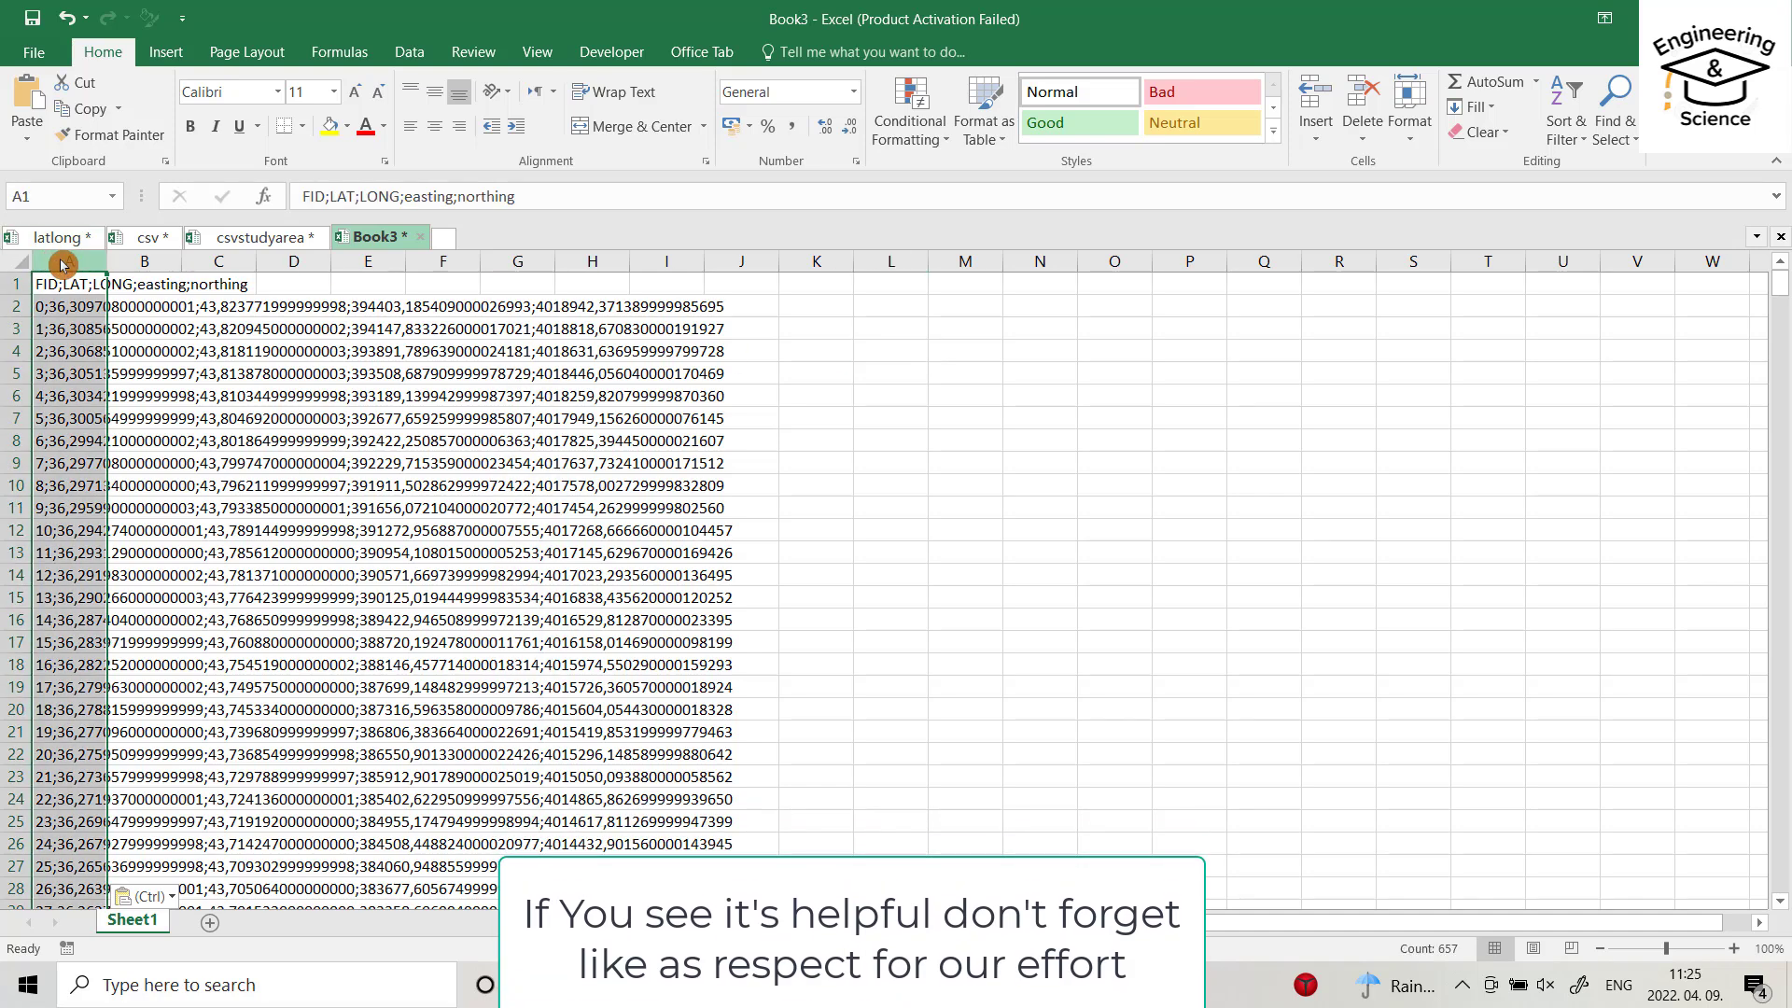
click(411, 54)
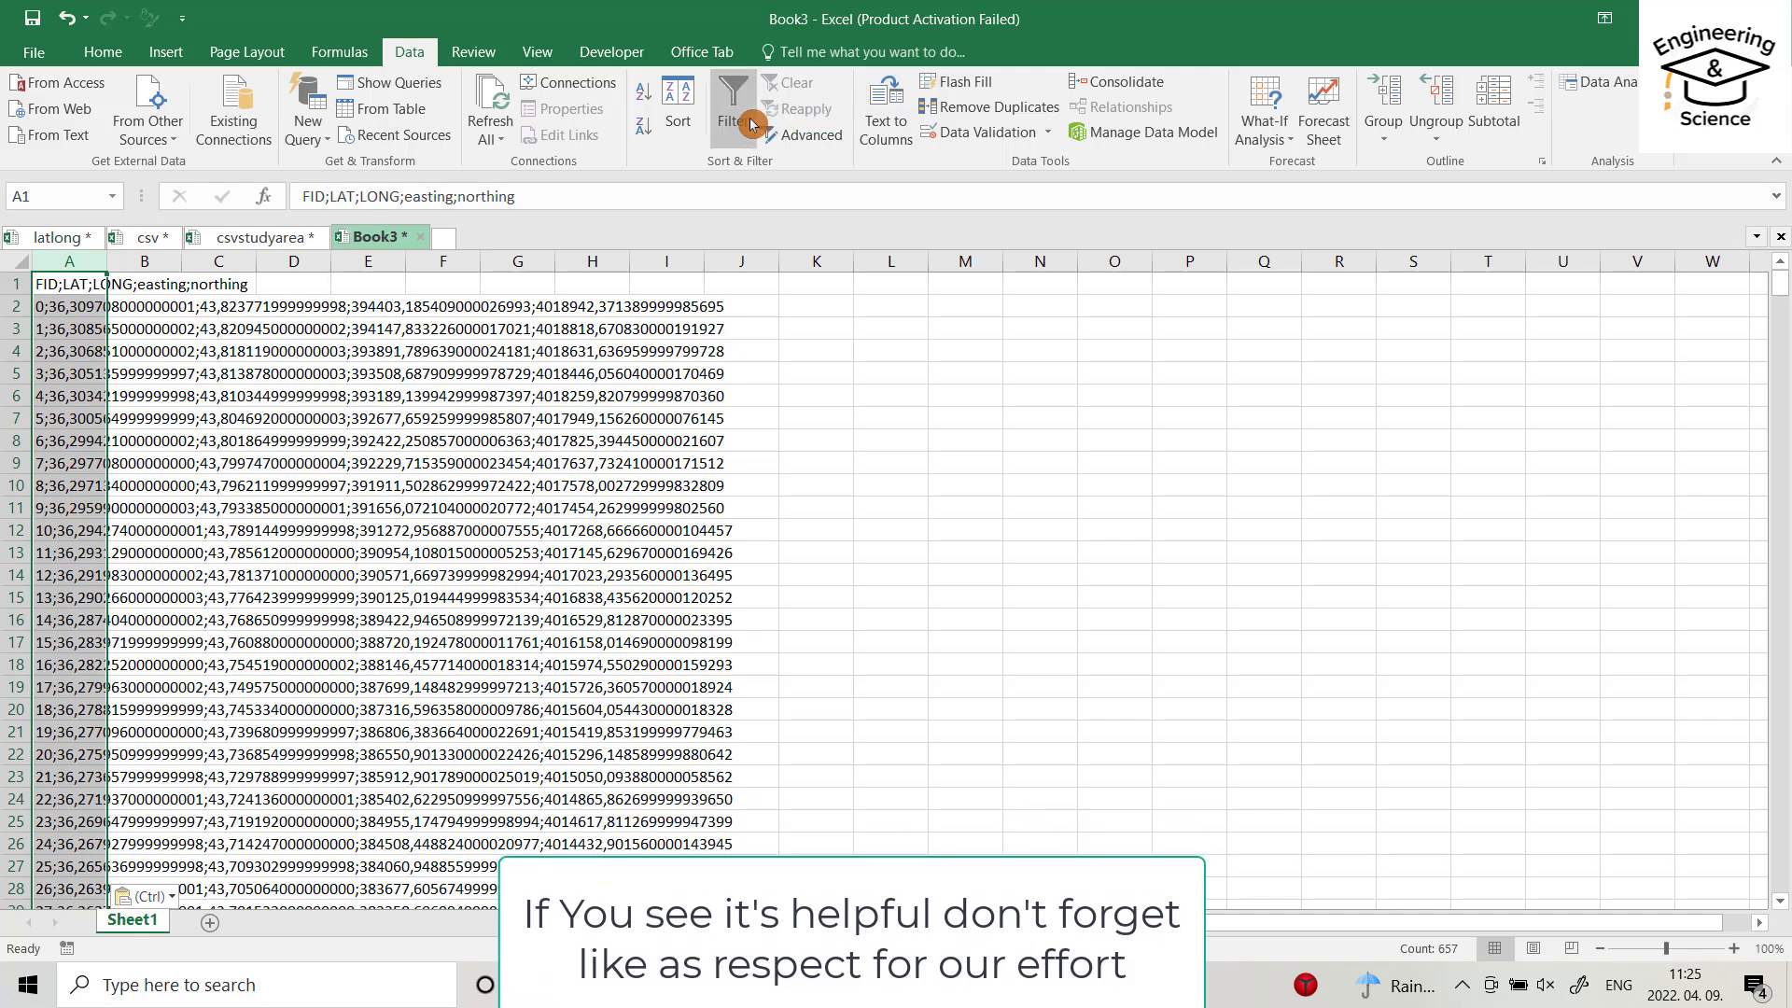
click(887, 129)
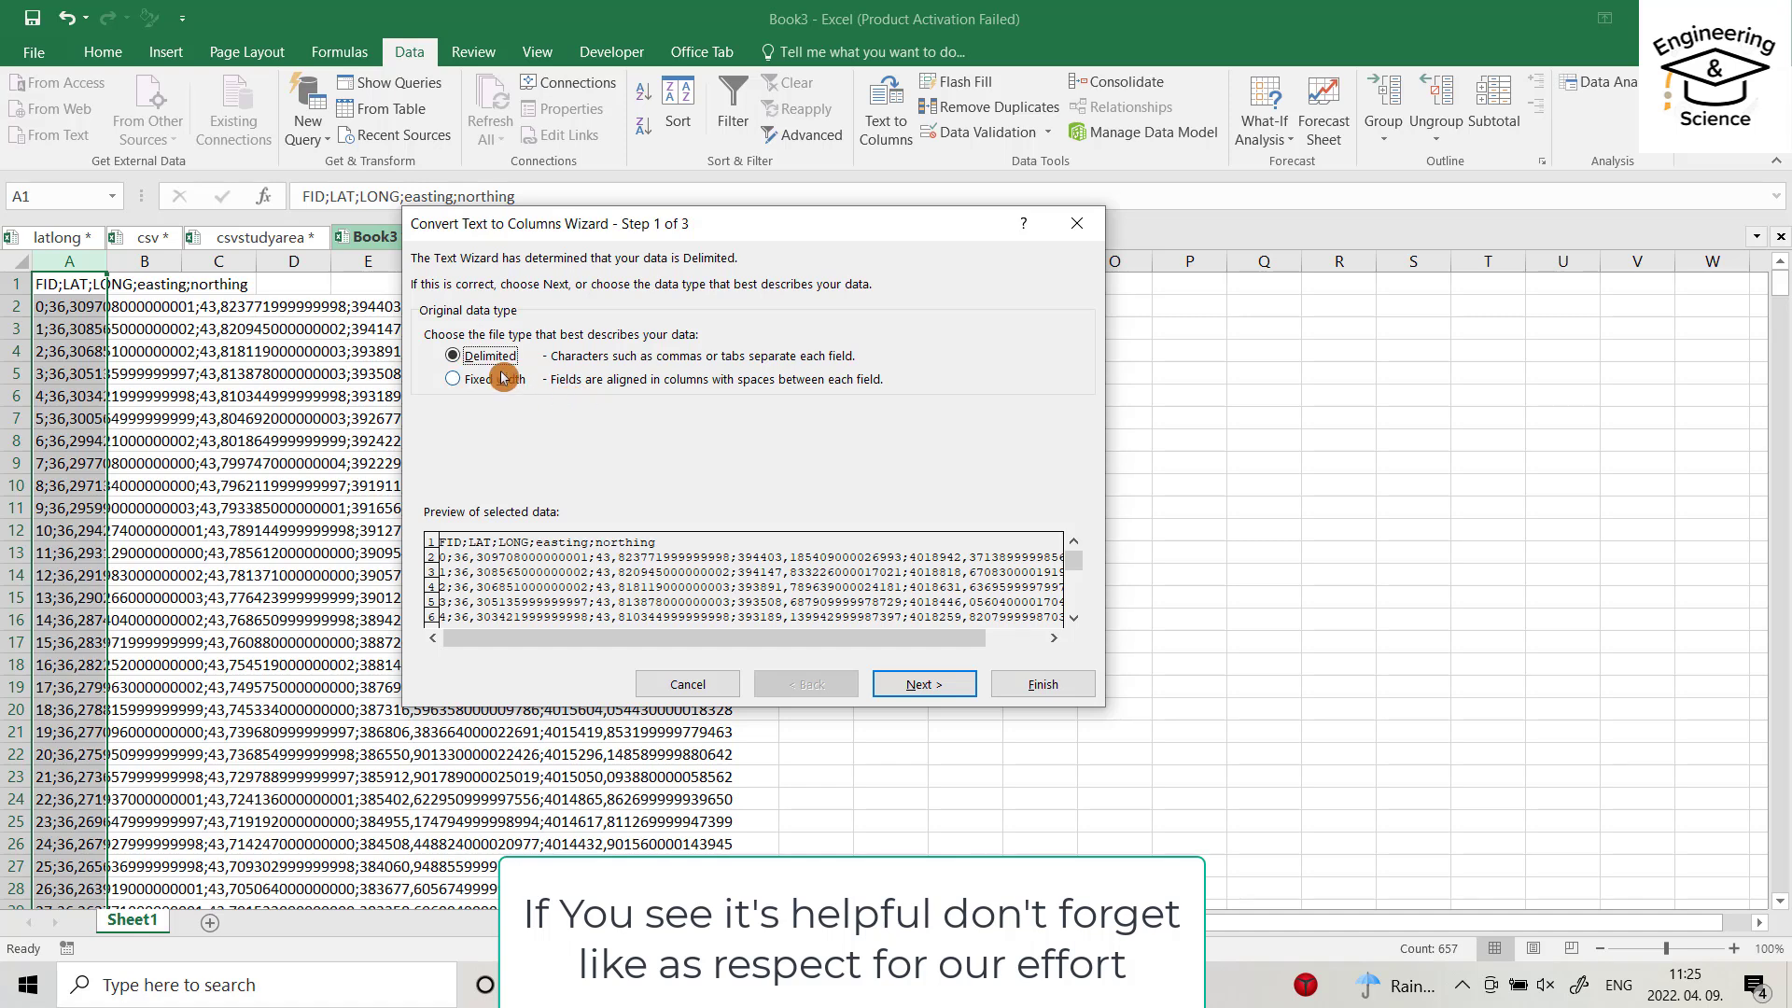
click(922, 684)
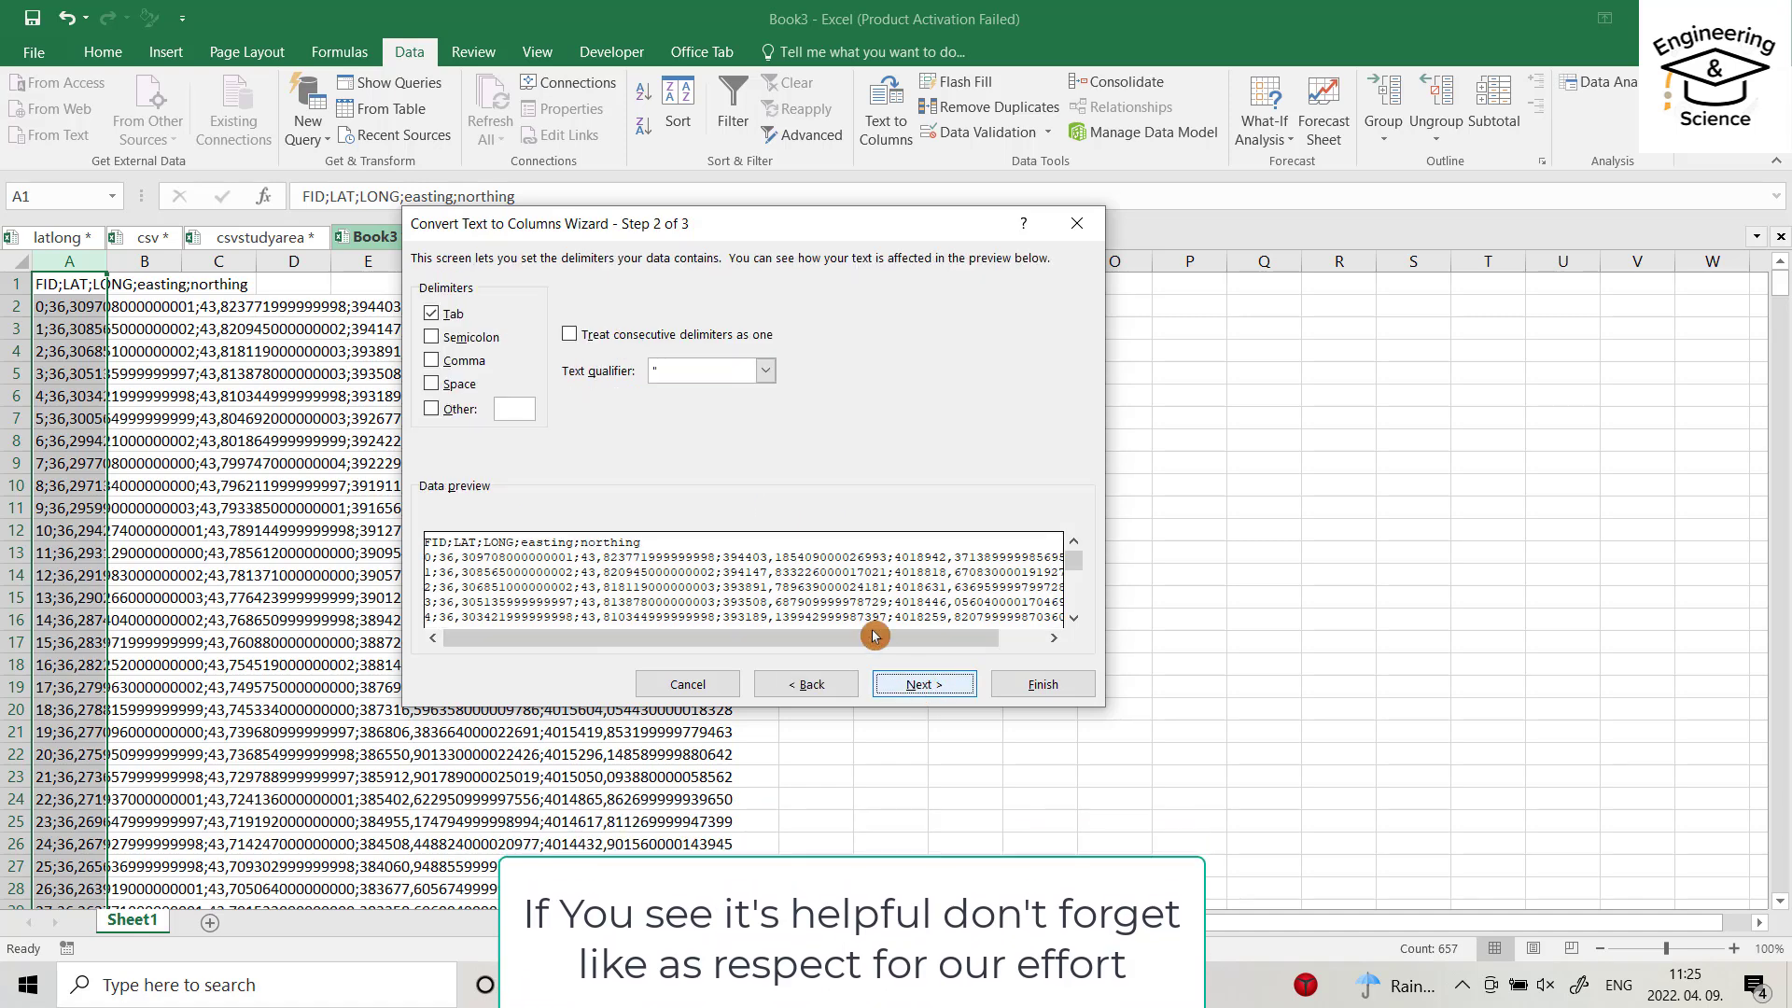
click(433, 338)
click(930, 684)
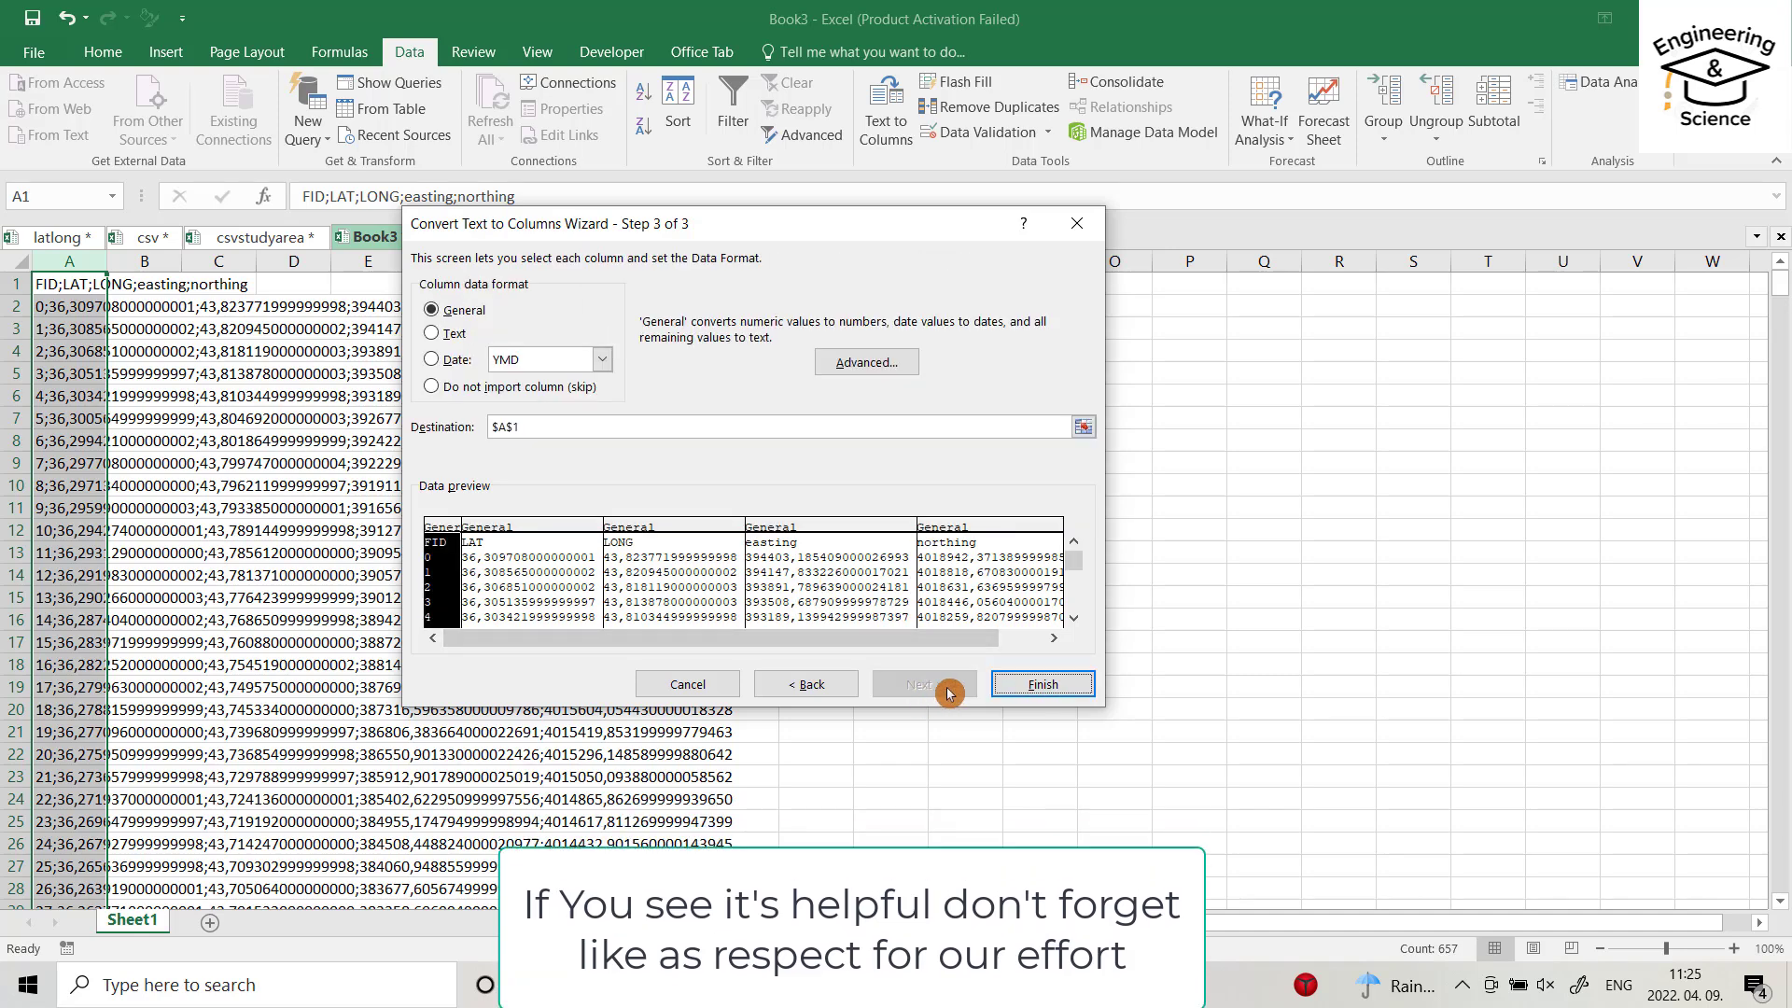
click(1034, 686)
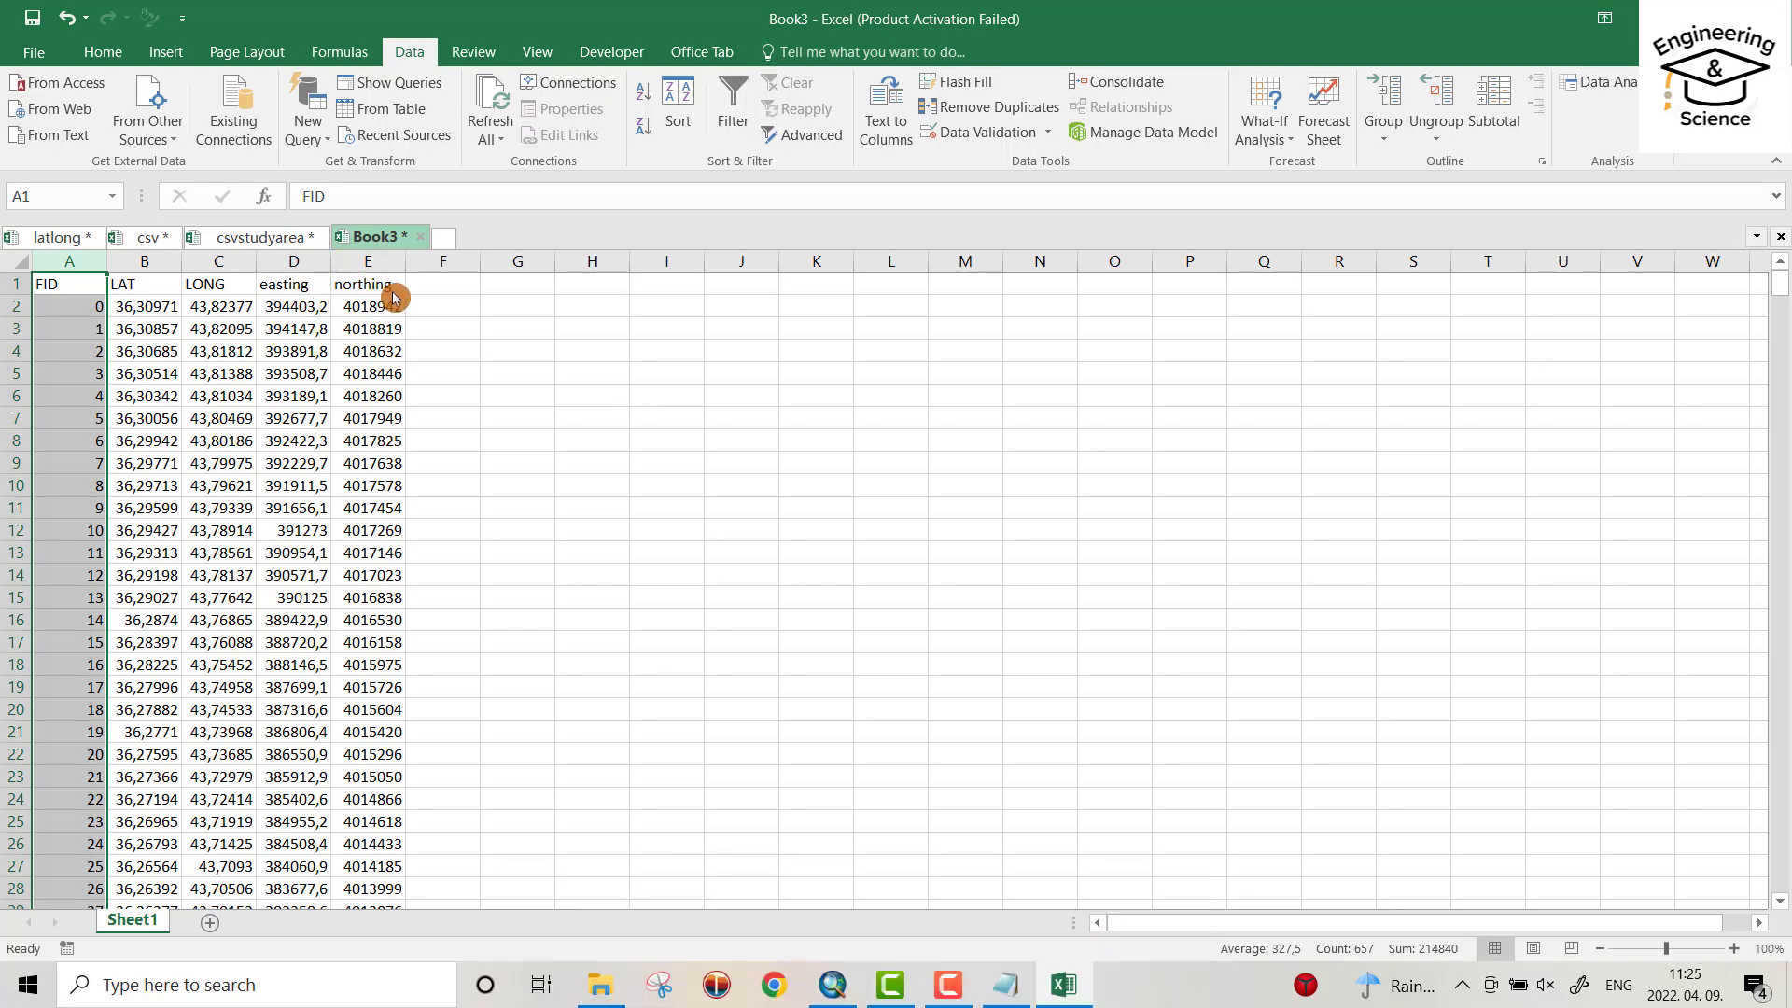
Rename the easting header in D1 to x and the northing header in E1 to y.
click(304, 287)
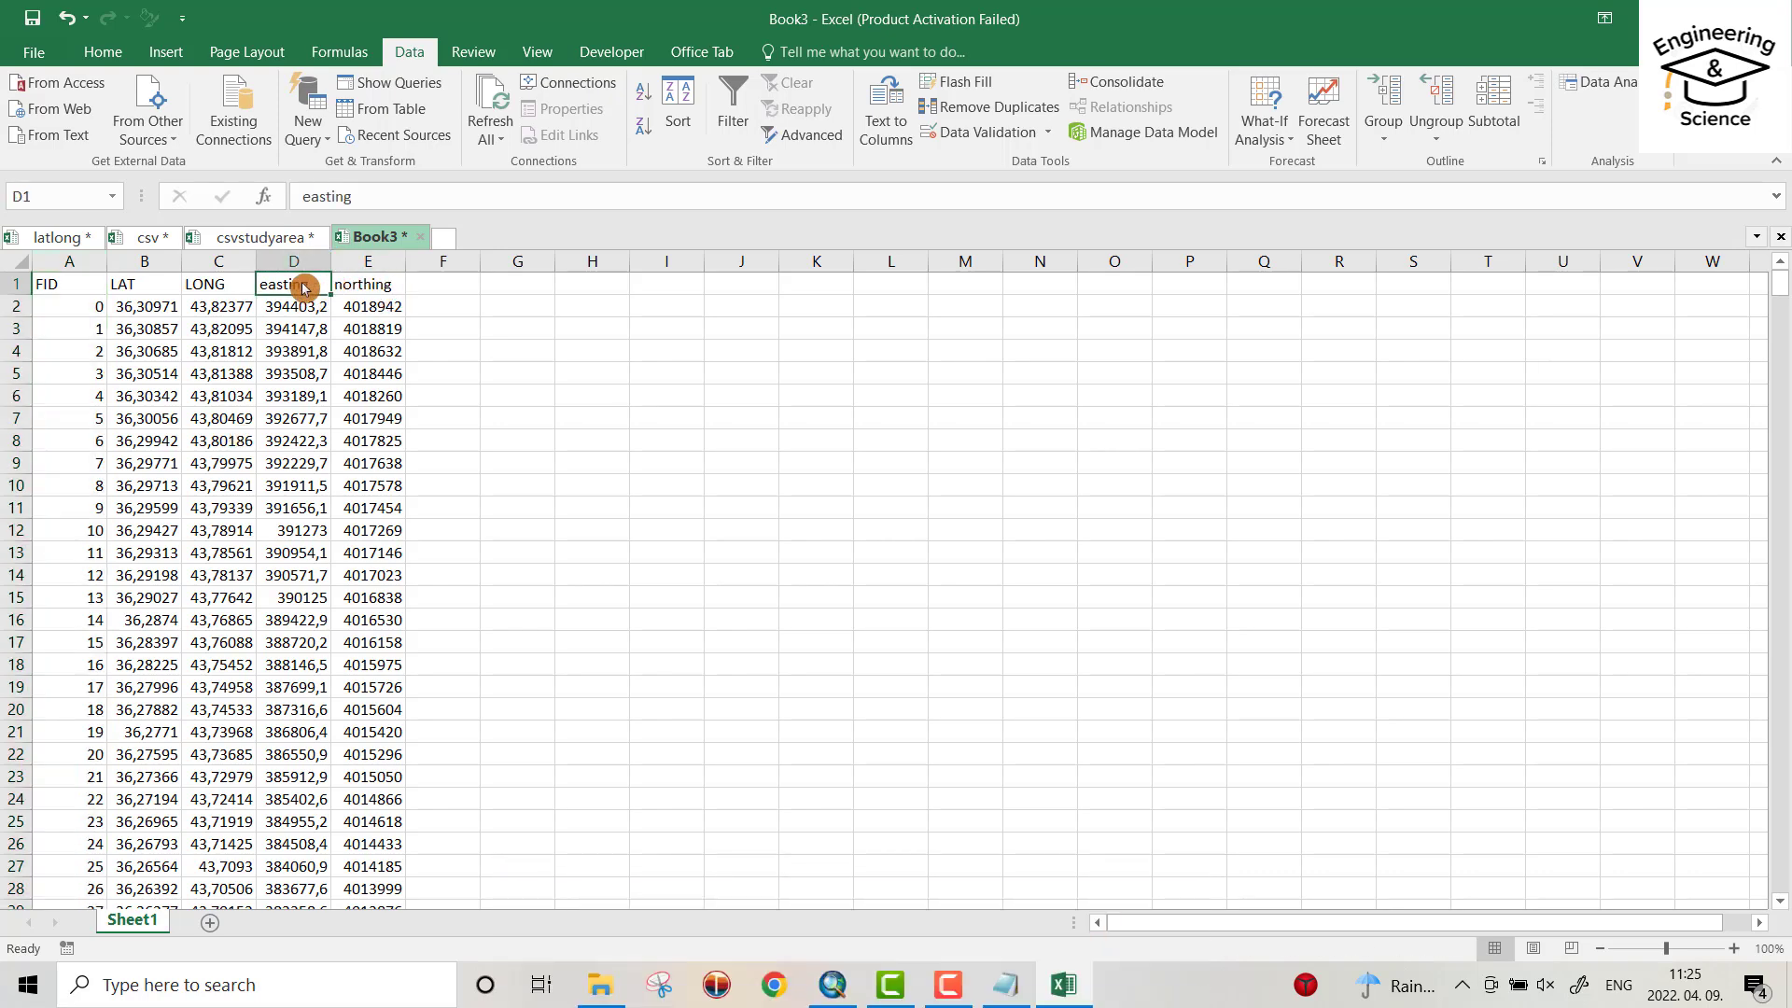
text(x)
click(378, 286)
text(y)
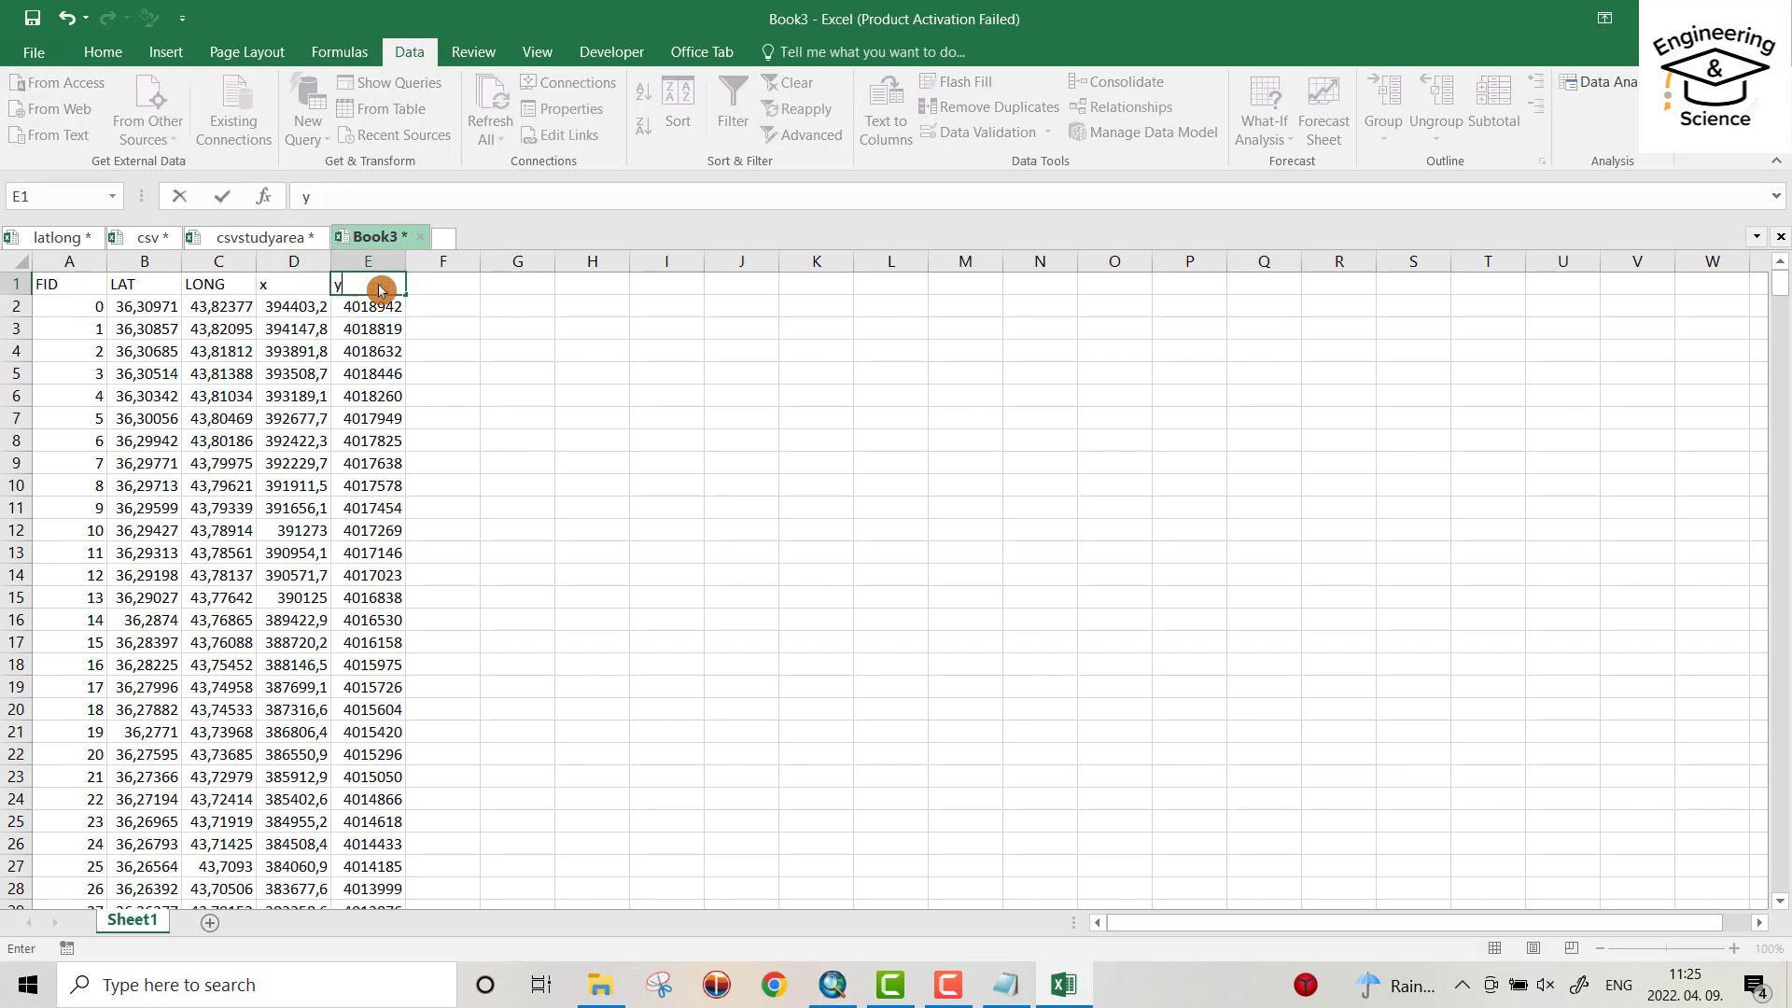
Copy the complete x and y columns including their headers into a new workbook starting at cell A1.
drag(280, 291, 364, 286)
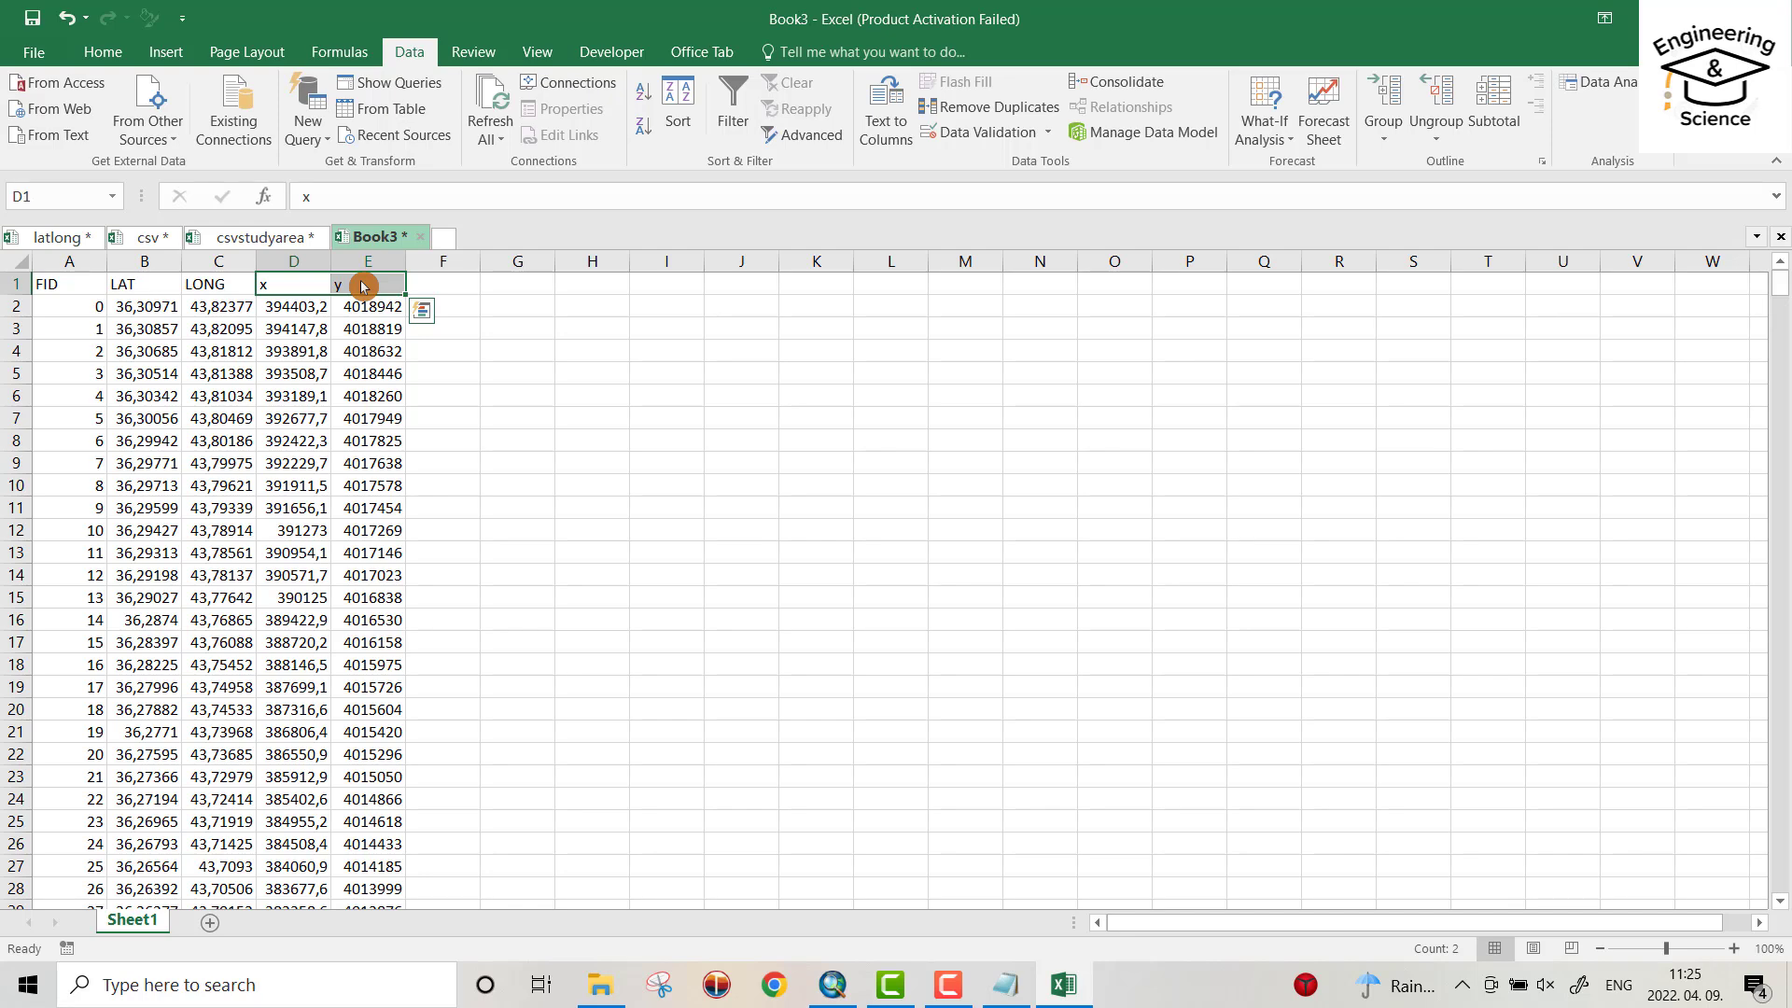
key(ctrl+shift+Down)
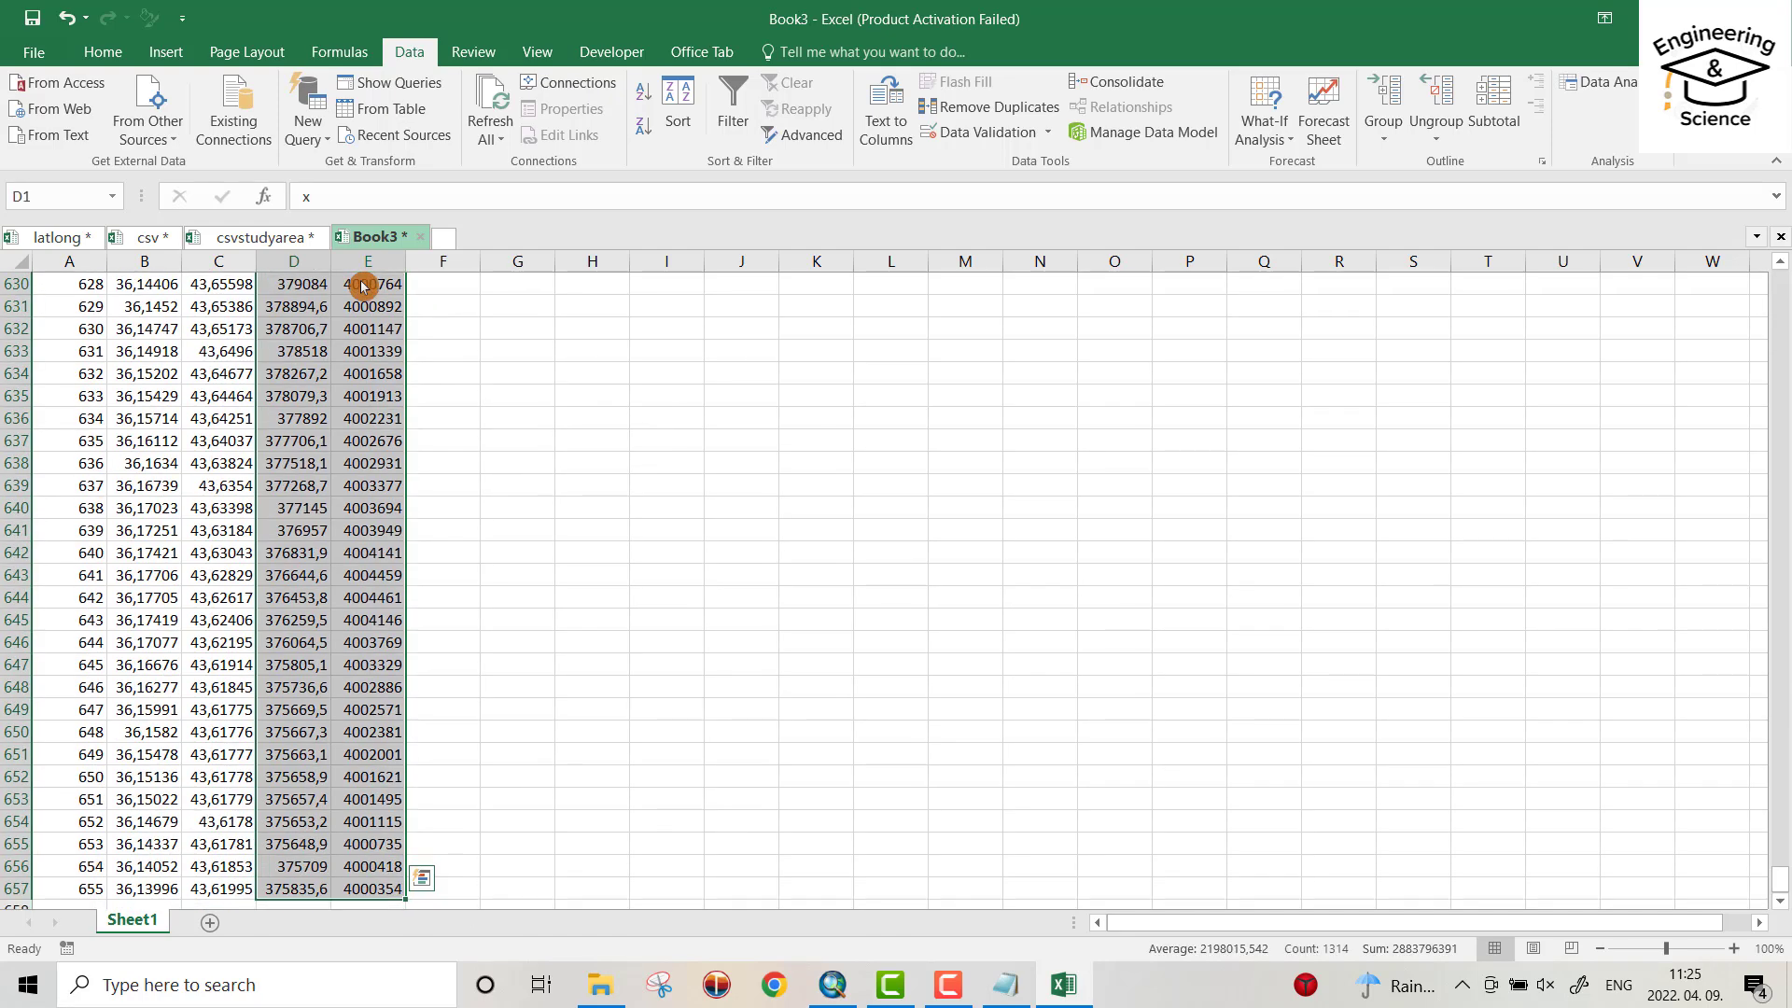
key(ctrl+c)
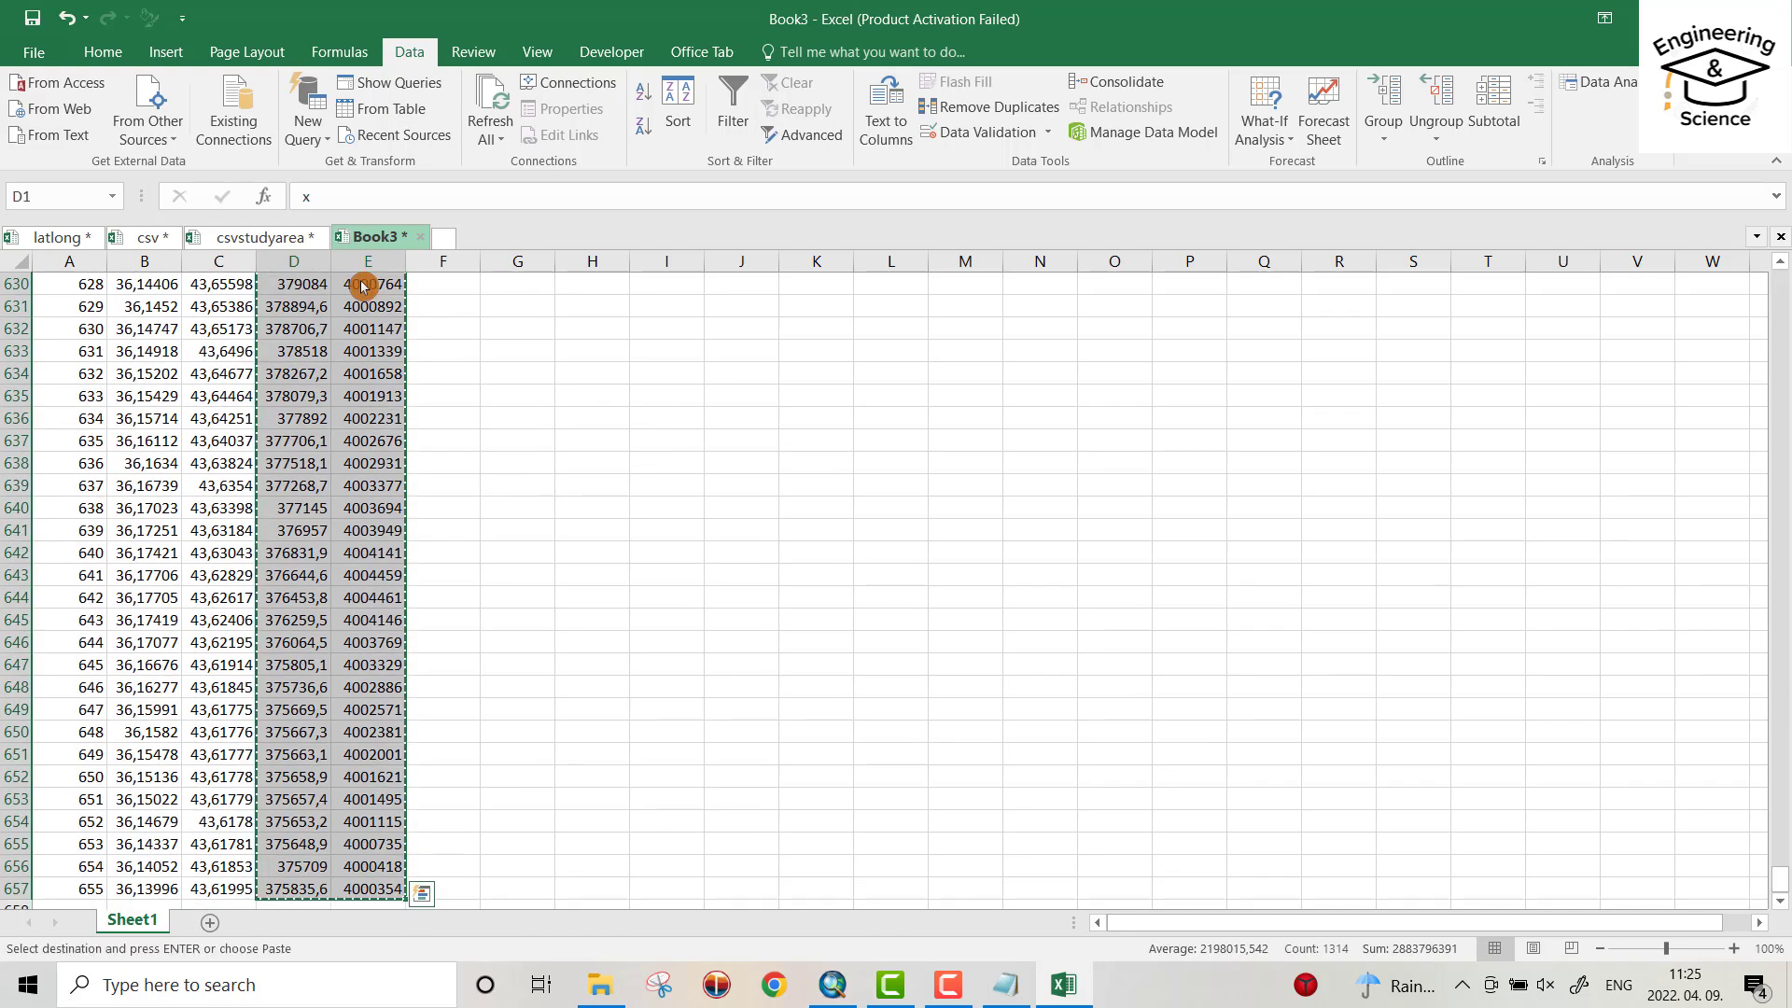
click(447, 239)
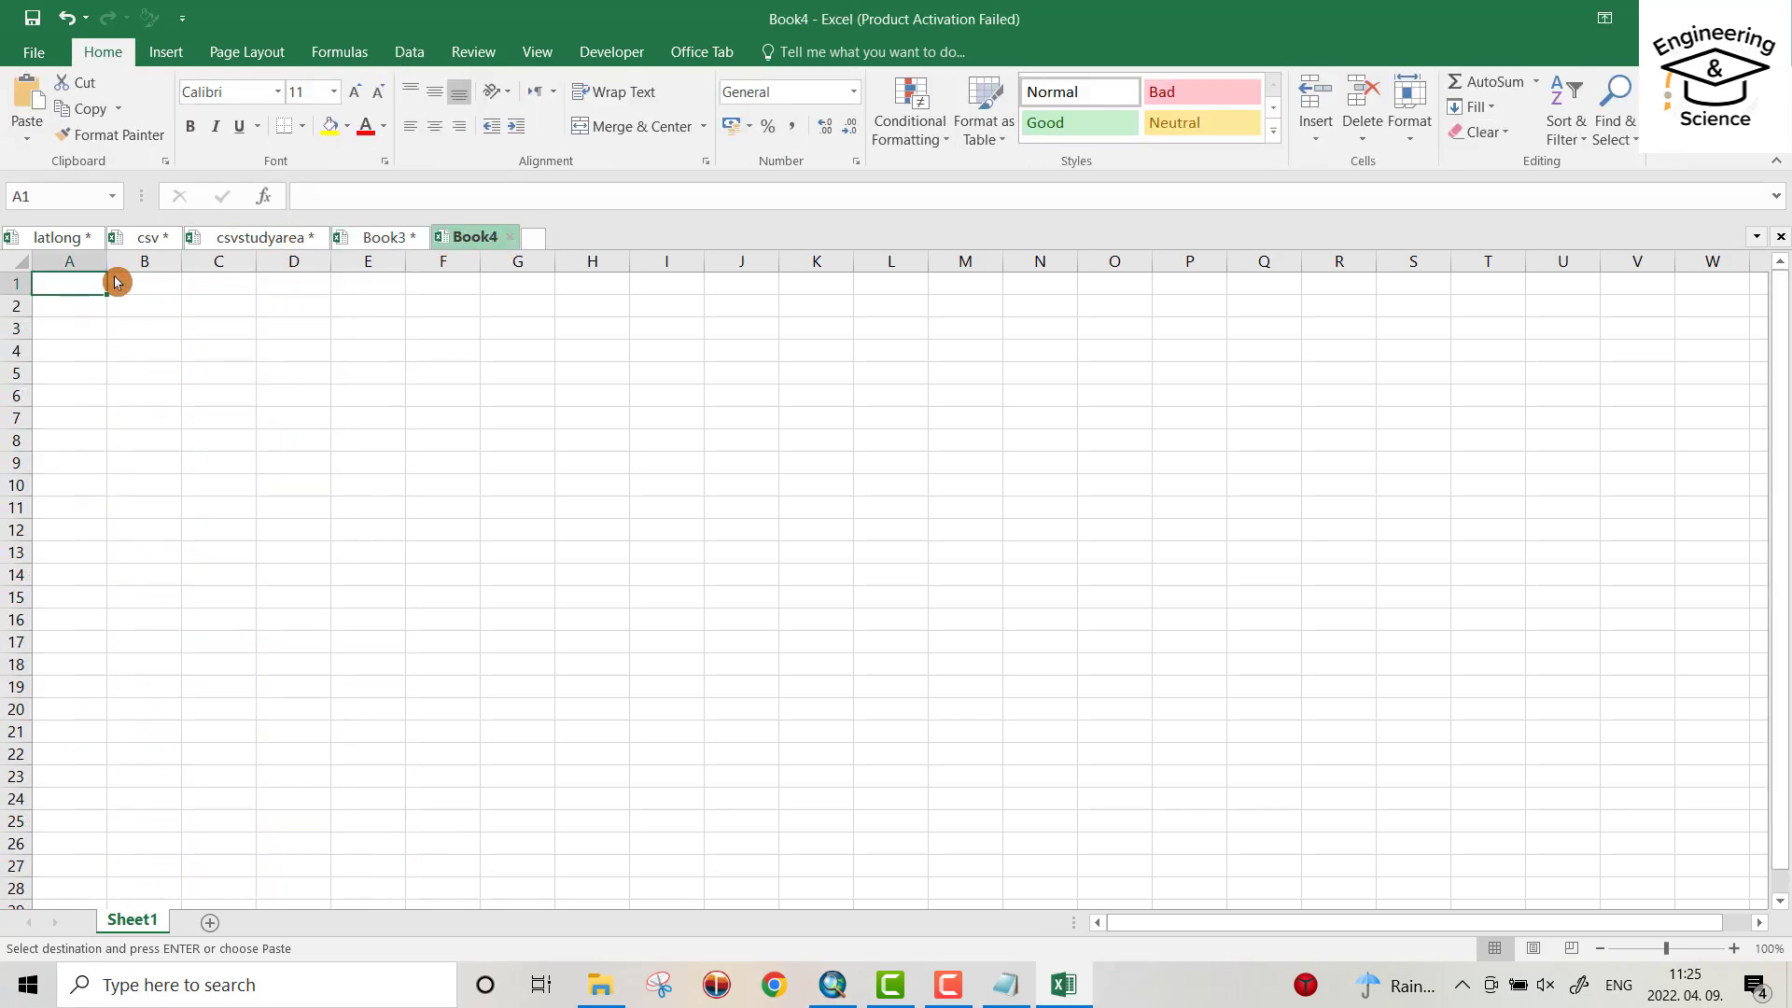
key(ctrl+v)
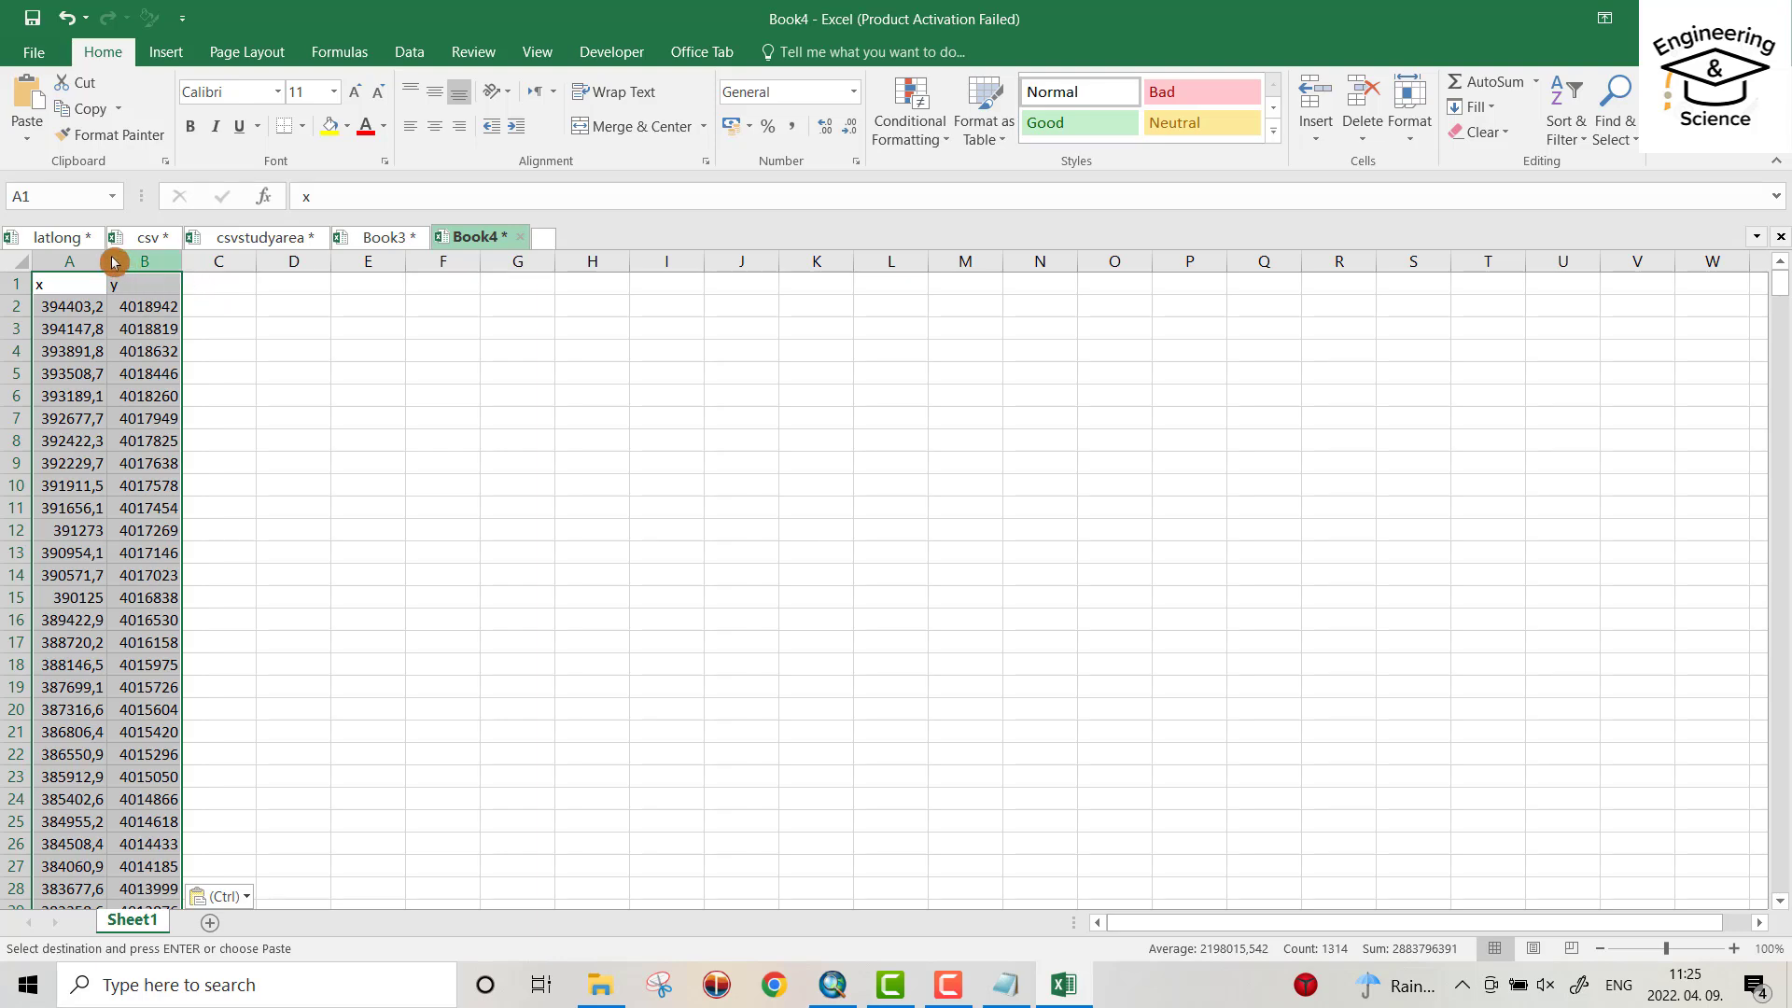
Copy the entire ALT column from the latlong workbook and paste it beside the y column in Book4, starting at C1.
click(53, 237)
scroll(347, 351, up, 20)
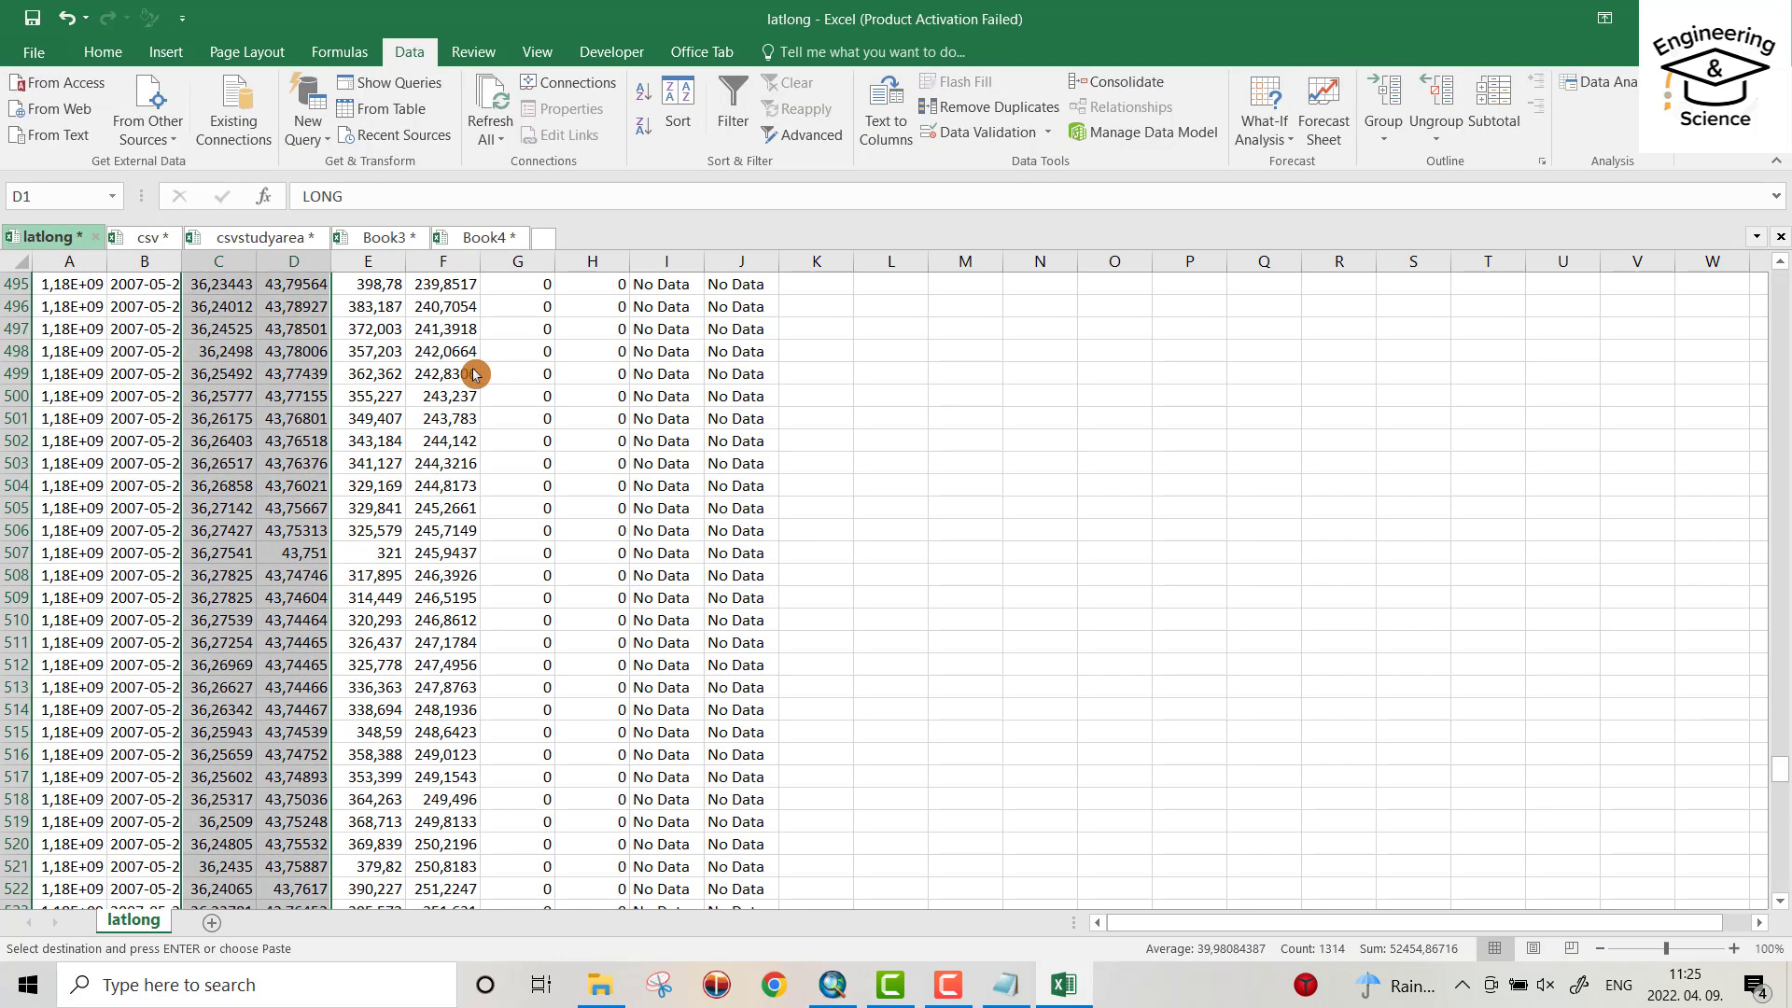
click(369, 265)
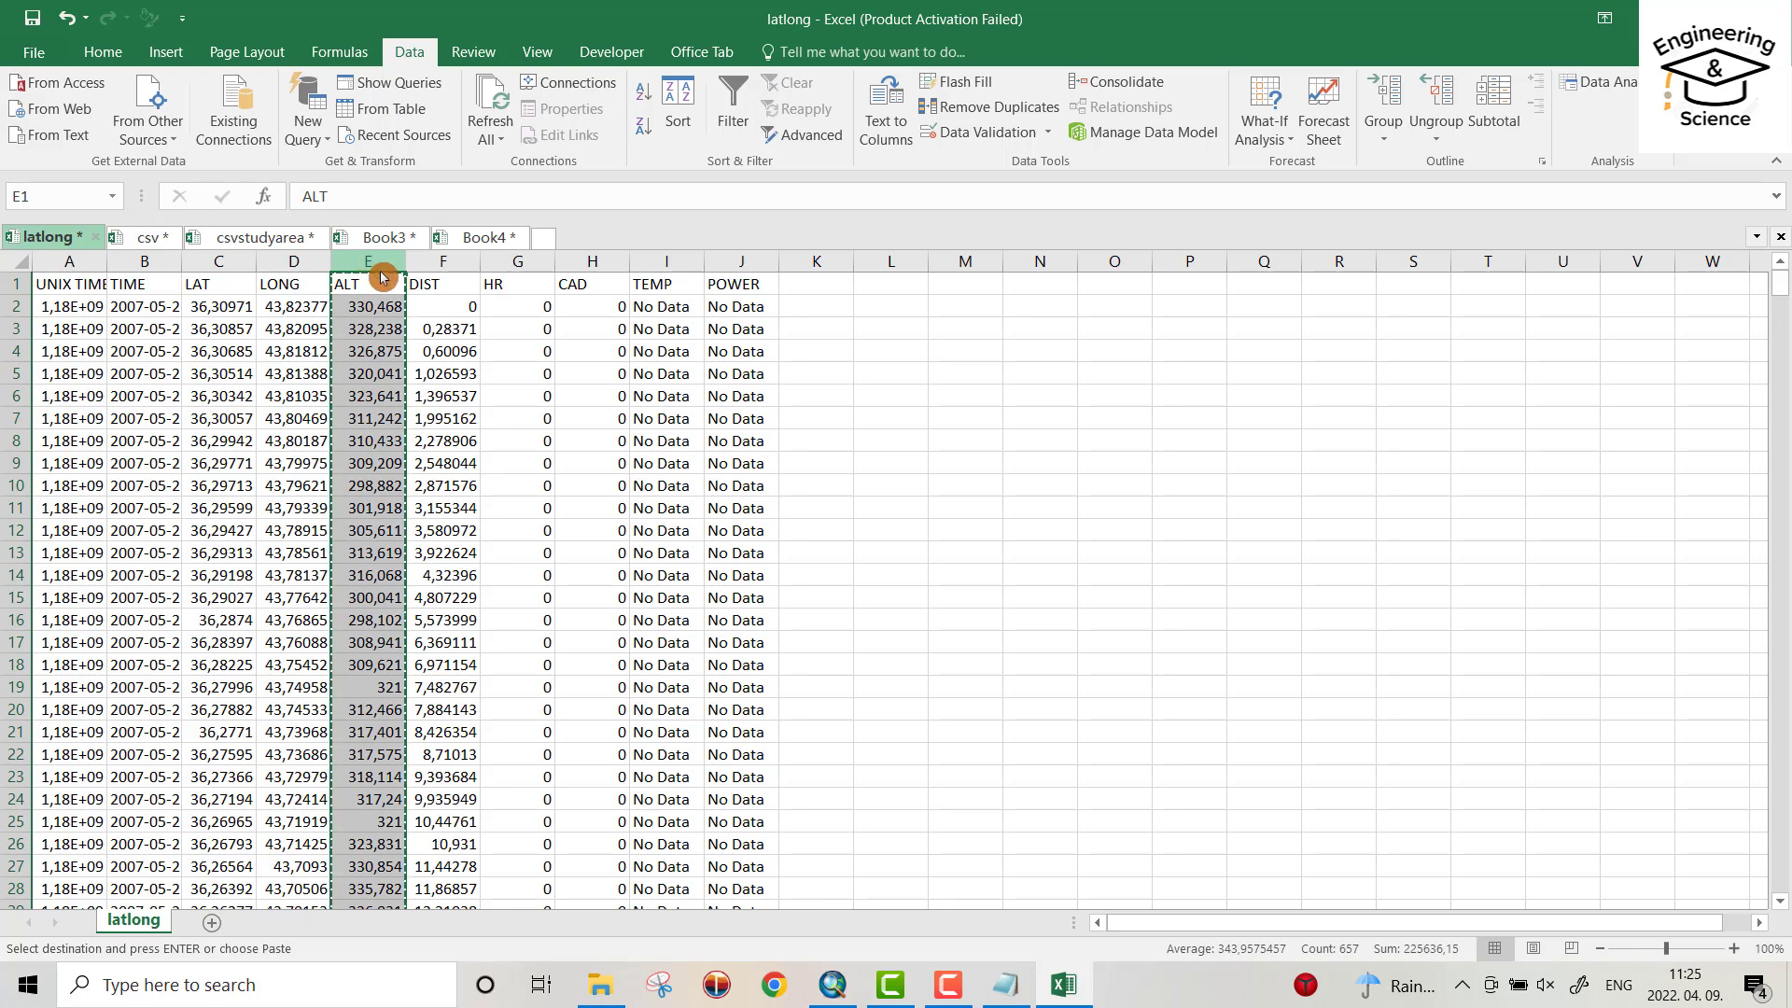
click(484, 245)
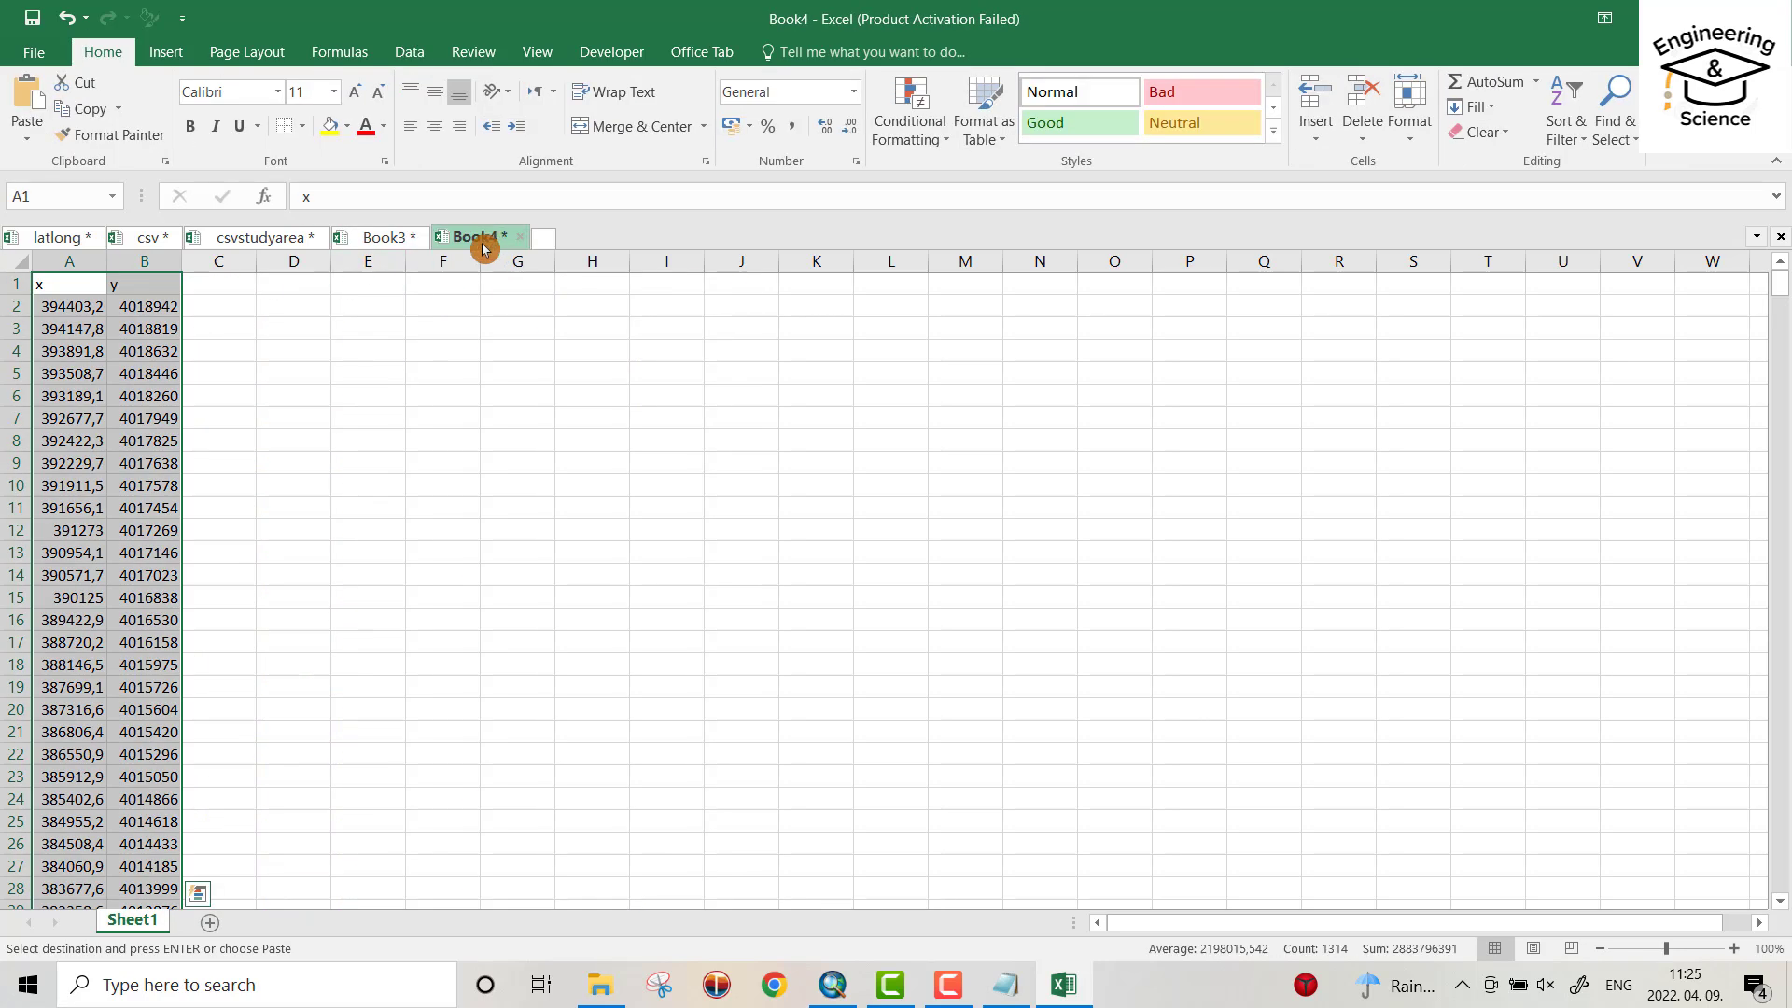
click(213, 287)
key(ctrl+v)
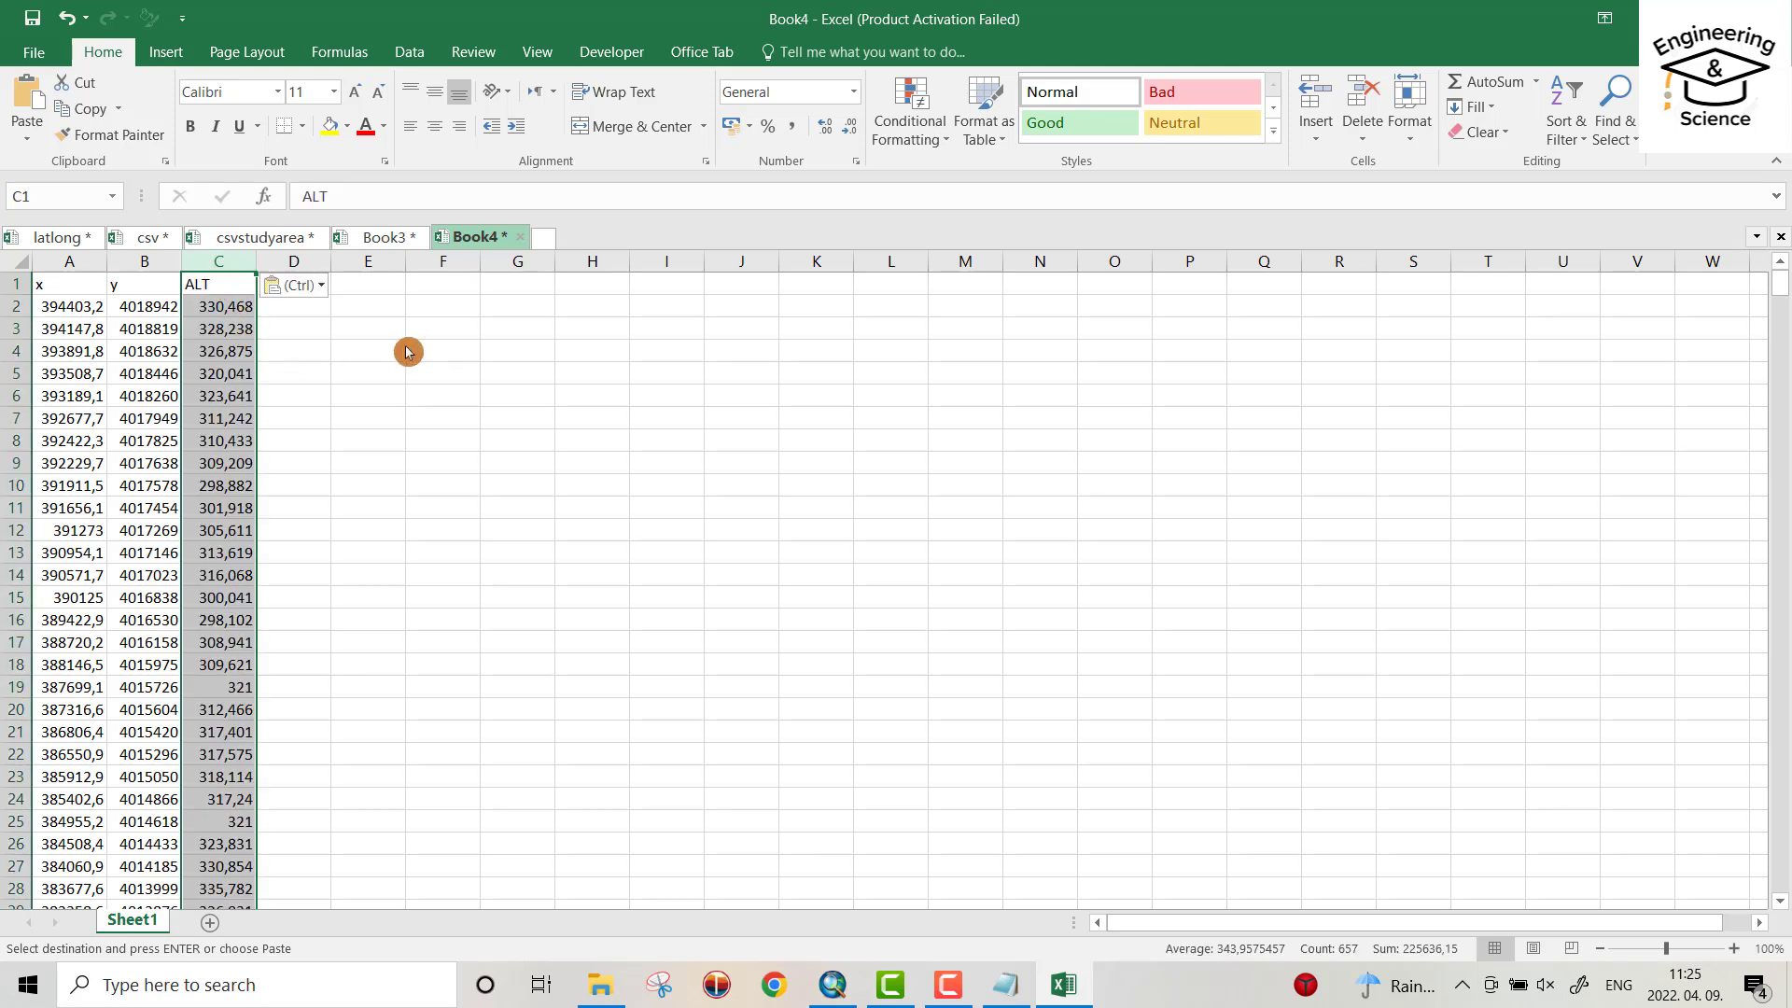
click(351, 420)
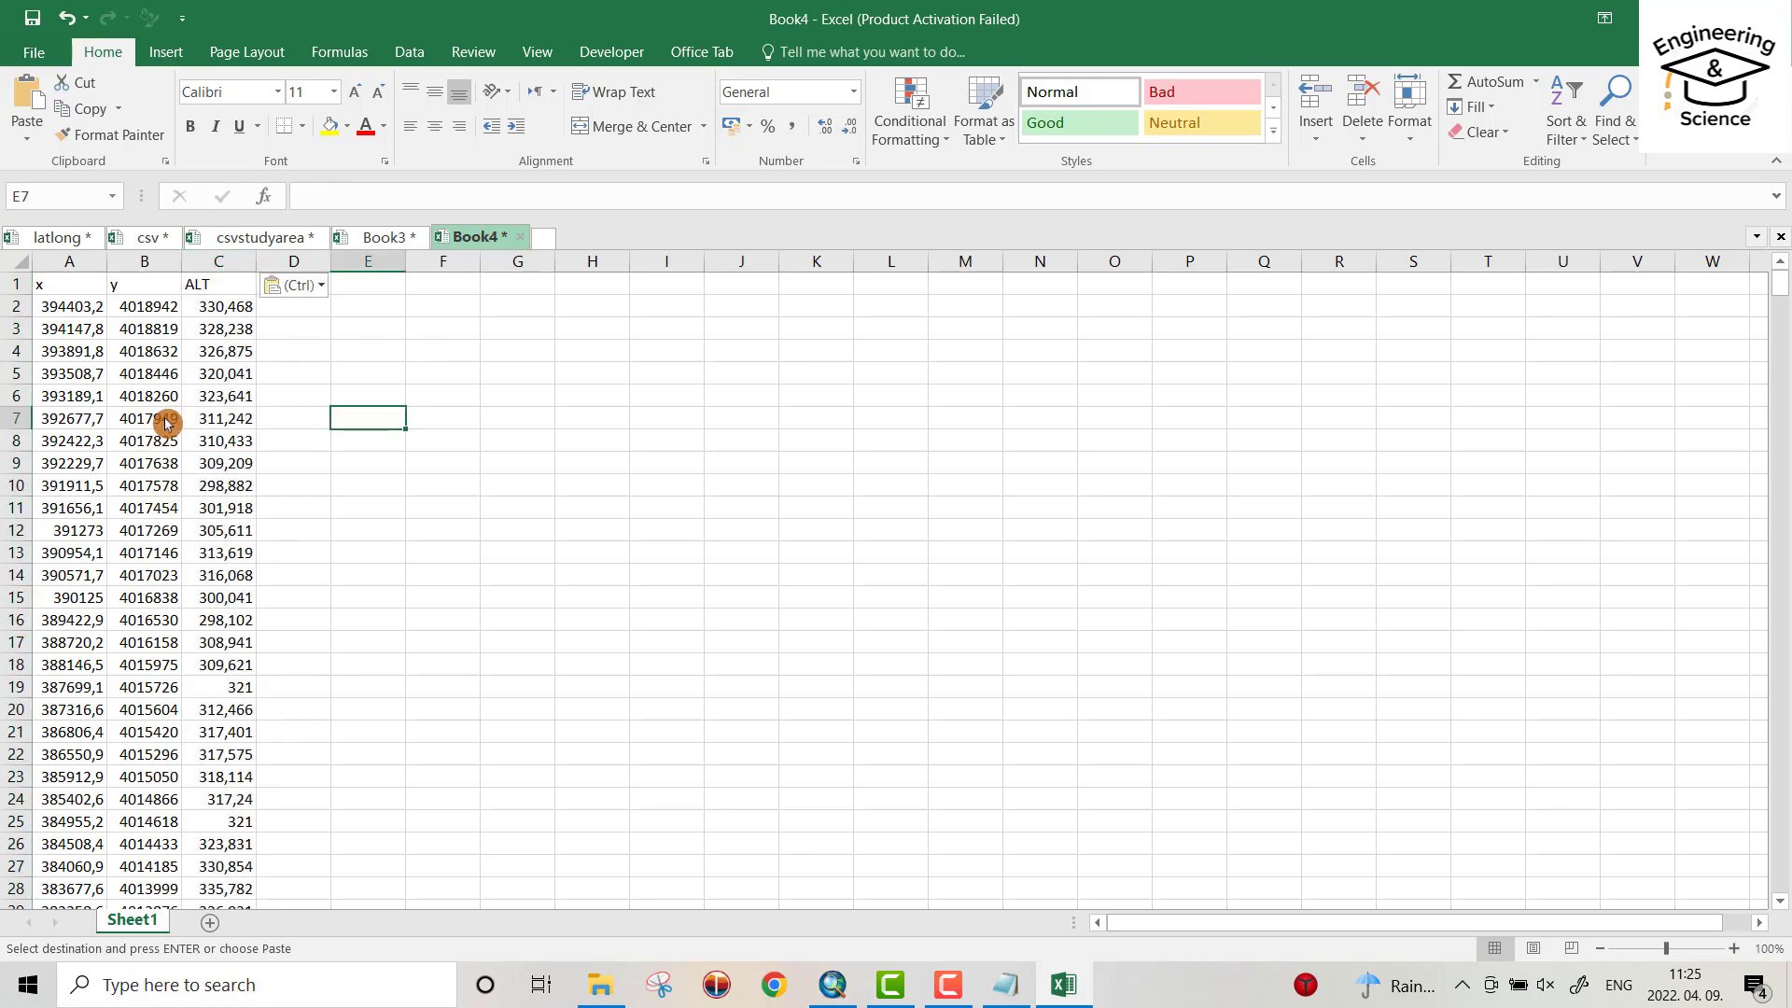